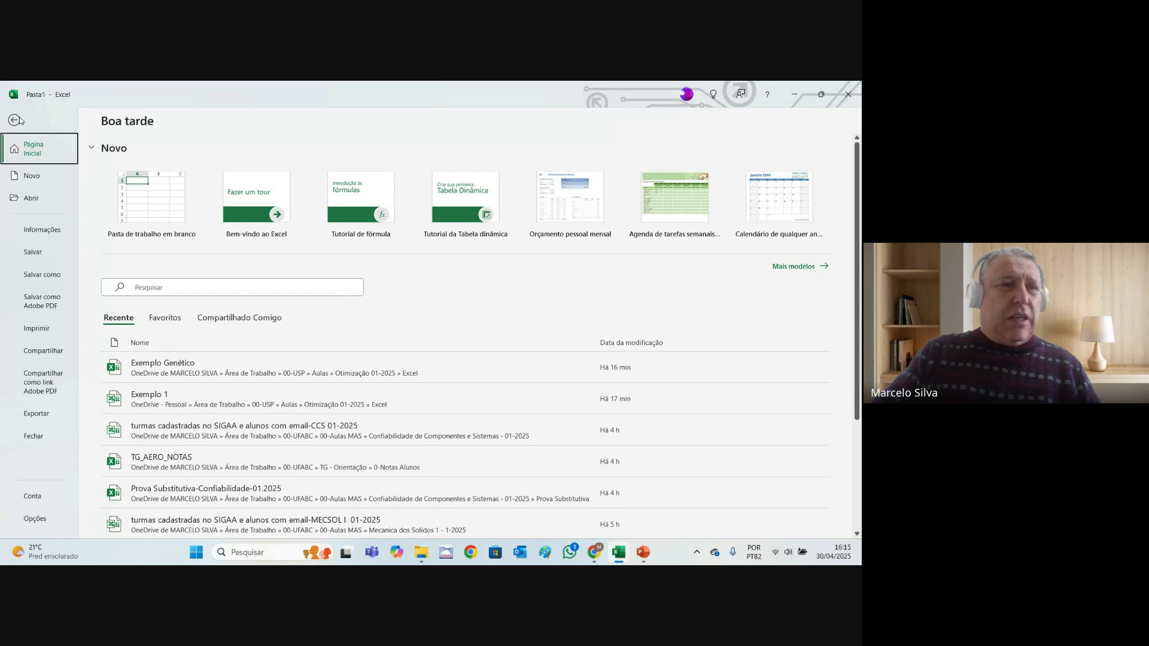
- Open the Excel options, go to the management of Suplementos do Excel, and enable the Solver add-in
{"action": "left_click", "coordinate": [15, 120]}
{"action": "left_click", "coordinate": [18, 117]}
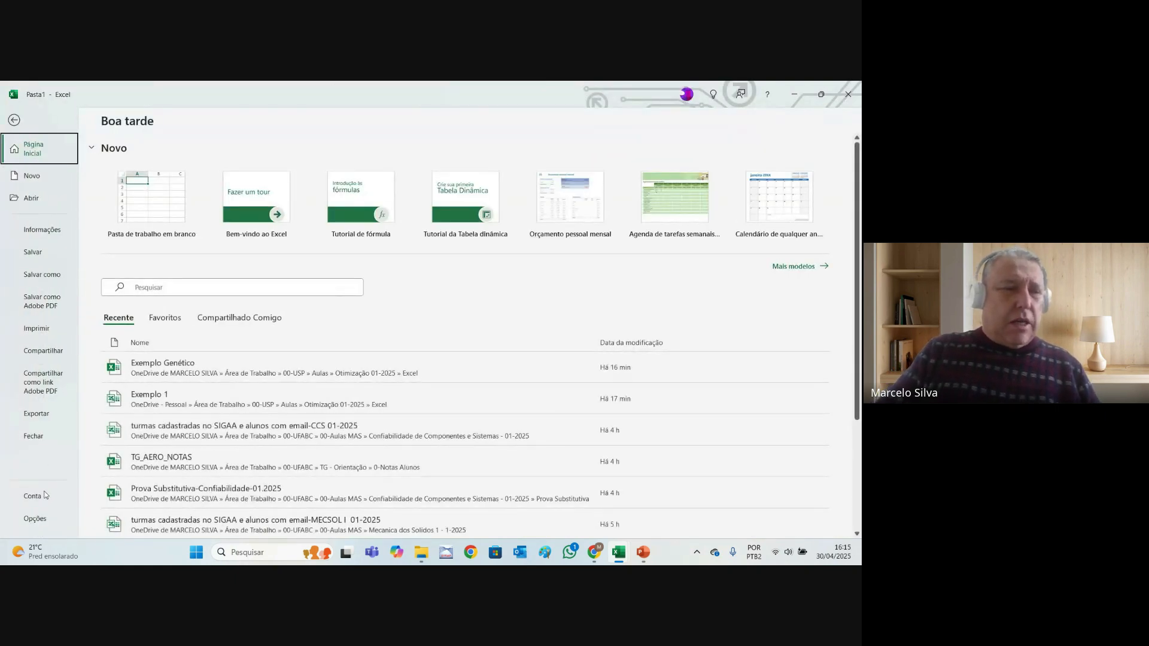
{"action": "left_click", "coordinate": [35, 518]}
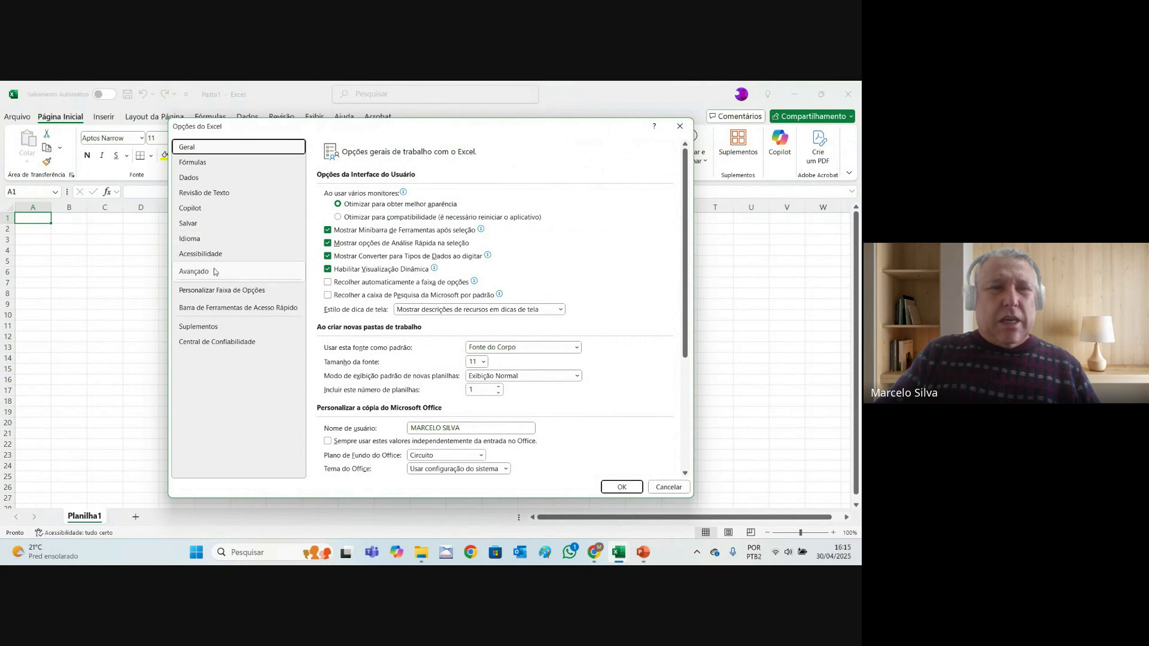
{"action": "left_click", "coordinate": [202, 331]}
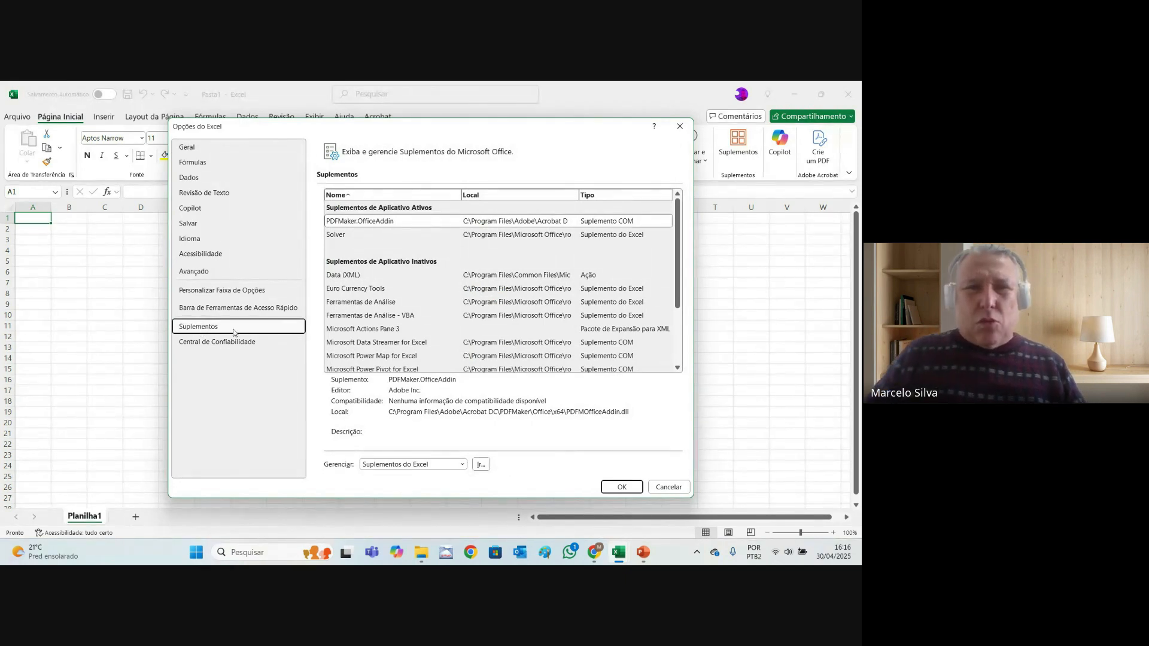
{"action": "left_click", "coordinate": [339, 237]}
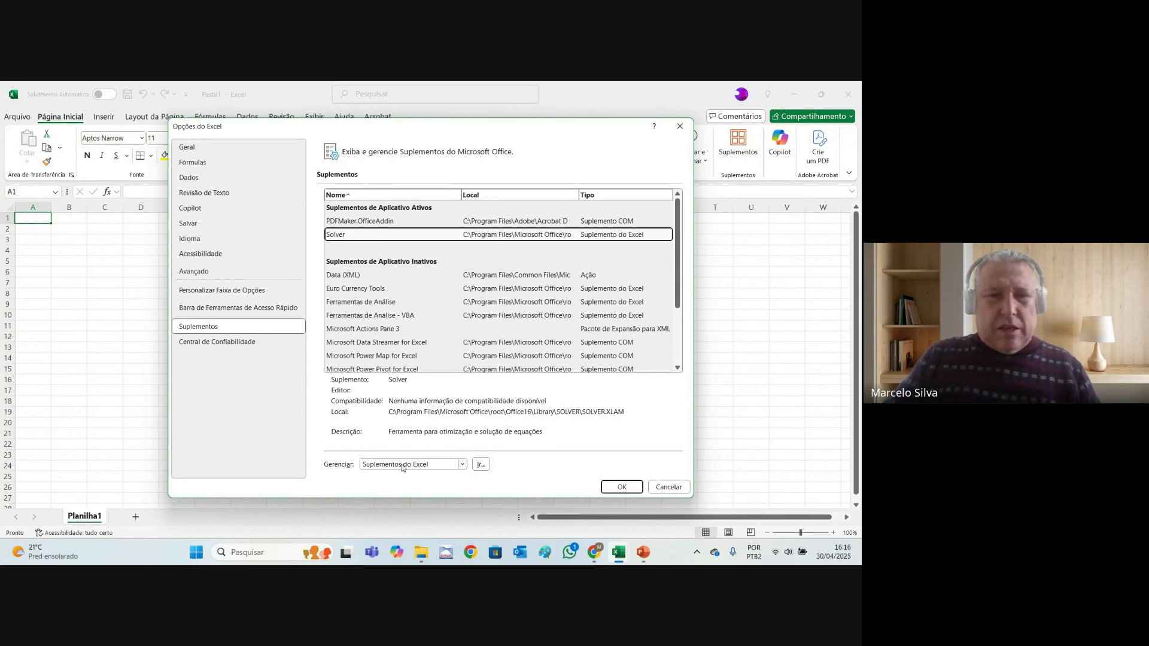
{"action": "left_click", "coordinate": [482, 465]}
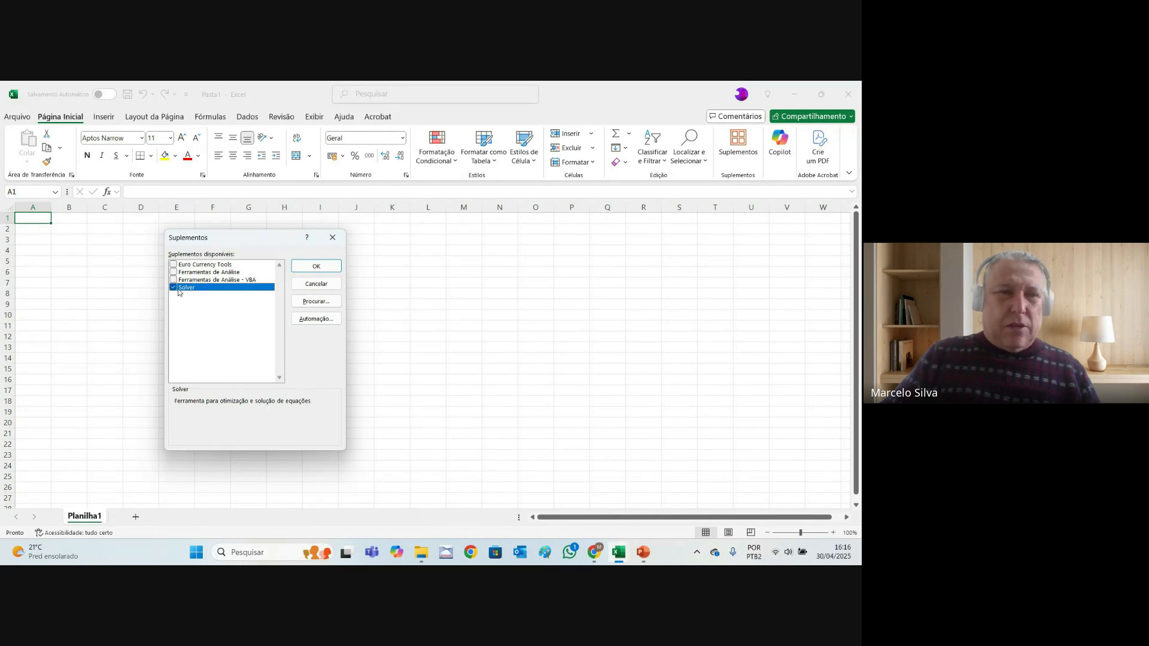
{"action": "left_click", "coordinate": [317, 266]}
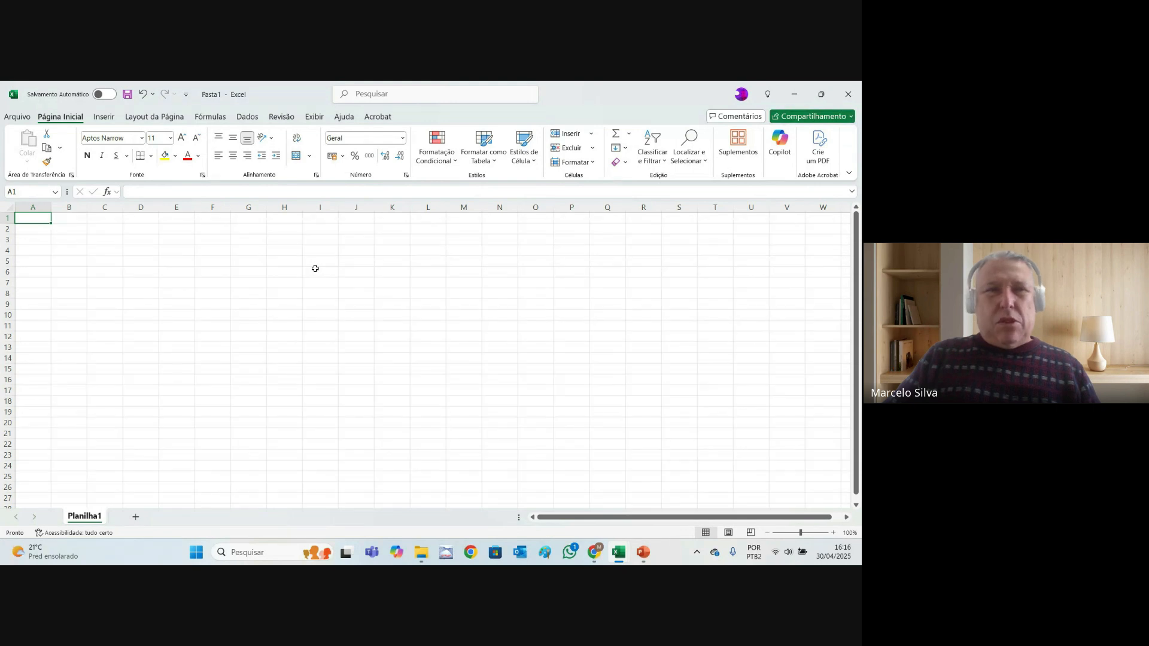
- Open the Solver parameters and set the optimization type for objective cell A1 to Mín
{"action": "left_click", "coordinate": [249, 118]}
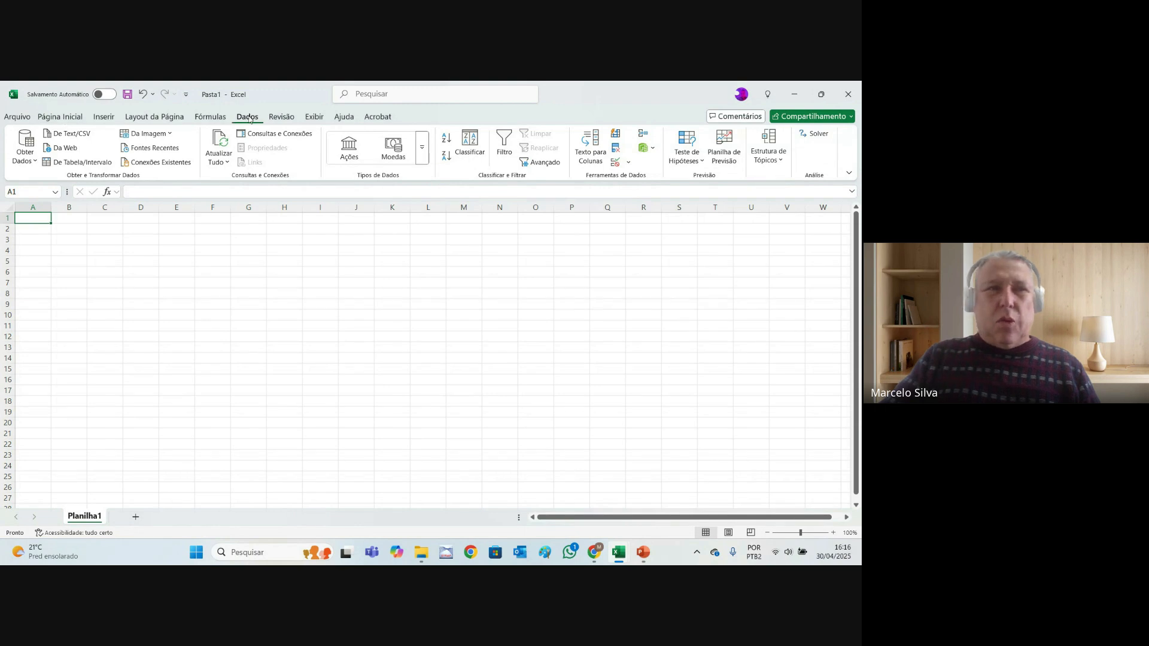
{"action": "left_click", "coordinate": [818, 135]}
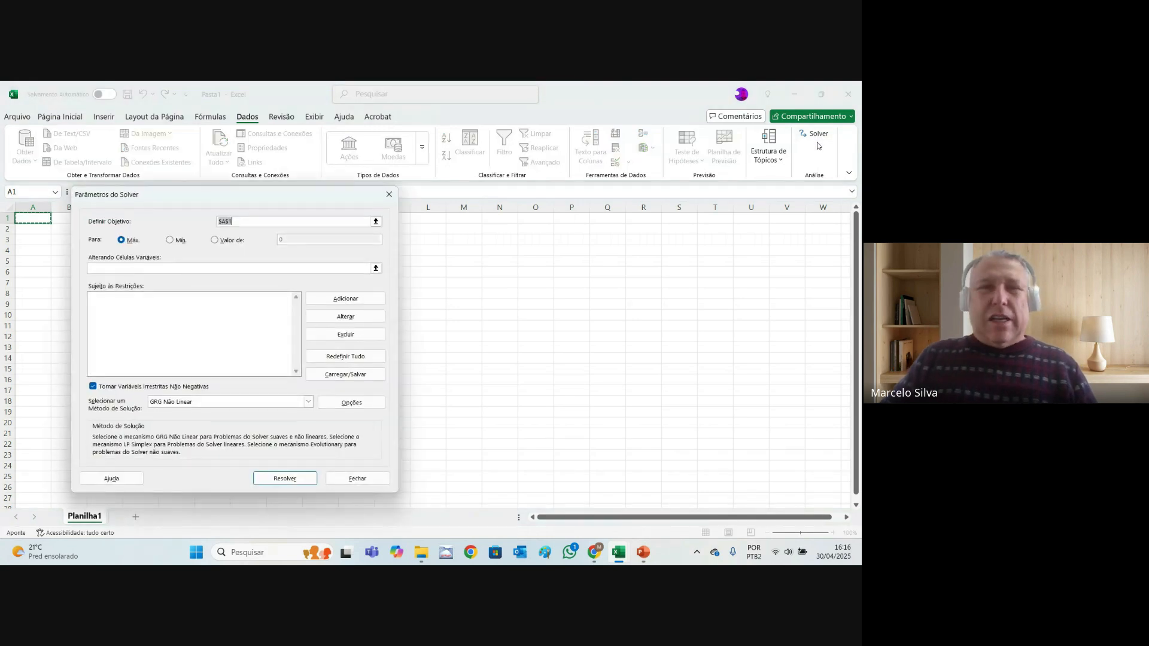
{"action": "left_click_drag", "start_coordinate": [318, 197], "coordinate": [526, 223]}
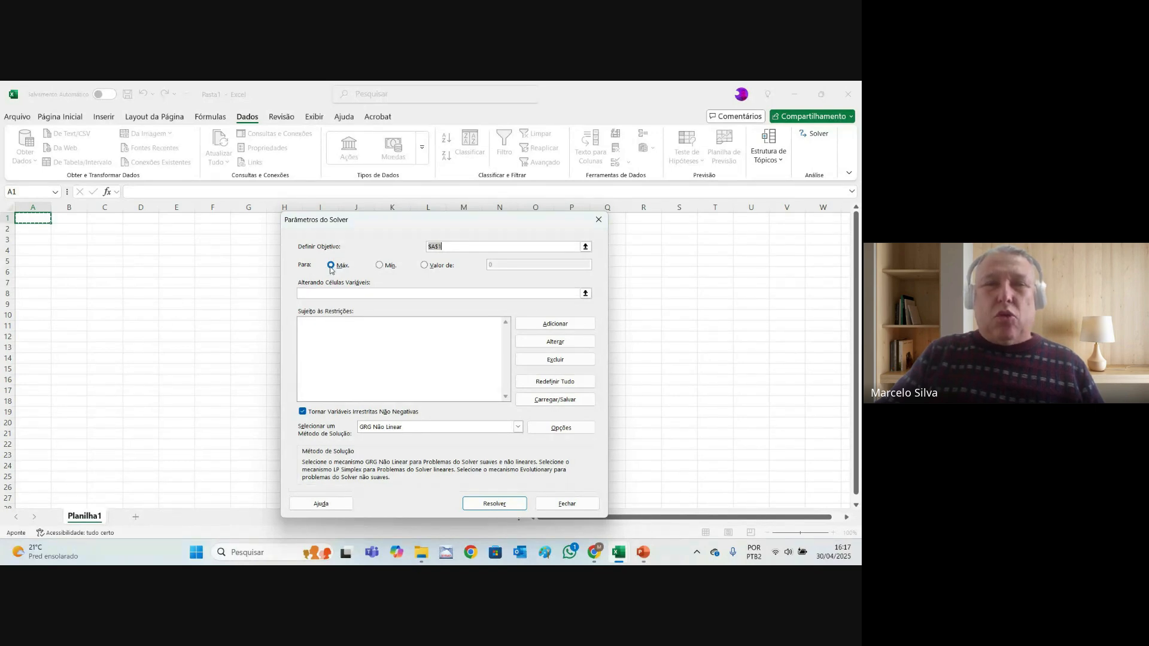
{"action": "left_click", "coordinate": [440, 267]}
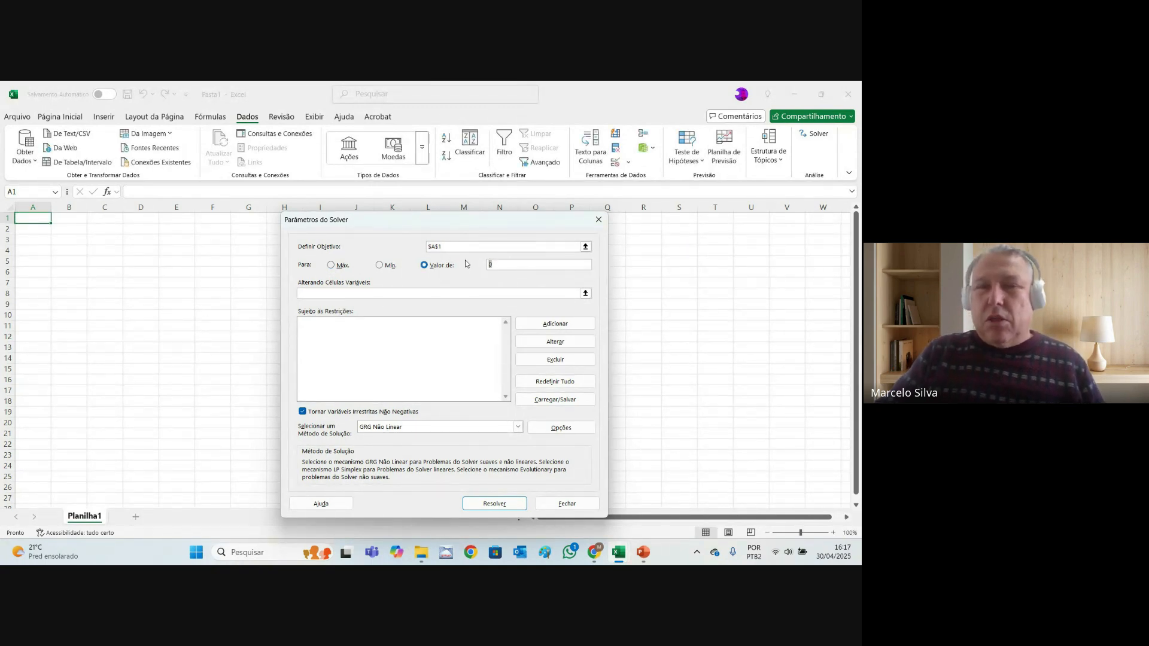
{"action": "key", "text": "BackSpace"}
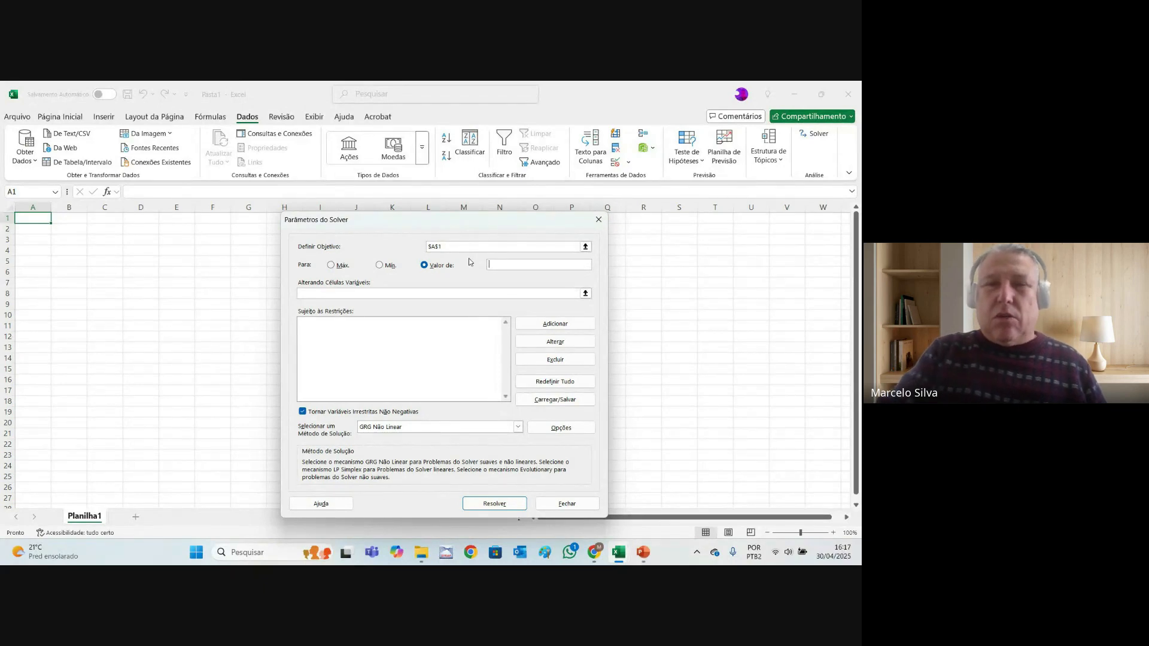
{"action": "left_click", "coordinate": [381, 267]}
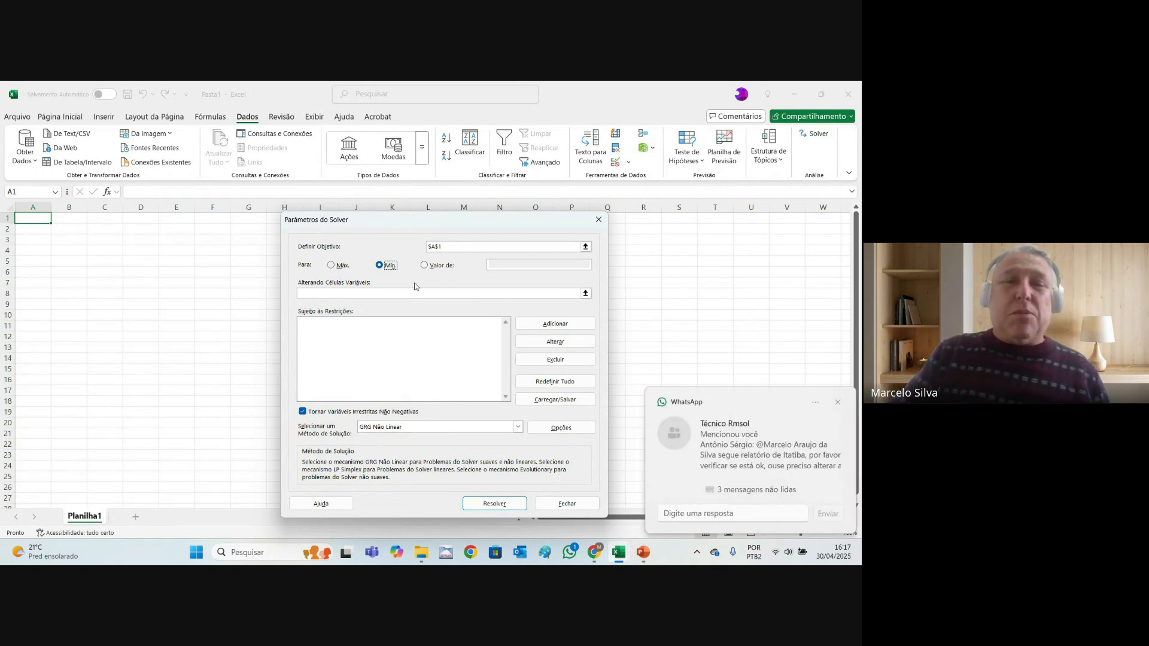
{"action": "left_click", "coordinate": [838, 403]}
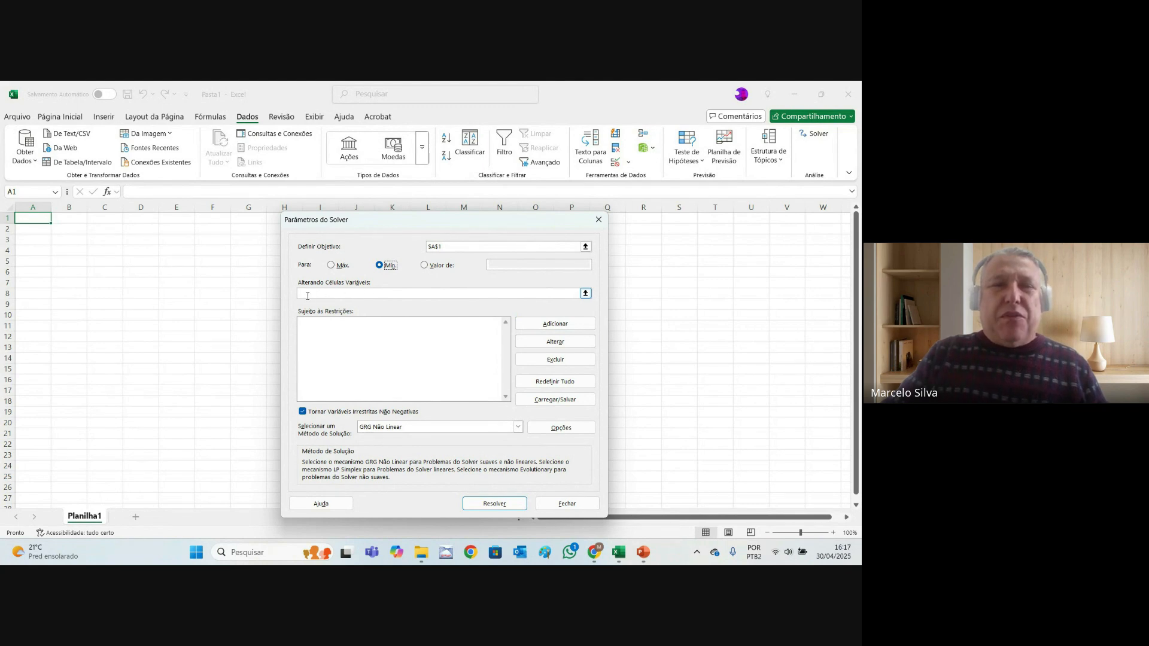
{"action": "left_click", "coordinate": [312, 291]}
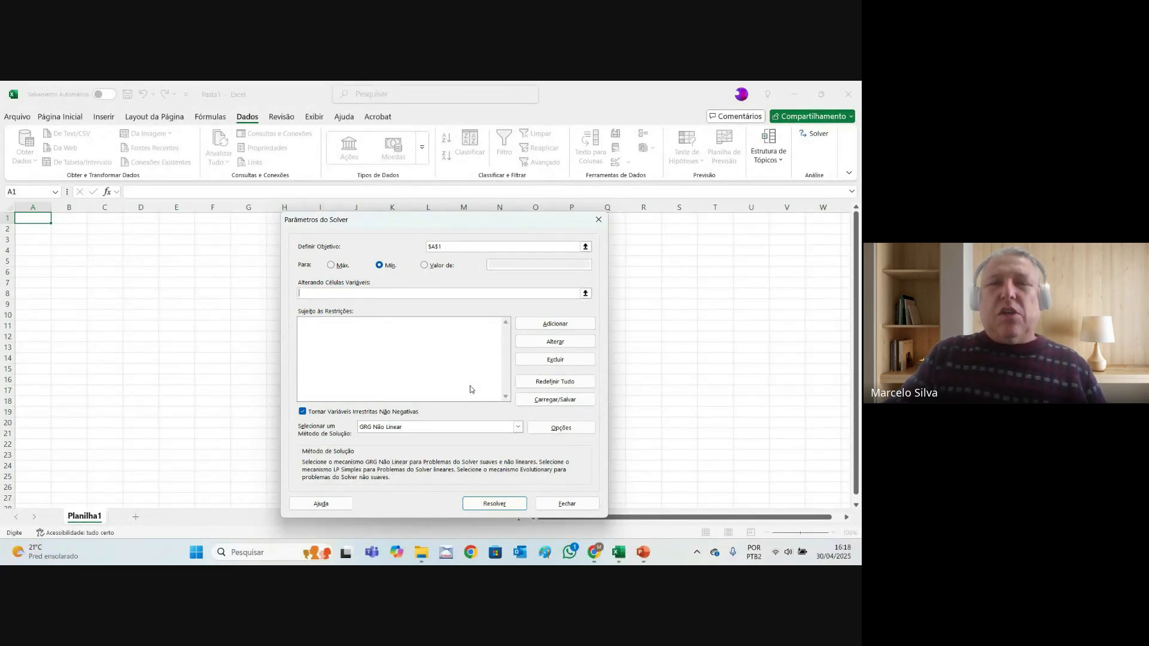
- Turn off the non-negative setting for unconstrained variables and choose GRG Não Linear as the solving method
{"action": "left_click", "coordinate": [303, 413]}
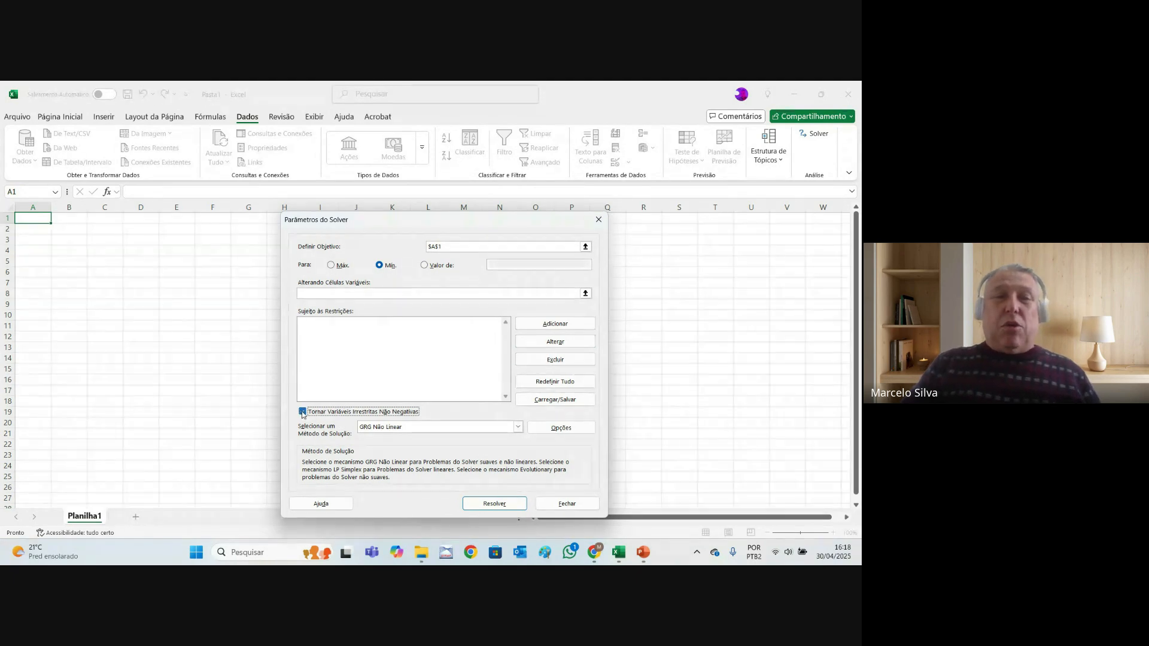
{"action": "left_click", "coordinate": [302, 413]}
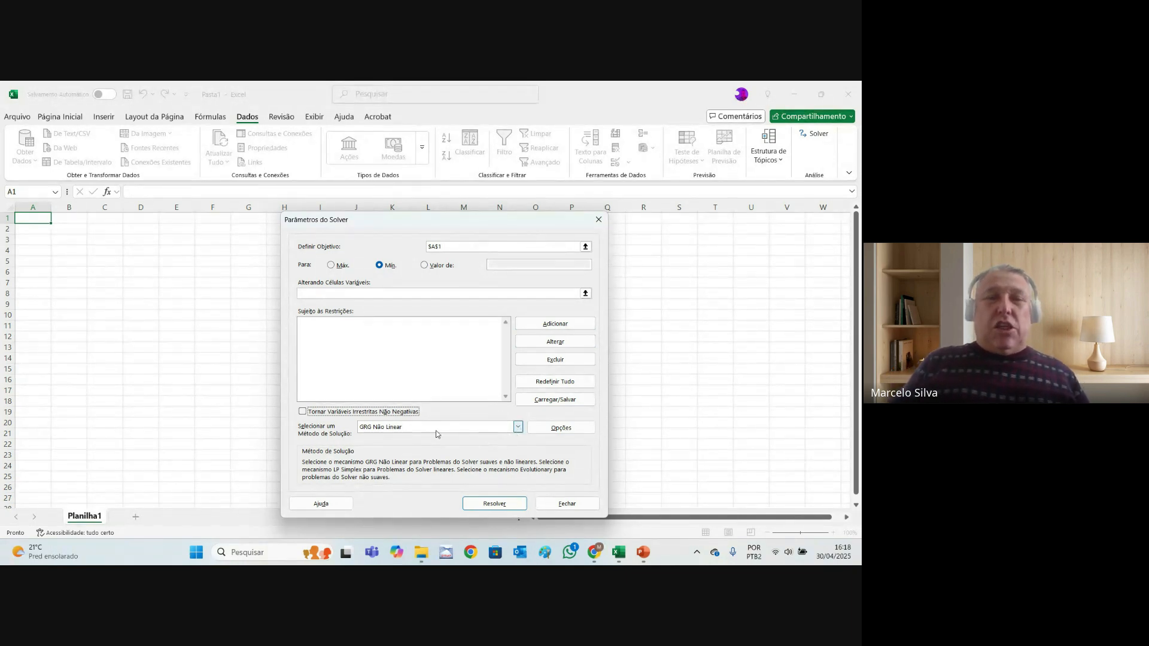
{"action": "left_click", "coordinate": [519, 428]}
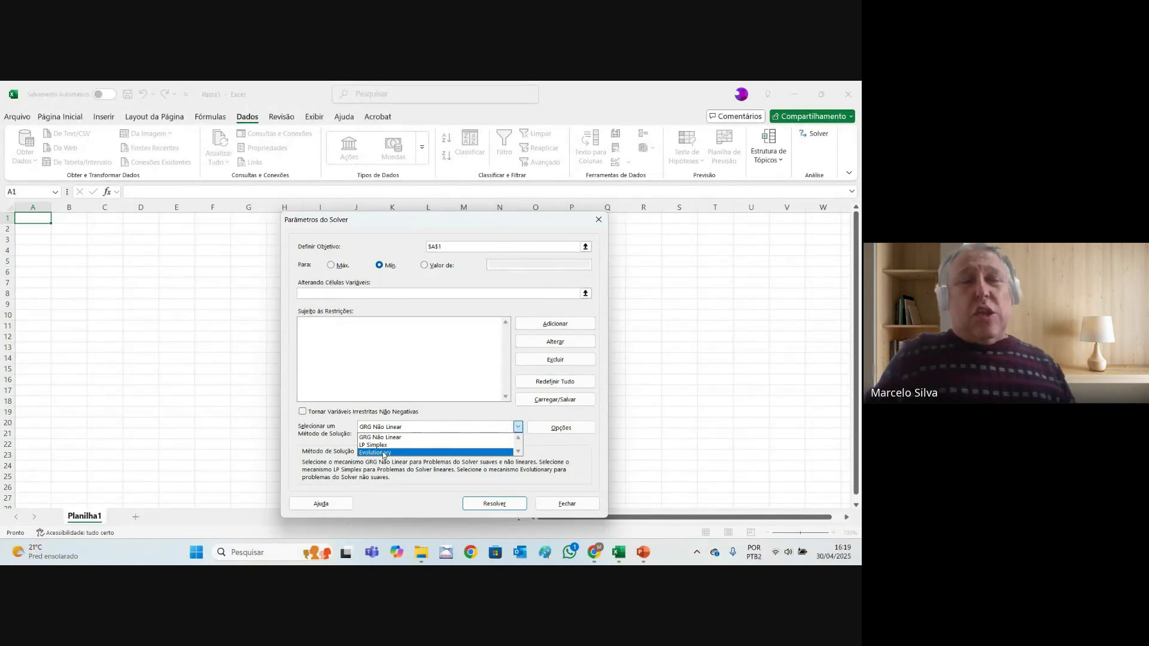
{"action": "left_click", "coordinate": [389, 438]}
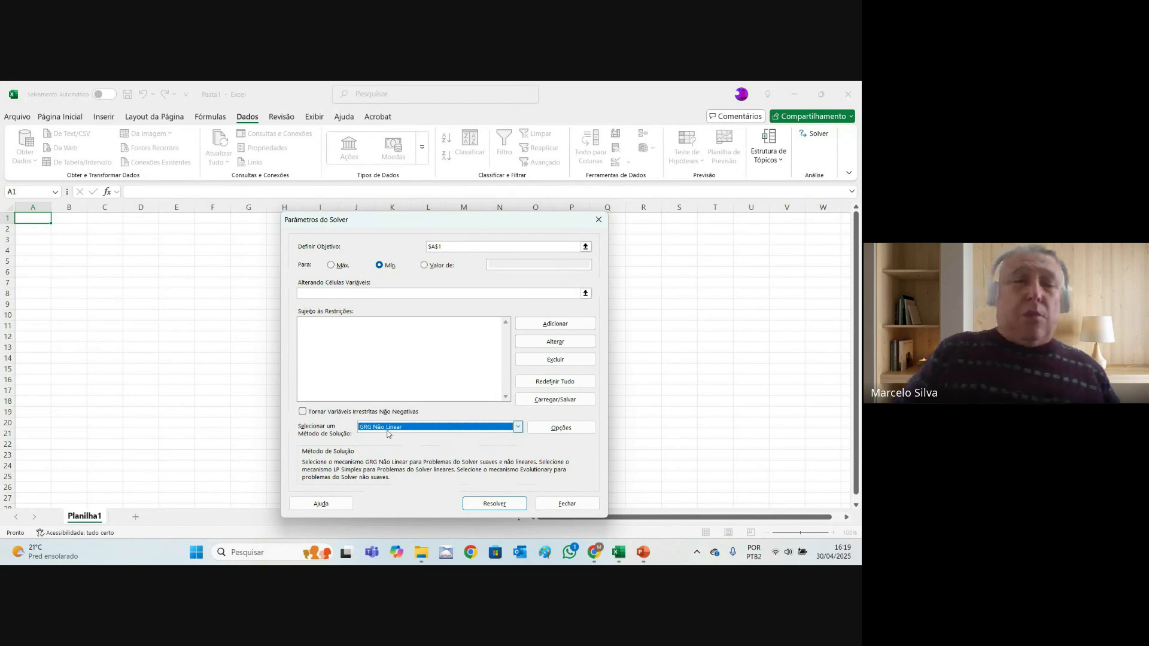
- Review the Solver options for all methods, GRG Não Linear and Evolutionary, then cancel them and close Solver
{"action": "left_click", "coordinate": [563, 430]}
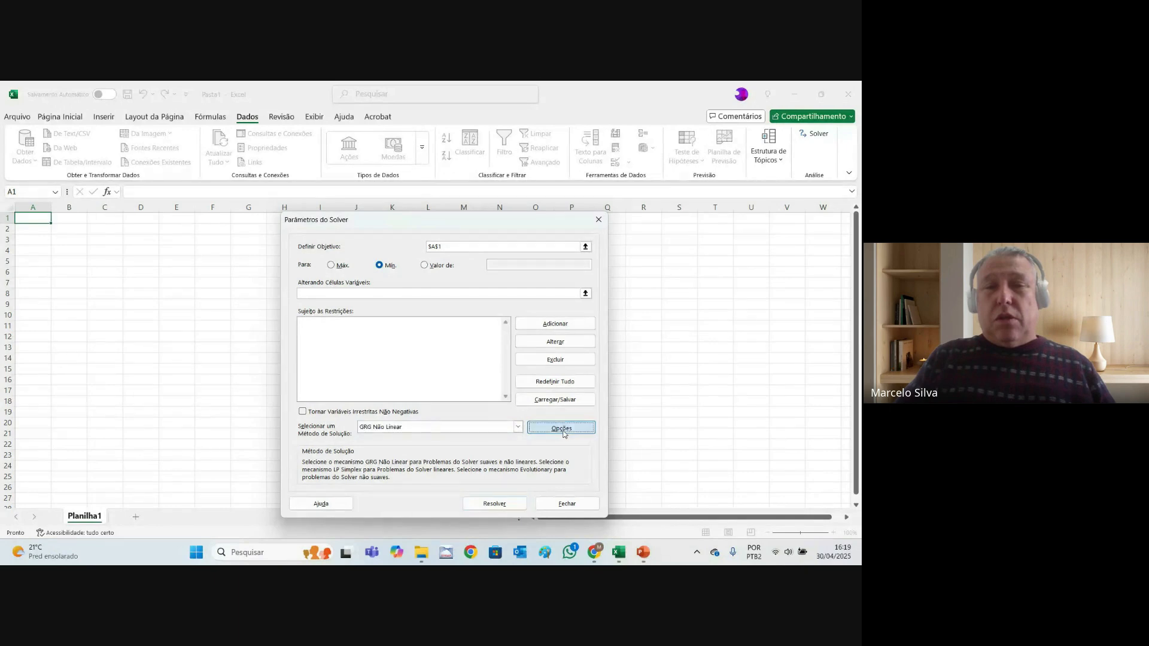
{"action": "left_click", "coordinate": [465, 357]}
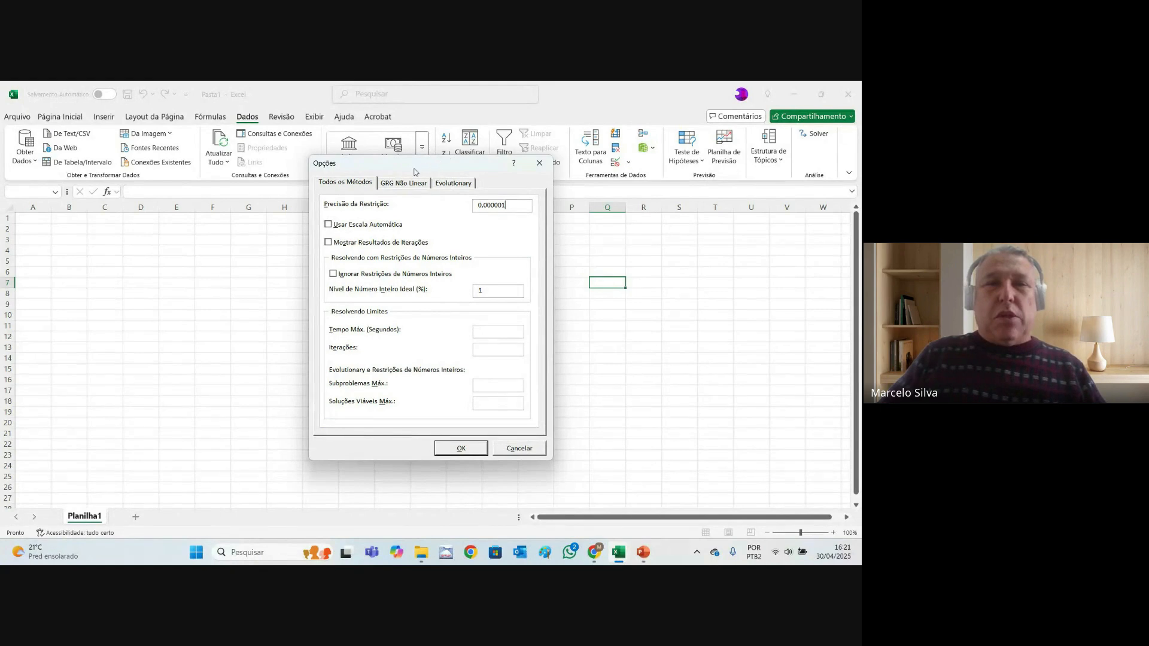
{"action": "left_click", "coordinate": [406, 184]}
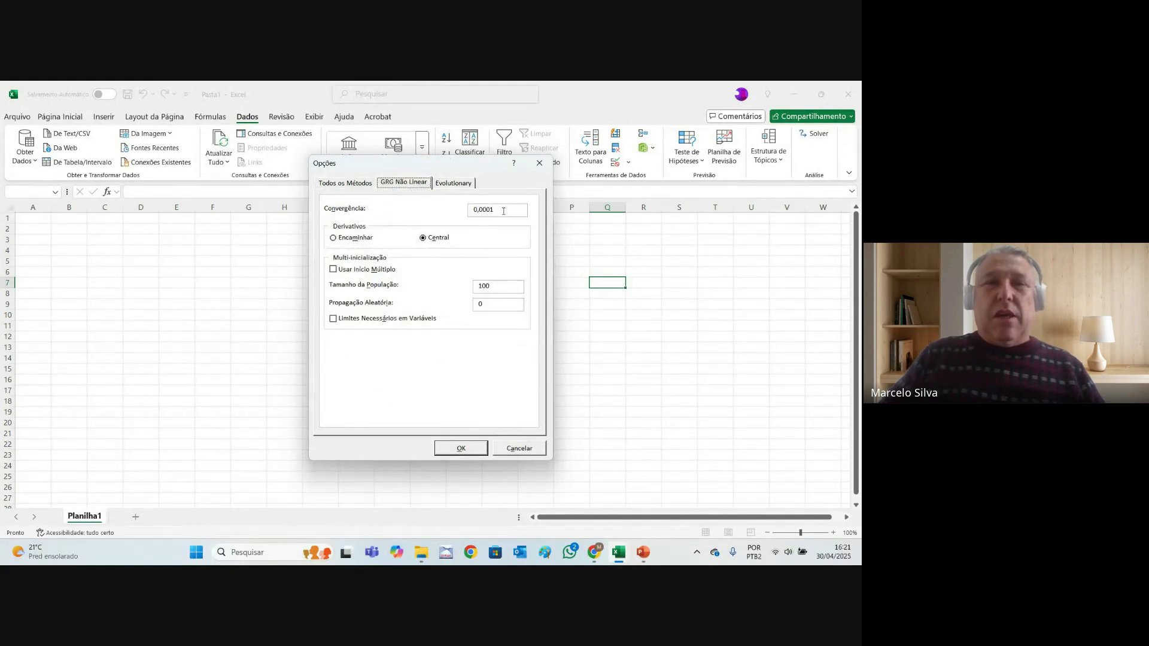
{"action": "left_click", "coordinate": [450, 184]}
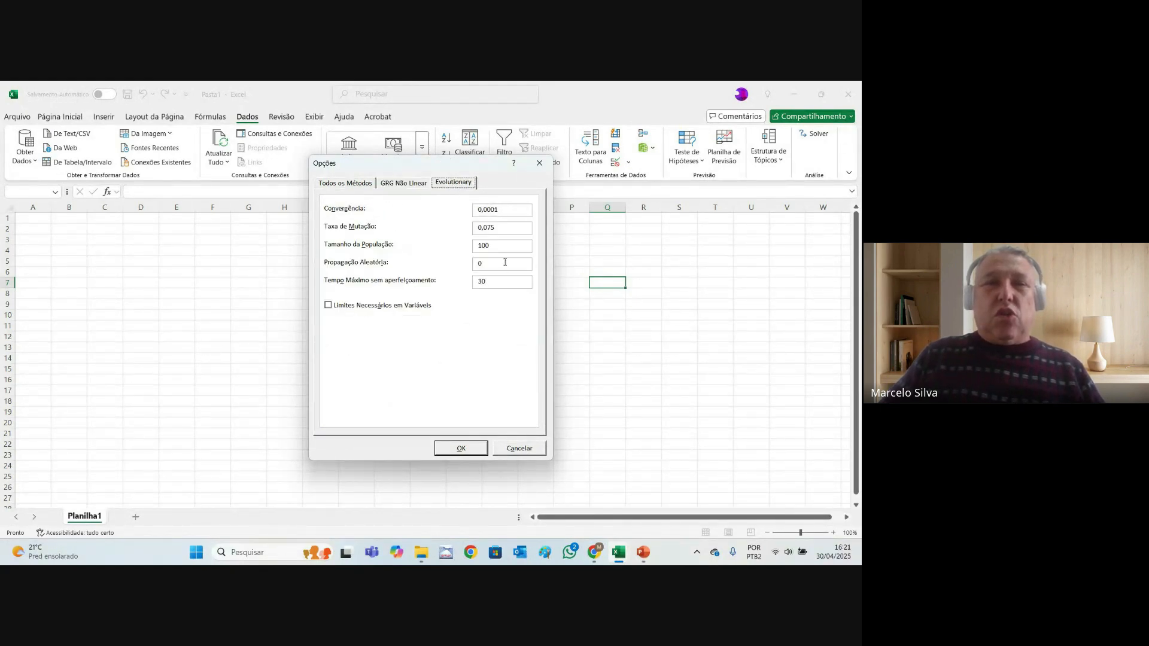
{"action": "left_click", "coordinate": [395, 185]}
{"action": "left_click", "coordinate": [358, 184]}
{"action": "left_click", "coordinate": [531, 448]}
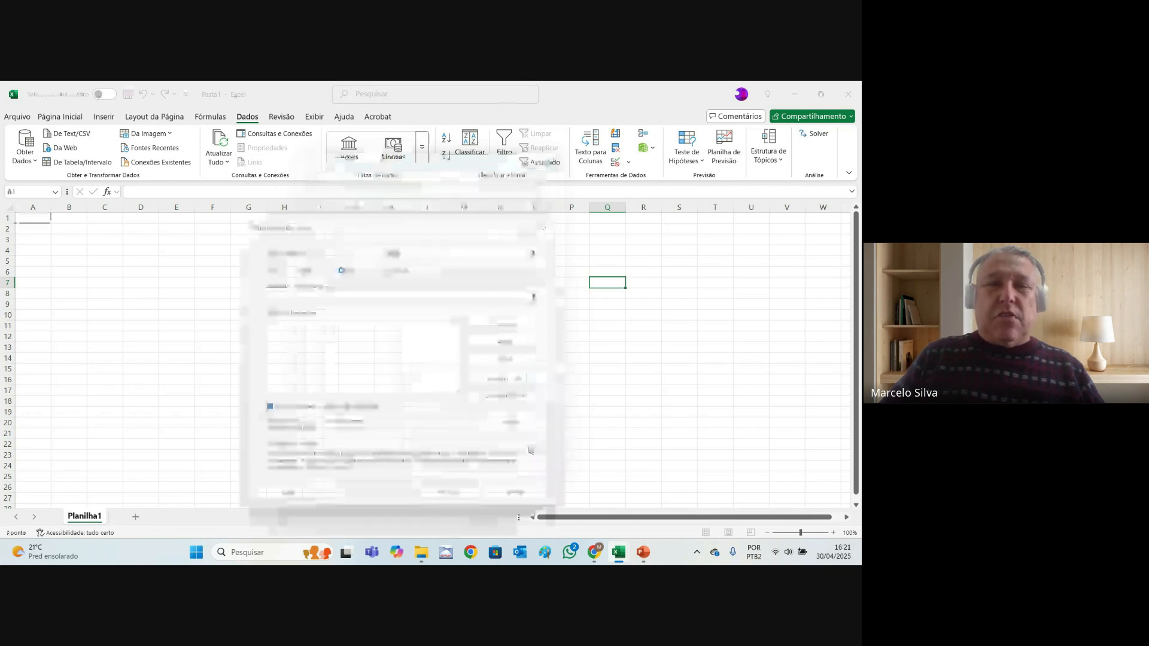
{"action": "left_click", "coordinate": [541, 502]}
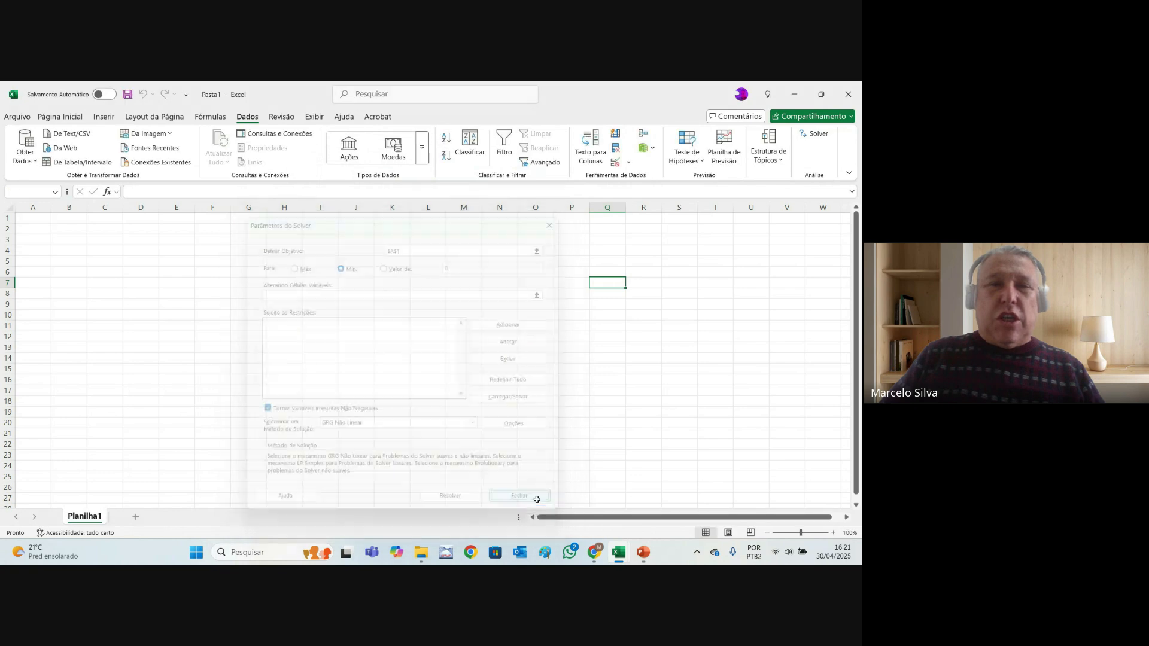
- Switch to PowerPoint, present from the current slide with the laser pointer, and advance to the slide "A Janela do Solver"
{"action": "left_click", "coordinate": [643, 552]}
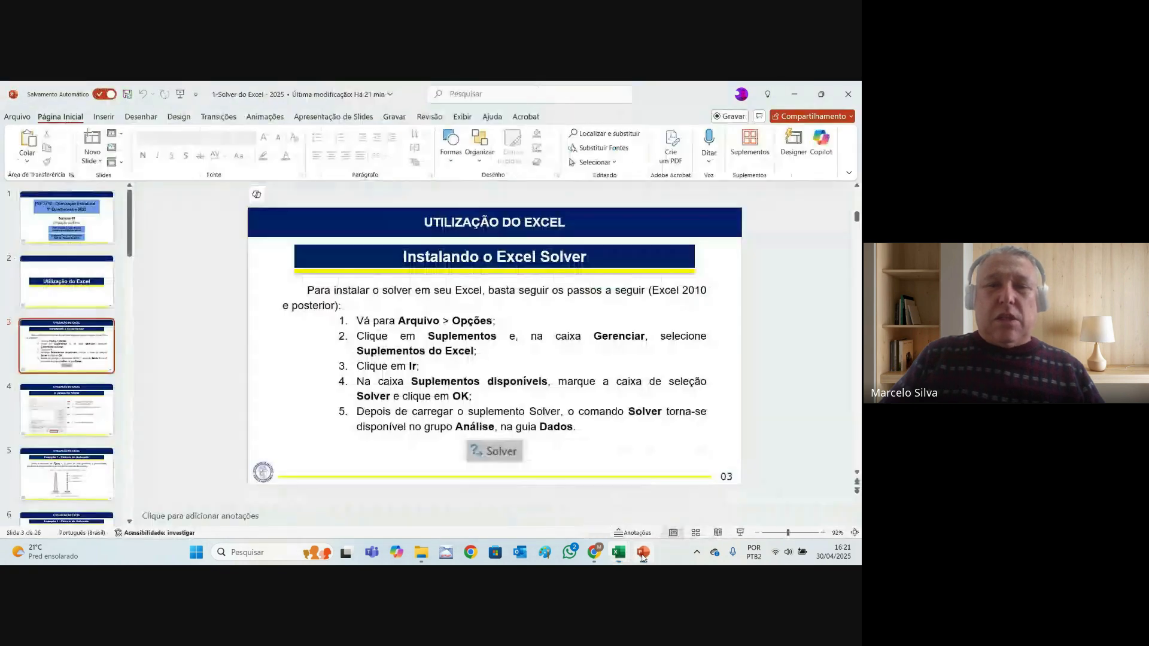
{"action": "left_click", "coordinate": [740, 532]}
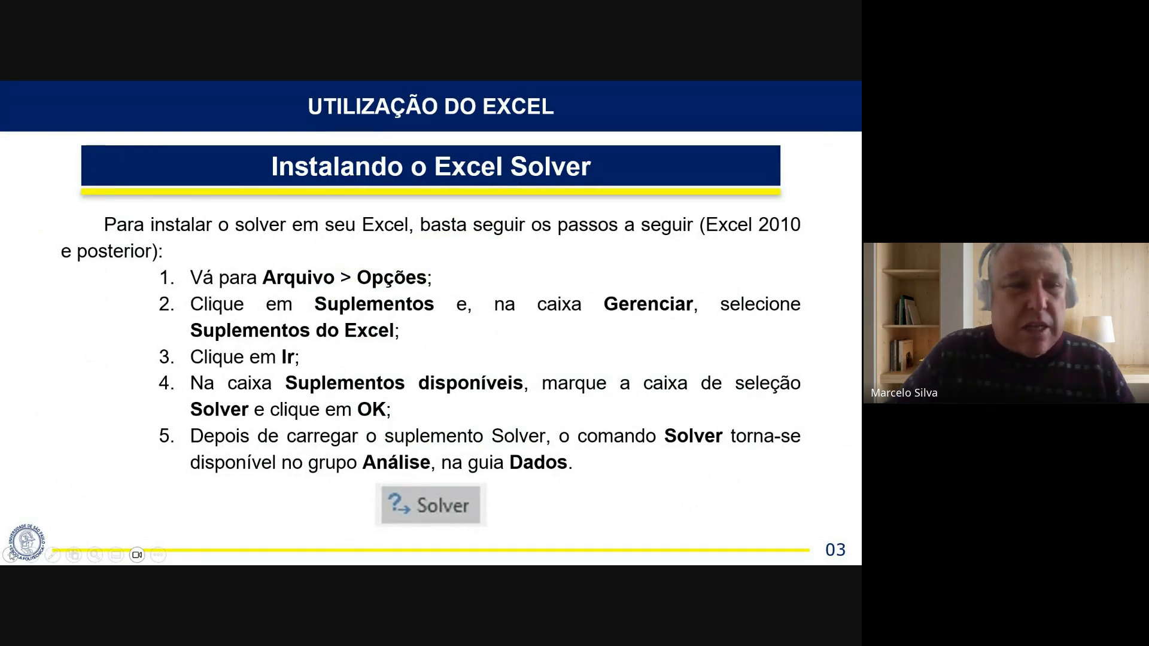
{"action": "left_click", "coordinate": [53, 555]}
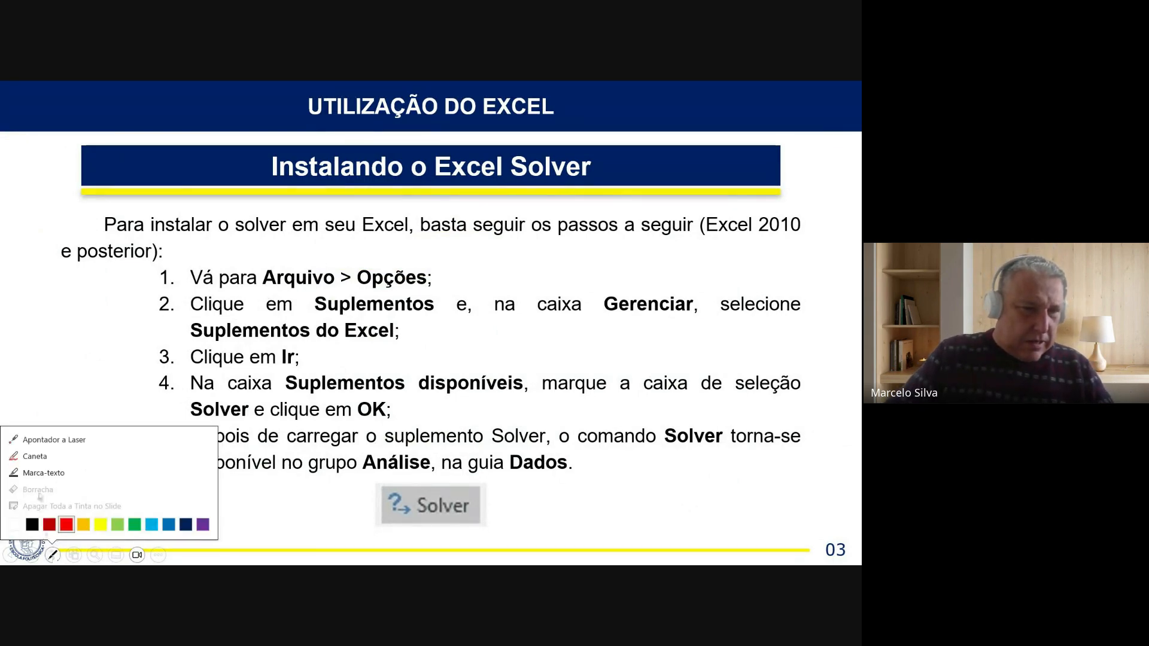
{"action": "left_click", "coordinate": [54, 440]}
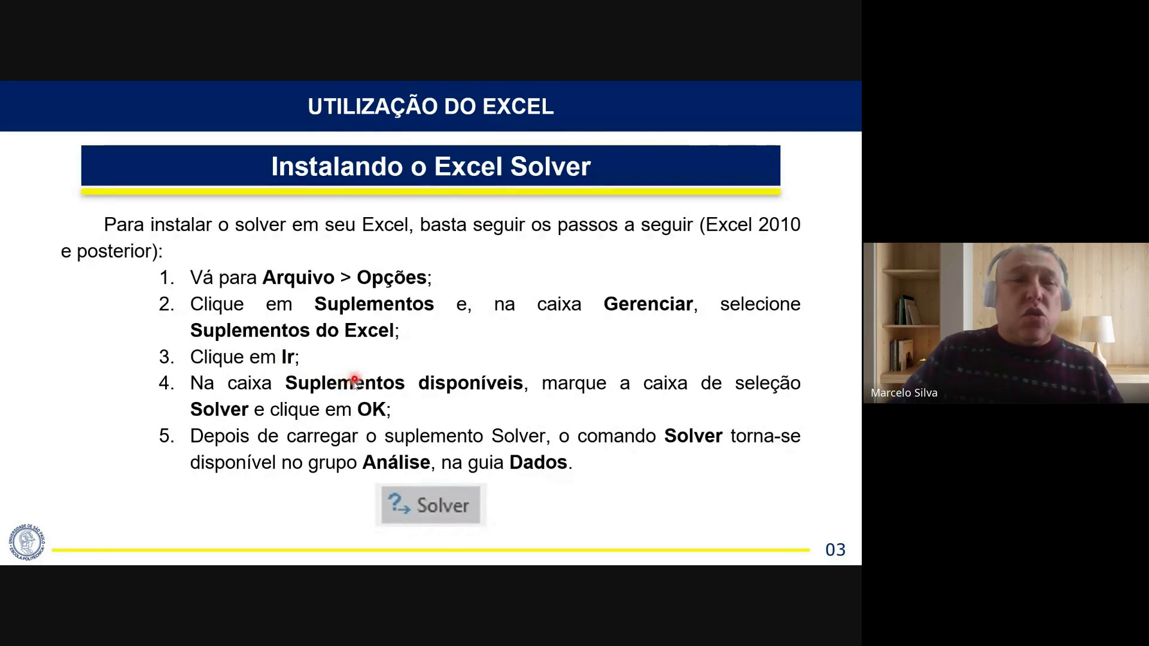
{"action": "key", "text": "Right"}
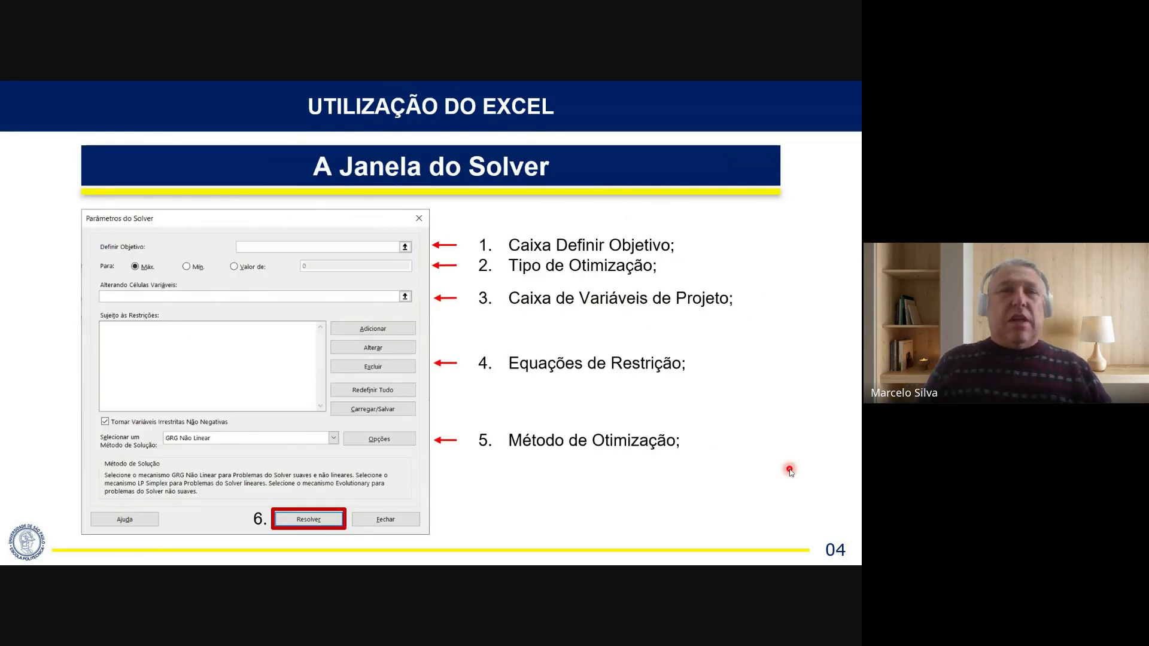
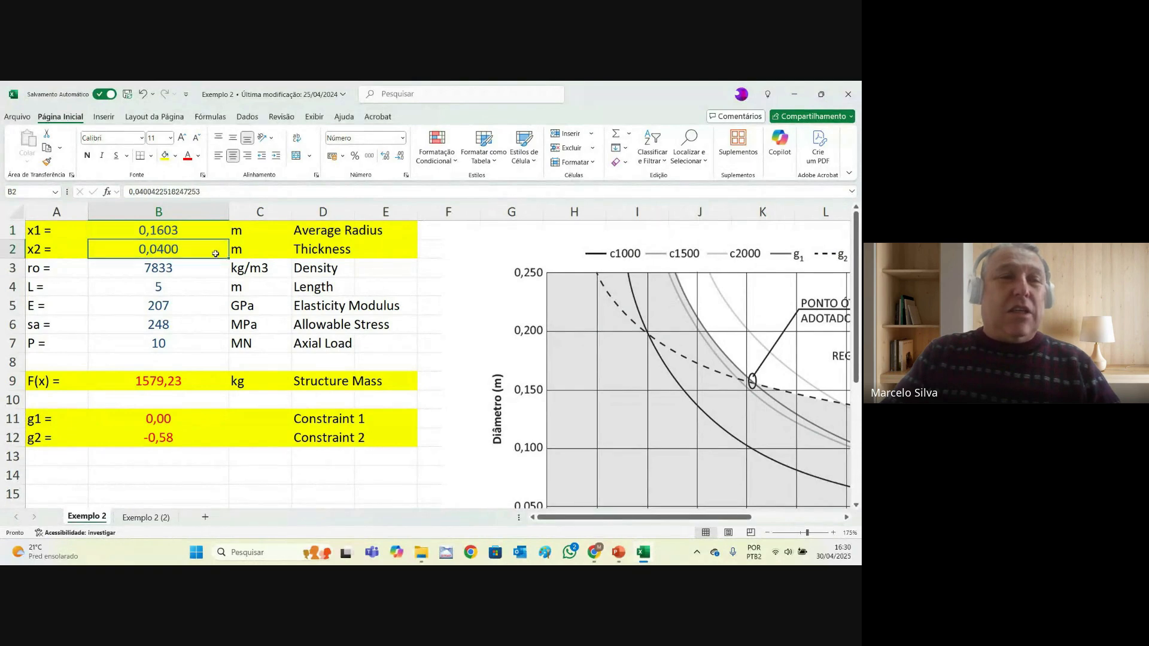
- Examine the design variables x1 and x2 and the fixed parameters from density to axial load in B1:B7
{"action": "left_click_drag", "start_coordinate": [257, 231], "coordinate": [317, 248]}
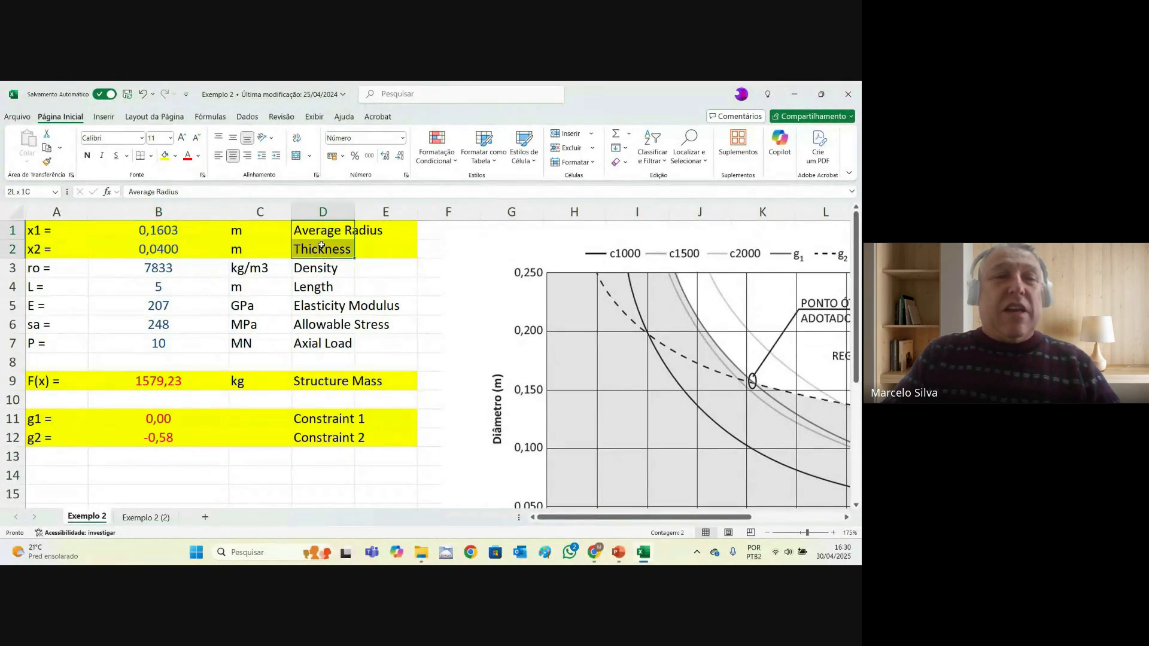
{"action": "left_click", "coordinate": [146, 237]}
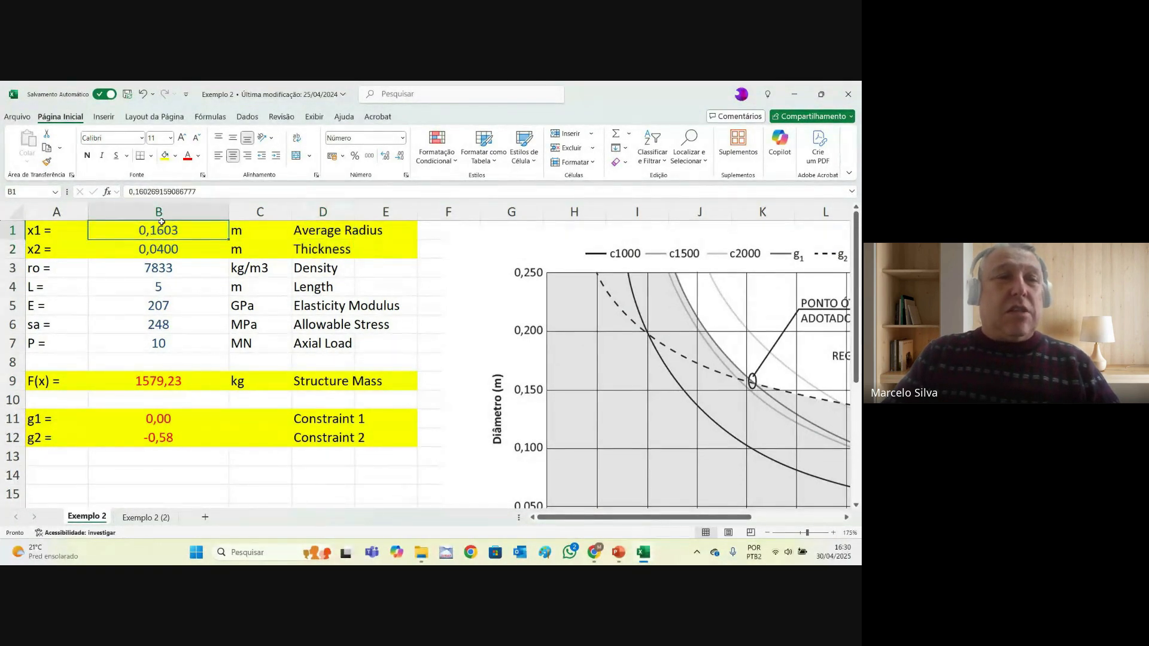
{"action": "left_click", "coordinate": [167, 252]}
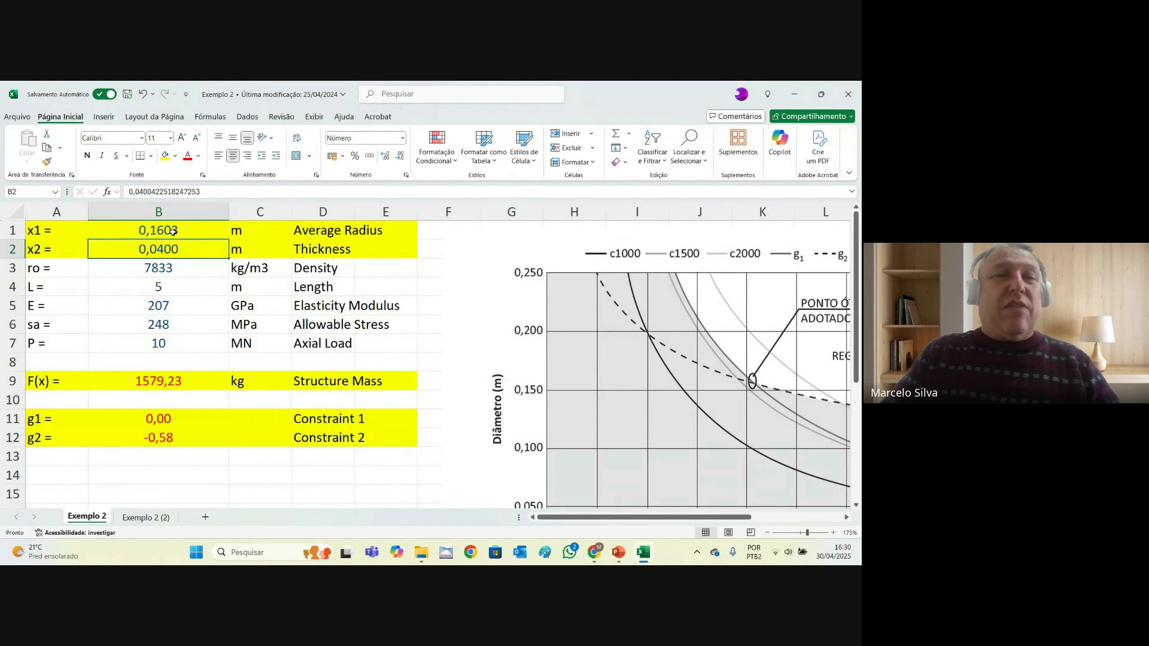
{"action": "left_click", "coordinate": [174, 232]}
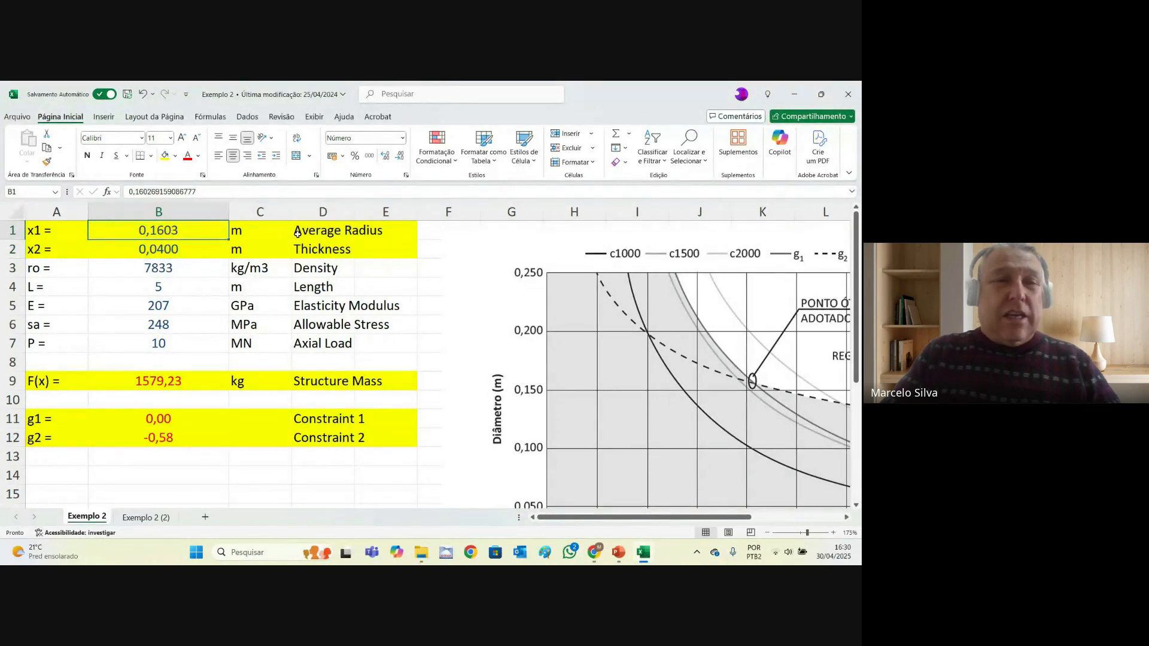
{"action": "left_click", "coordinate": [169, 250]}
{"action": "left_click", "coordinate": [164, 271]}
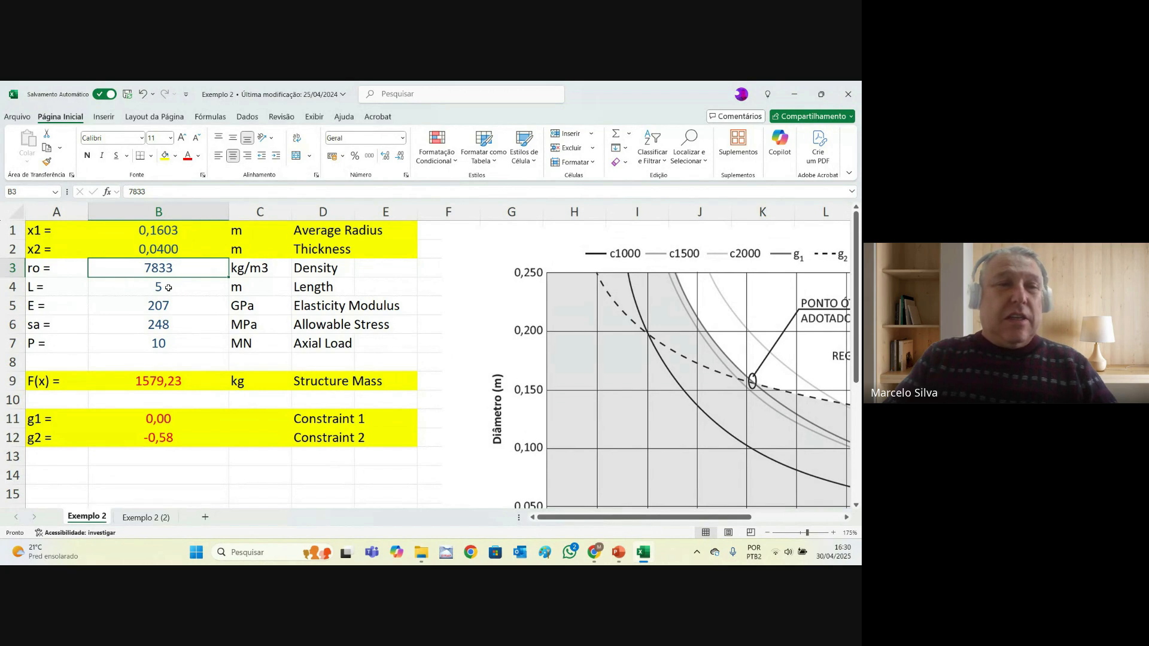
{"action": "left_click", "coordinate": [168, 288]}
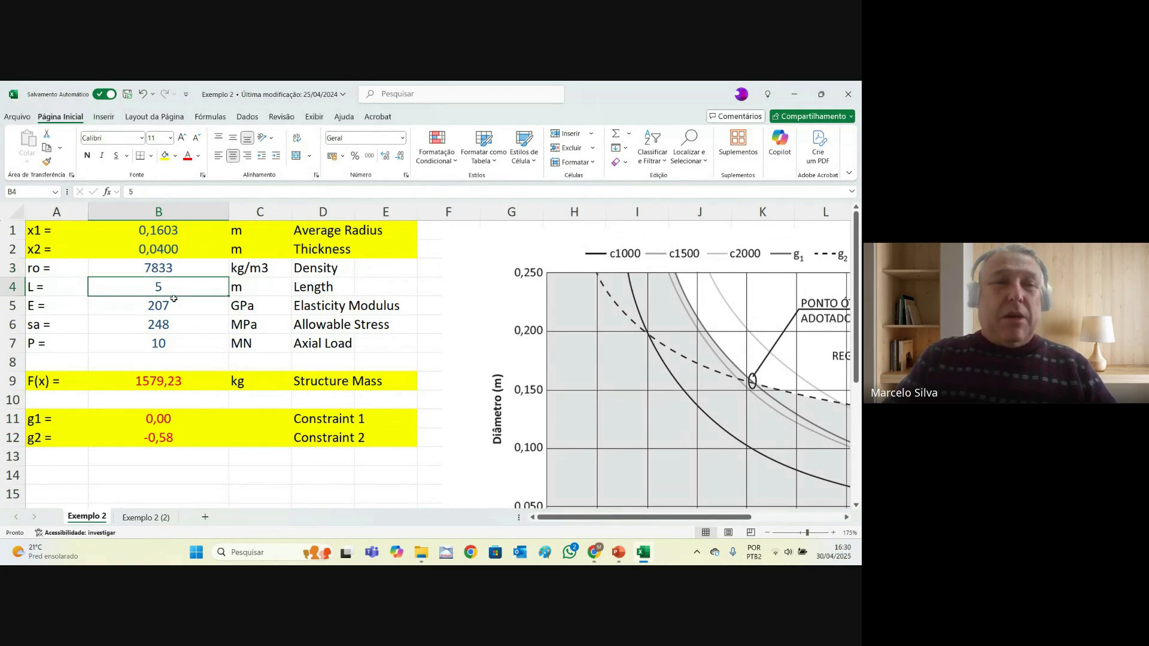
{"action": "left_click", "coordinate": [168, 313]}
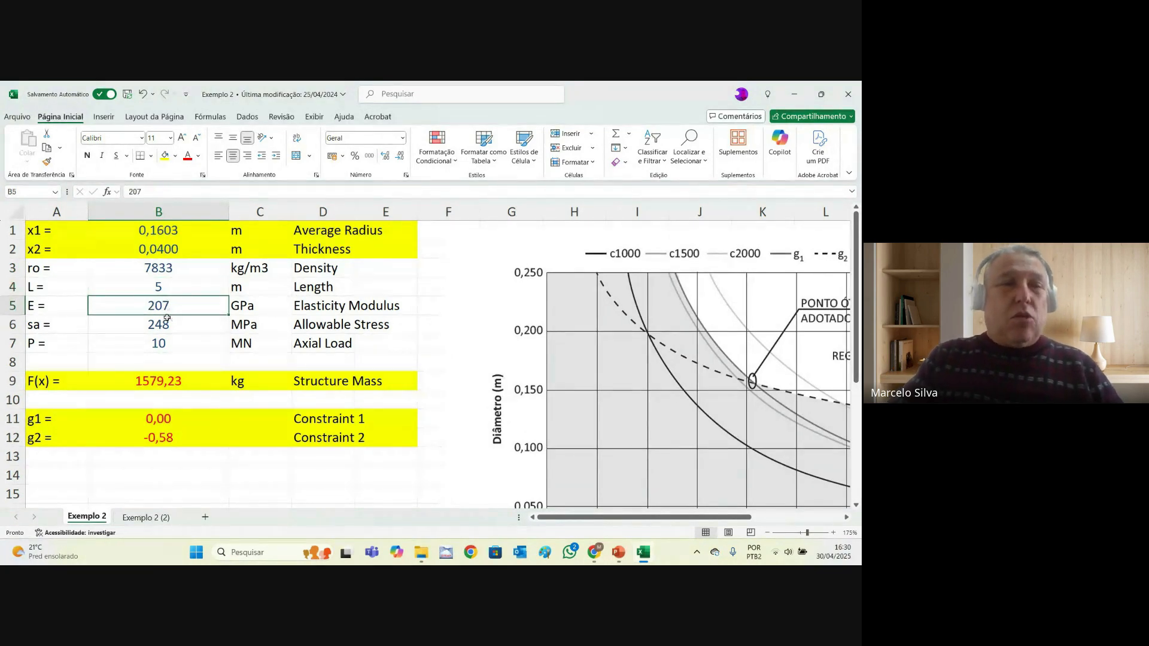
{"action": "left_click", "coordinate": [174, 325]}
{"action": "left_click", "coordinate": [171, 342]}
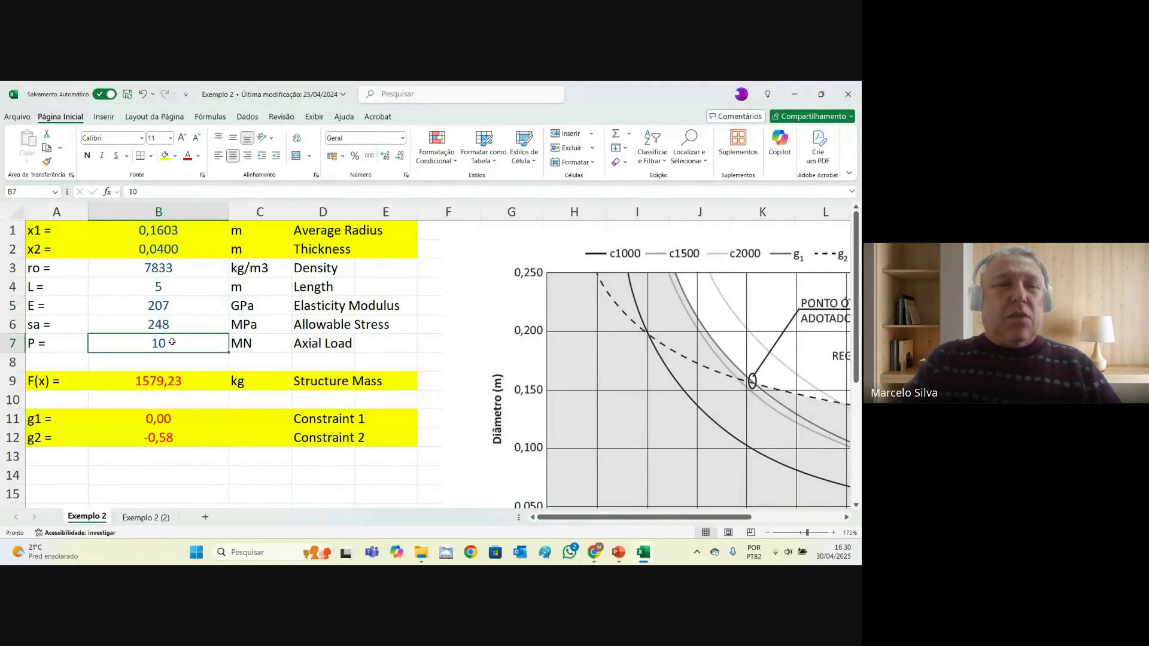
- Inspect the Structure Mass formula in B9 and the cells it references
{"action": "left_click", "coordinate": [169, 387]}
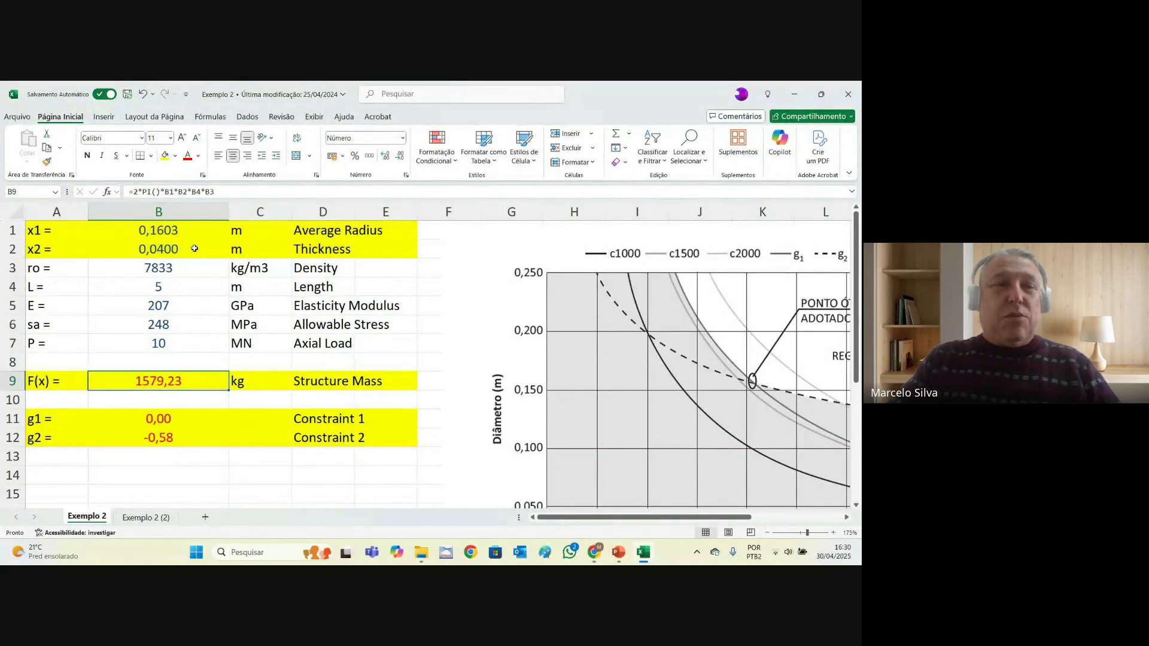
{"action": "left_click", "coordinate": [200, 191]}
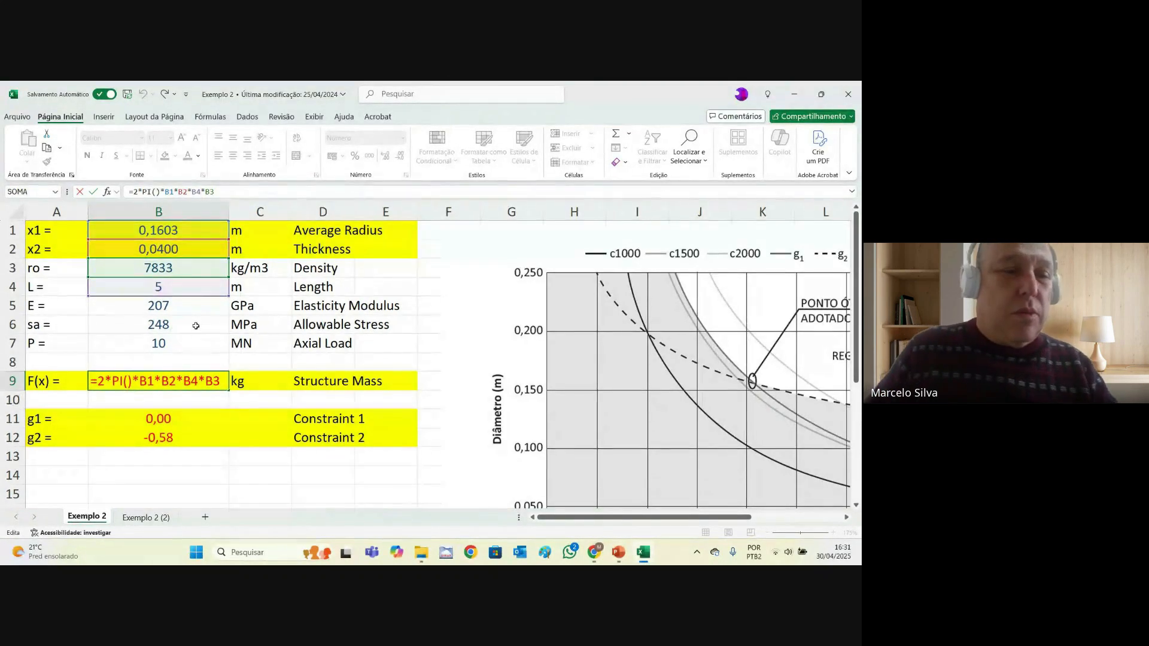
{"action": "key", "text": "ctrl+Return"}
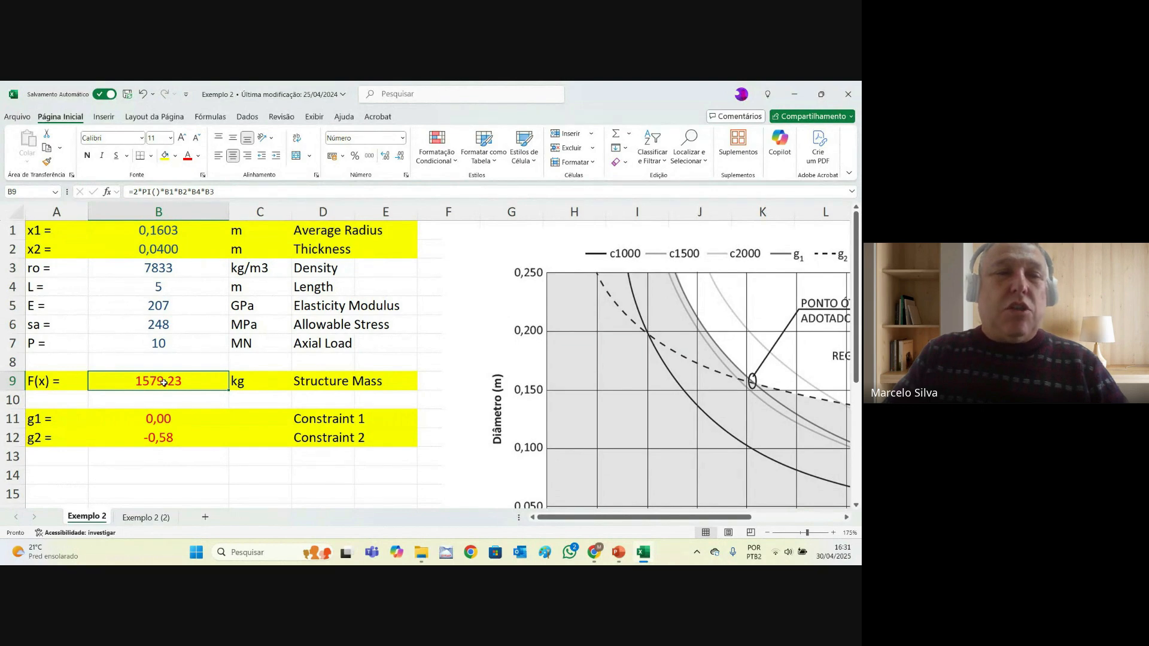
- Inspect the formulas of Constraint 1 in B11 and Constraint 2 in B12, including the allowable stress they rely on
{"action": "left_click", "coordinate": [162, 418]}
{"action": "key", "text": "F2"}
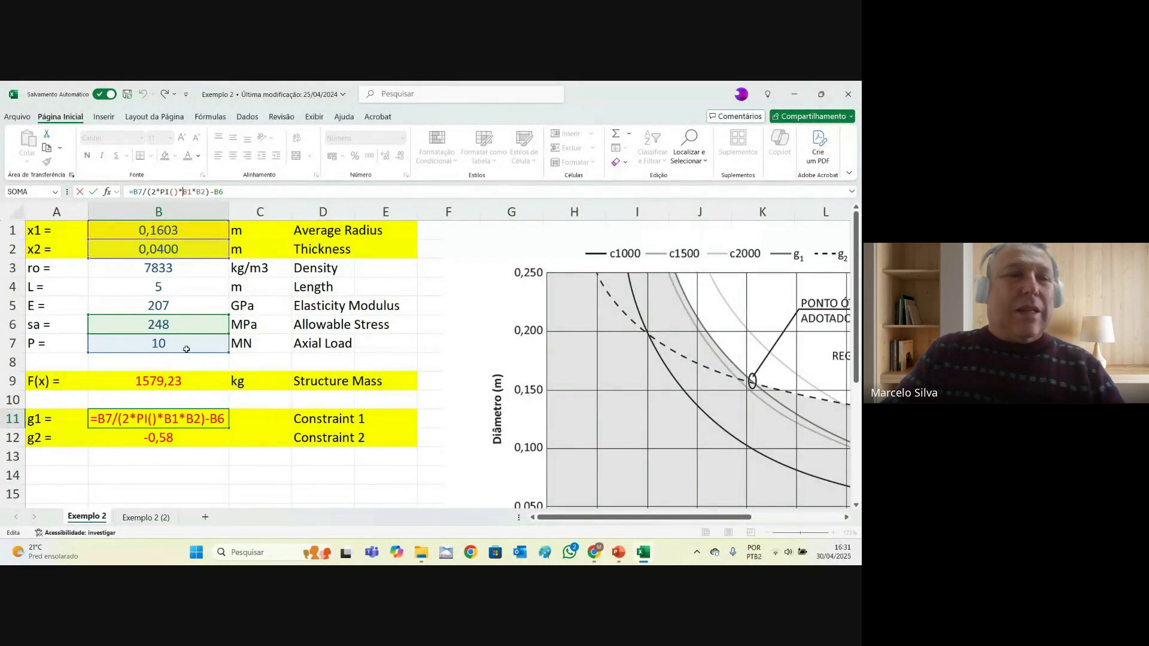
{"action": "key", "text": "Escape"}
{"action": "left_click", "coordinate": [157, 327]}
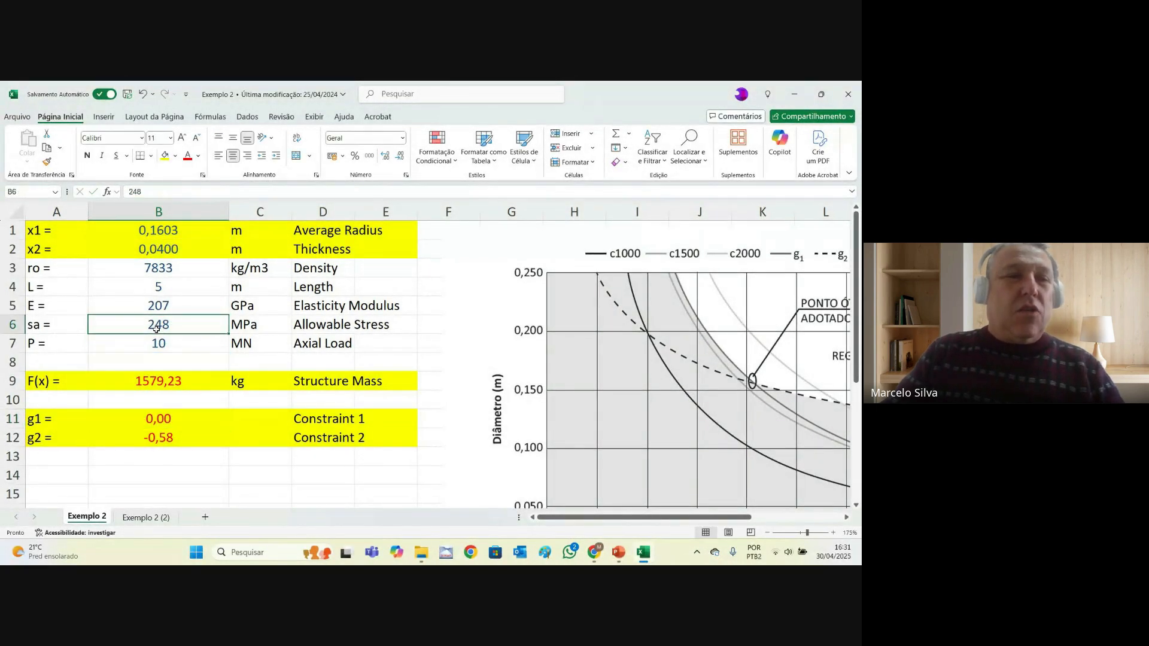
{"action": "left_click", "coordinate": [165, 418]}
{"action": "left_click", "coordinate": [193, 192]}
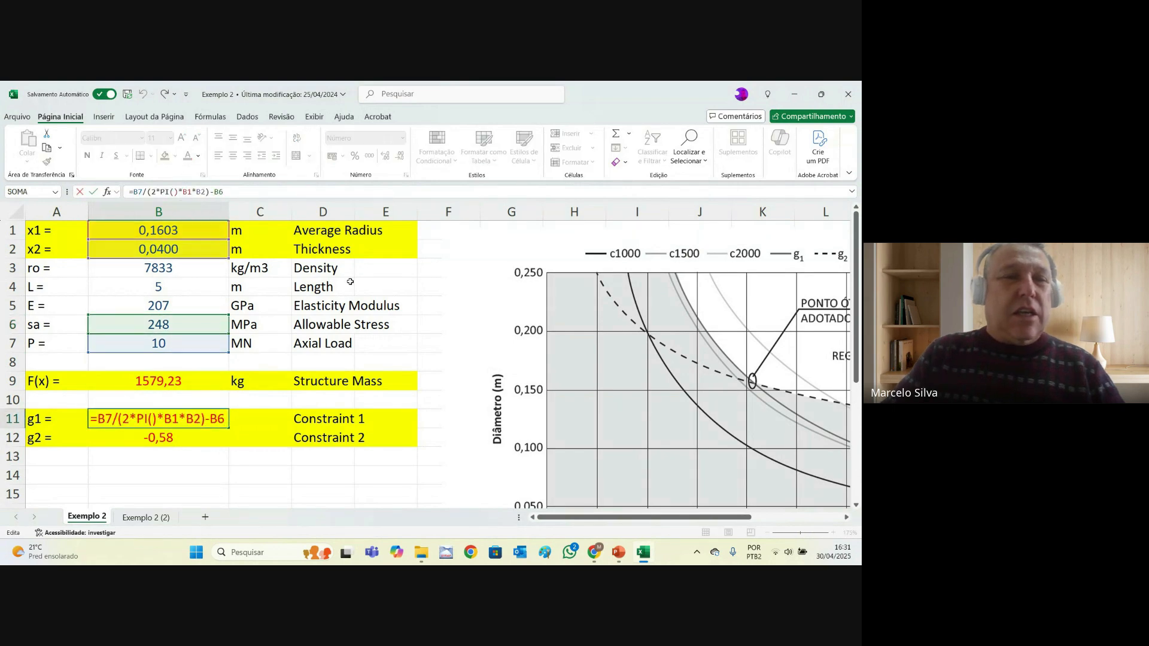
{"action": "key", "text": "Escape"}
{"action": "key", "text": "Down"}
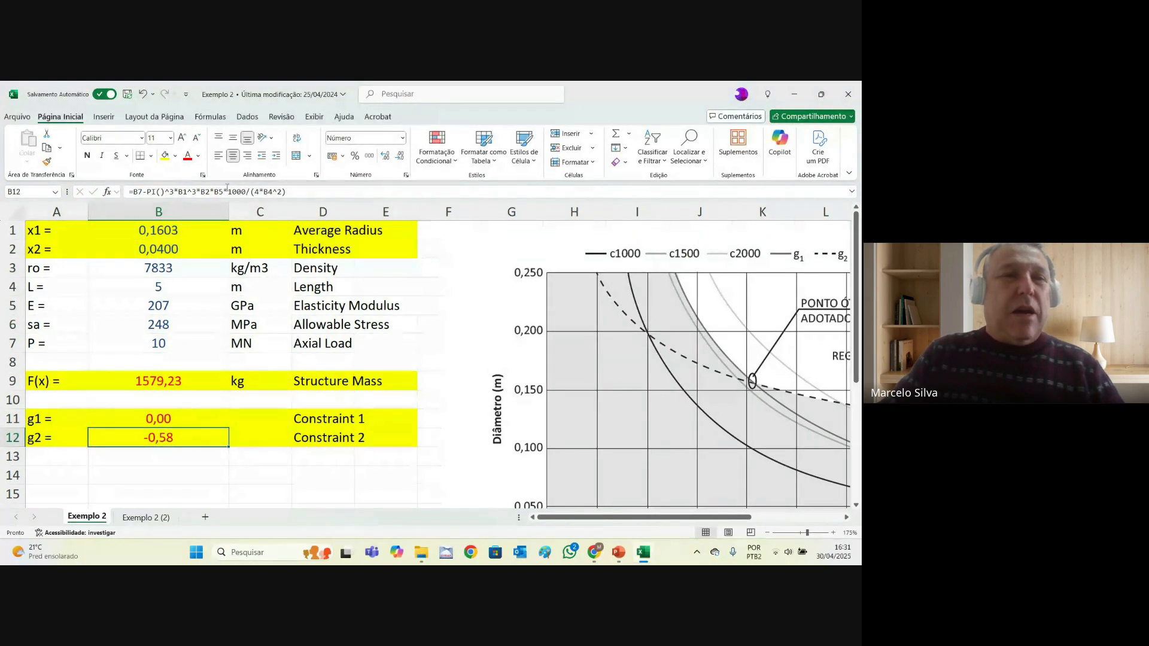
{"action": "left_click", "coordinate": [227, 189]}
{"action": "key", "text": "Escape"}
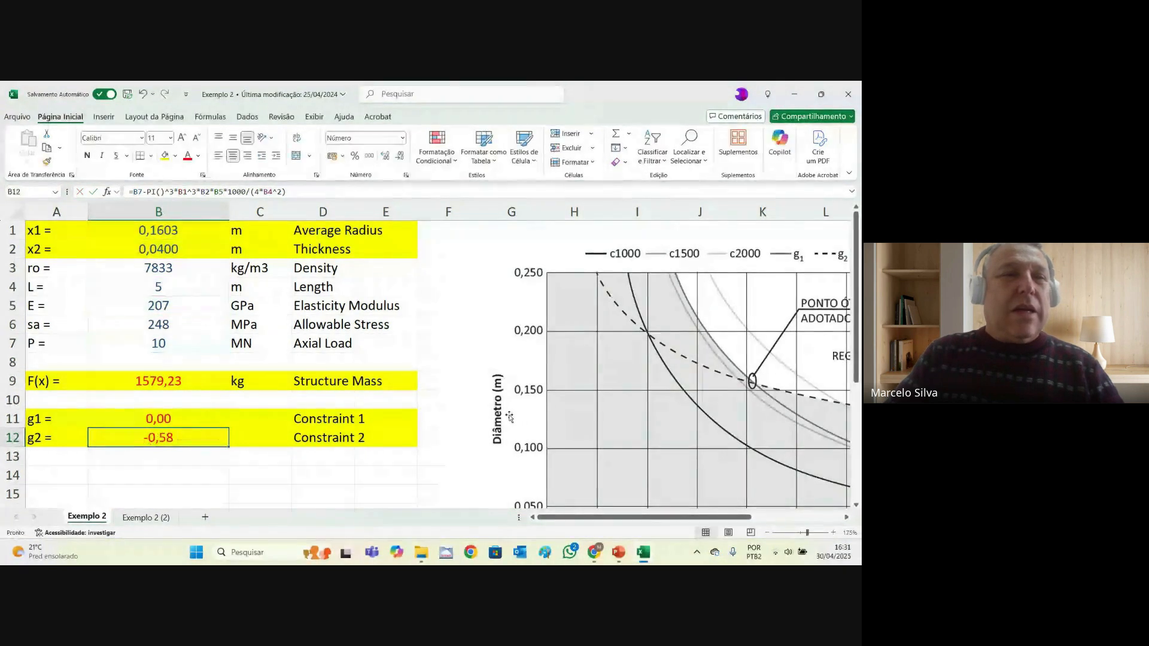
- Set the starting values of the average radius x1 to 0,2 and the thickness x2 to 0,01
{"action": "left_click", "coordinate": [172, 231]}
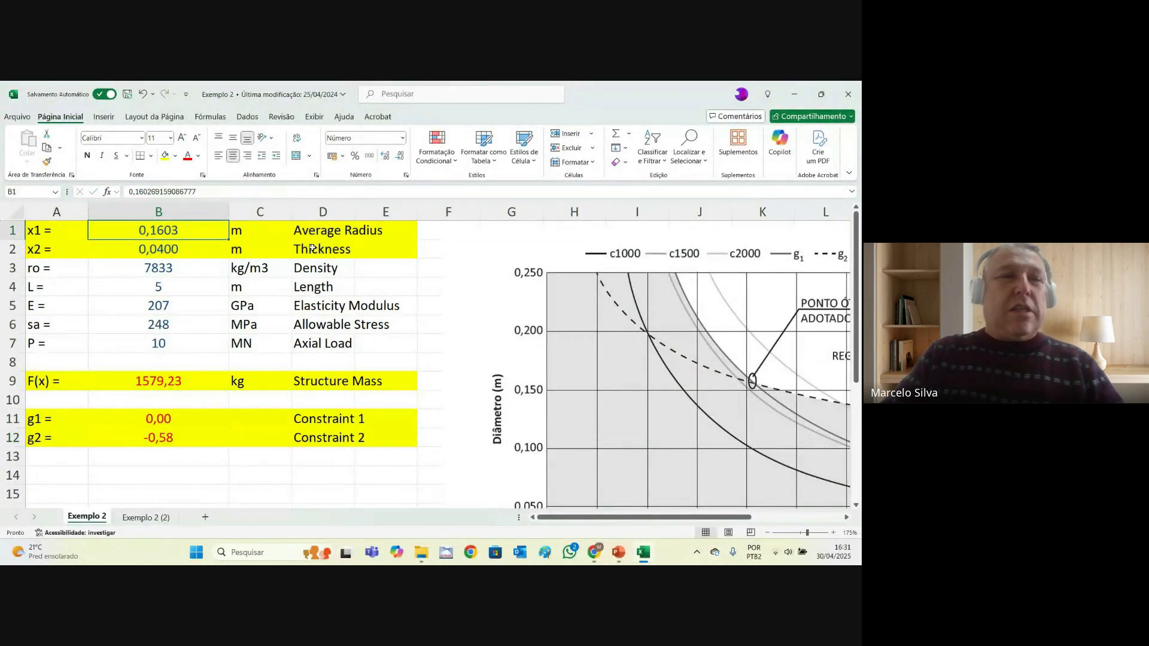
{"action": "type", "text": "0,2"}
{"action": "key", "text": "Return"}
{"action": "type", "text": "0,01"}
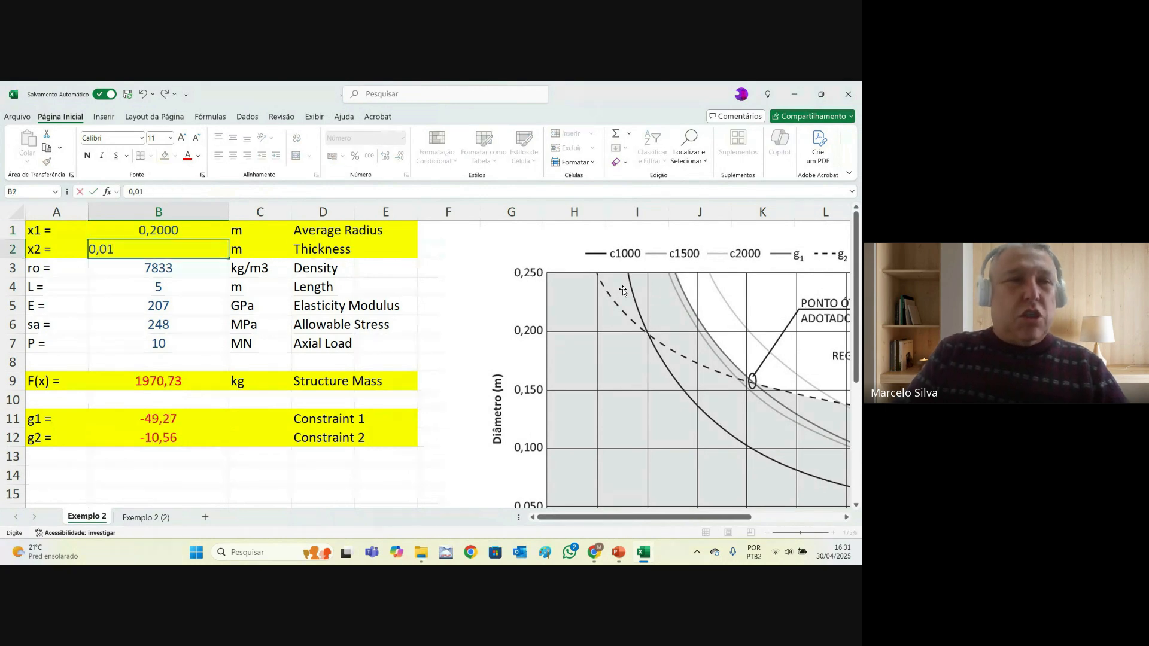
{"action": "key", "text": "Return"}
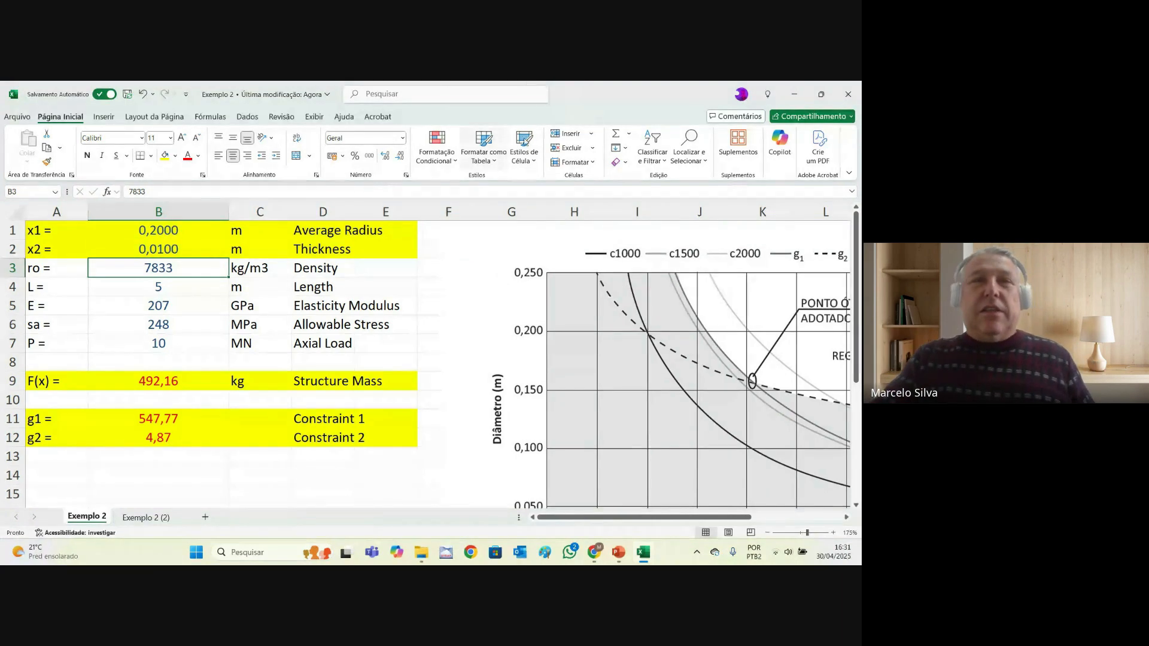
- Open the Solver parameters beside the data and set the objective to cell B9 with Mín
{"action": "left_click", "coordinate": [247, 116]}
{"action": "left_click", "coordinate": [816, 134]}
{"action": "left_click_drag", "start_coordinate": [471, 218], "coordinate": [662, 219]}
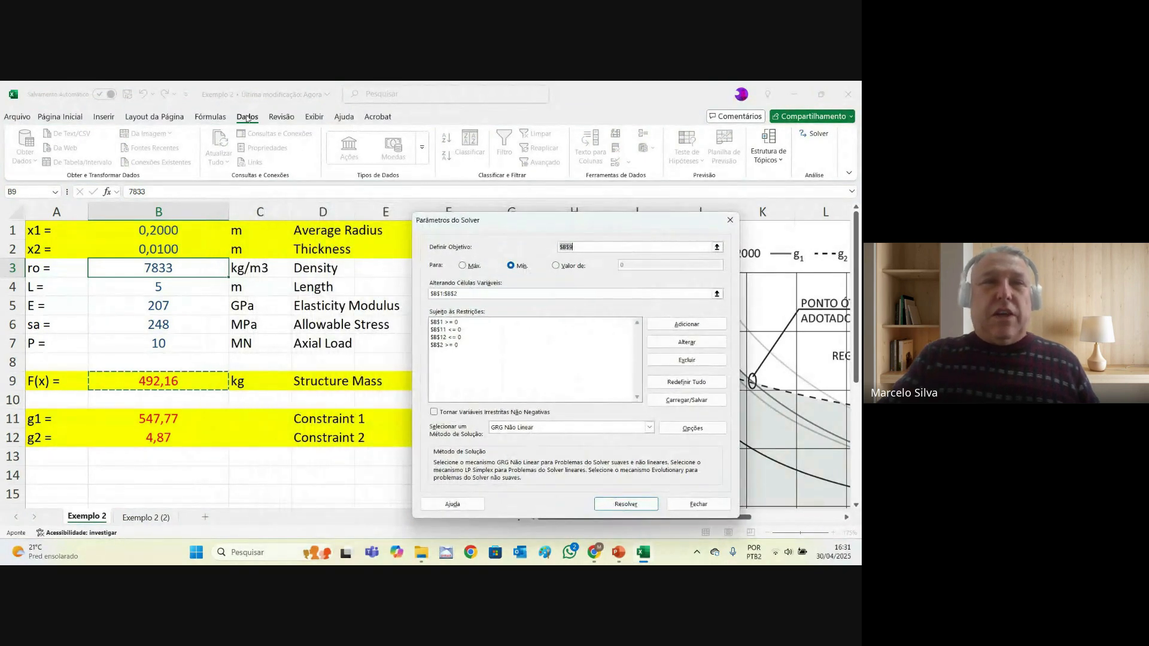
{"action": "left_click_drag", "start_coordinate": [590, 213], "coordinate": [655, 188]}
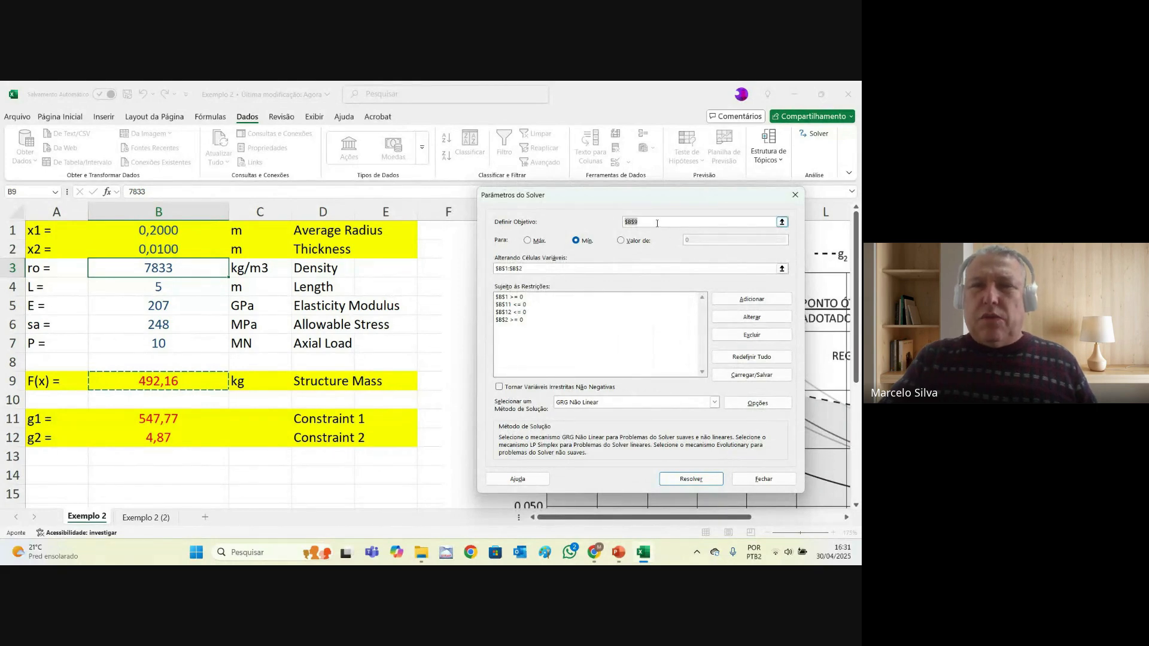
{"action": "left_click_drag", "start_coordinate": [657, 224], "coordinate": [613, 223]}
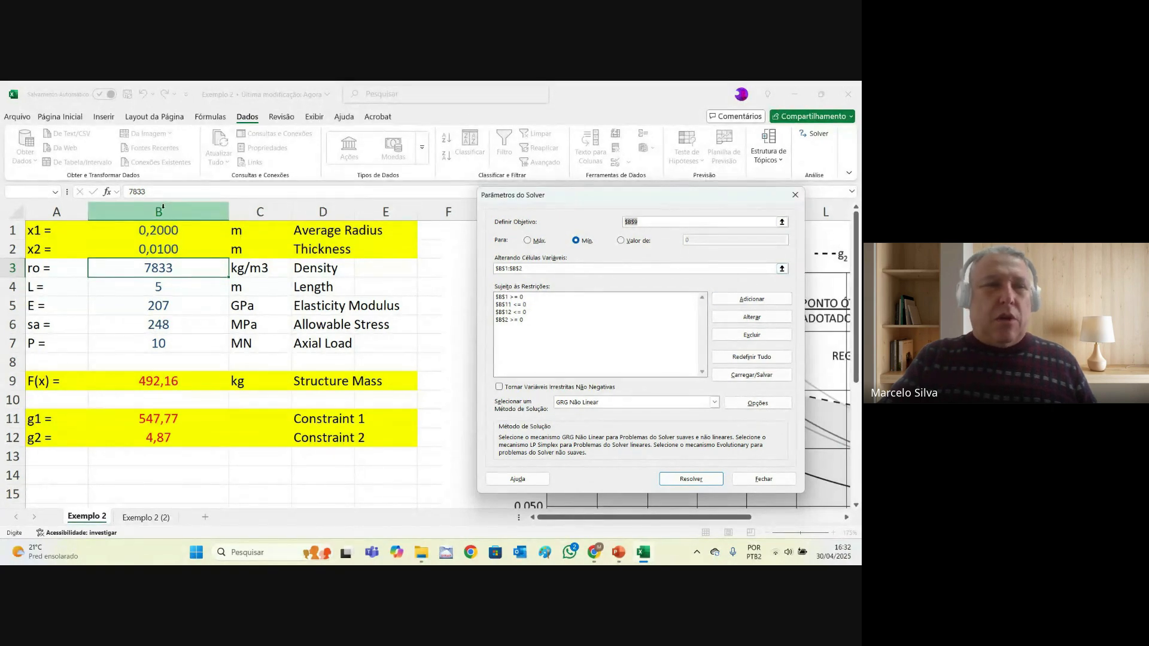
{"action": "left_click", "coordinate": [158, 381]}
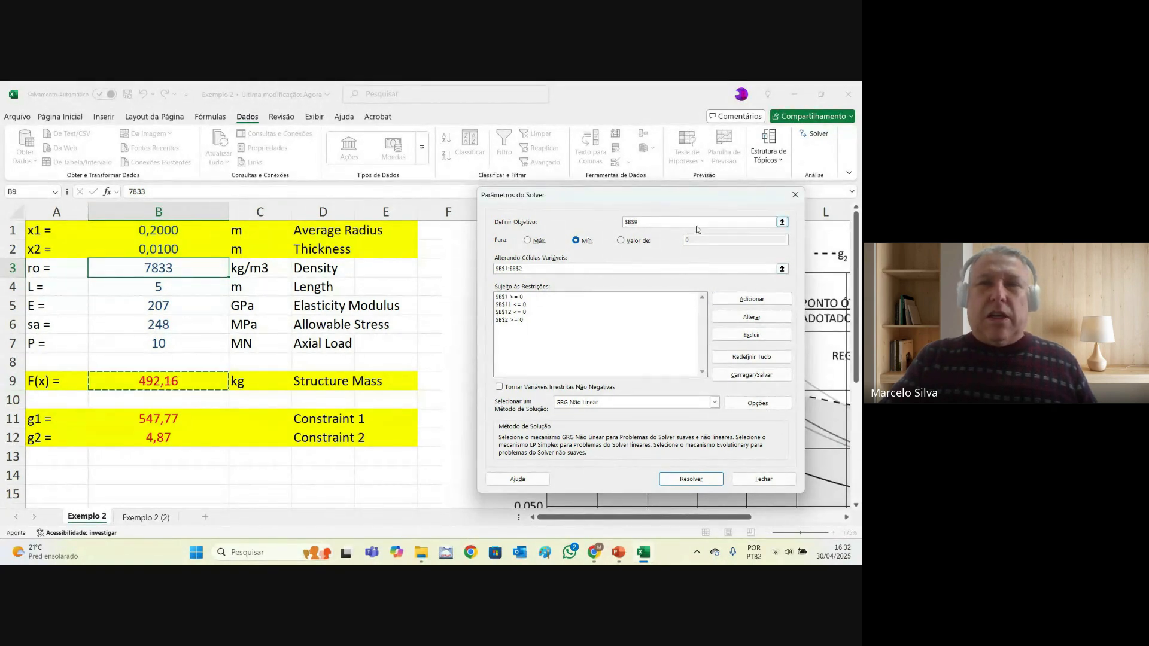
{"action": "left_click", "coordinate": [577, 242]}
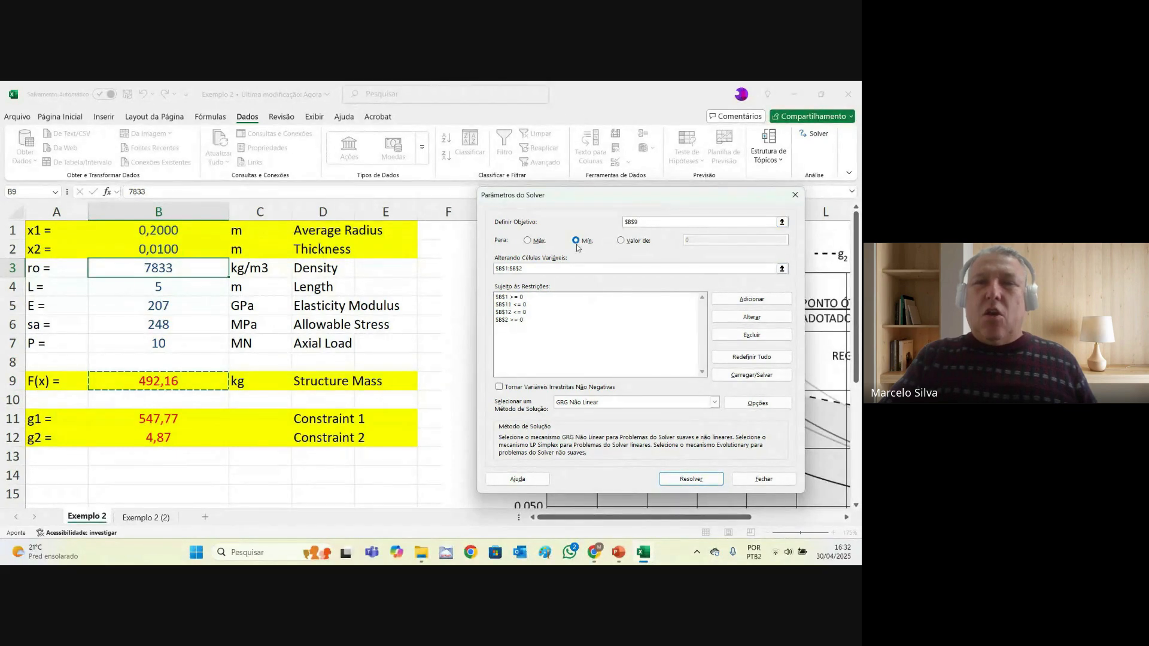
- Clear the Solver's variable cells and objective, and re-enter B9 as the objective and B1:B2 as the variable cells
{"action": "left_click", "coordinate": [527, 269]}
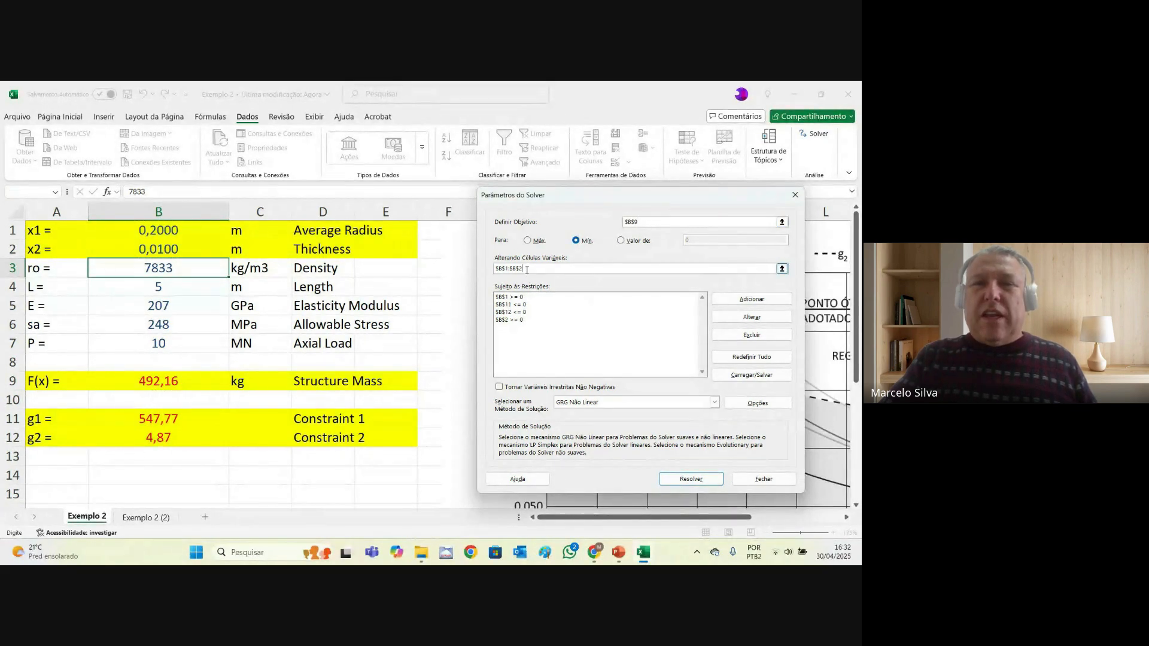
{"action": "left_click_drag", "start_coordinate": [532, 269], "coordinate": [478, 257]}
{"action": "key", "text": "Delete"}
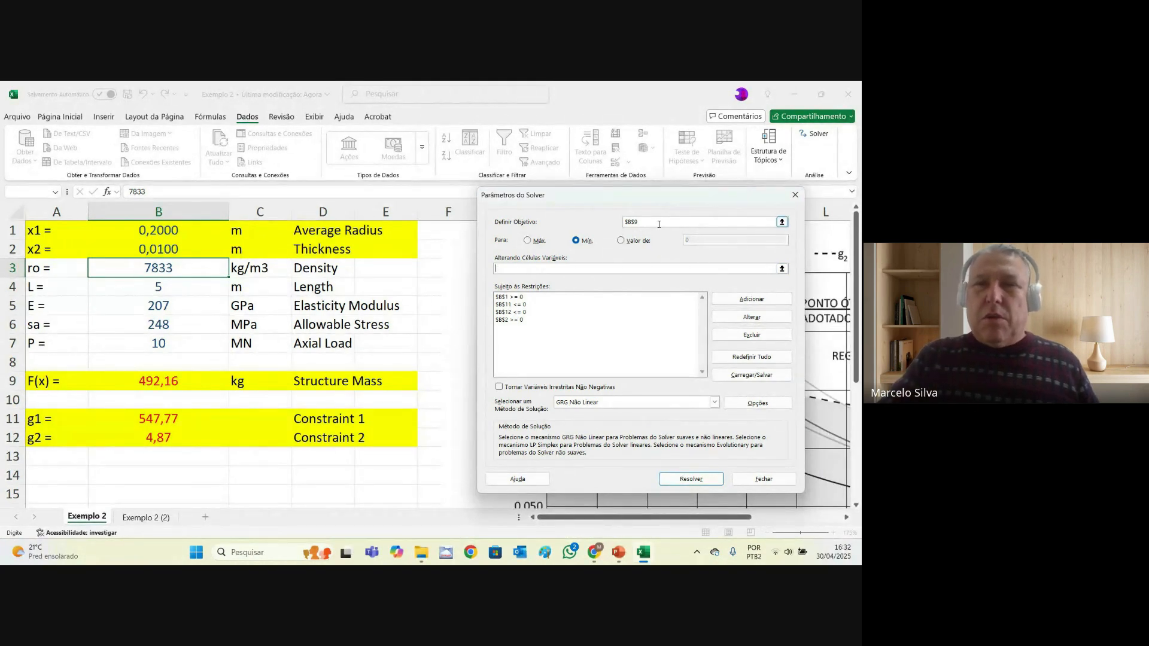
{"action": "left_click_drag", "start_coordinate": [640, 222], "coordinate": [594, 220]}
{"action": "key", "text": "Delete"}
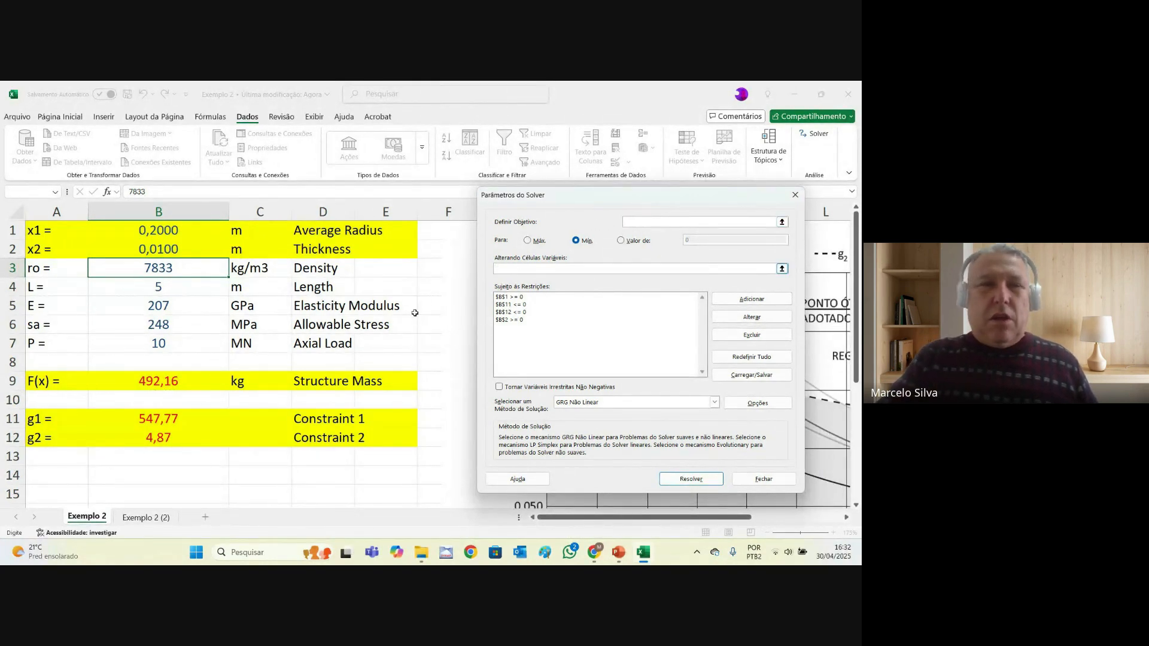
{"action": "left_click", "coordinate": [169, 381]}
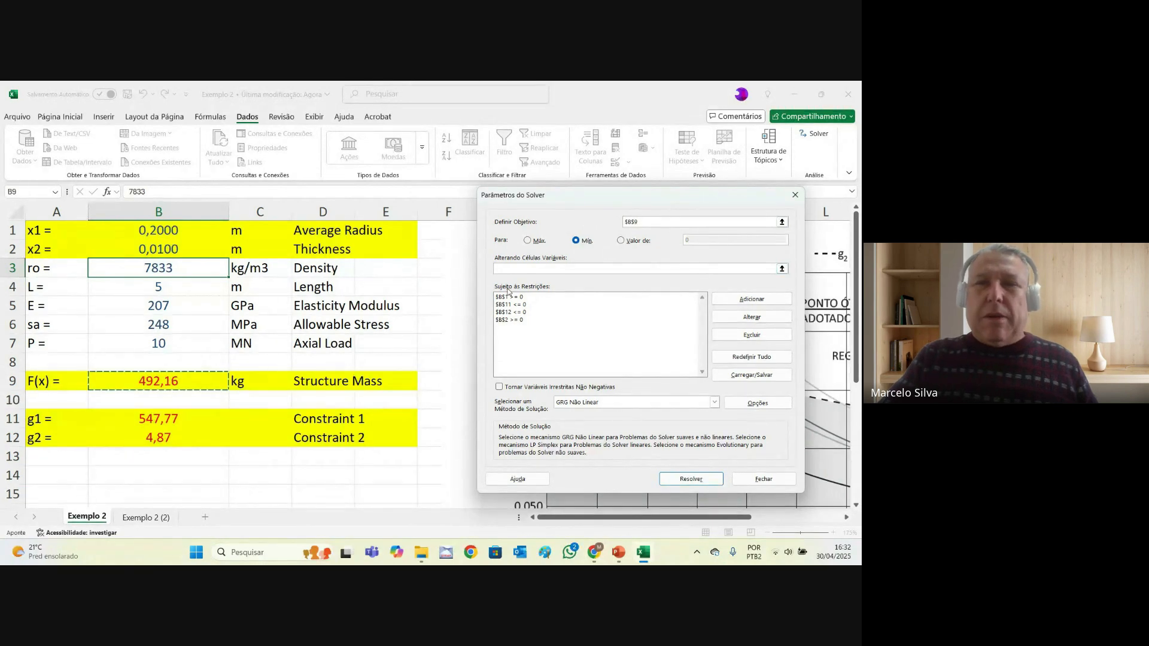
{"action": "left_click", "coordinate": [174, 231]}
{"action": "left_click_drag", "start_coordinate": [172, 230], "coordinate": [172, 249]}
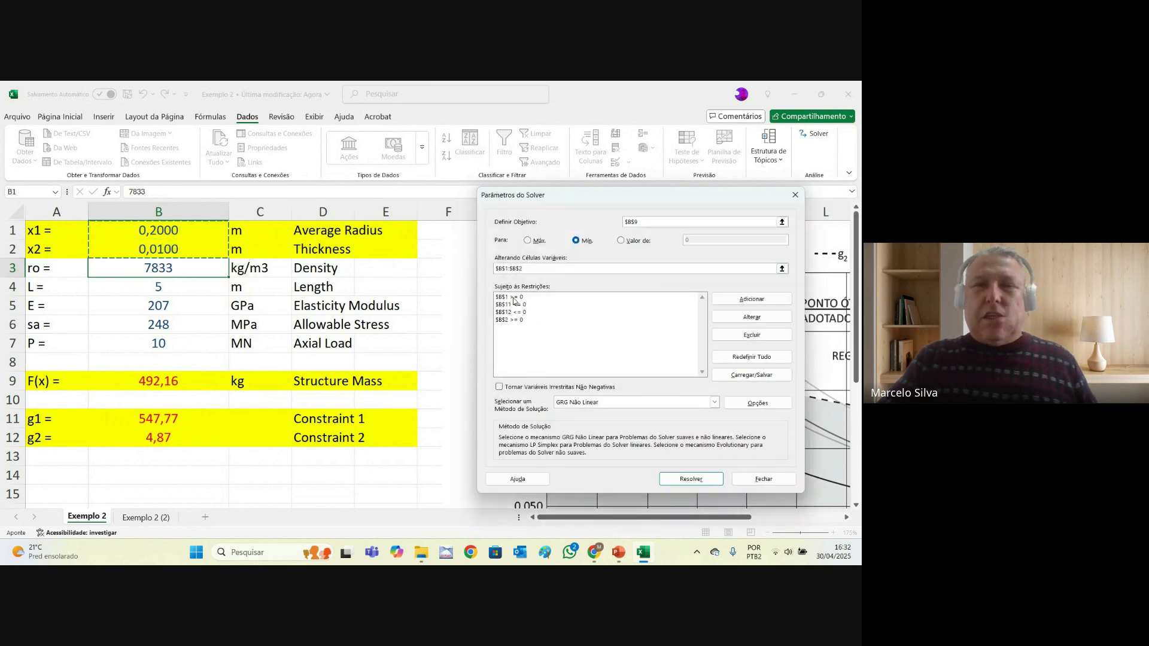
- Delete all existing constraints on B1, B11, B12 and B2 from the Solver parameters
{"action": "left_click", "coordinate": [513, 297]}
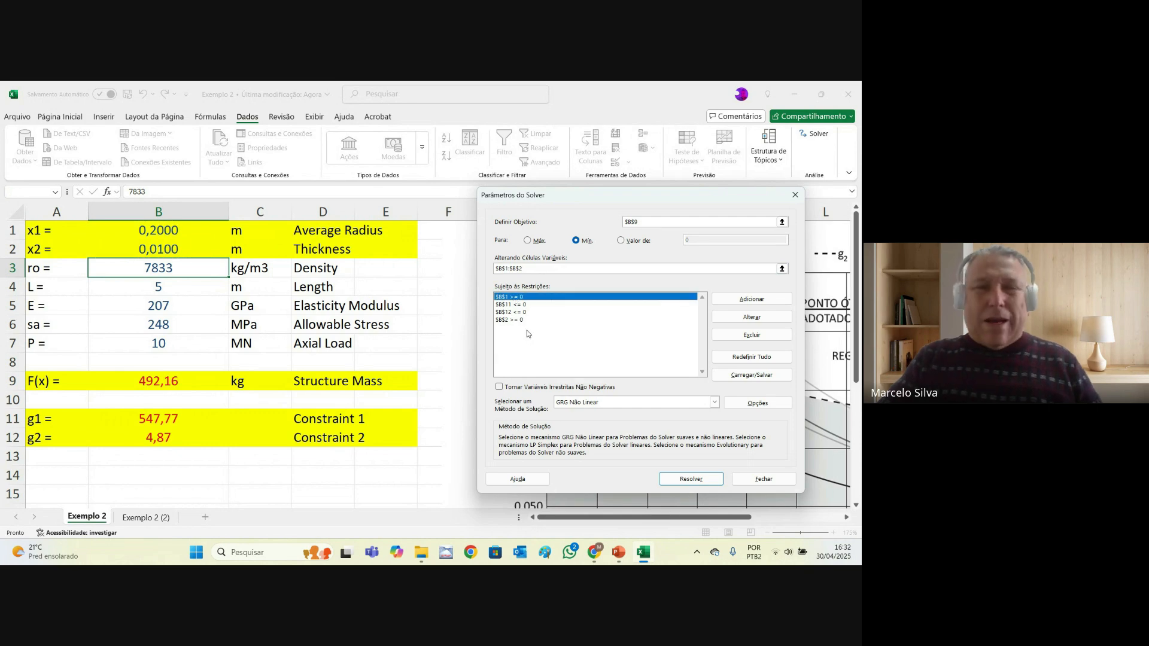
{"action": "left_click", "coordinate": [518, 320]}
{"action": "left_click", "coordinate": [512, 296]}
{"action": "left_click", "coordinate": [752, 335]}
{"action": "left_click", "coordinate": [518, 304]}
{"action": "left_click", "coordinate": [504, 297]}
{"action": "left_click", "coordinate": [755, 338]}
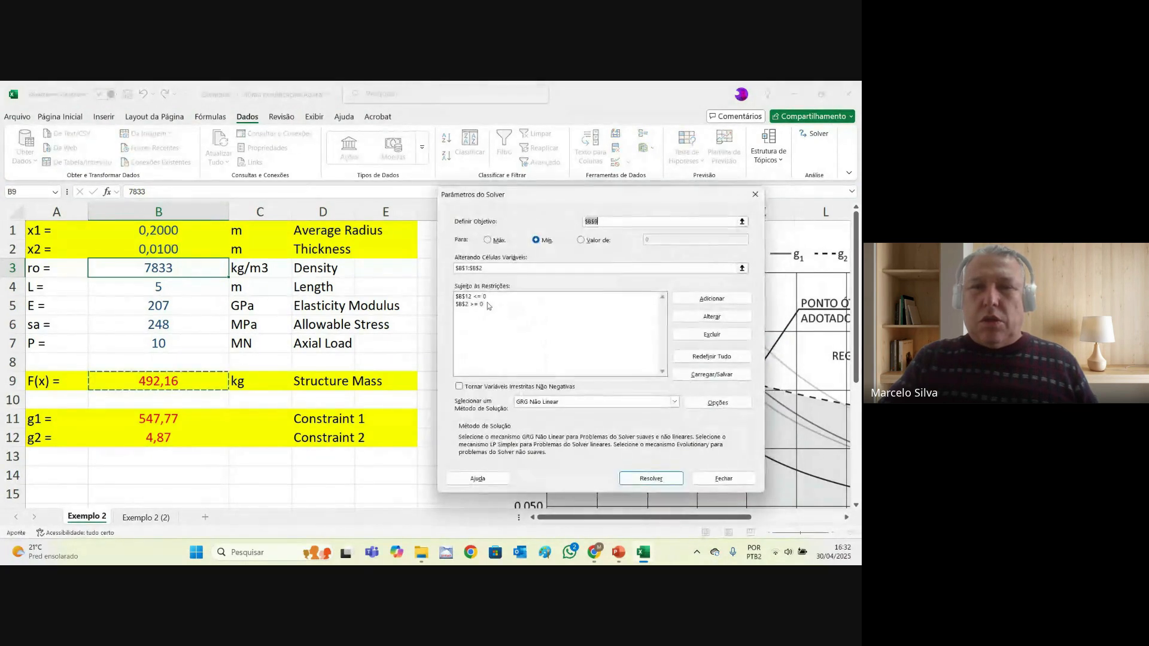
{"action": "left_click", "coordinate": [749, 336]}
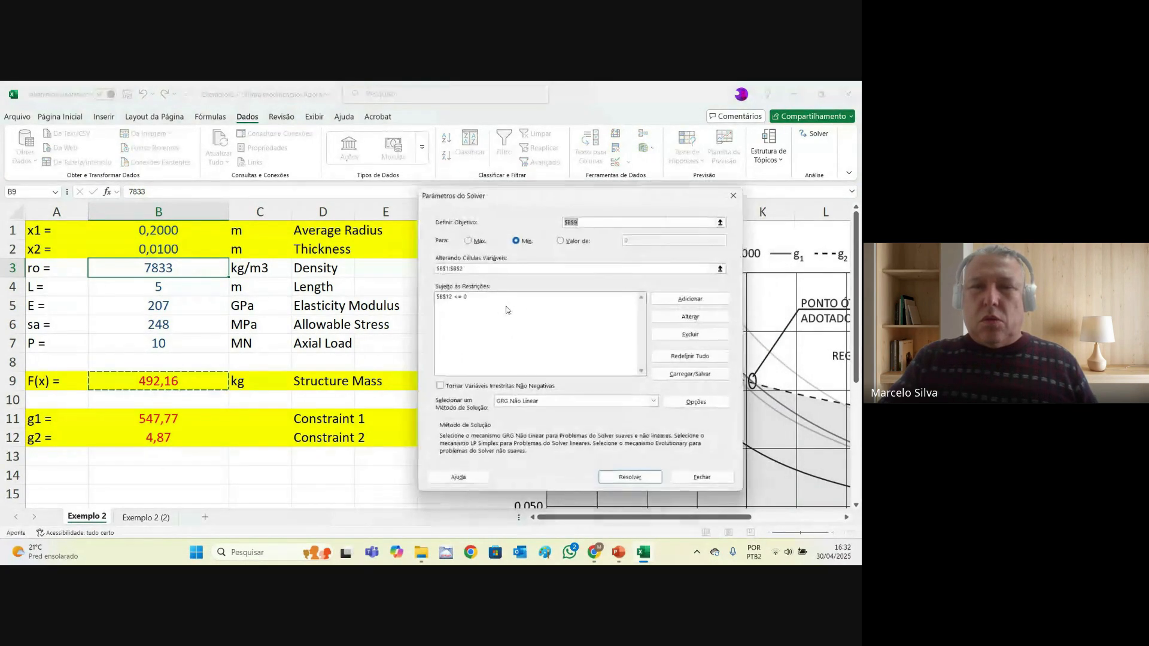
{"action": "left_click", "coordinate": [713, 334]}
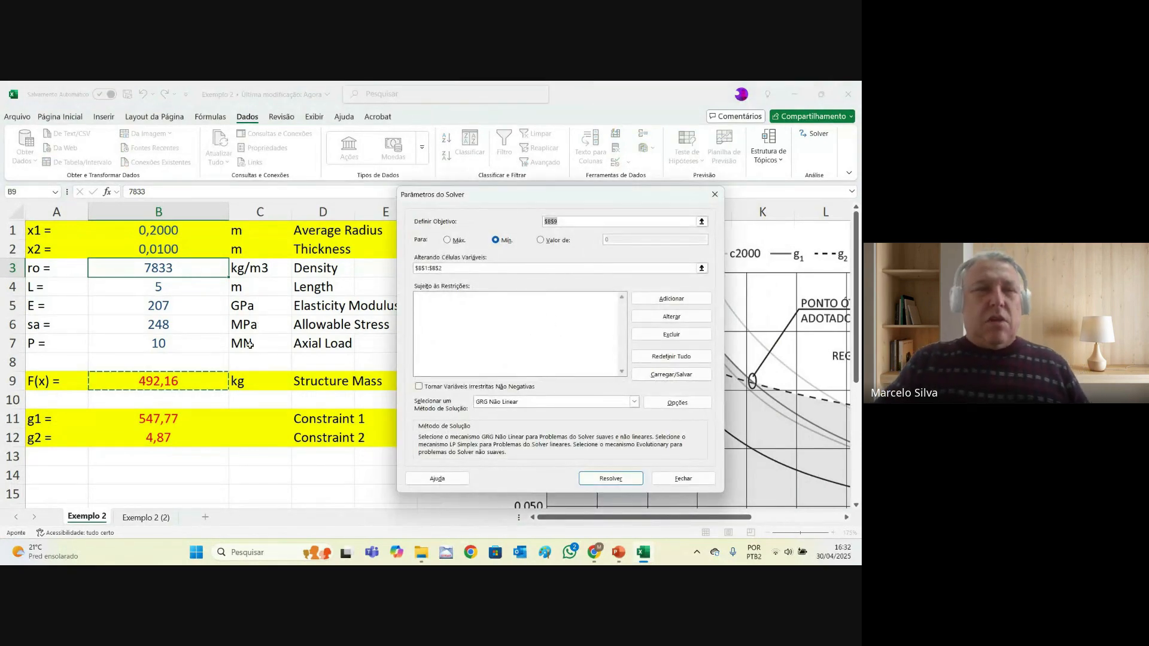
- Add two Solver constraints that require B11 <= 0 and B12 <= 0
{"action": "left_click", "coordinate": [670, 299]}
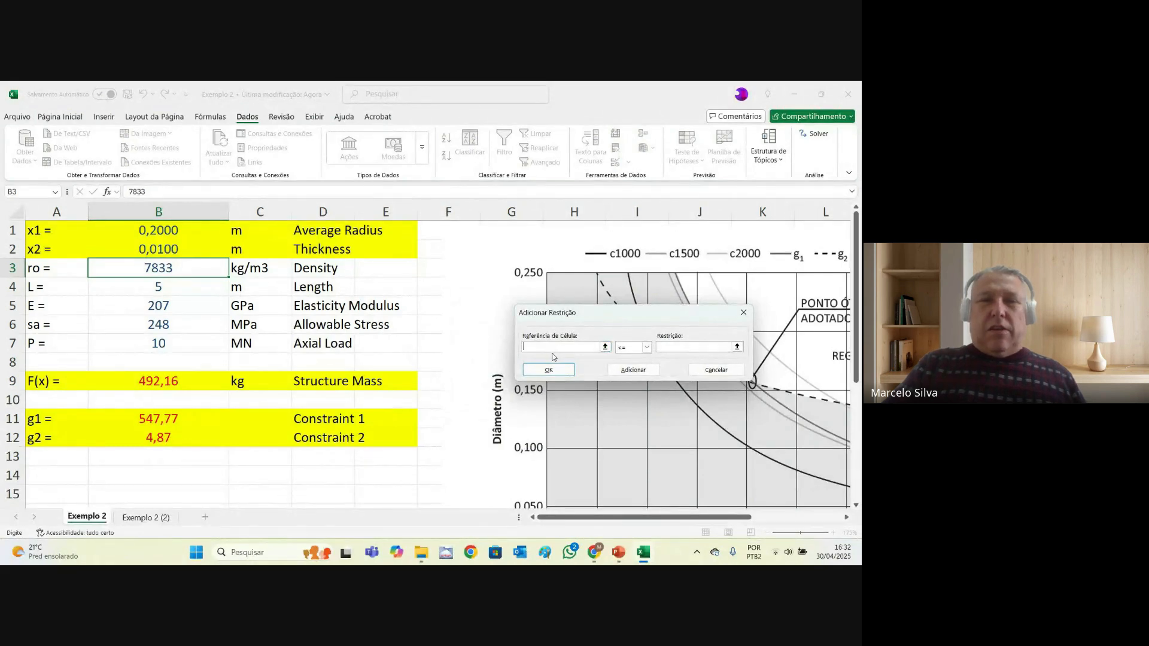
{"action": "left_click", "coordinate": [168, 421]}
{"action": "left_click", "coordinate": [657, 350]}
{"action": "type", "text": "0"}
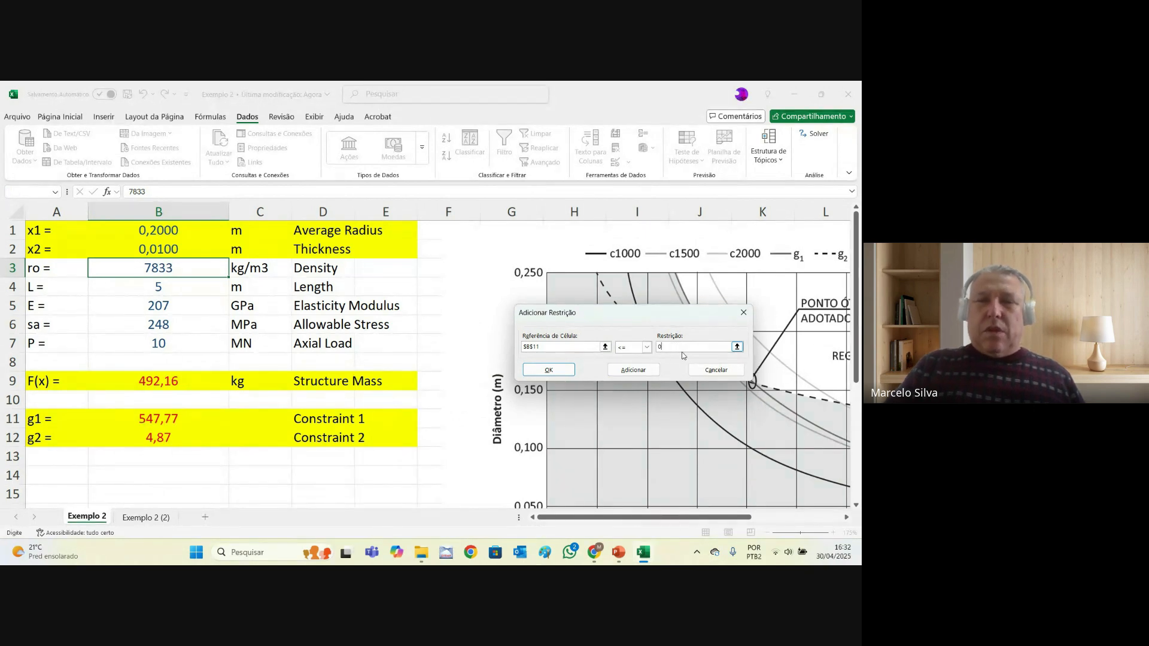
{"action": "left_click", "coordinate": [633, 370]}
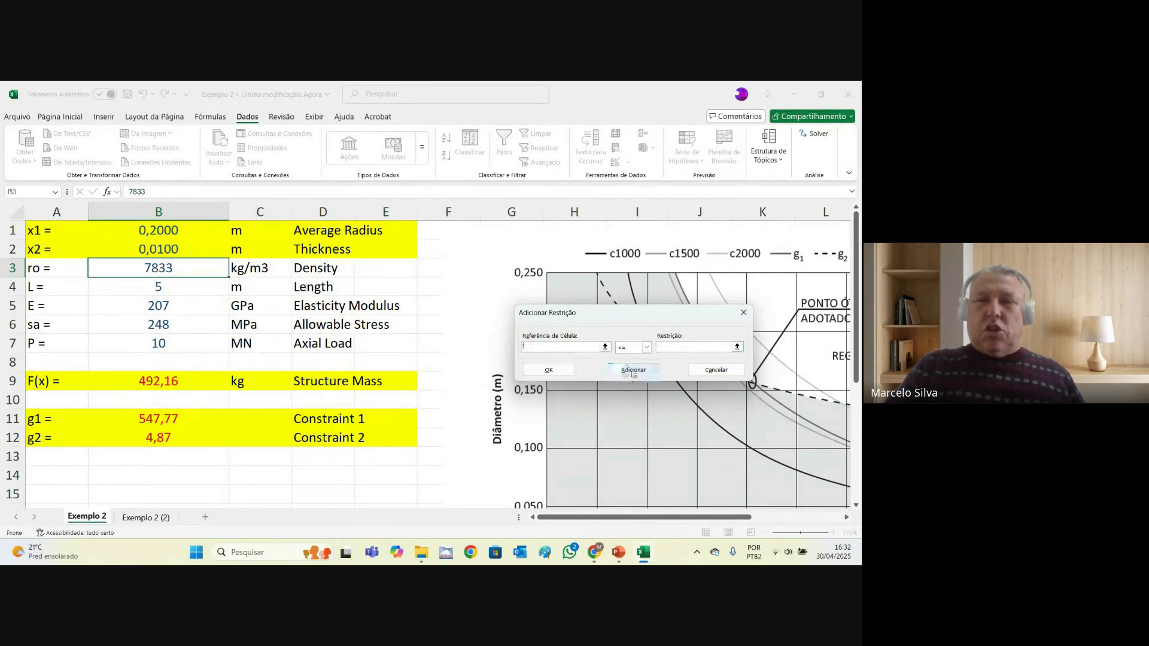
{"action": "left_click", "coordinate": [167, 437]}
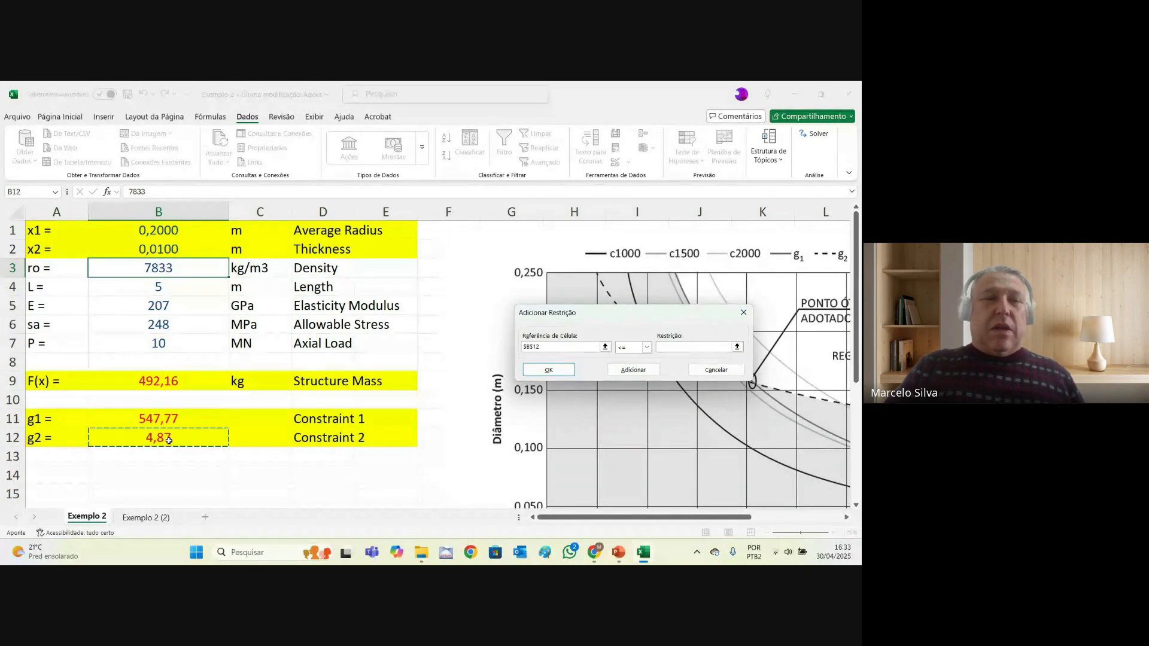
{"action": "left_click", "coordinate": [692, 346]}
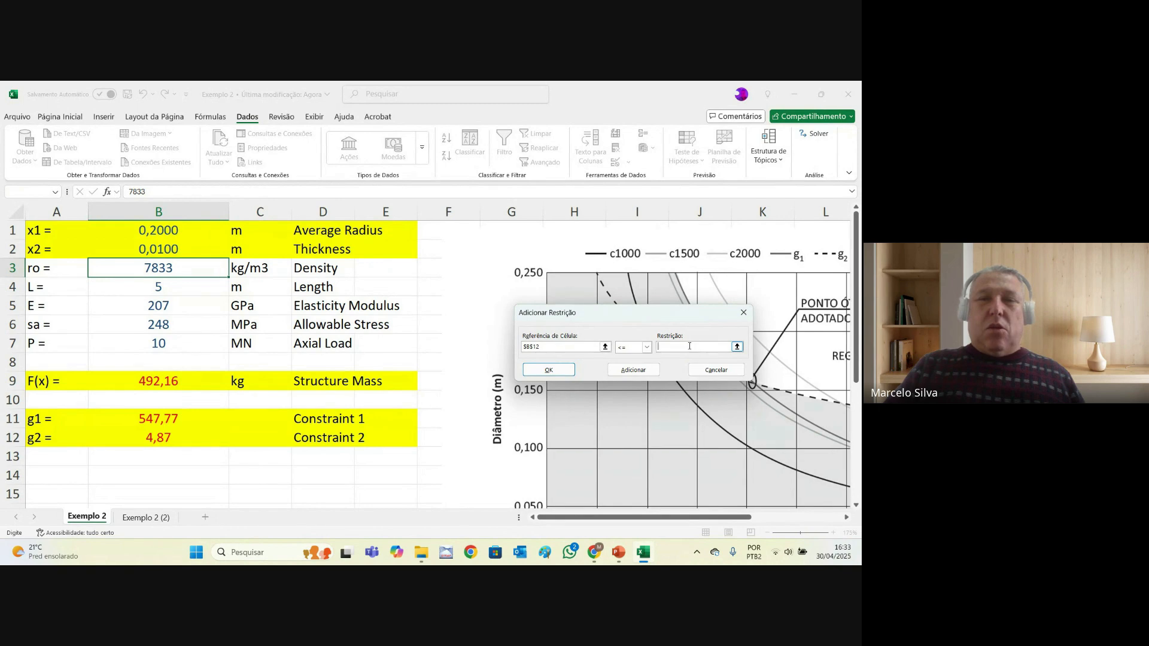
{"action": "type", "text": "0"}
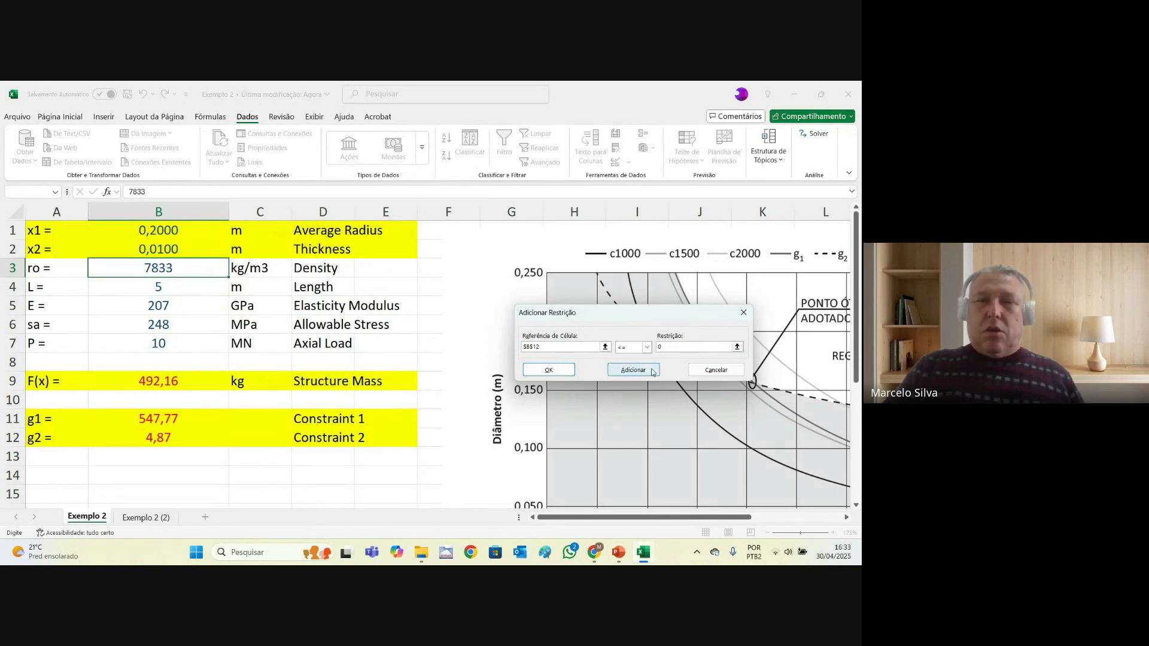
{"action": "left_click", "coordinate": [548, 370]}
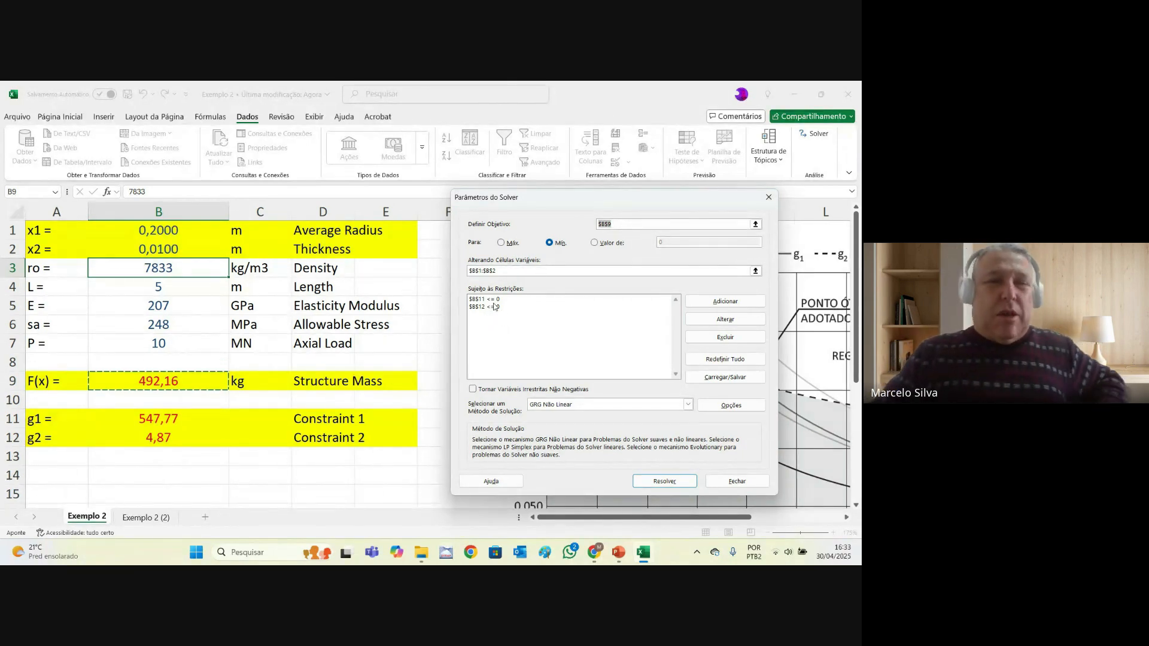
- Add a Solver constraint requiring the thickness in B2 to be <= the average radius in B1
{"action": "left_click", "coordinate": [725, 302]}
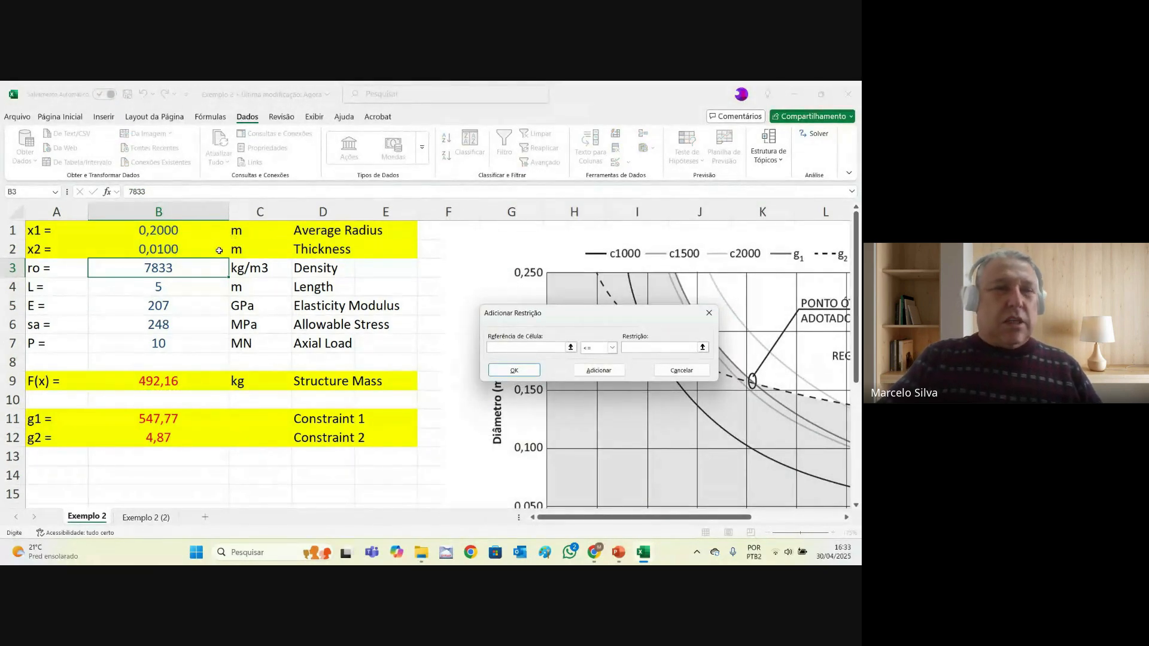
{"action": "left_click", "coordinate": [166, 249]}
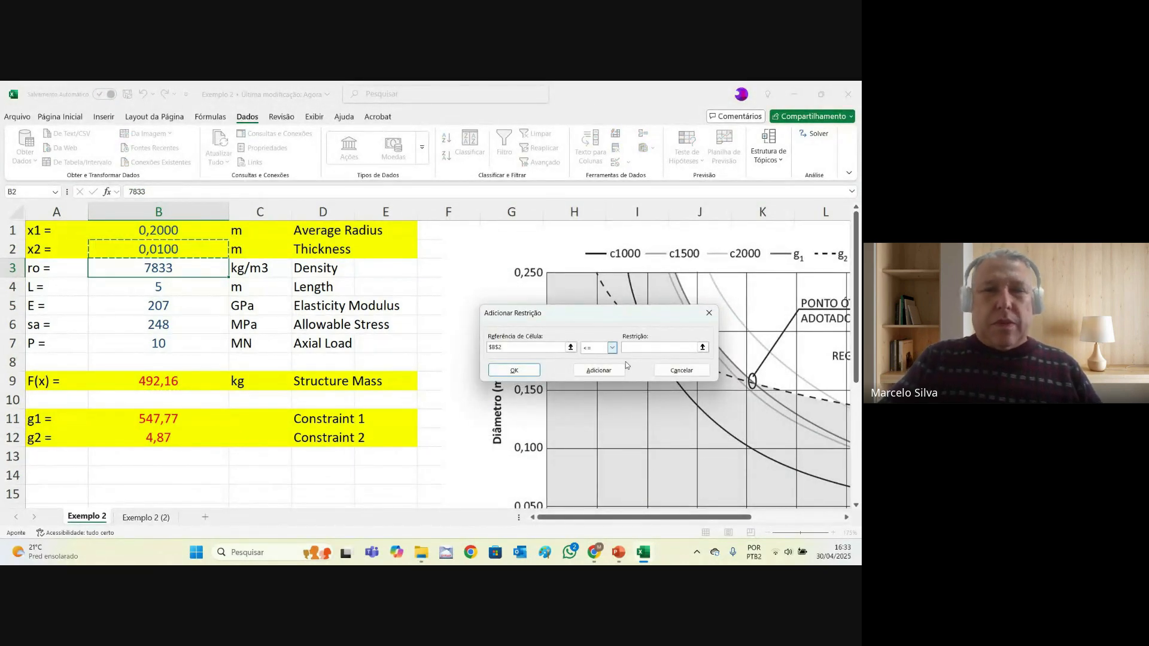
{"action": "left_click", "coordinate": [641, 347]}
{"action": "left_click", "coordinate": [173, 229]}
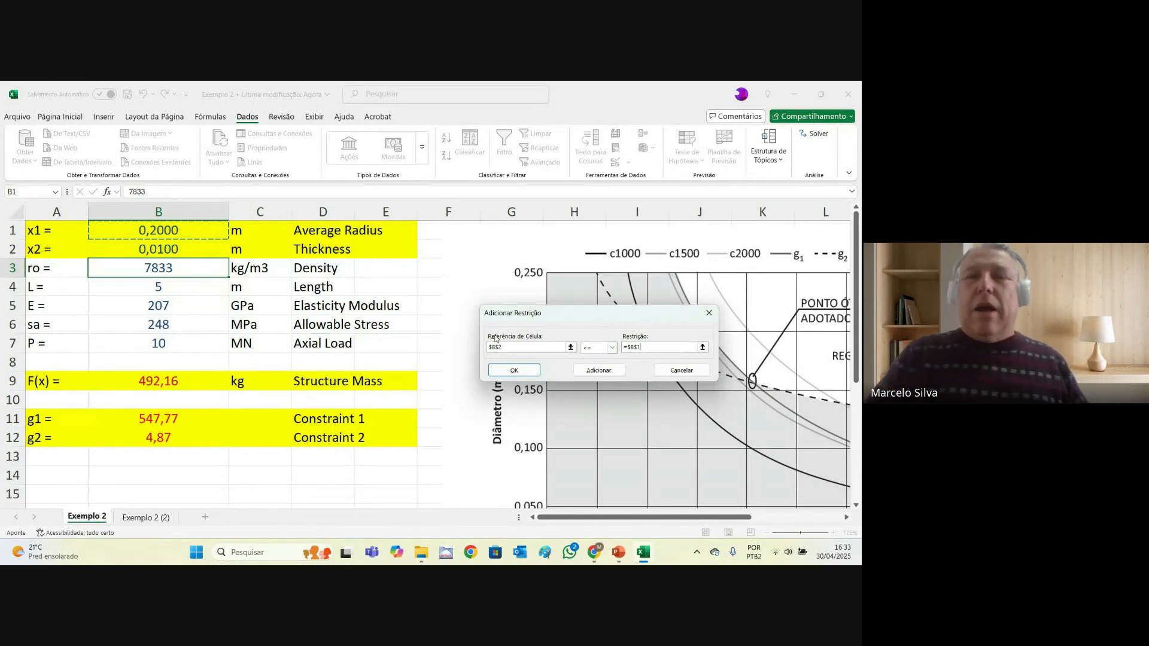
{"action": "left_click", "coordinate": [519, 373]}
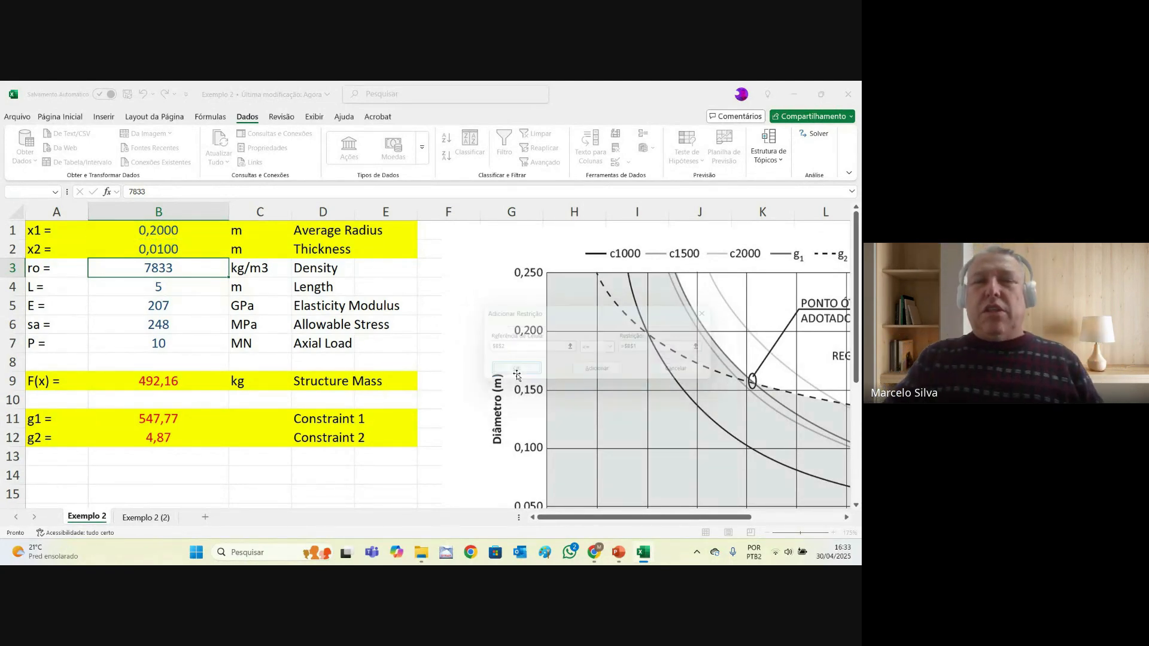
{"action": "left_click_drag", "start_coordinate": [596, 204], "coordinate": [643, 191]}
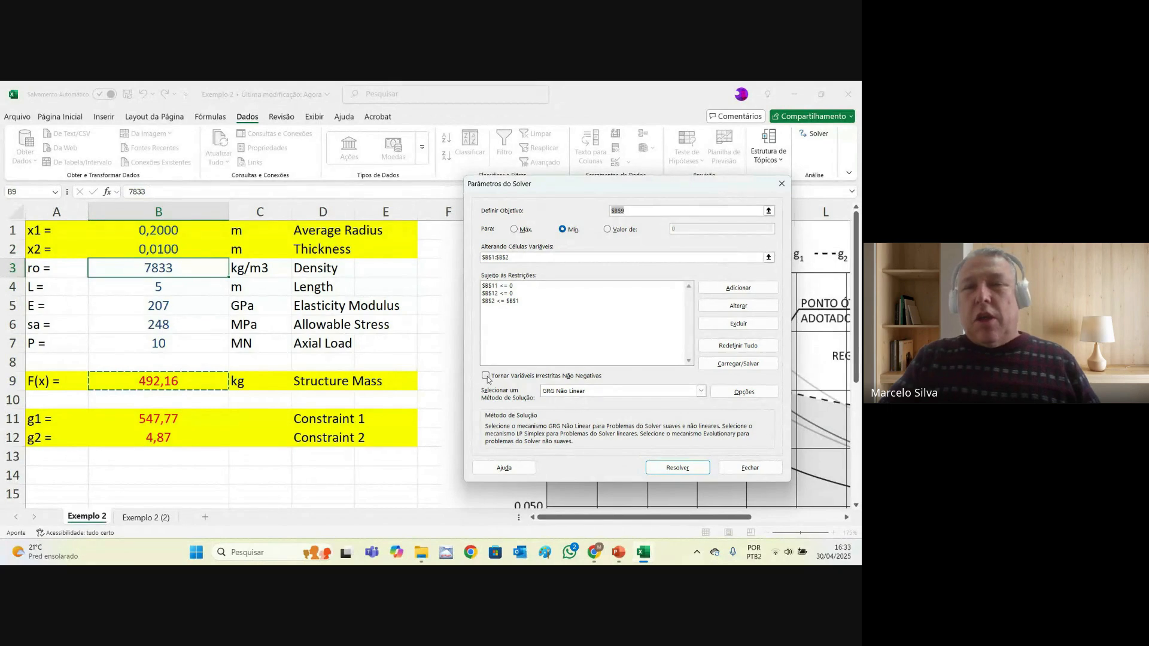
{"action": "left_click", "coordinate": [485, 377]}
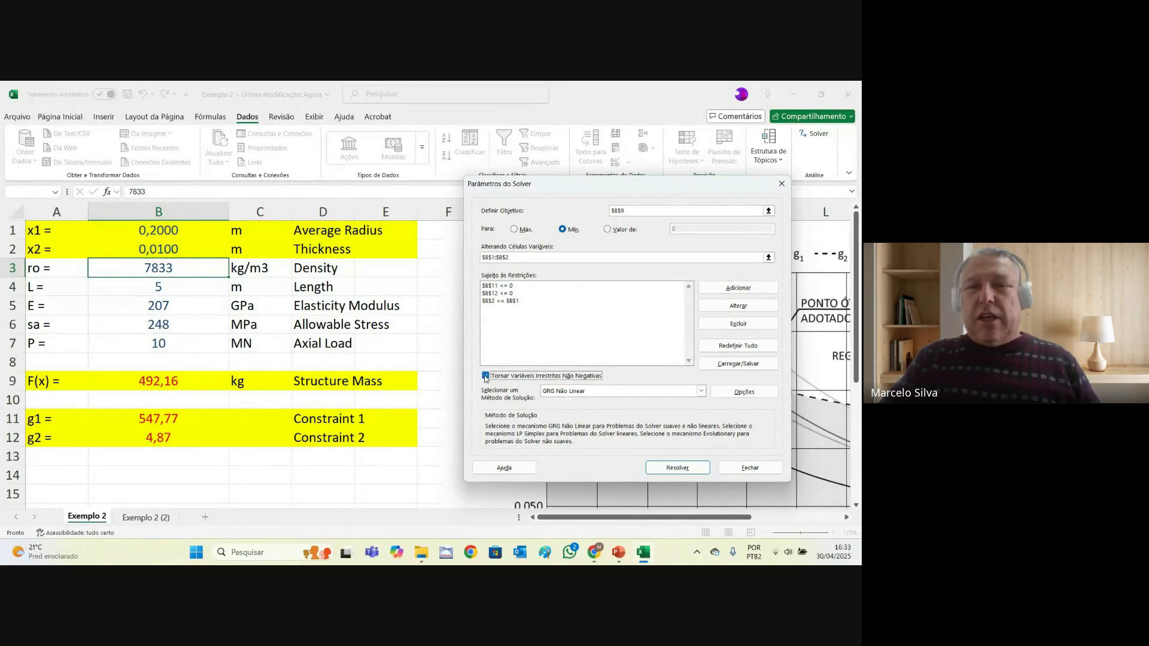
- Add a Solver constraint requiring the average radius in B1 to be >= 0
{"action": "left_click", "coordinate": [738, 288]}
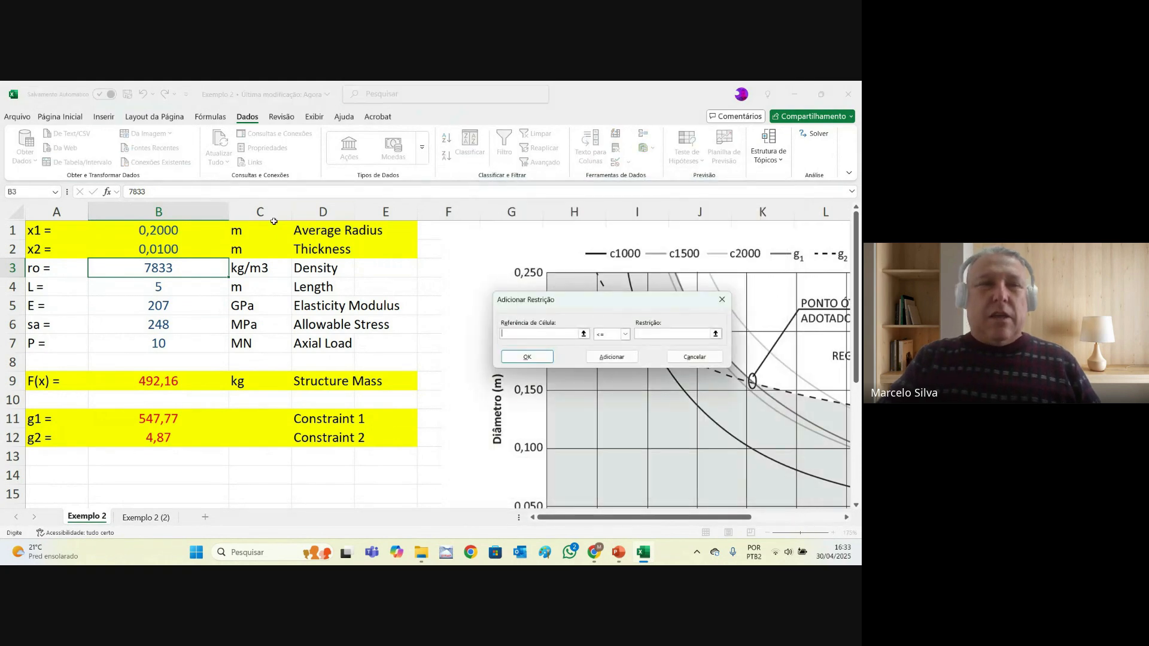
{"action": "left_click", "coordinate": [183, 234]}
{"action": "left_click", "coordinate": [625, 334]}
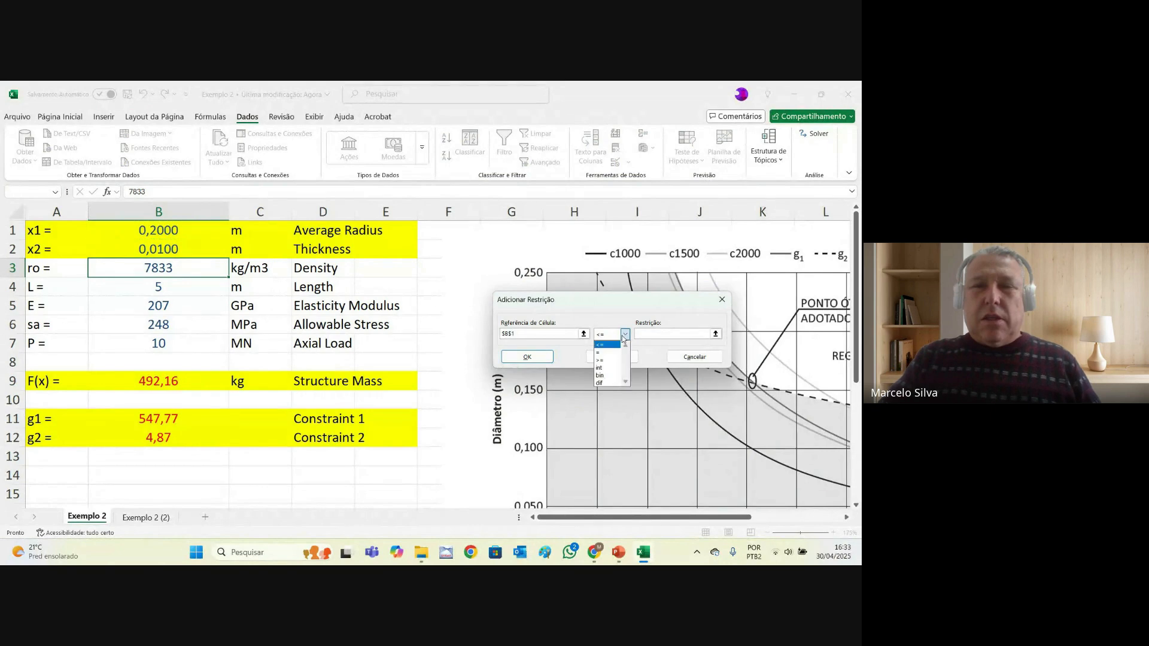
{"action": "left_click", "coordinate": [603, 359]}
{"action": "left_click", "coordinate": [657, 335]}
{"action": "type", "text": "0"}
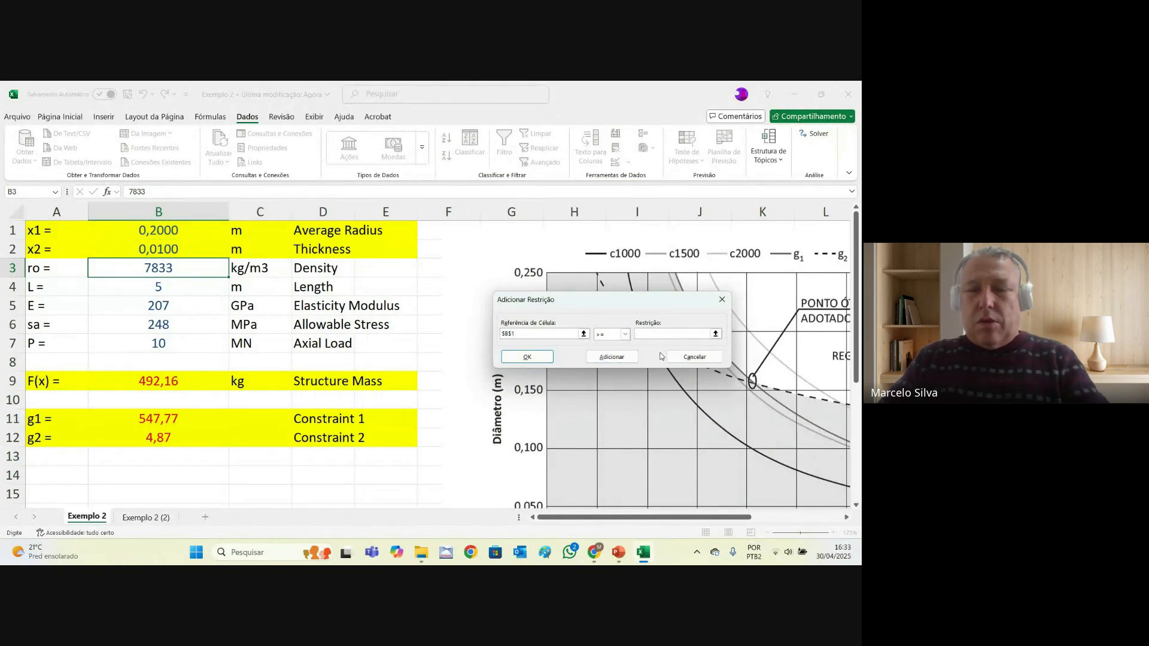
{"action": "left_click", "coordinate": [534, 358]}
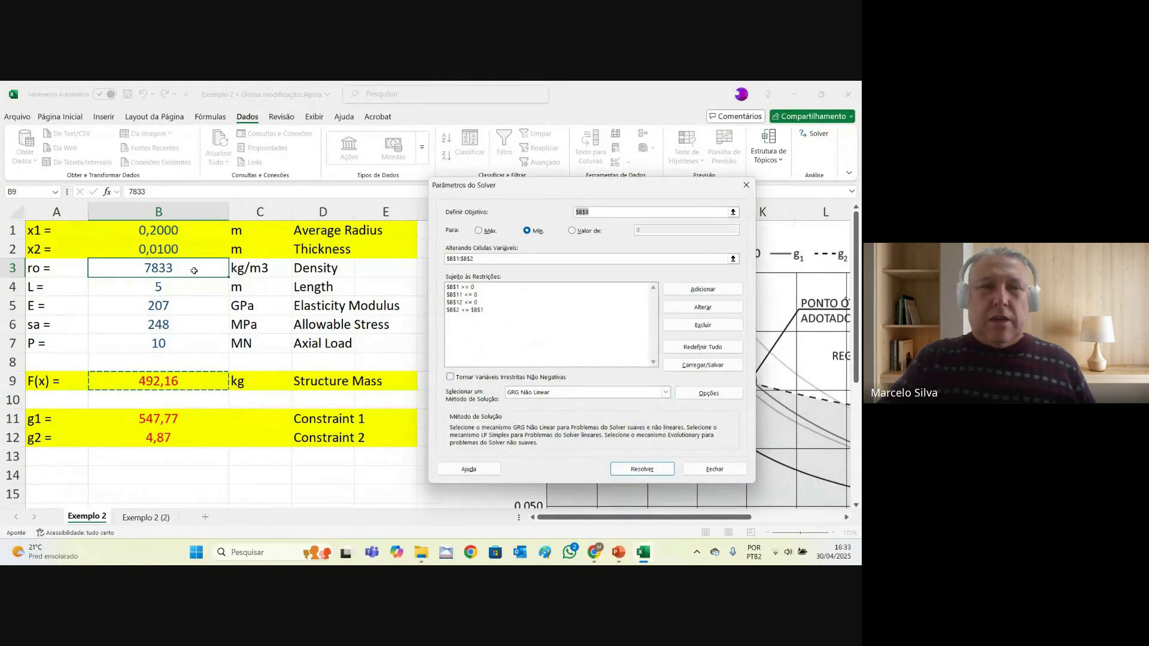
- Add a Solver constraint requiring the thickness in B2 to be >= 0
{"action": "left_click", "coordinate": [703, 289]}
{"action": "left_click", "coordinate": [198, 250]}
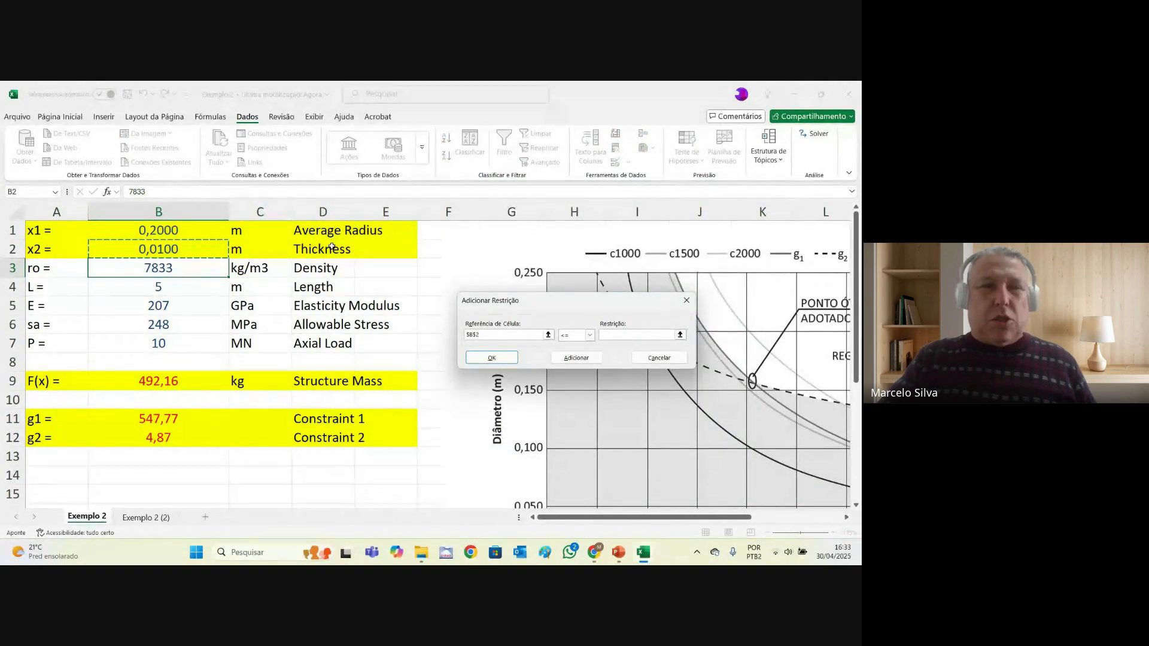
{"action": "left_click", "coordinate": [589, 336]}
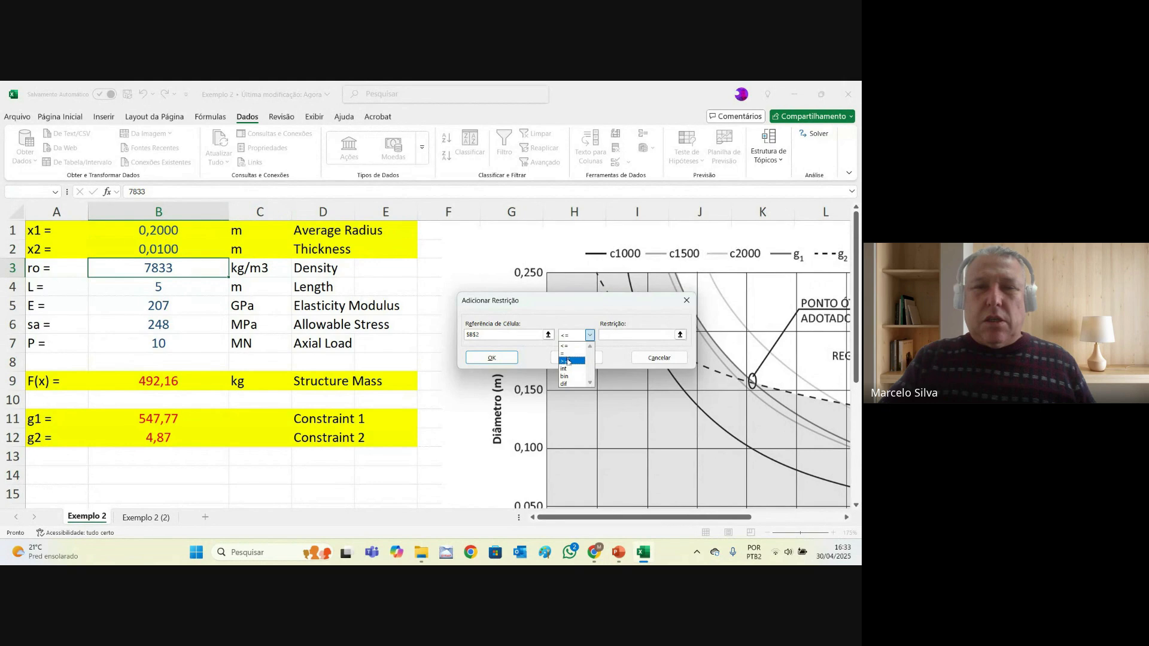
{"action": "left_click", "coordinate": [568, 358]}
{"action": "type", "text": "0"}
{"action": "left_click", "coordinate": [491, 357]}
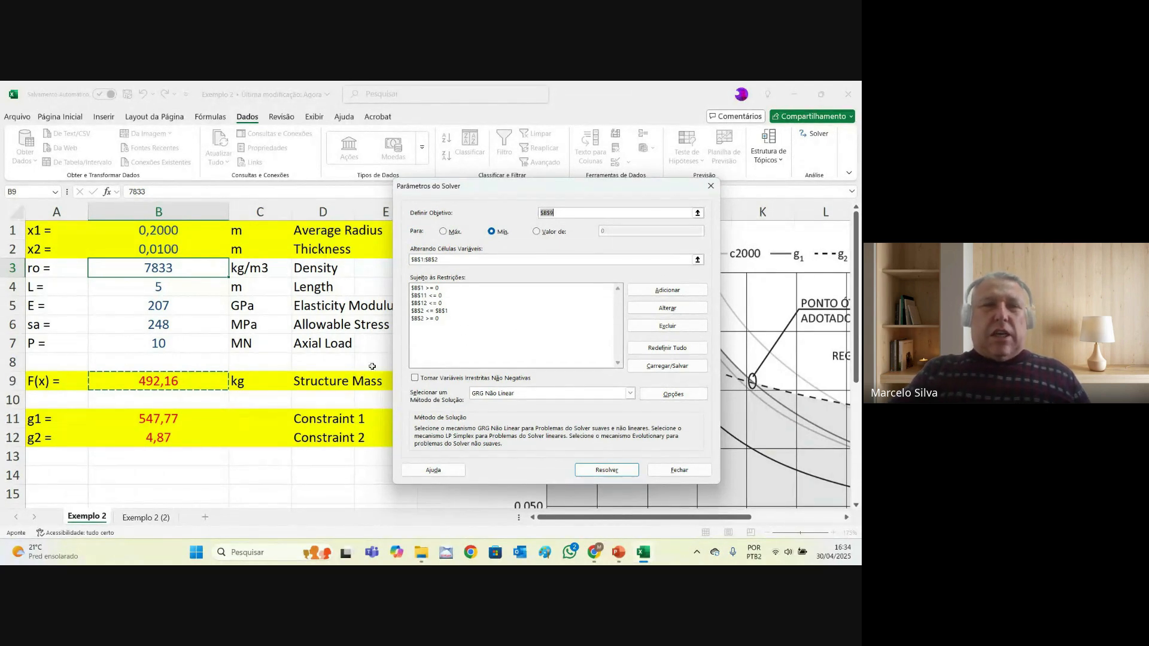
- Solve the model with GRG Não Linear, keeping the Solver solution, and save the workbook's pending changes
{"action": "left_click", "coordinate": [415, 378]}
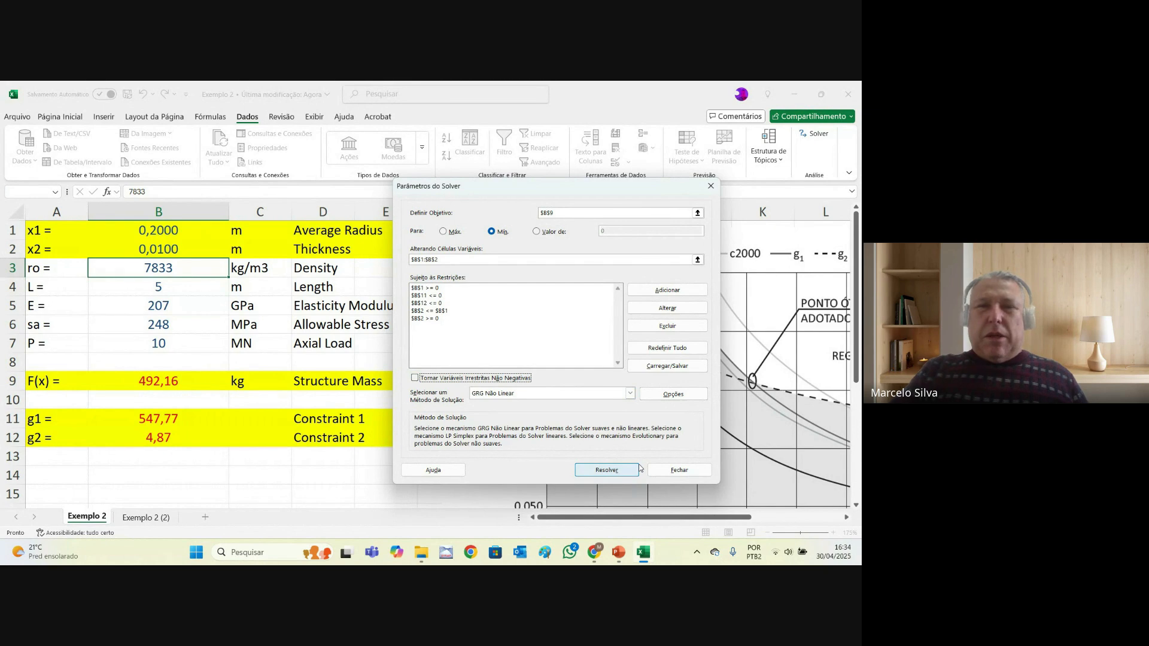
{"action": "left_click", "coordinate": [614, 470]}
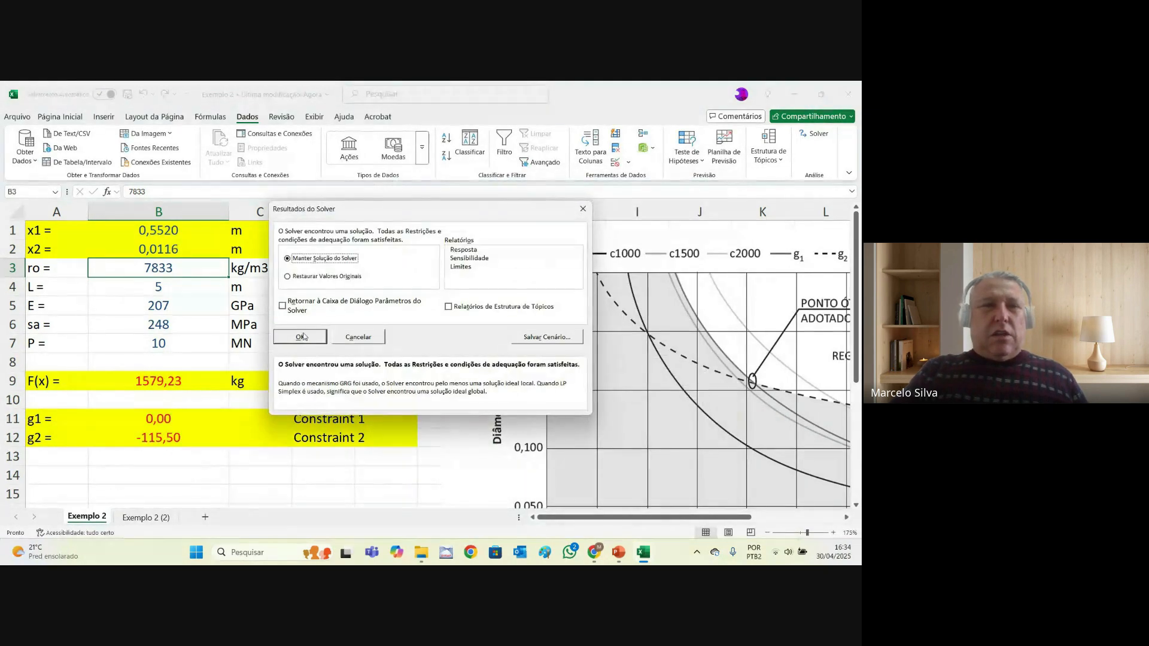
{"action": "left_click", "coordinate": [301, 337]}
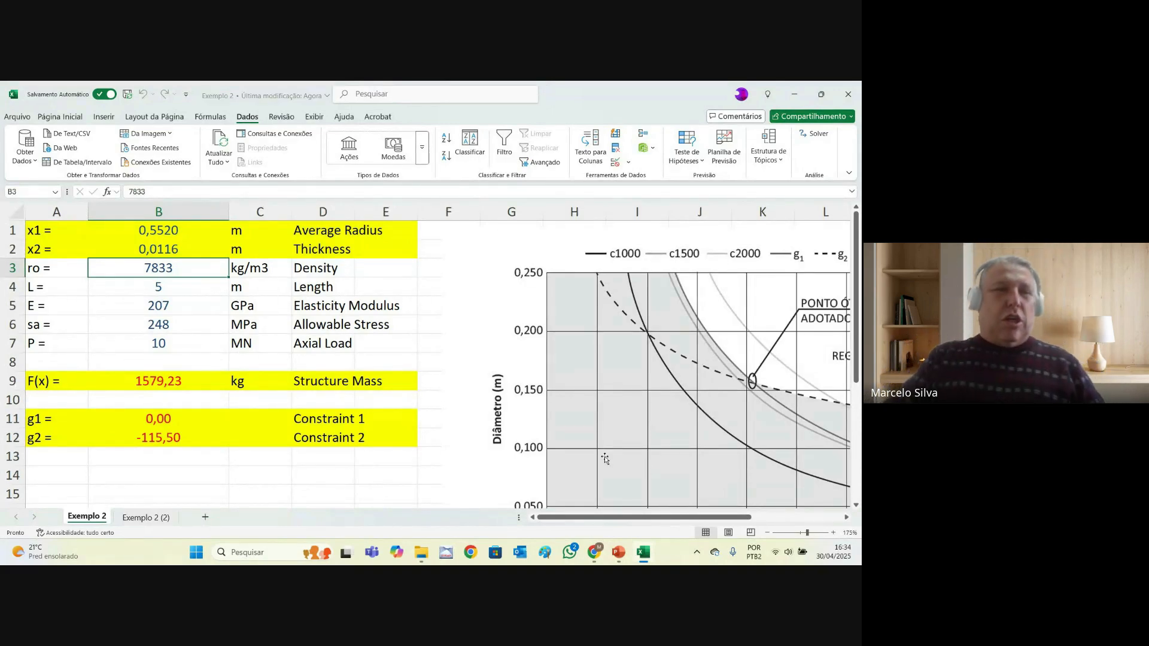
{"action": "left_click", "coordinate": [157, 424]}
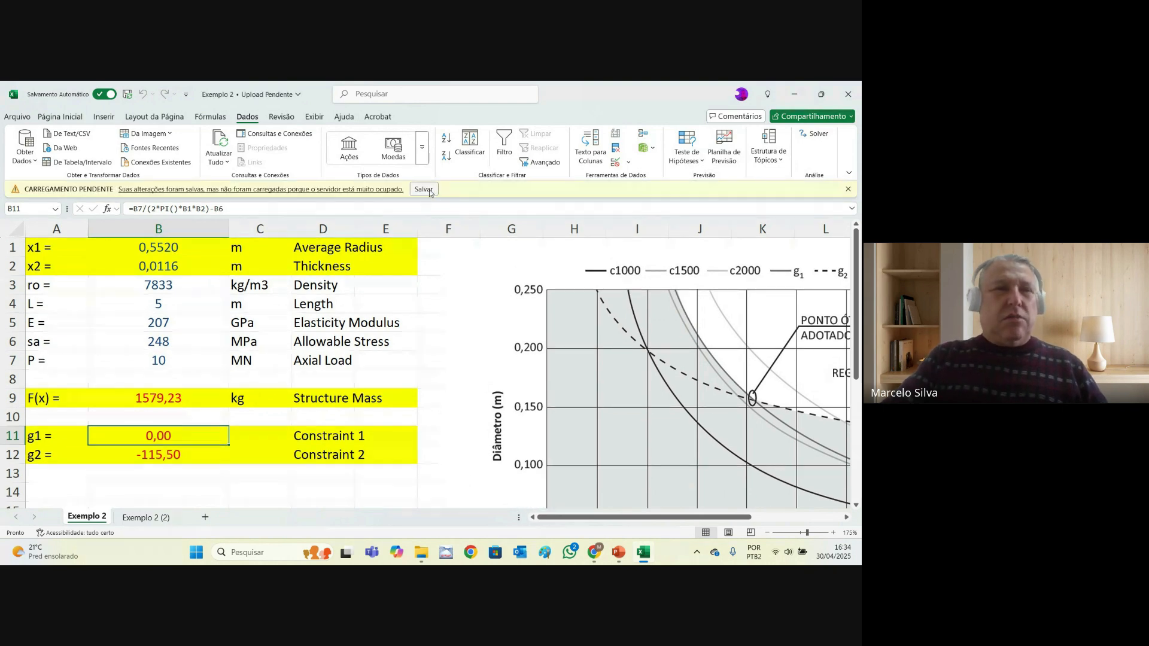
{"action": "left_click", "coordinate": [428, 191]}
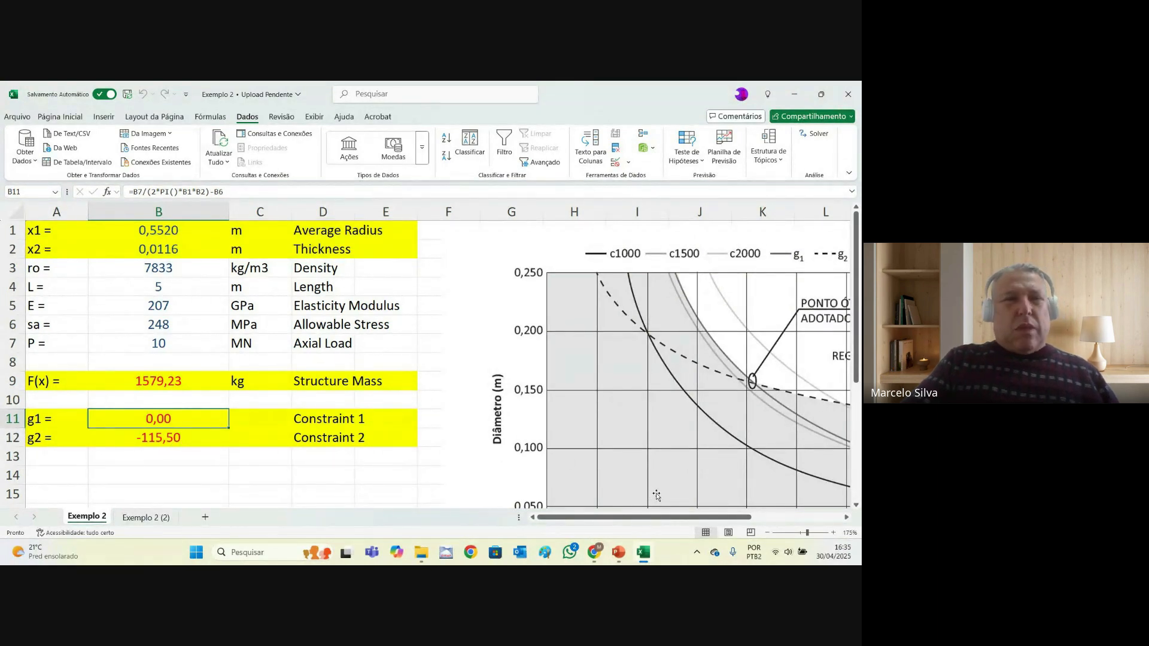
- Compare the solved radius, thickness and constraint values with the feasible region and adopted optimum on the Diâmetro–Espessura chart
{"action": "left_click_drag", "start_coordinate": [687, 517], "coordinate": [717, 522]}
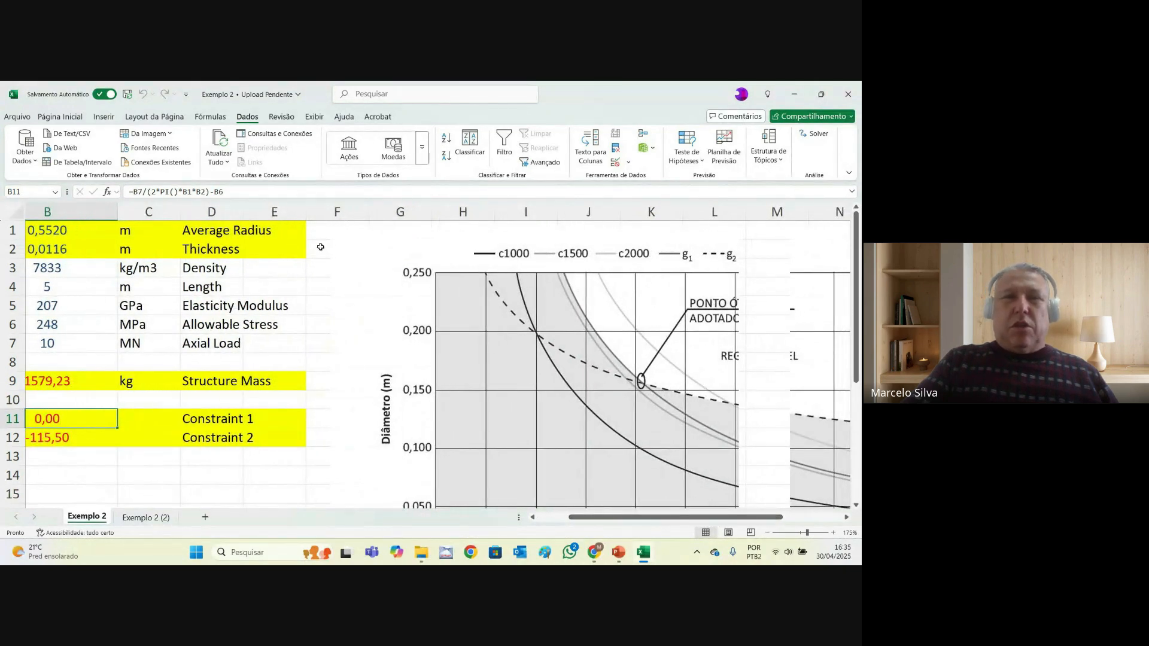
{"action": "left_click", "coordinate": [316, 233]}
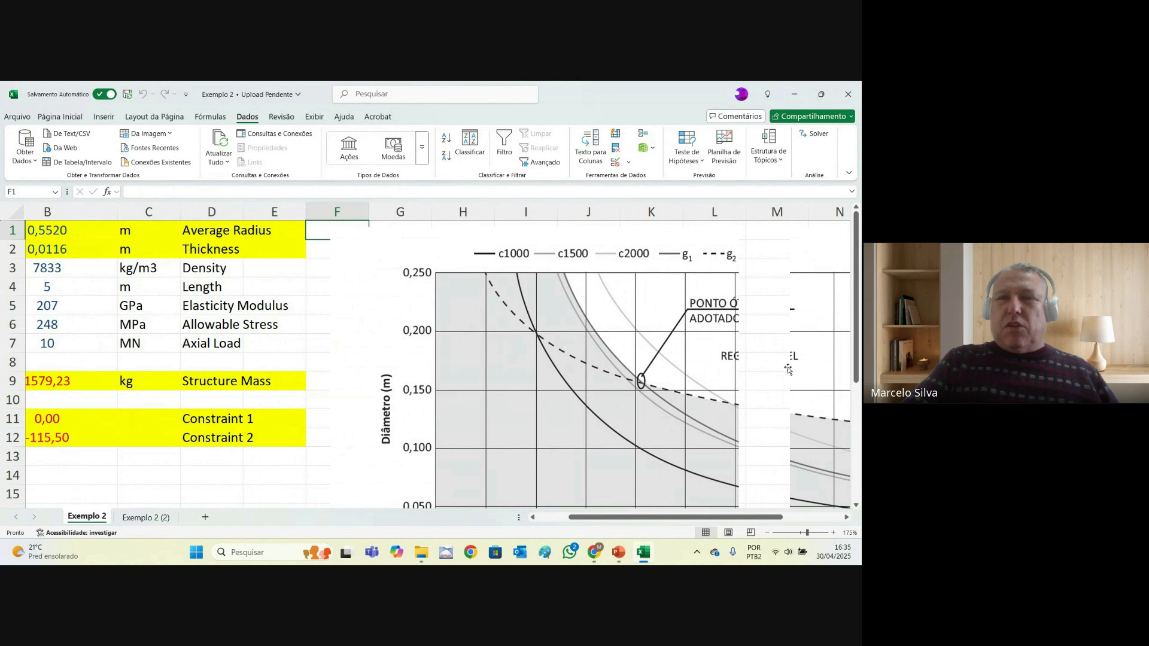
{"action": "left_click_drag", "start_coordinate": [712, 515], "coordinate": [742, 522]}
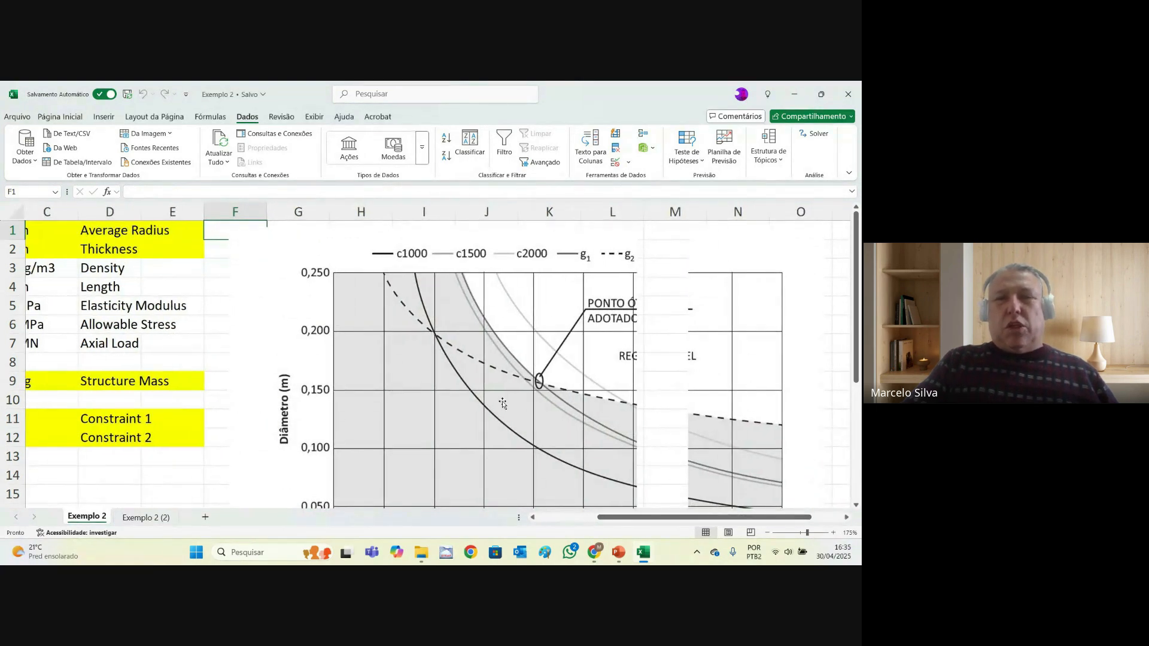
{"action": "left_click_drag", "start_coordinate": [627, 519], "coordinate": [553, 521]}
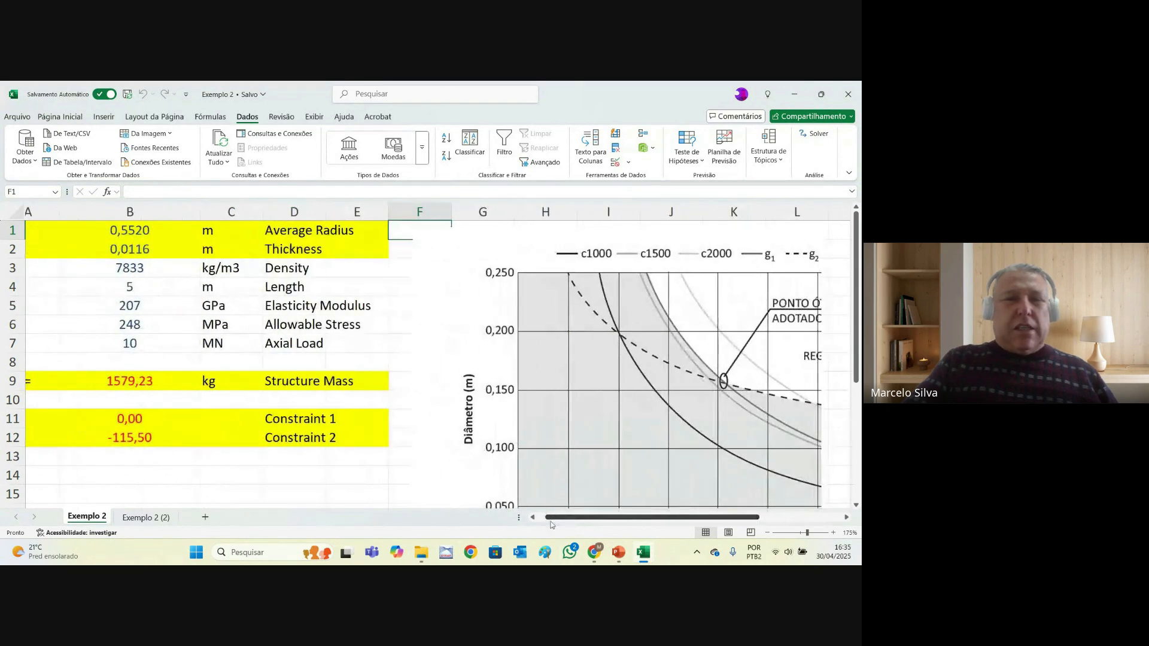
{"action": "left_click", "coordinate": [132, 421]}
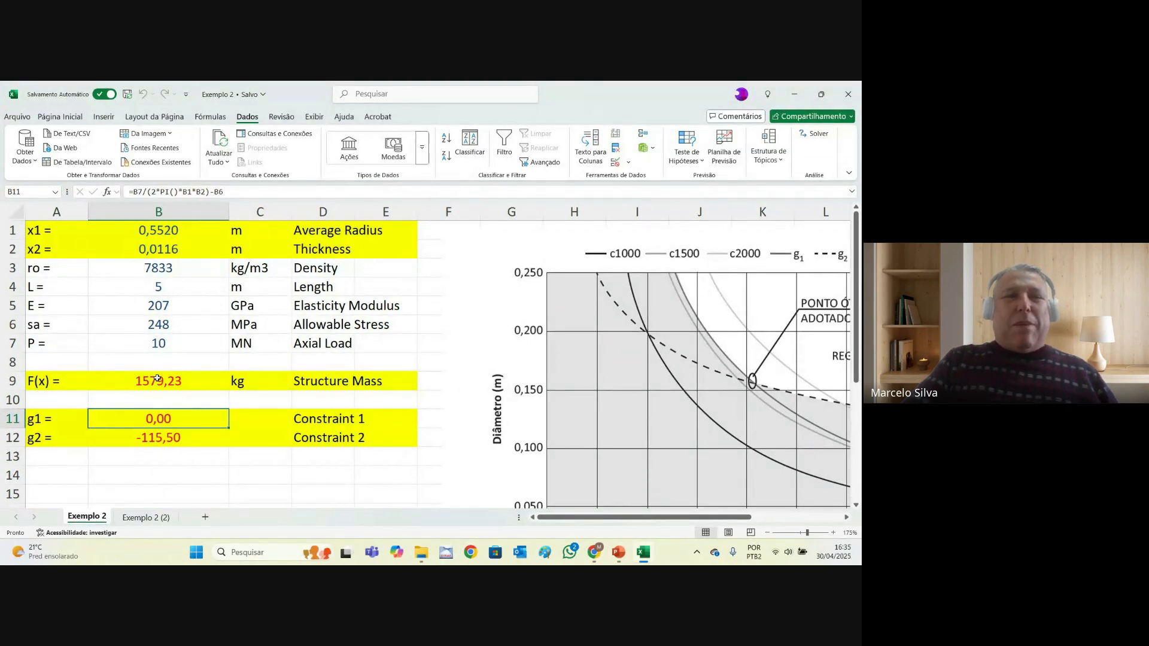
{"action": "left_click_drag", "start_coordinate": [630, 517], "coordinate": [709, 521]}
{"action": "scroll", "coordinate": [665, 418], "scroll_direction": "down", "scroll_amount": 2}
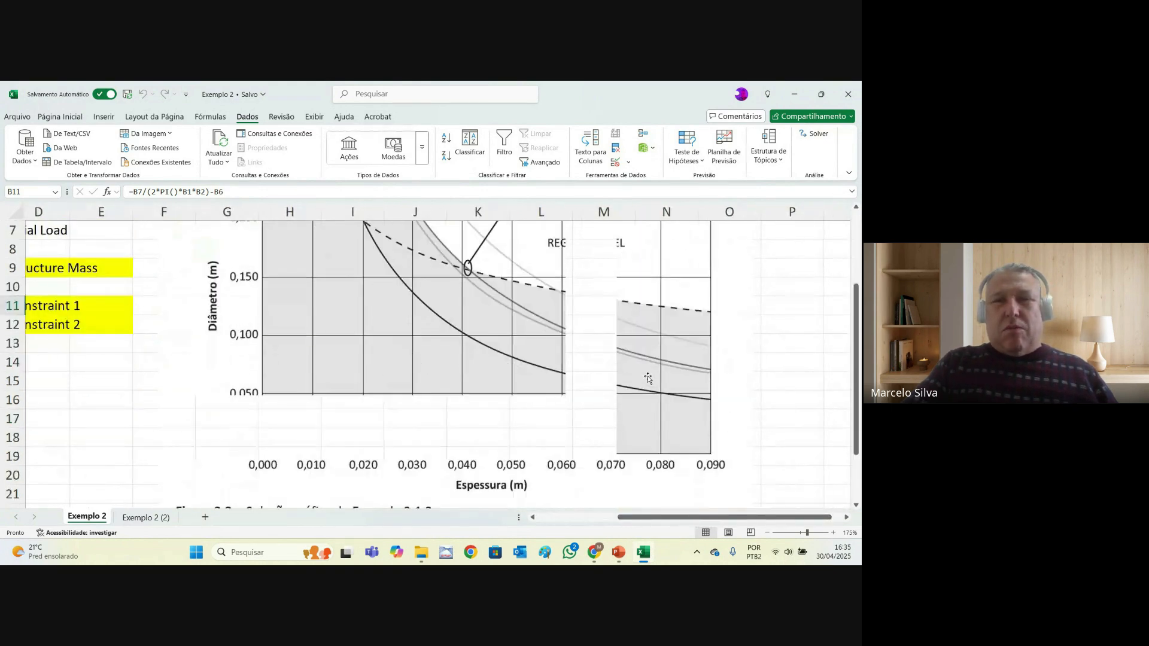
{"action": "scroll", "coordinate": [678, 362], "scroll_direction": "up", "scroll_amount": 1}
{"action": "left_click", "coordinate": [777, 304]}
{"action": "scroll", "coordinate": [605, 356], "scroll_direction": "up", "scroll_amount": 1}
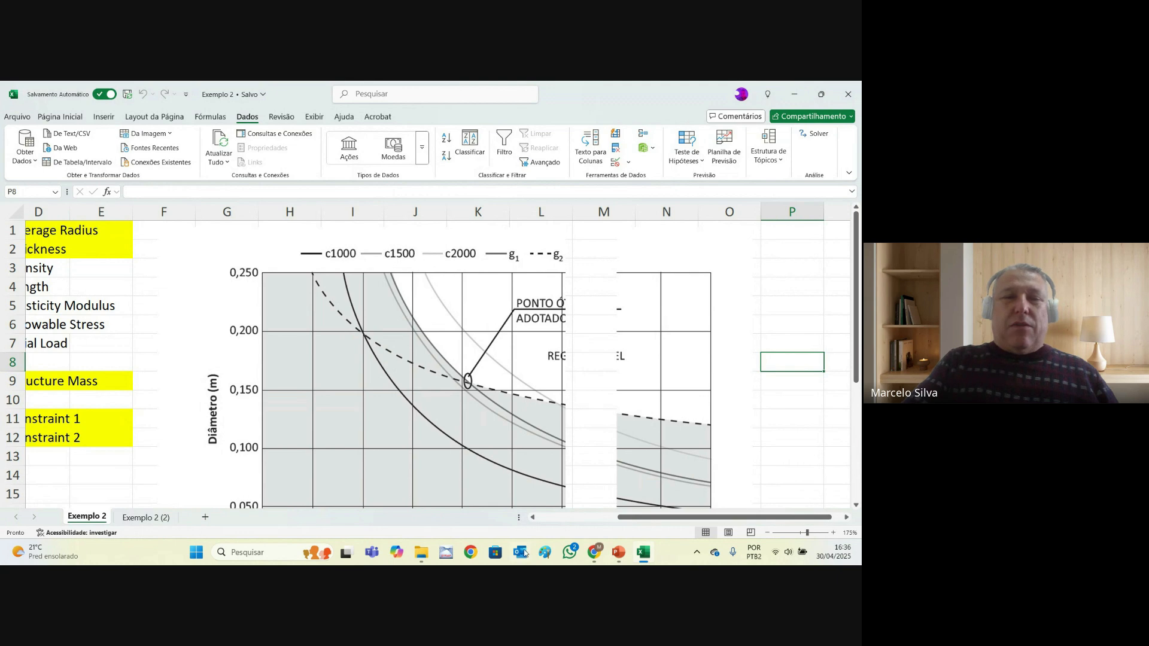
{"action": "scroll", "coordinate": [375, 295], "scroll_direction": "down", "scroll_amount": 3}
- Try 0,2 as the starting value of the average radius x1
{"action": "left_click", "coordinate": [119, 222]}
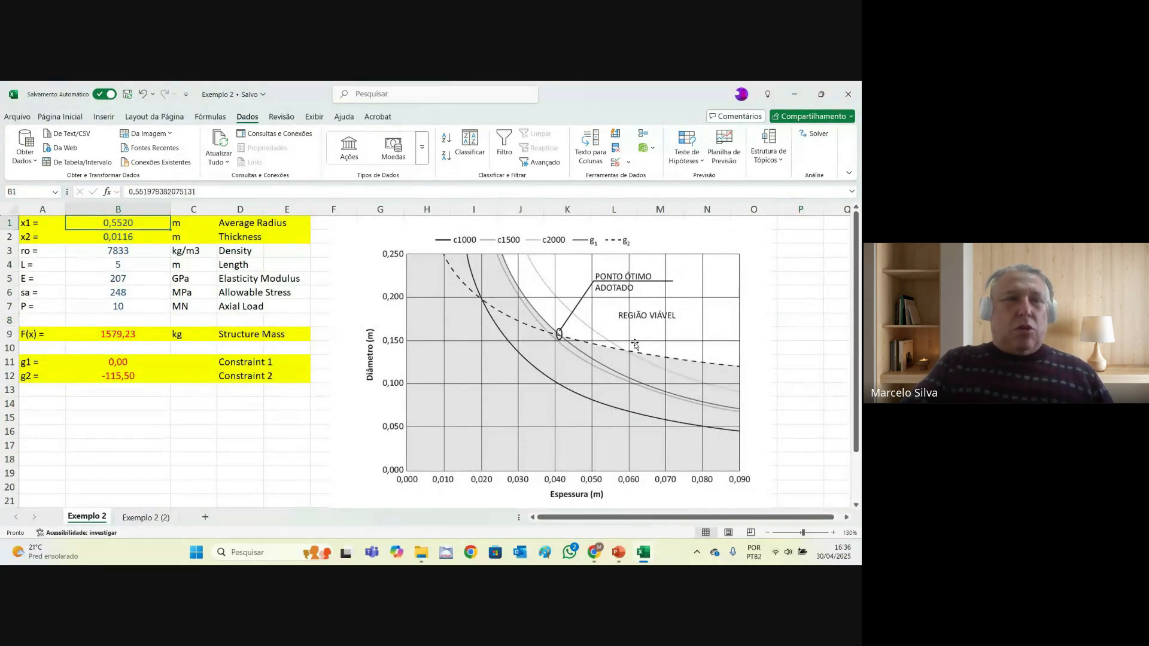
{"action": "type", "text": "0,2"}
{"action": "key", "text": "Return"}
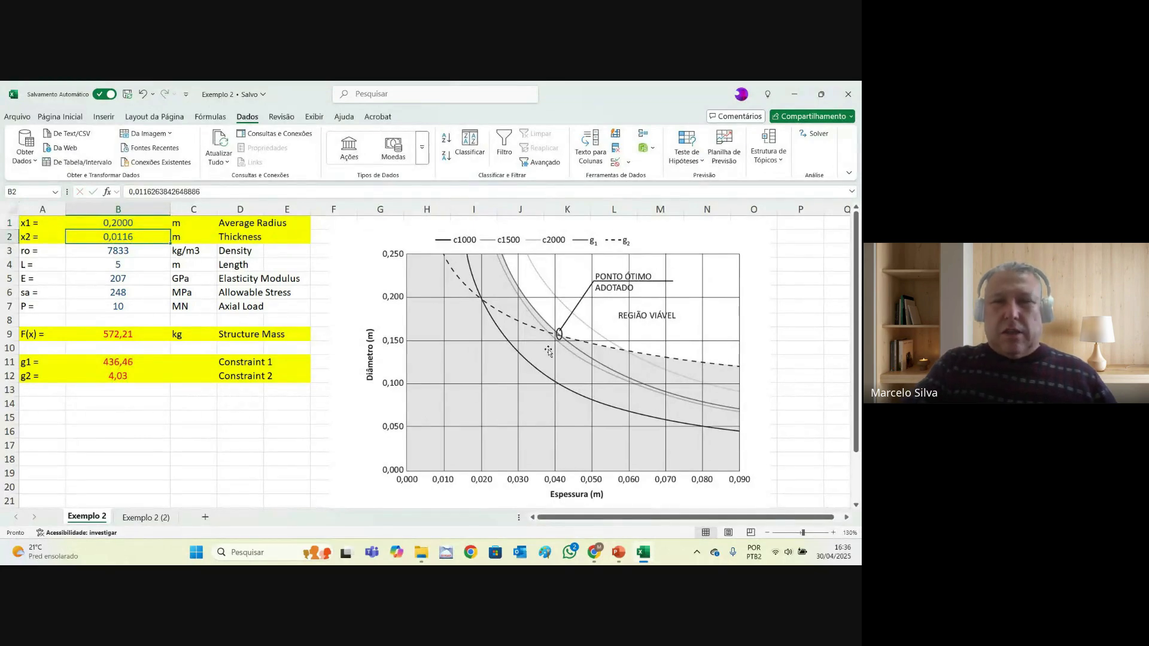
- Set the starting value of the average radius x1 to 0,15
{"action": "left_click", "coordinate": [126, 228]}
{"action": "type", "text": "0,15"}
{"action": "key", "text": "Return"}
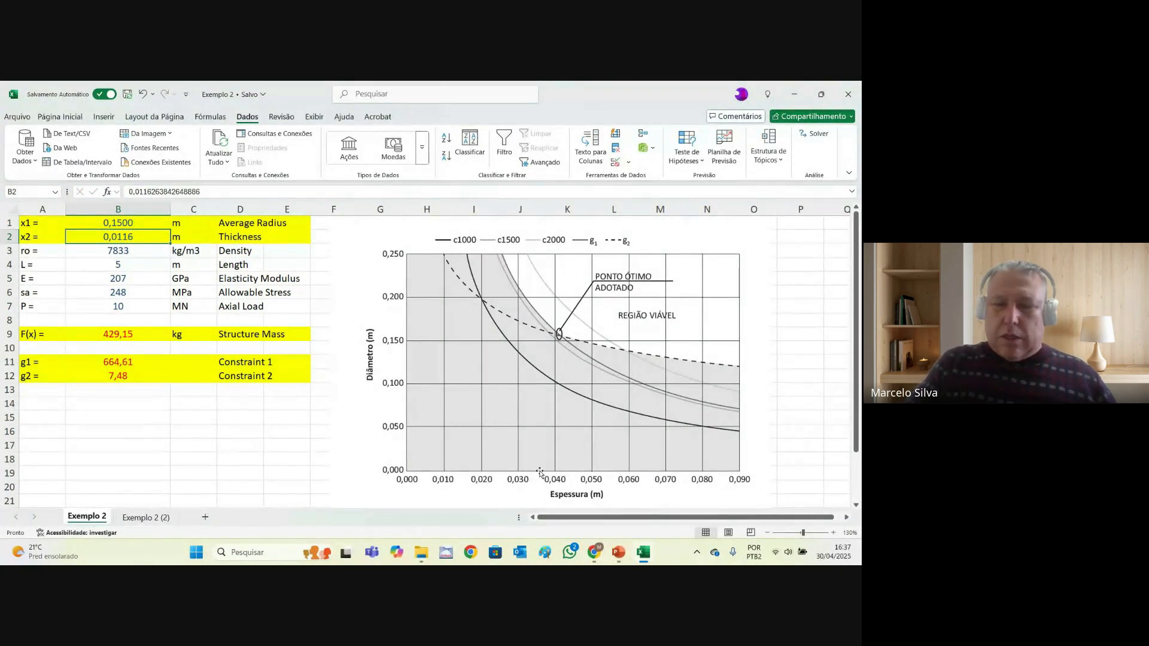
- Set the starting thickness x2 to 0,04, solve the model keeping the Solver solution, and check the structure mass cell
{"action": "type", "text": "0,04"}
{"action": "key", "text": "Return"}
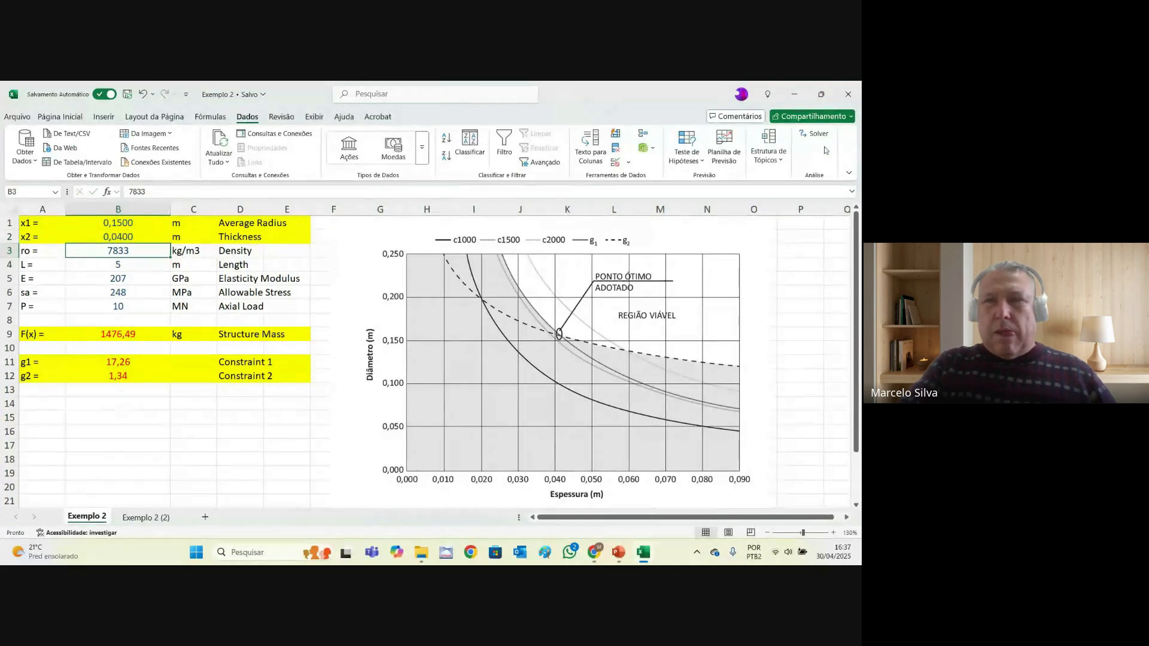
{"action": "left_click", "coordinate": [815, 133]}
{"action": "left_click", "coordinate": [594, 470]}
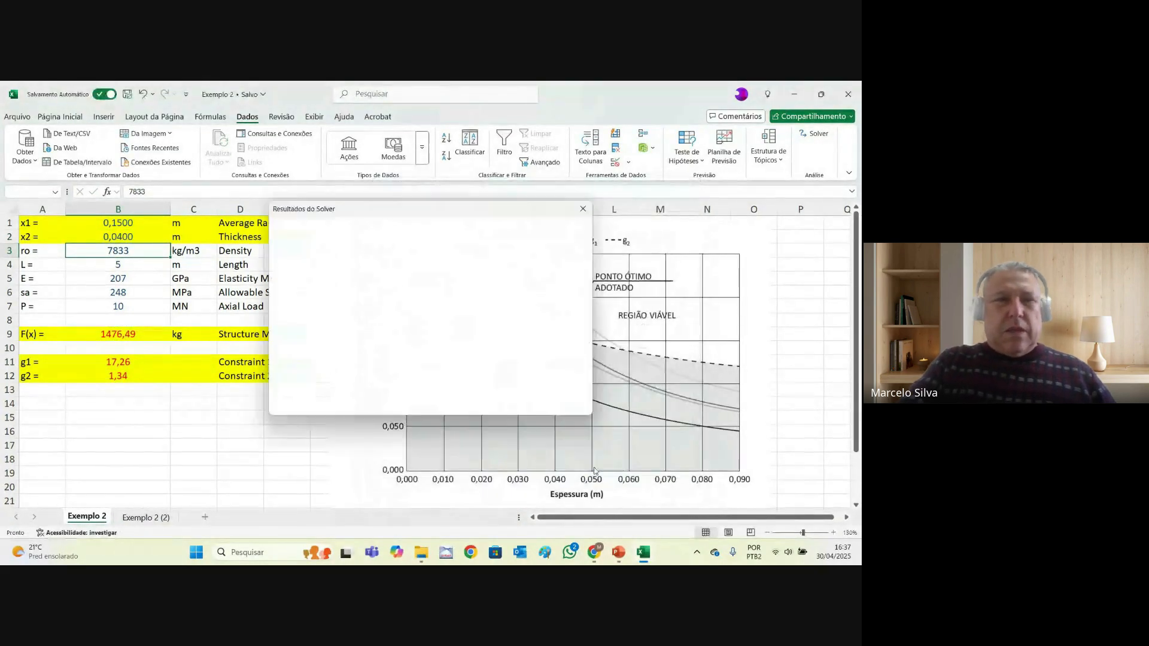
{"action": "left_click", "coordinate": [306, 337]}
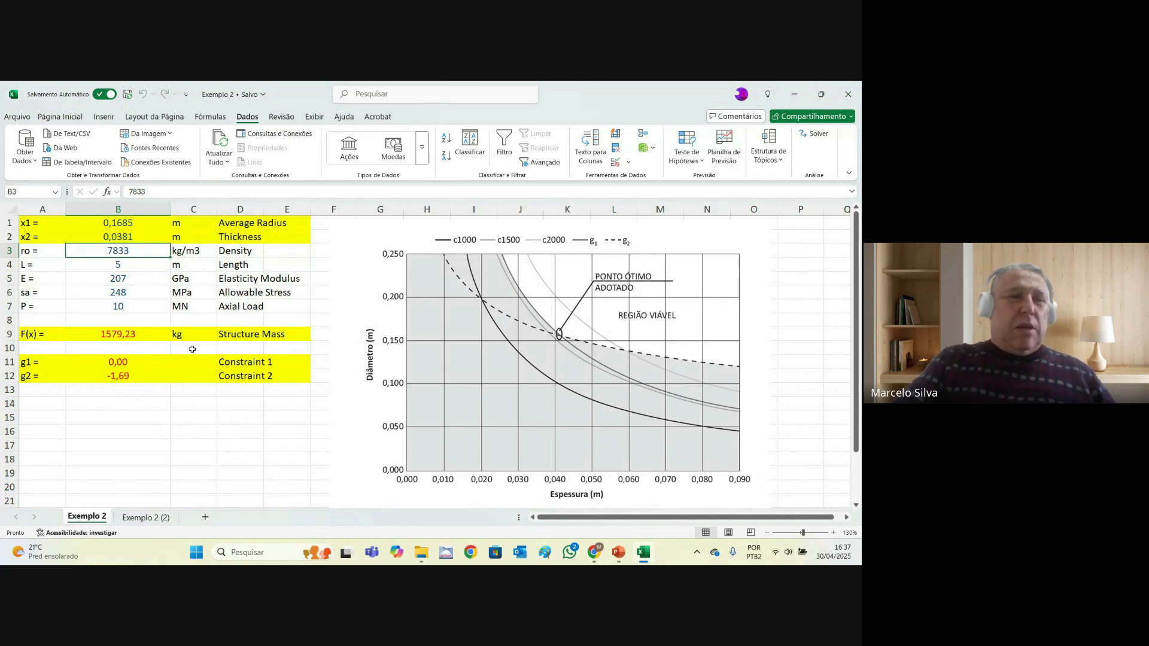
{"action": "left_click", "coordinate": [118, 335]}
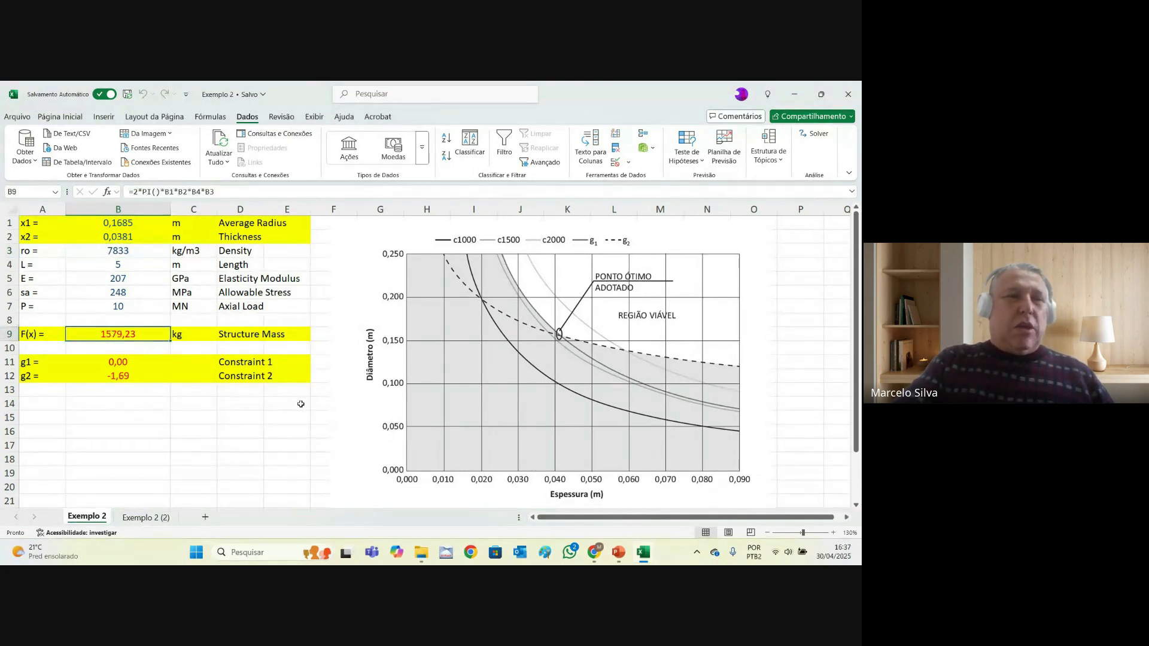
- Set the starting values to 0,4 for the average radius x1 and 0,01 for the thickness x2
{"action": "left_click", "coordinate": [128, 221]}
{"action": "type", "text": "0,4"}
{"action": "key", "text": "Return"}
{"action": "type", "text": "0,01"}
{"action": "key", "text": "ctrl+Return"}
{"action": "key", "text": "Return"}
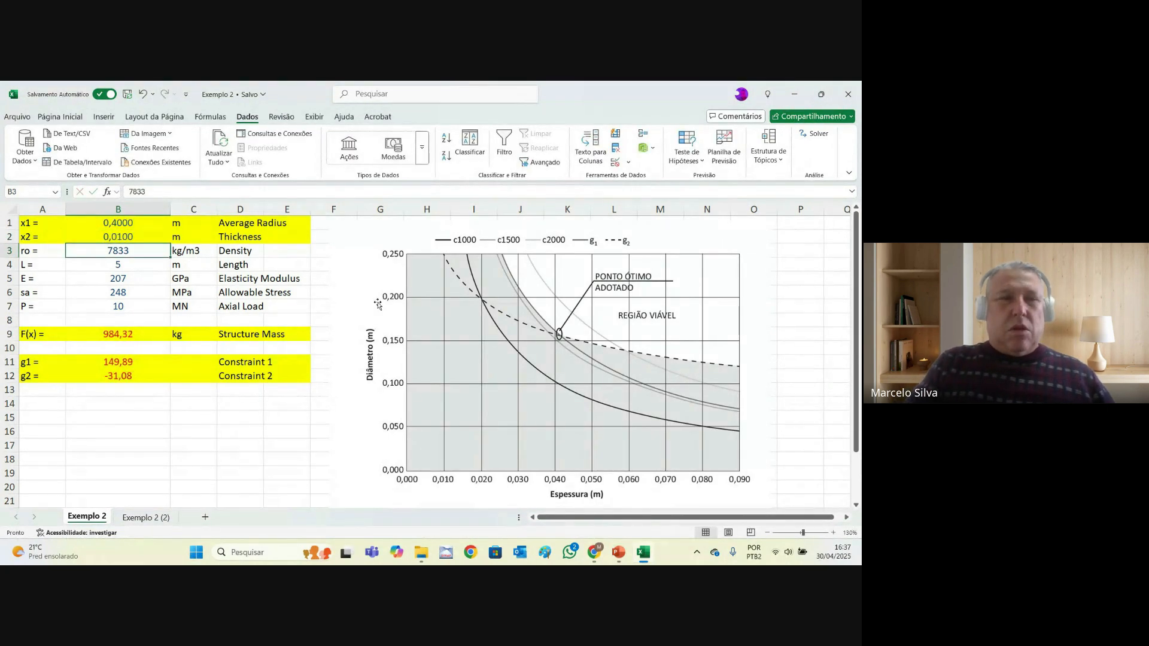
- Solve the model from these starting values, keep the Solver solution, and inspect the resulting mass, radius and thickness cells
{"action": "left_click", "coordinate": [814, 135]}
{"action": "left_click", "coordinate": [565, 470]}
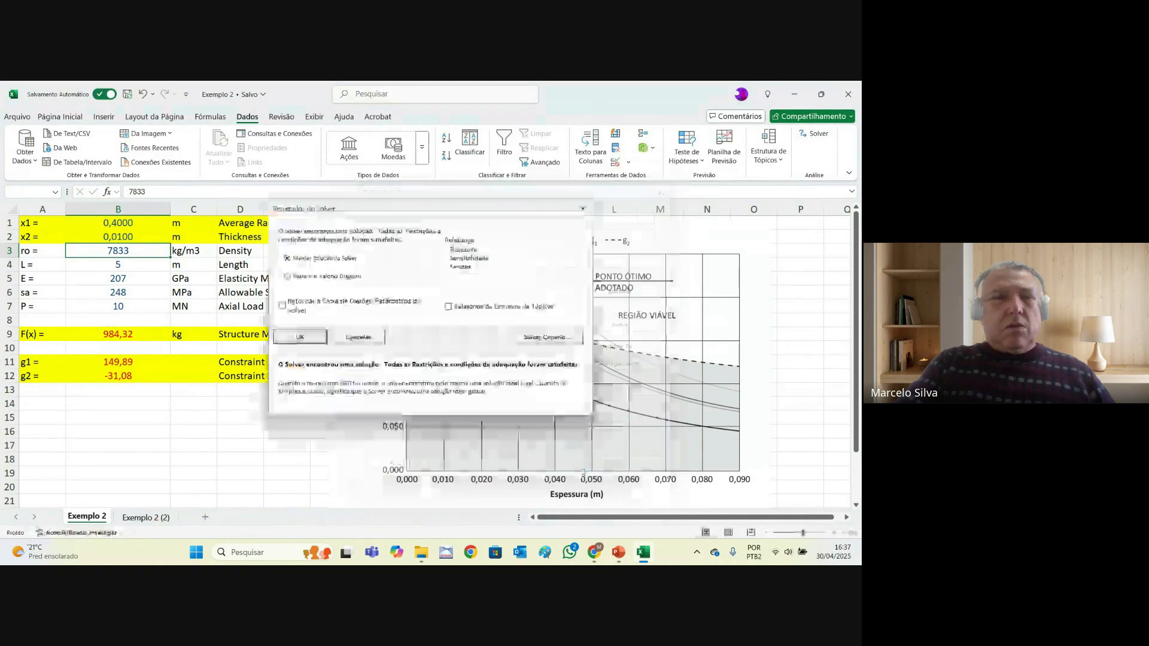
{"action": "left_click", "coordinate": [299, 336]}
{"action": "left_click", "coordinate": [145, 336]}
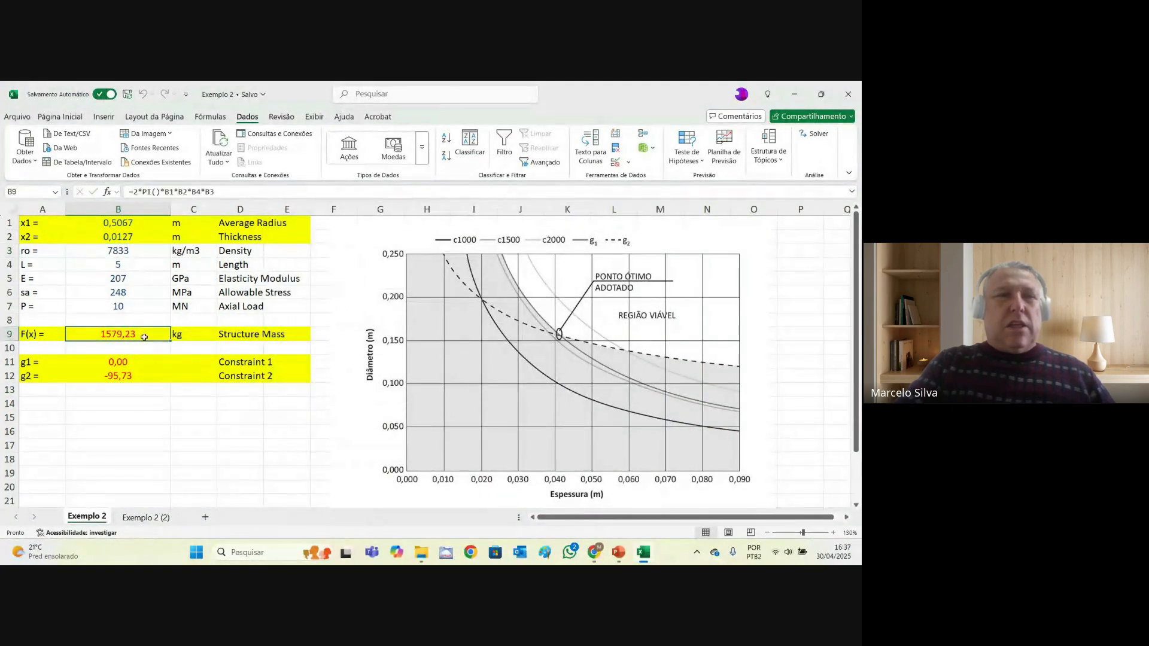
{"action": "left_click", "coordinate": [125, 228]}
{"action": "key", "text": "Down"}
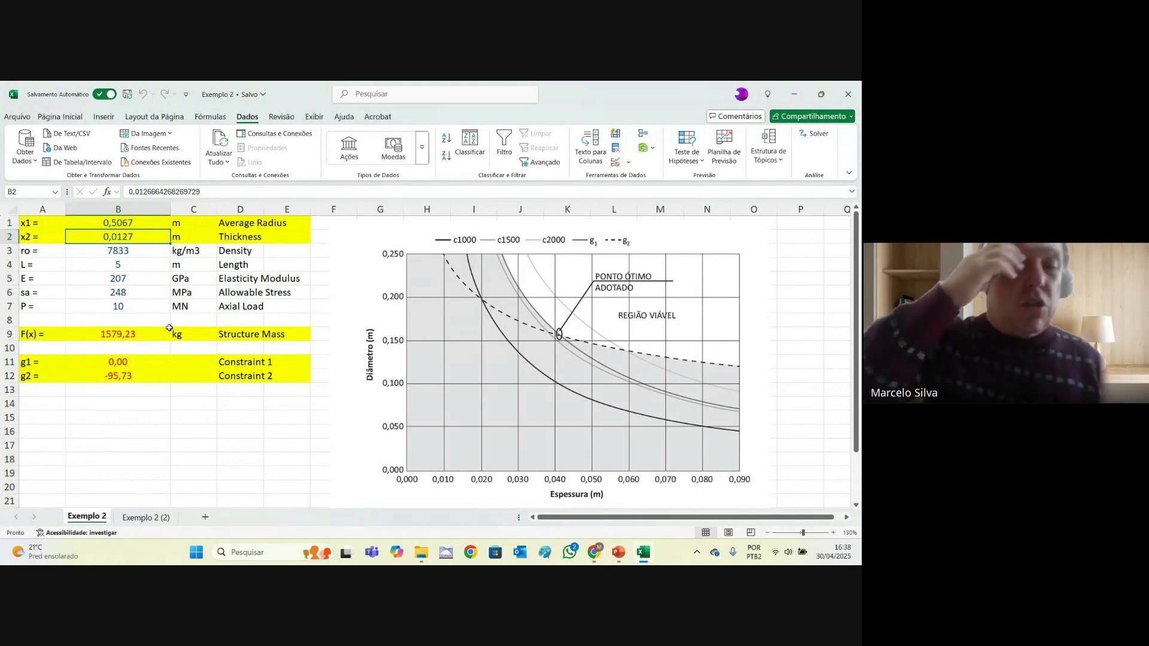
- Set the starting values to 0,16 for the average radius x1 and 0,04 for the thickness x2
{"action": "key", "text": "Up"}
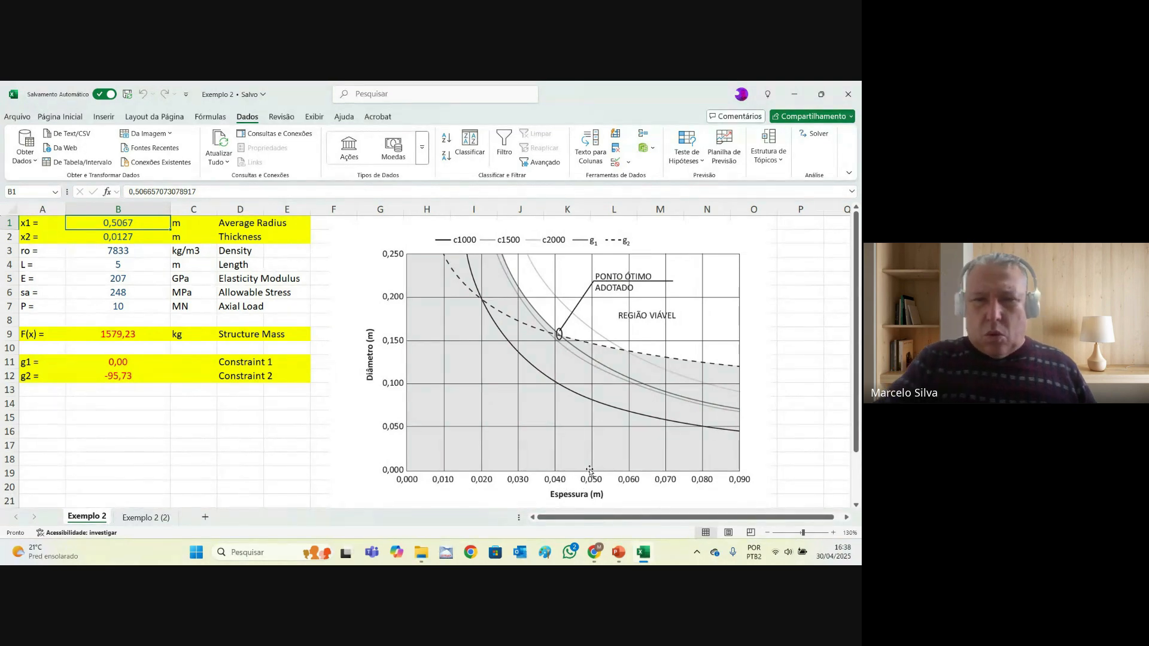
{"action": "type", "text": "0,16"}
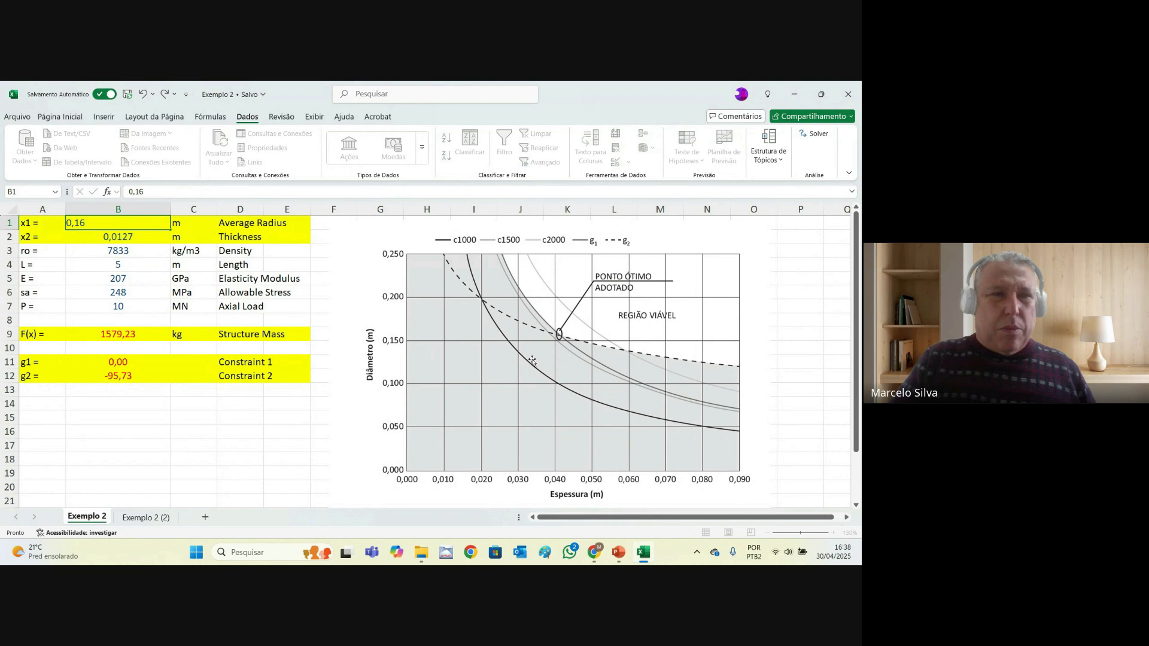
{"action": "key", "text": "Return"}
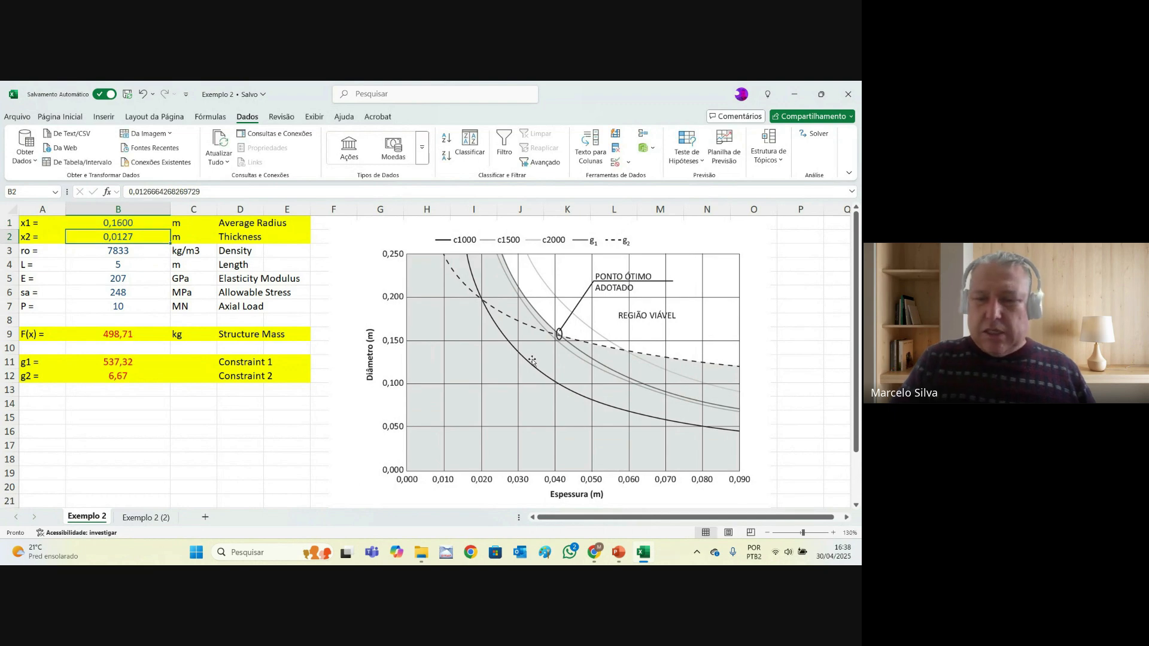
{"action": "type", "text": "0,"}
{"action": "key", "text": "Return"}
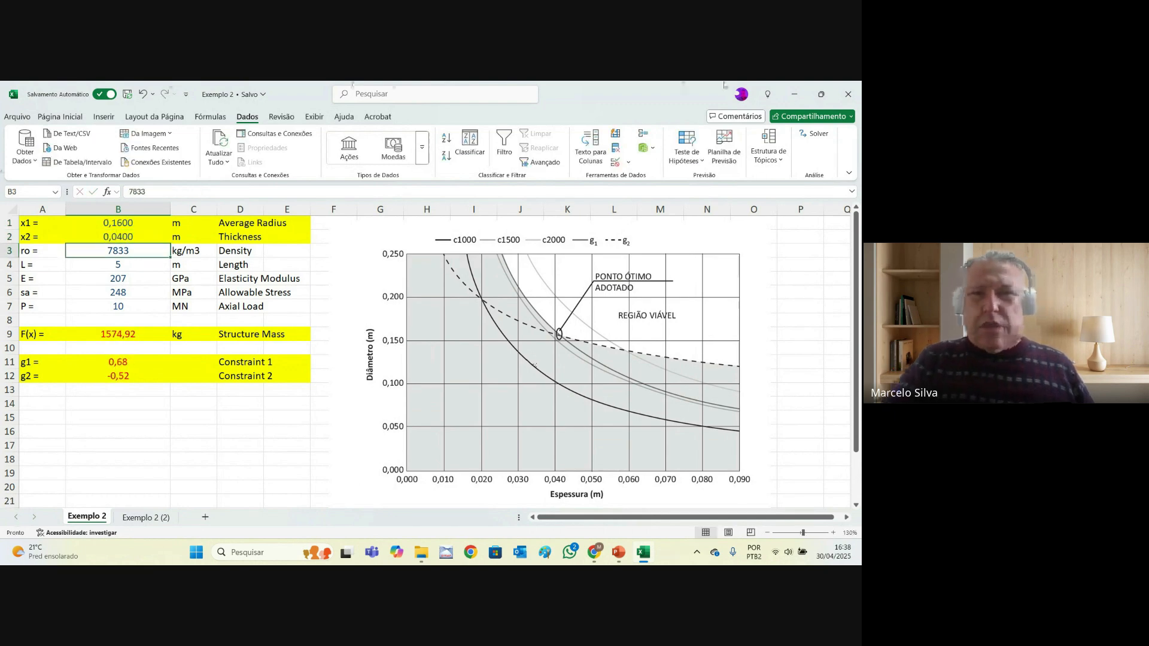
- Minimize the structure mass with GRG Não Linear from the 0,16 and 0,04 starting point, keeping the Solver solution
{"action": "left_click", "coordinate": [815, 134]}
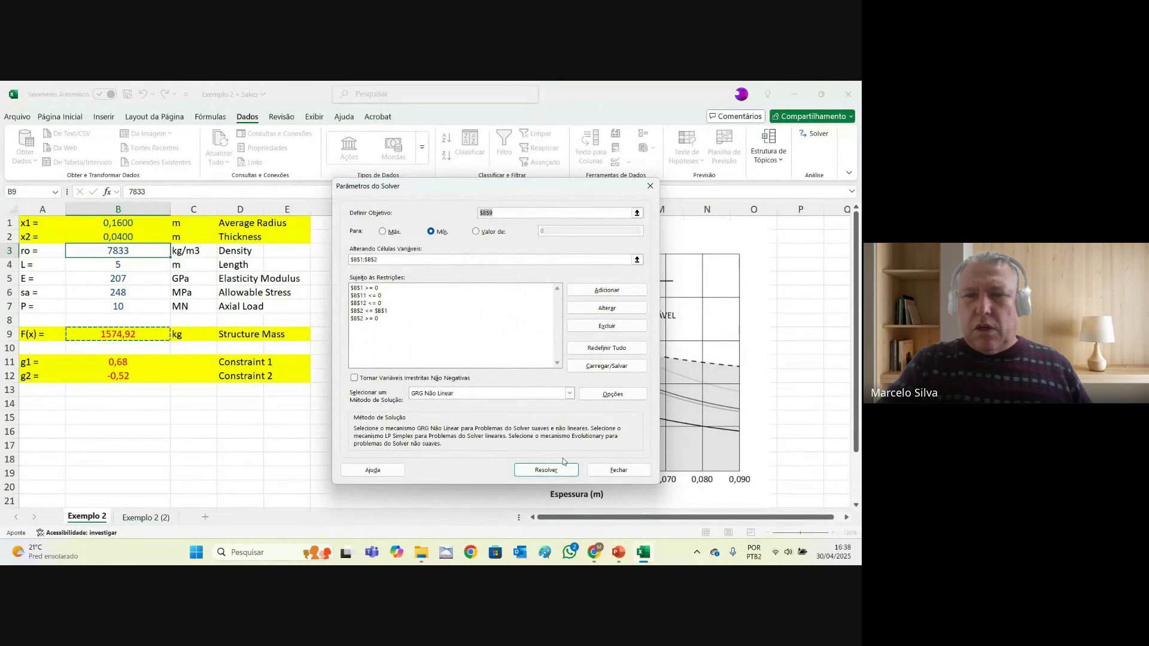
{"action": "left_click", "coordinate": [560, 469]}
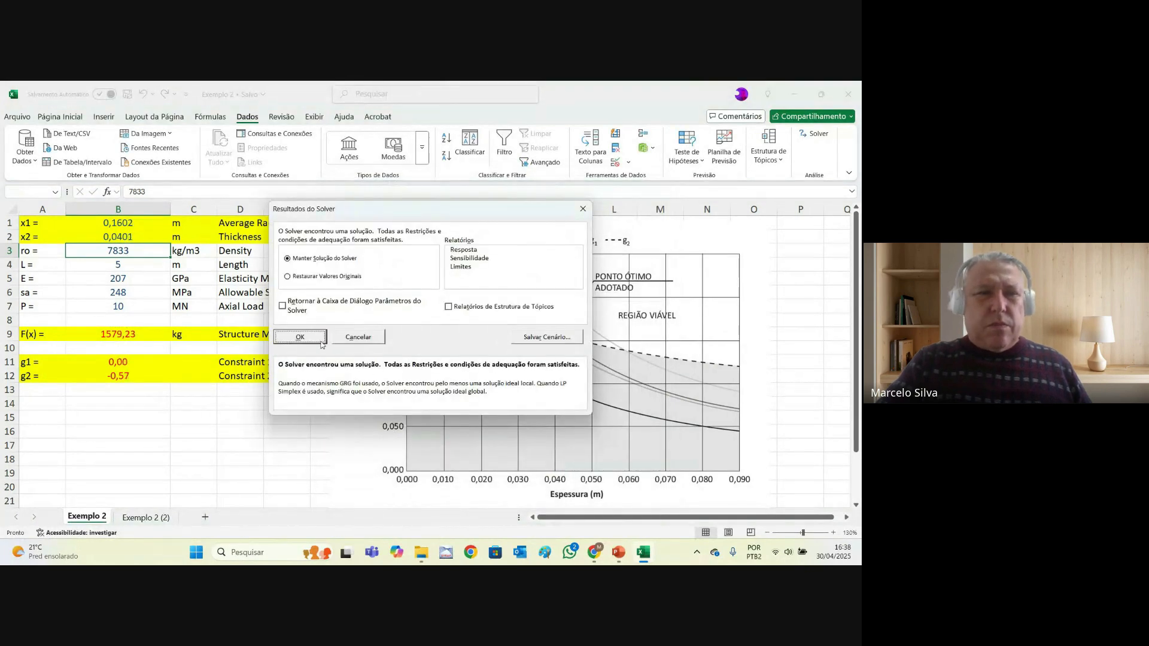
{"action": "left_click", "coordinate": [300, 337]}
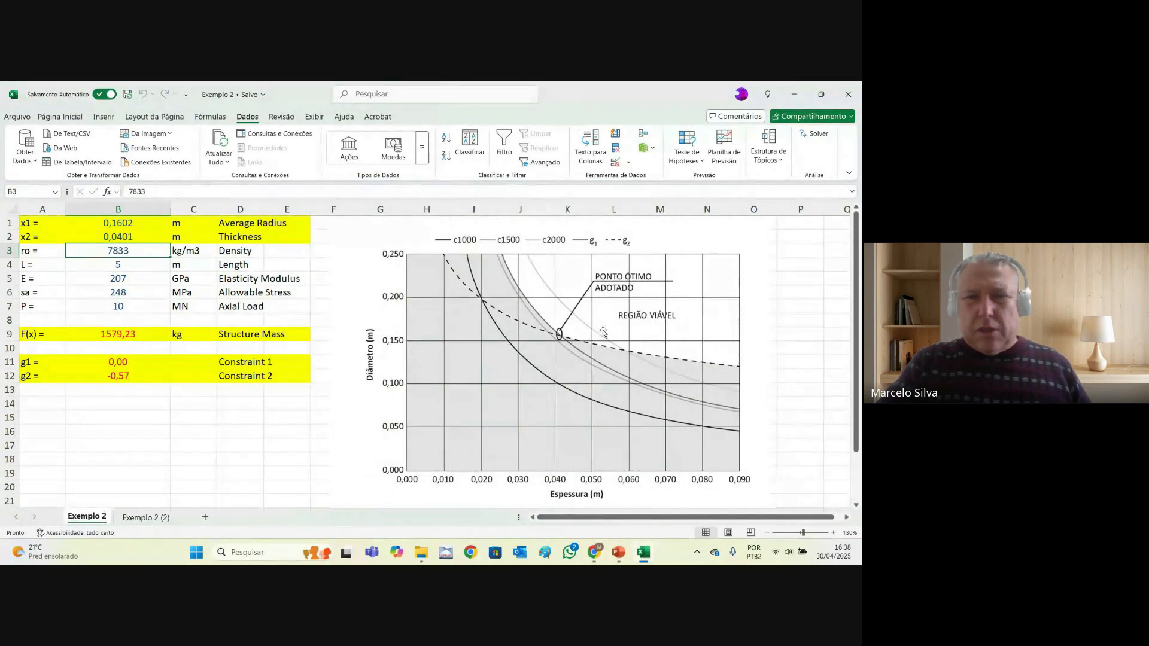
- Examine the structure mass and both constraint cells, comparing them with the solution on the Exemplo 2 (2) worksheet
{"action": "left_click", "coordinate": [124, 337]}
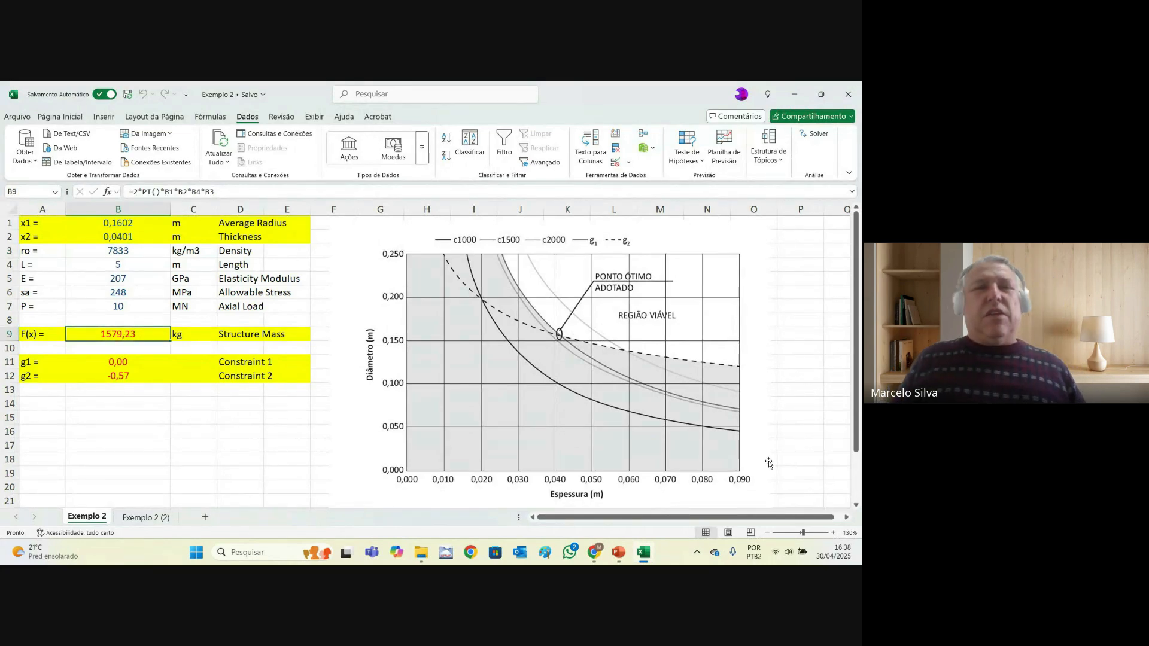
{"action": "left_click", "coordinate": [143, 361]}
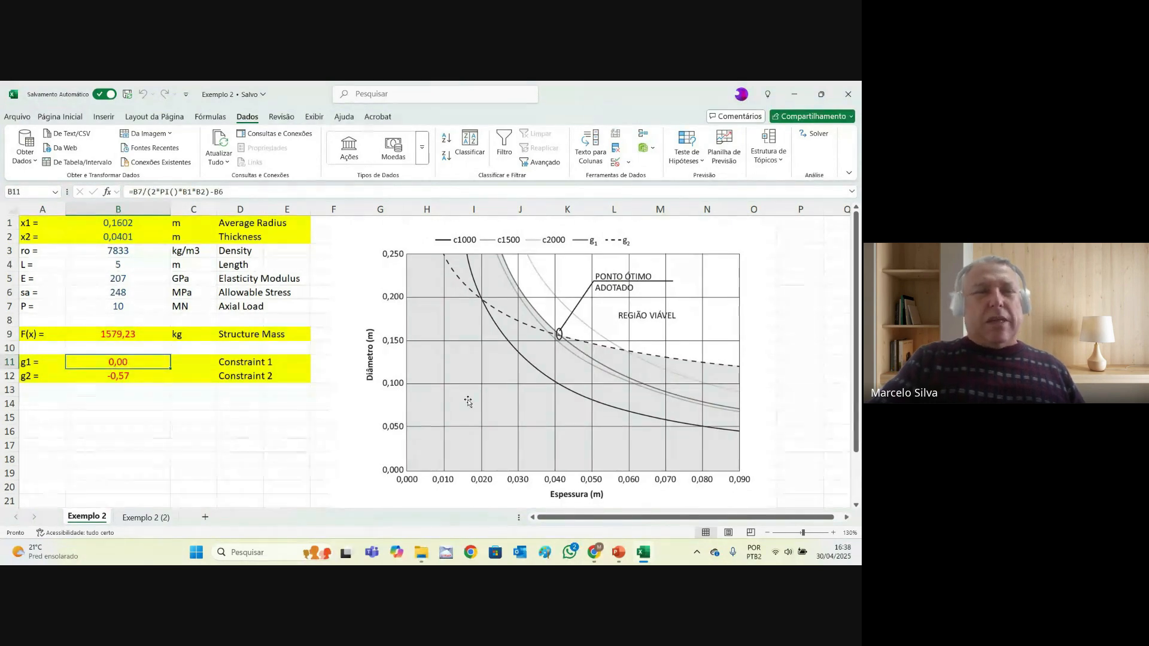
{"action": "left_click", "coordinate": [119, 376]}
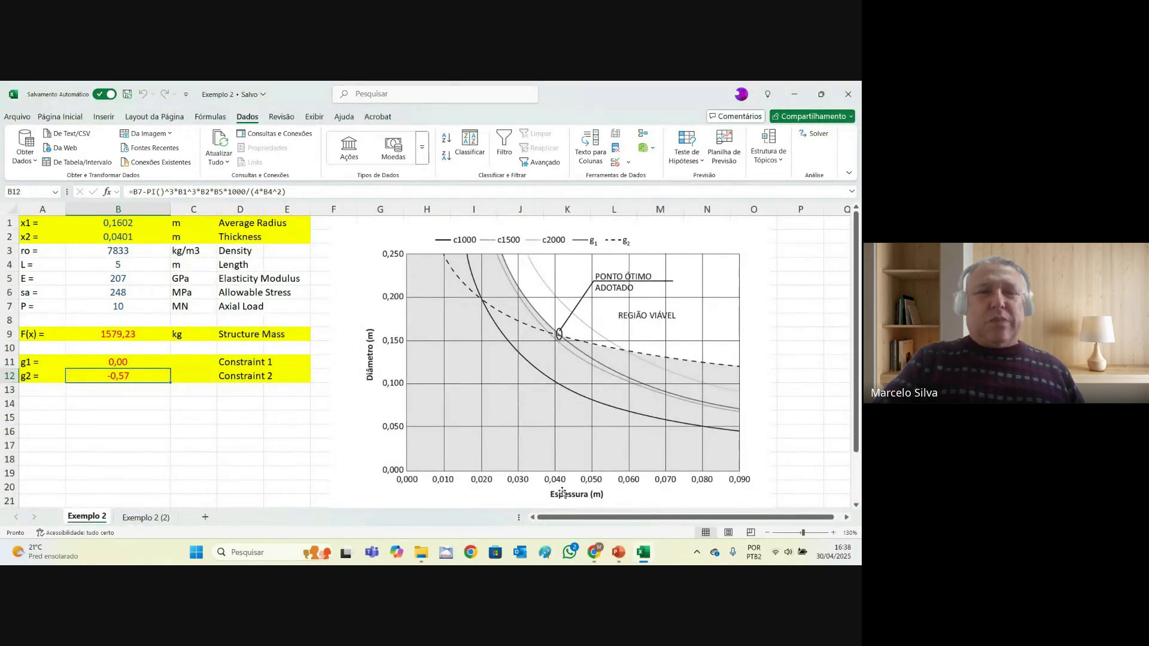
{"action": "left_click", "coordinate": [147, 518]}
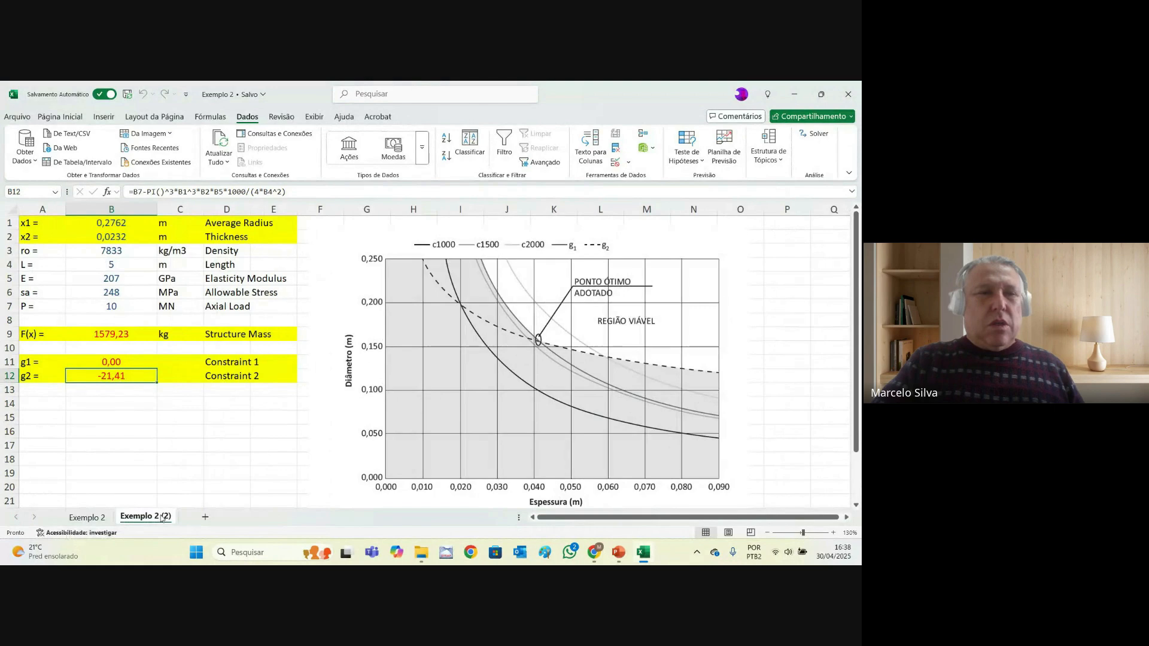
{"action": "left_click", "coordinate": [91, 519]}
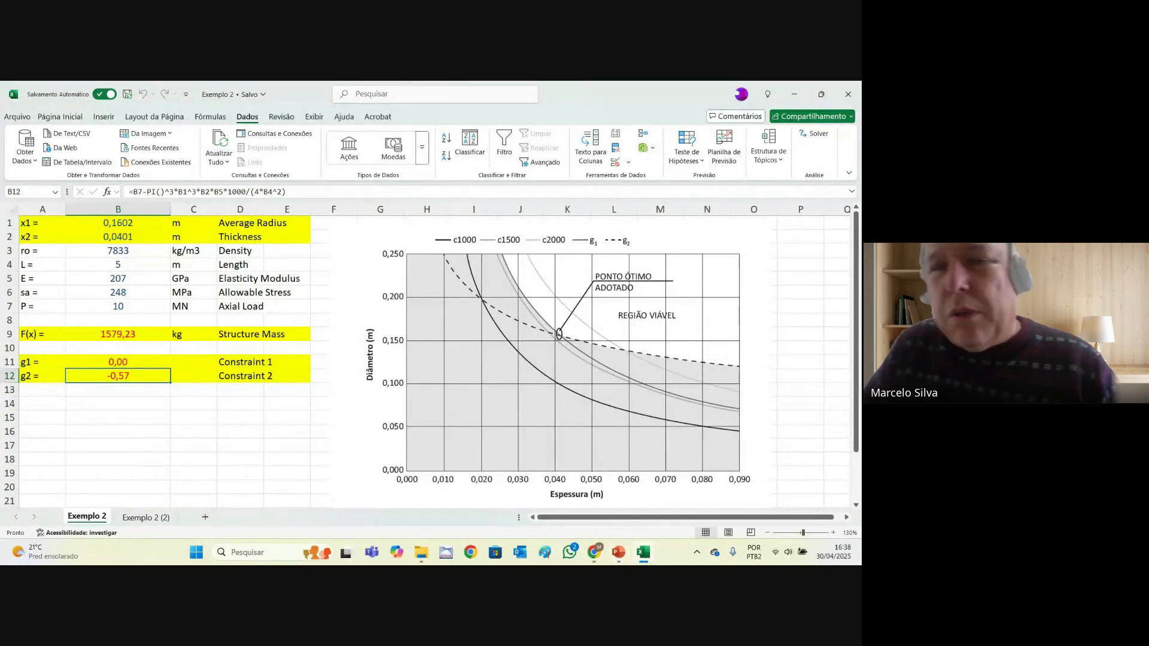
- Switch to the PowerPoint slide show and go back to the Exemplo 2 slide listing the constraints g1 to g4
{"action": "mouse_move", "coordinate": [643, 551]}
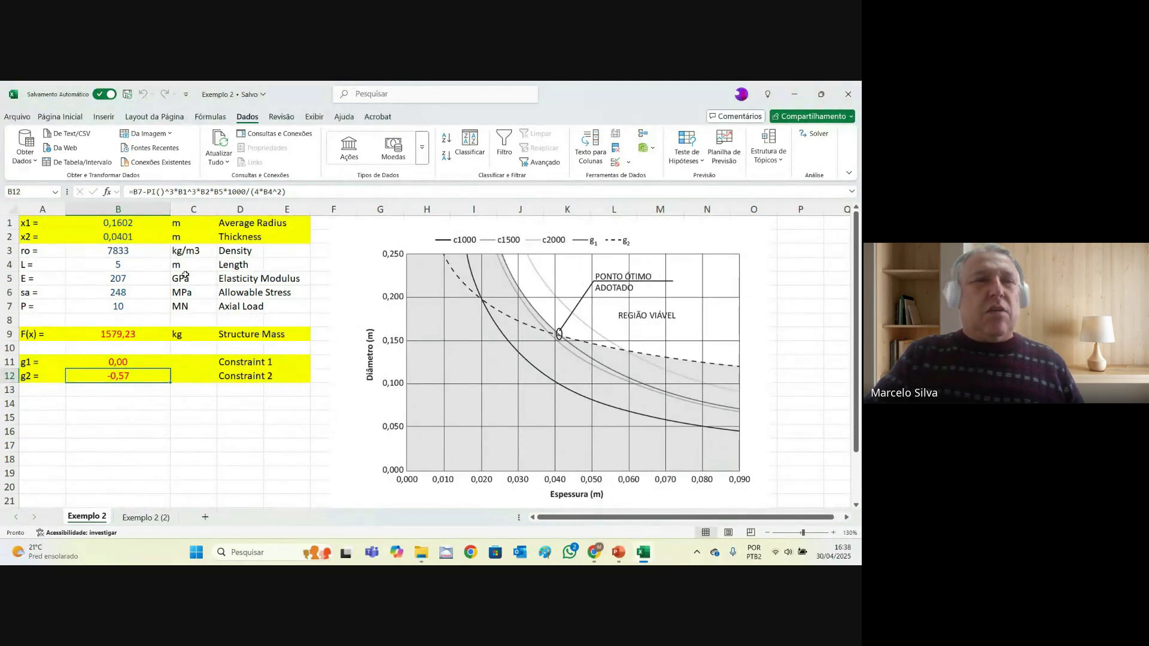
{"action": "left_click", "coordinate": [646, 560]}
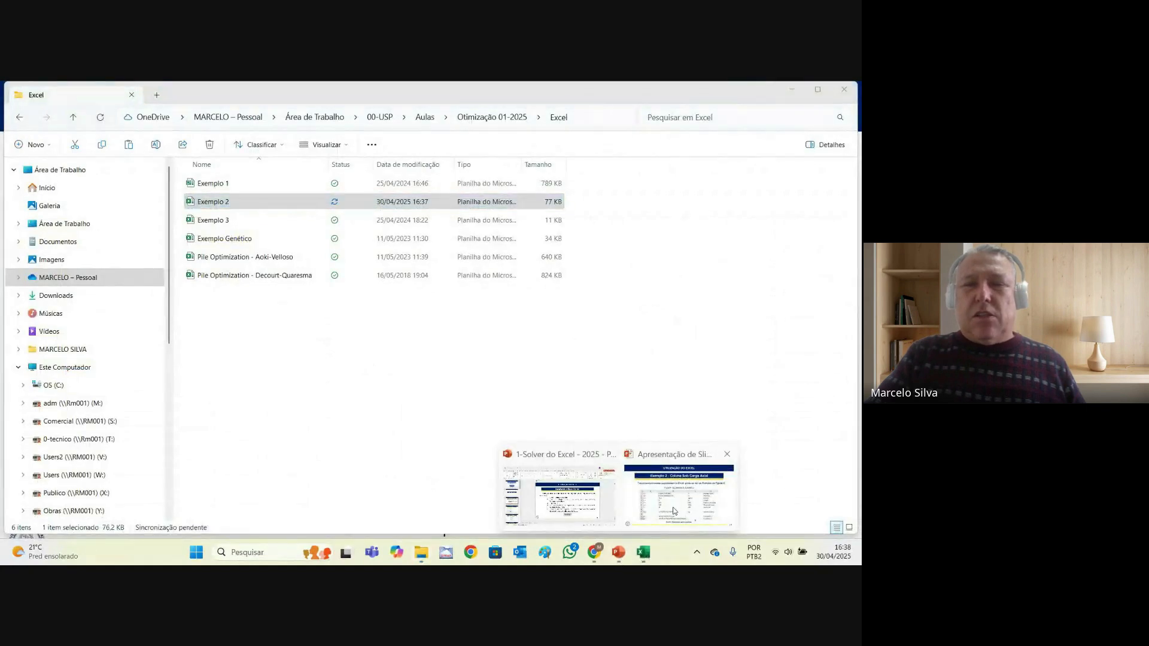
{"action": "left_click", "coordinate": [673, 510]}
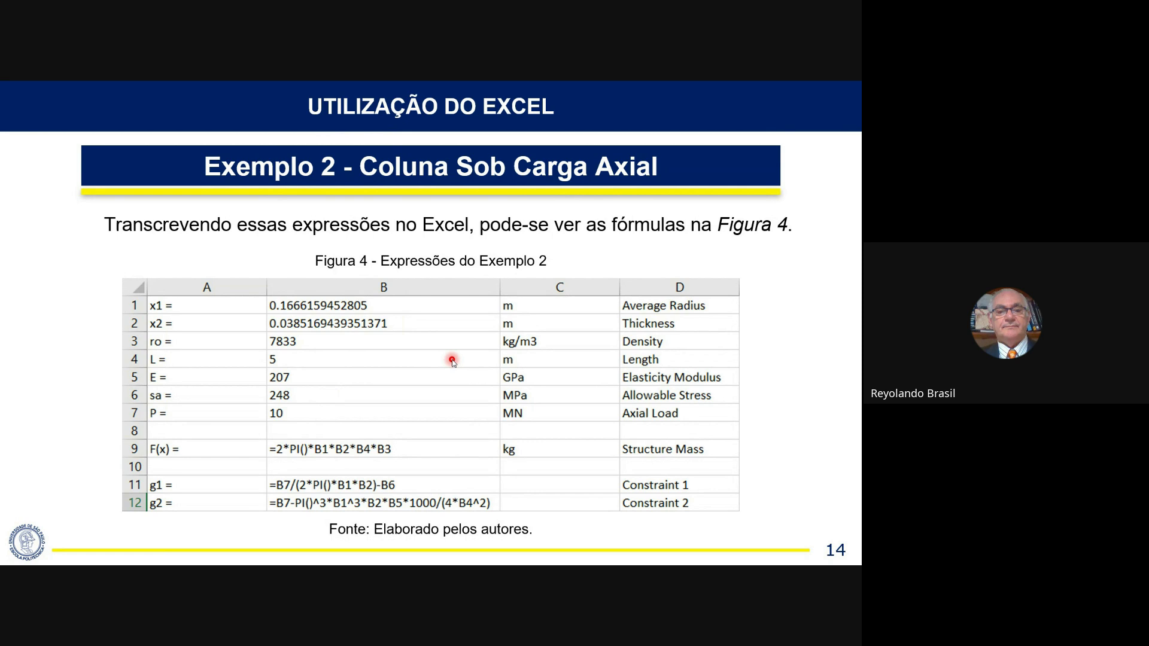
{"action": "key", "text": "Left"}
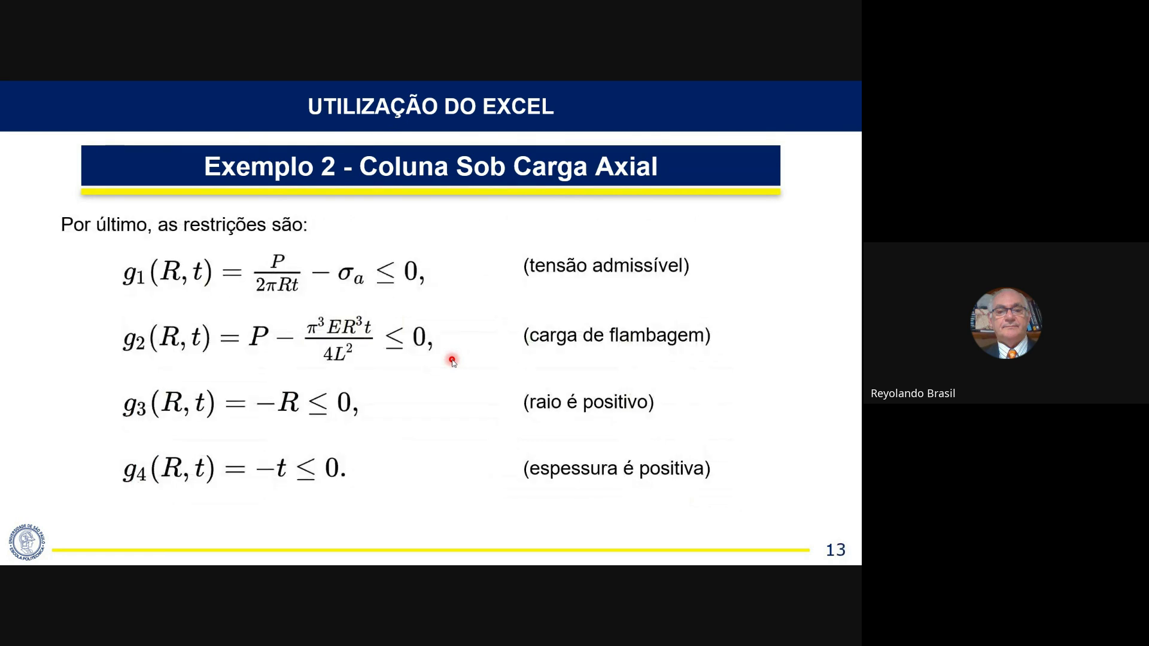
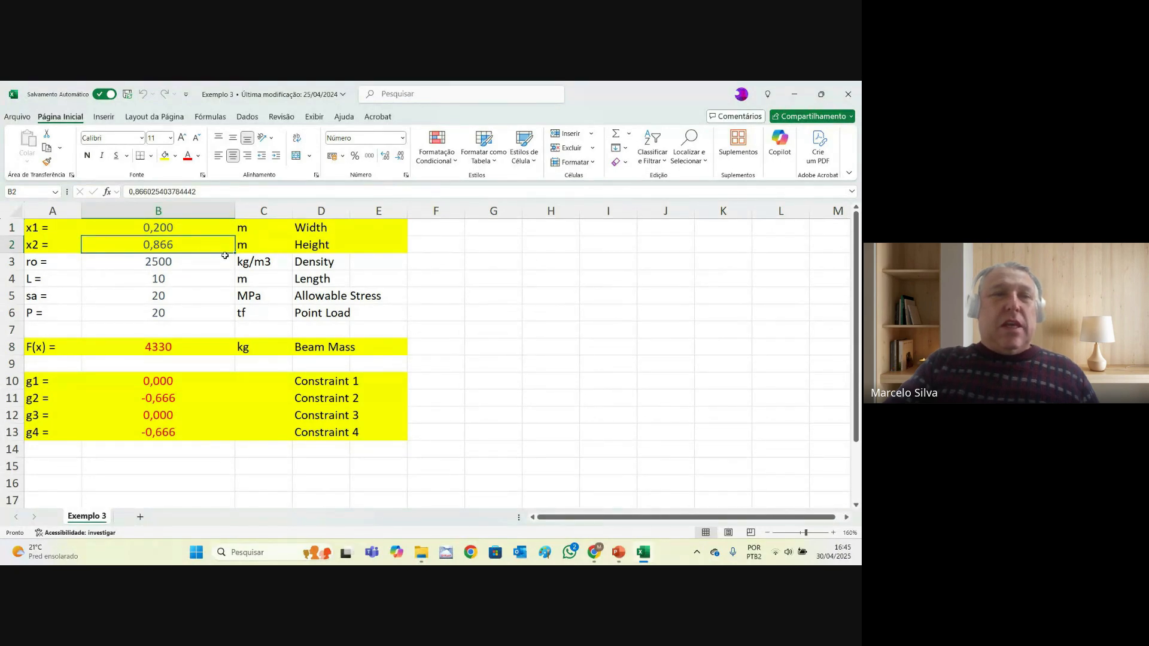
- Review the density, length, allowable stress and point load of Exemplo 3 and the cells its beam mass formula references
{"action": "left_click", "coordinate": [183, 259]}
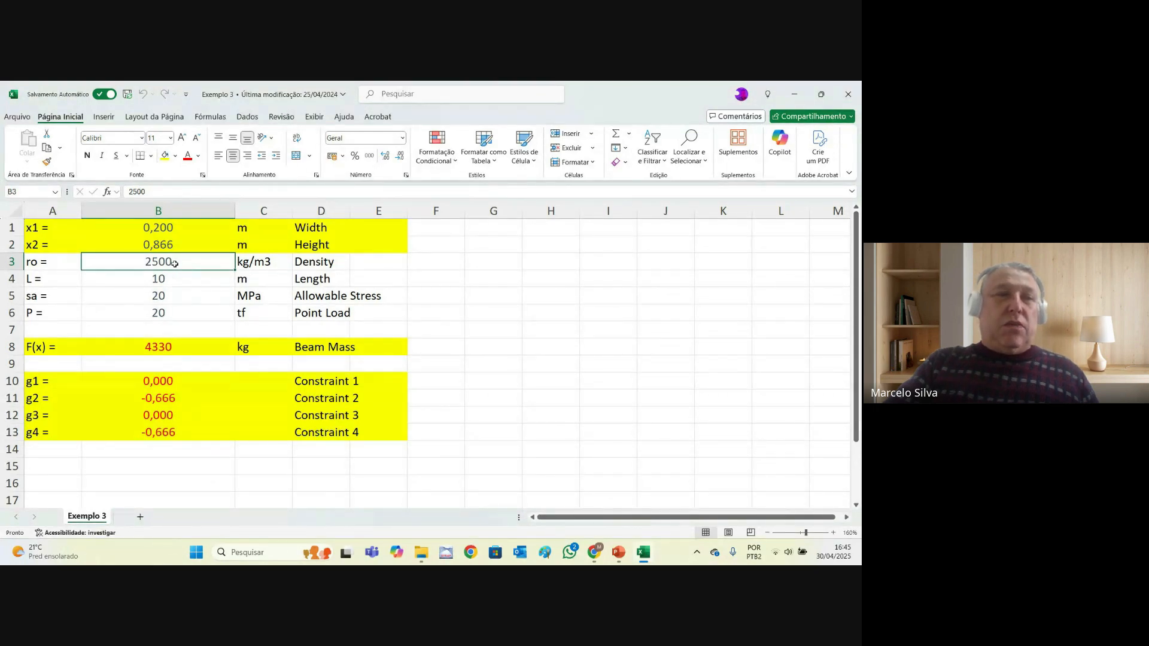
{"action": "left_click", "coordinate": [170, 281]}
{"action": "left_click", "coordinate": [169, 298]}
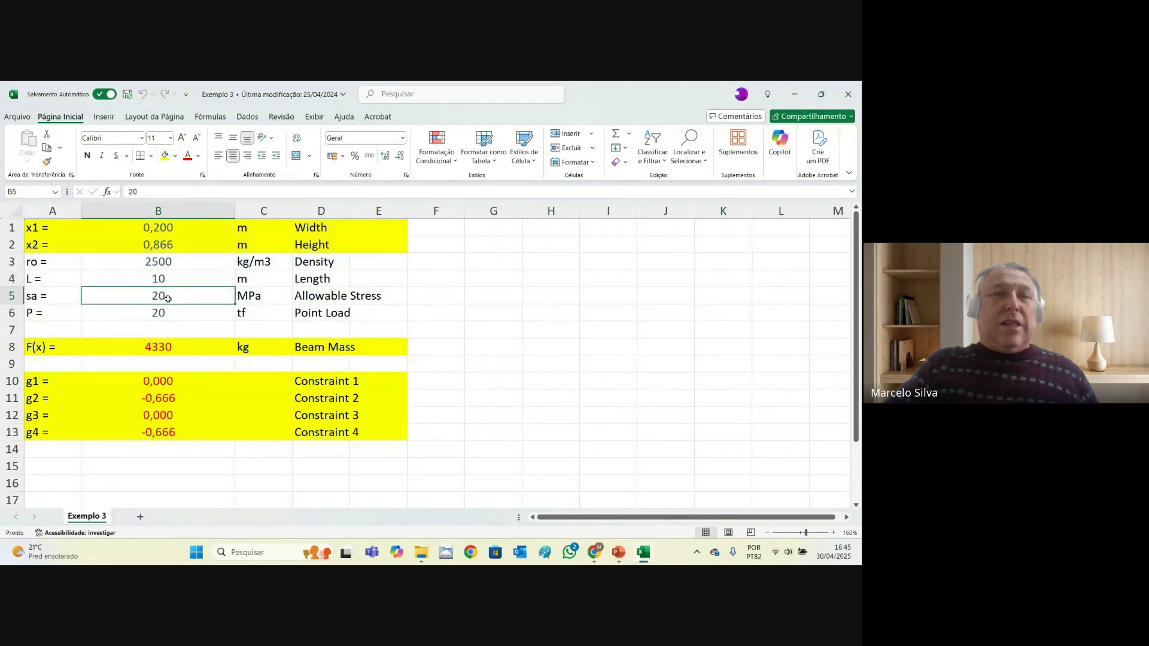
{"action": "left_click", "coordinate": [166, 313]}
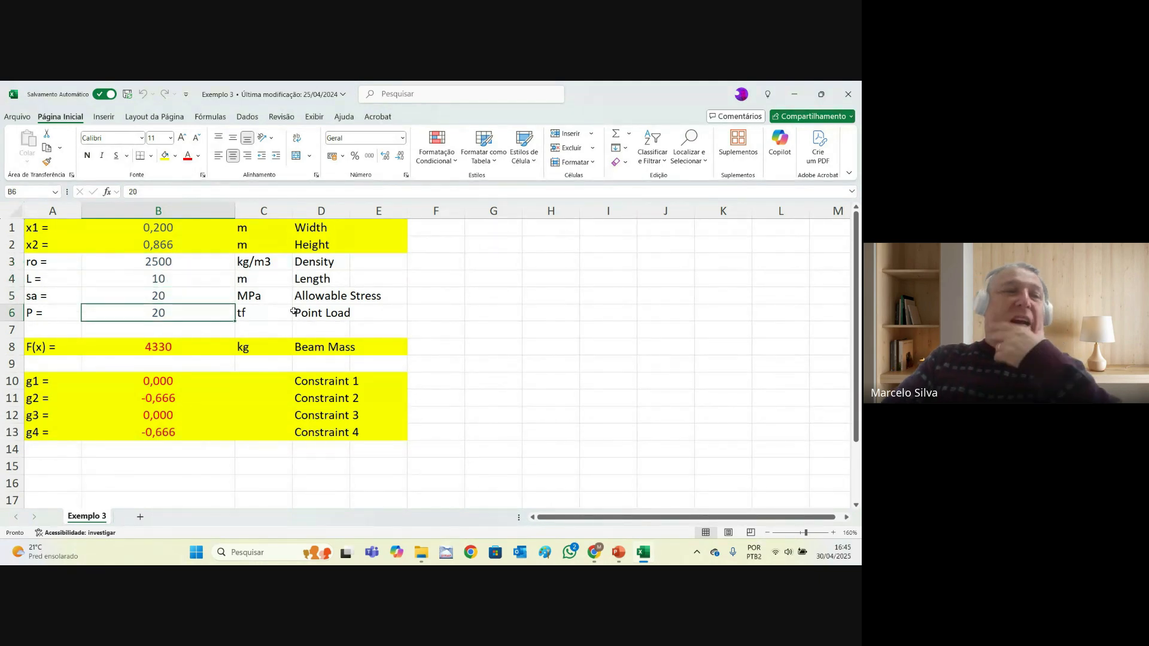
{"action": "left_click", "coordinate": [162, 347]}
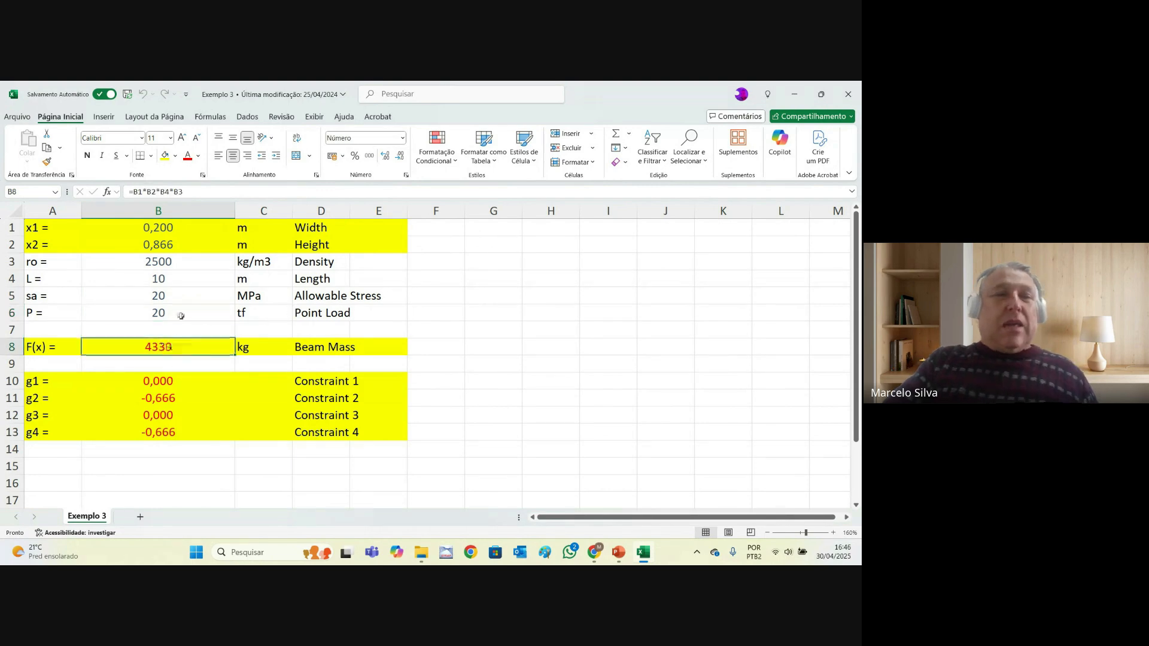
{"action": "left_click", "coordinate": [165, 188]}
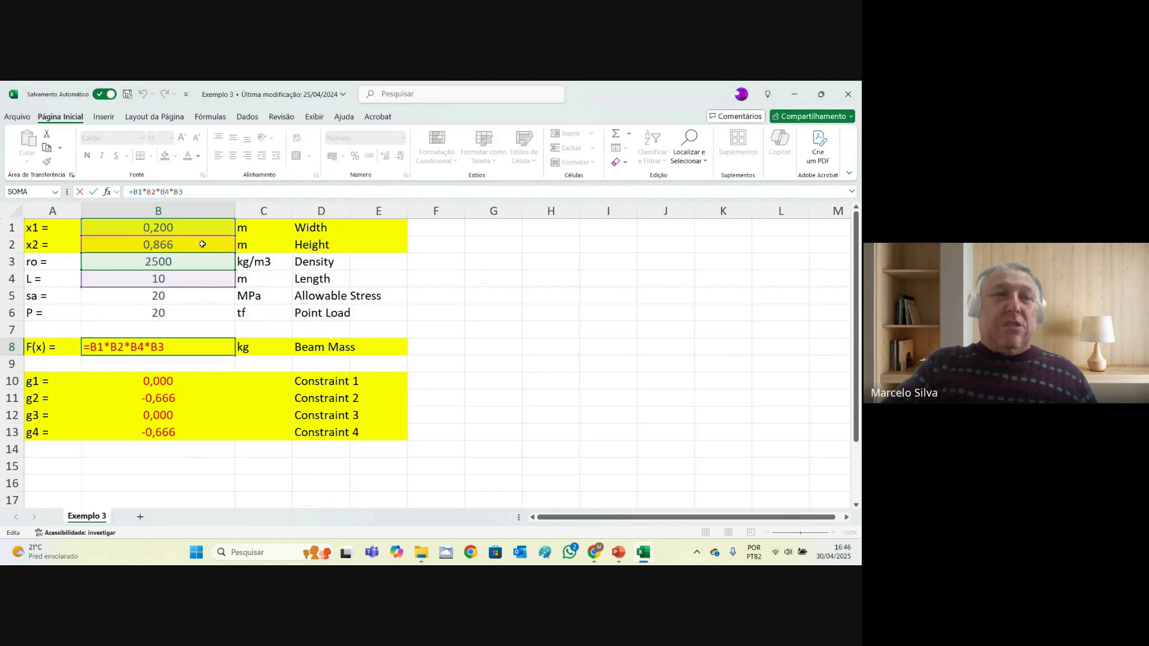
{"action": "key", "text": "Return"}
- Examine the formulas of Constraint 1 and Constraint 2 and the cells they reference, leaving both formulas as they are
{"action": "left_click", "coordinate": [166, 387]}
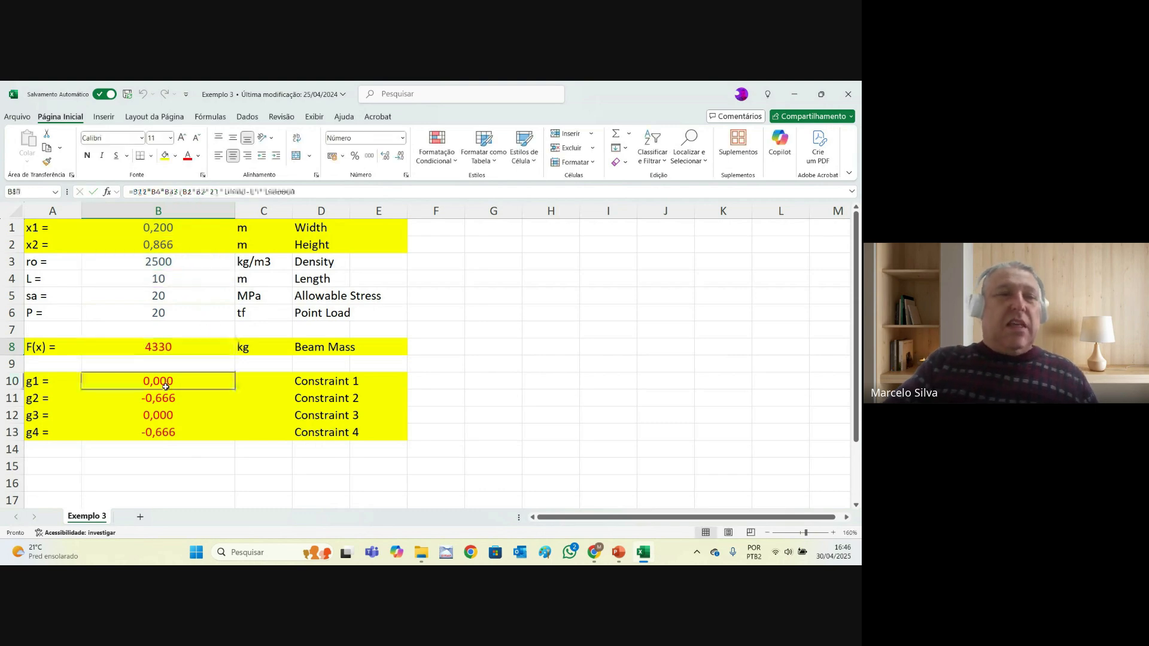
{"action": "left_click", "coordinate": [226, 193]}
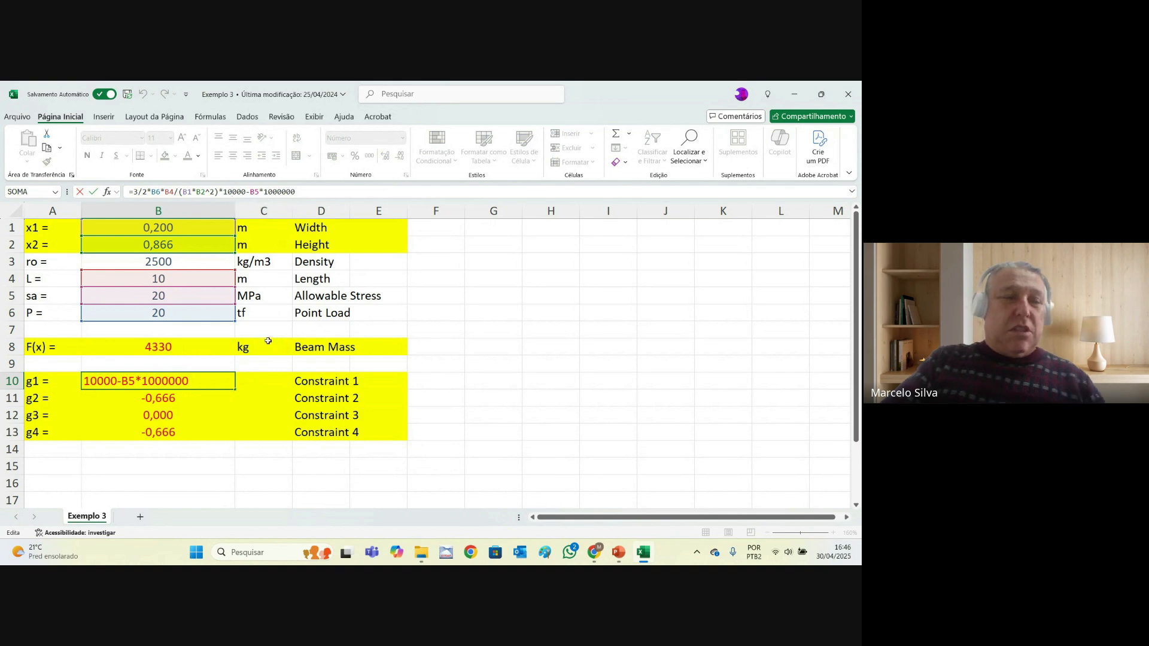
{"action": "key", "text": "Return"}
{"action": "left_click", "coordinate": [156, 397]}
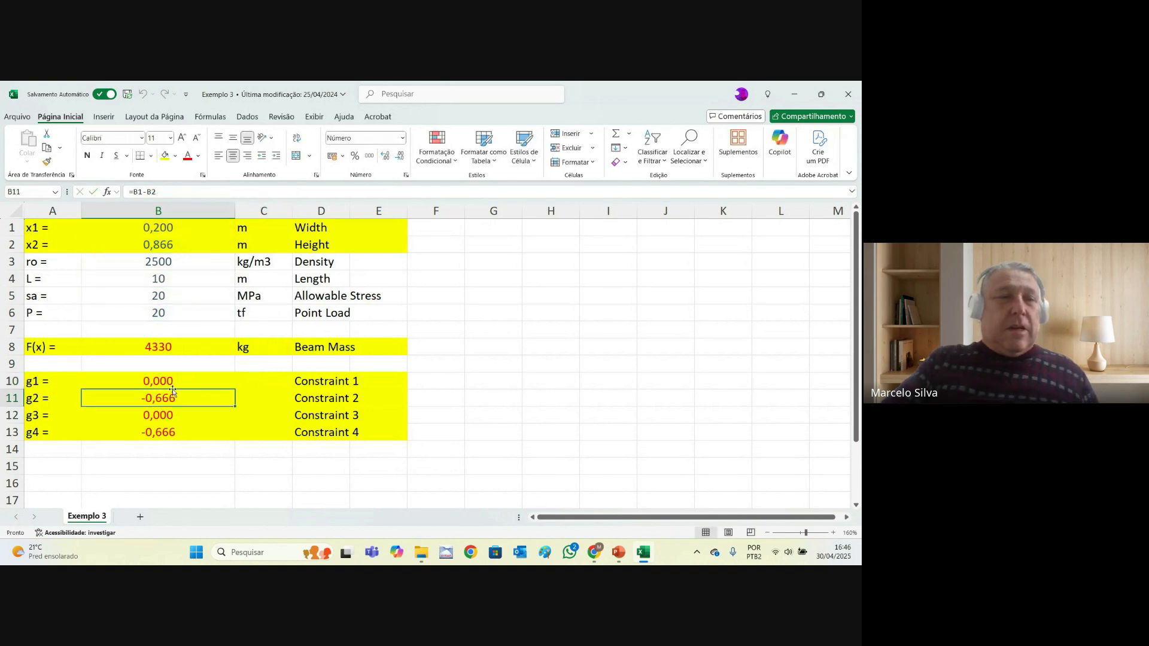
{"action": "left_click", "coordinate": [149, 191]}
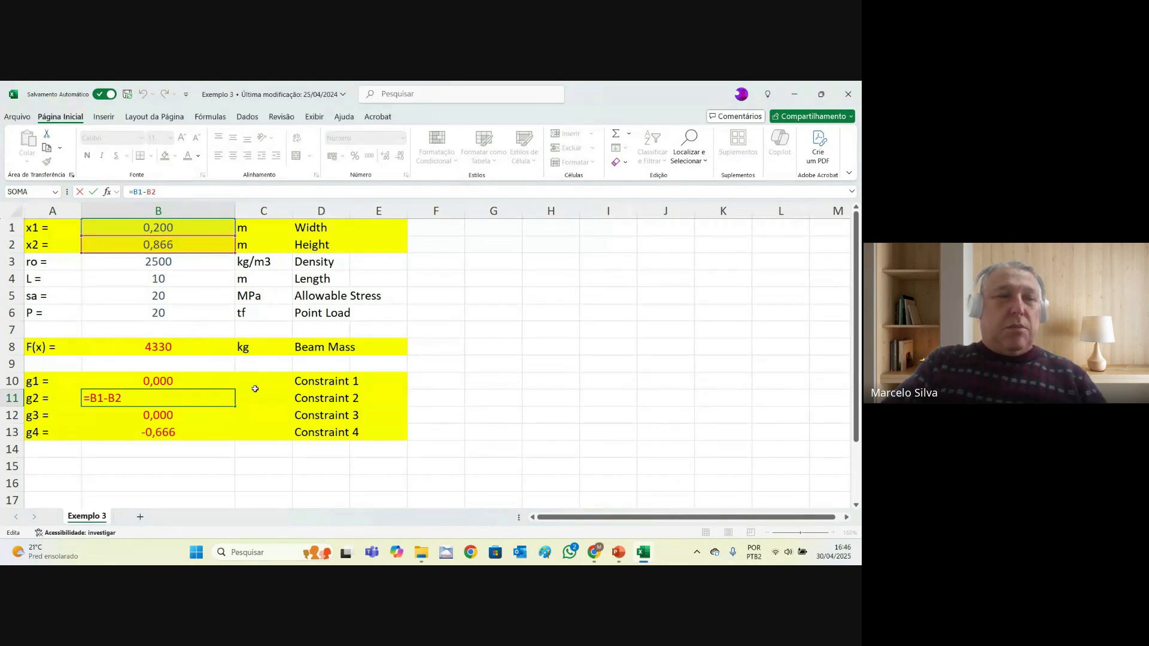
{"action": "key", "text": "ctrl+Return"}
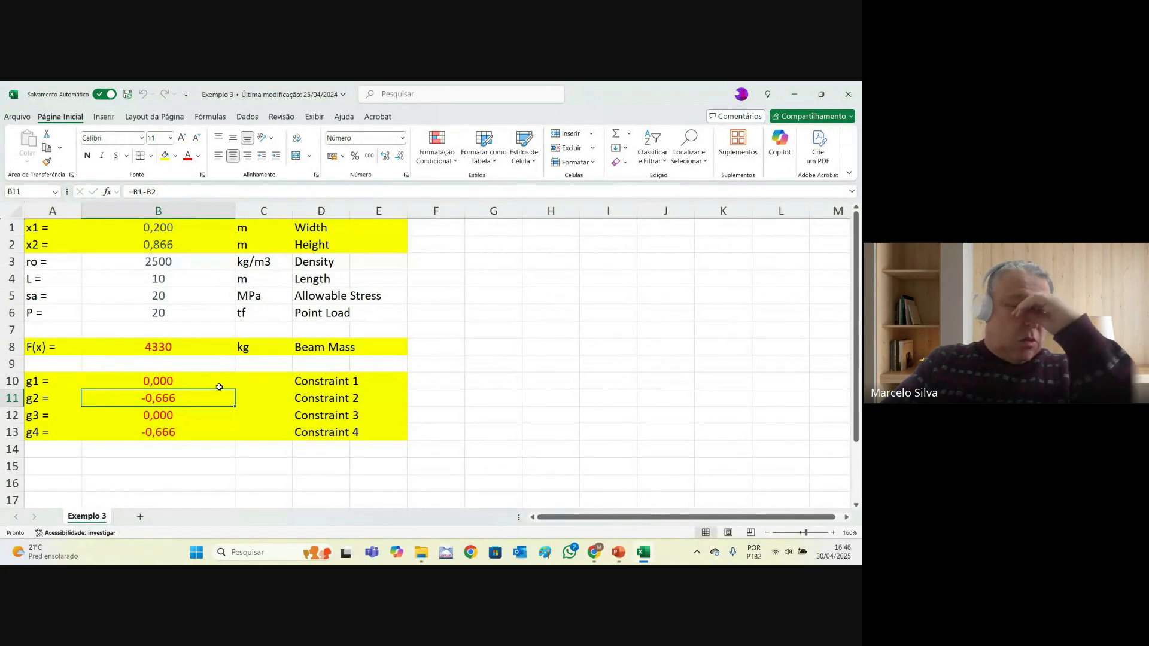
- Examine the formulas of Constraint 3 and Constraint 4 and the cells they reference, leaving both formulas as they are
{"action": "left_click", "coordinate": [183, 415]}
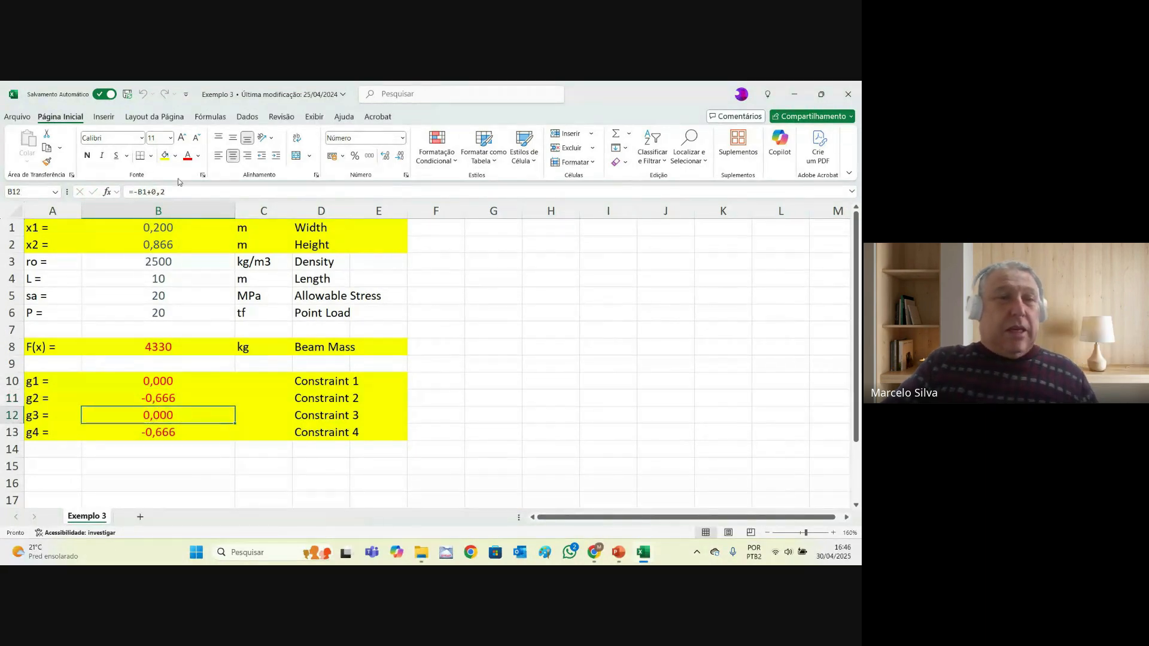
{"action": "left_click", "coordinate": [154, 192]}
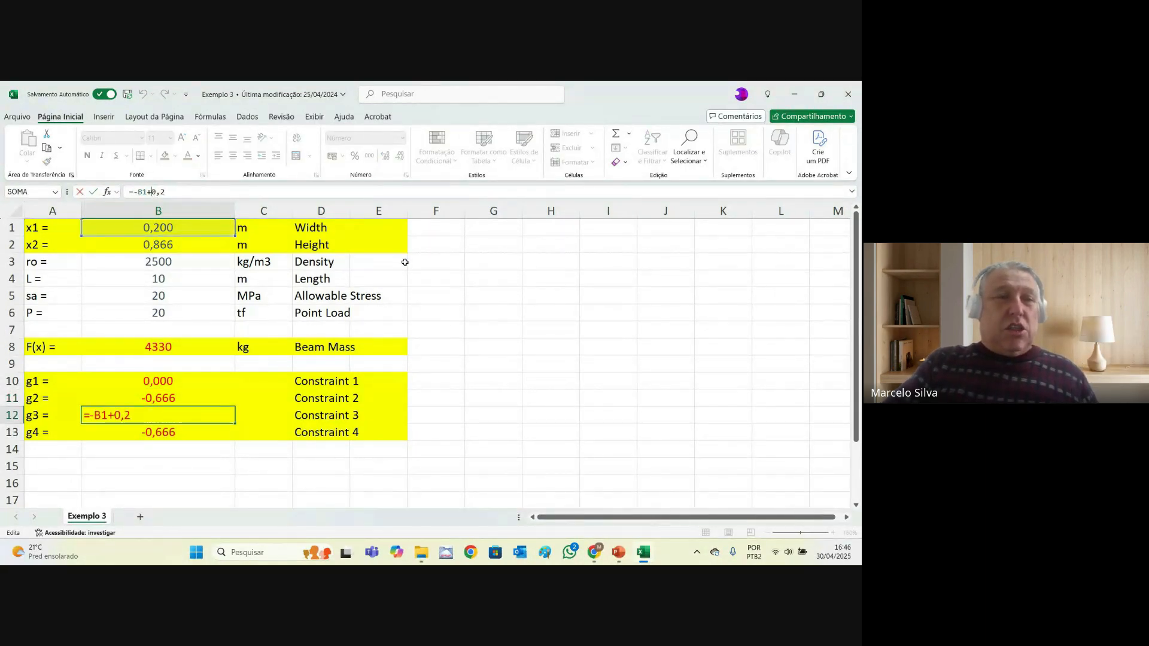
{"action": "key", "text": "ctrl+Return"}
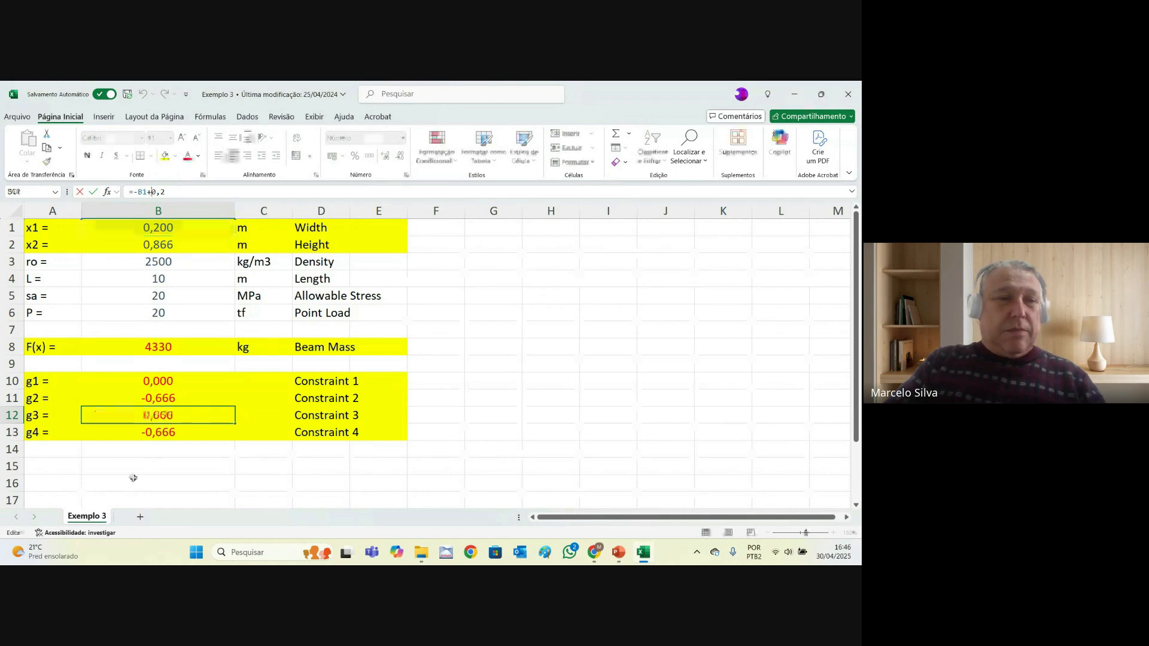
{"action": "key", "text": "Down"}
{"action": "left_click", "coordinate": [141, 190]}
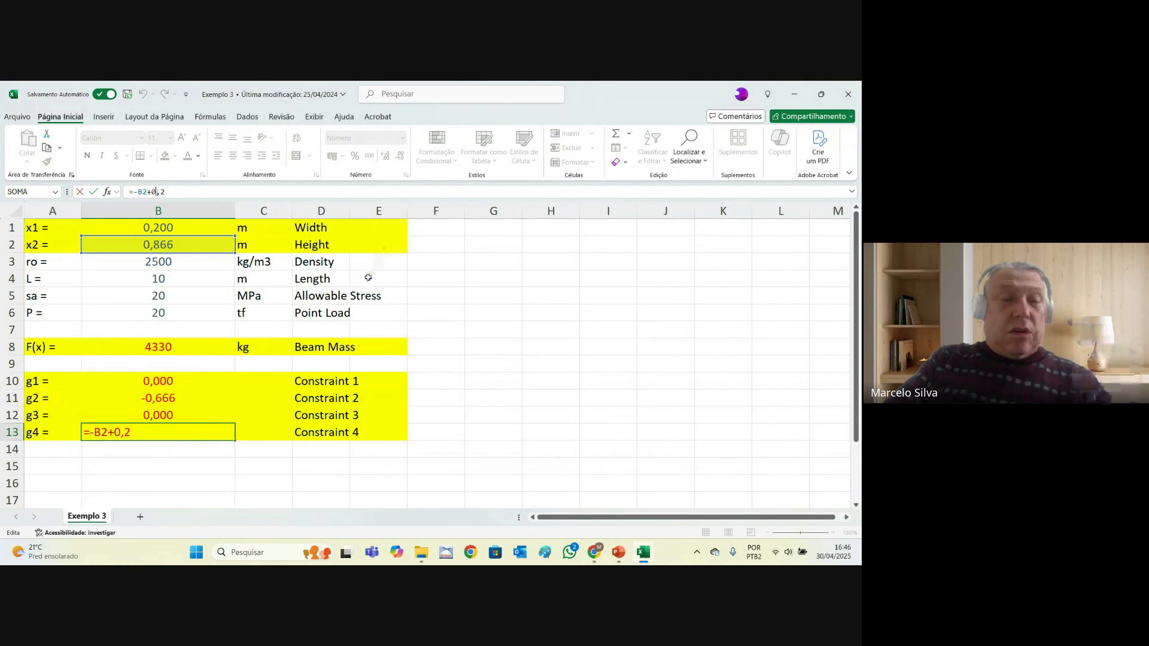
{"action": "key", "text": "ctrl+Return"}
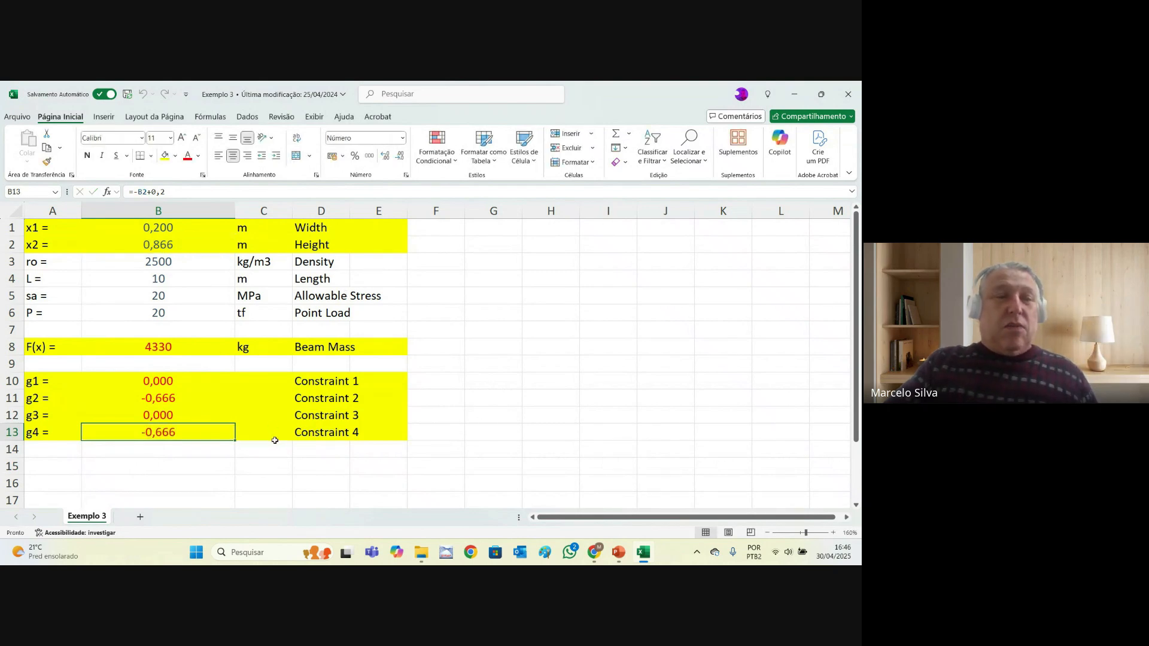
- Set the starting values of the beam's width x1 and height x2 to 0,1 m each
{"action": "key", "text": "Up"}
{"action": "key", "text": "Up"}
{"action": "key", "text": "Up"}
{"action": "key", "text": "Up"}
{"action": "key", "text": "Up"}
{"action": "key", "text": "Up"}
{"action": "key", "text": "Up"}
{"action": "key", "text": "Up"}
{"action": "key", "text": "Up"}
{"action": "key", "text": "Up"}
{"action": "key", "text": "Up"}
{"action": "key", "text": "Up"}
{"action": "type", "text": "0,1"}
{"action": "key", "text": "Return"}
{"action": "type", "text": "0,1"}
{"action": "key", "text": "Return"}
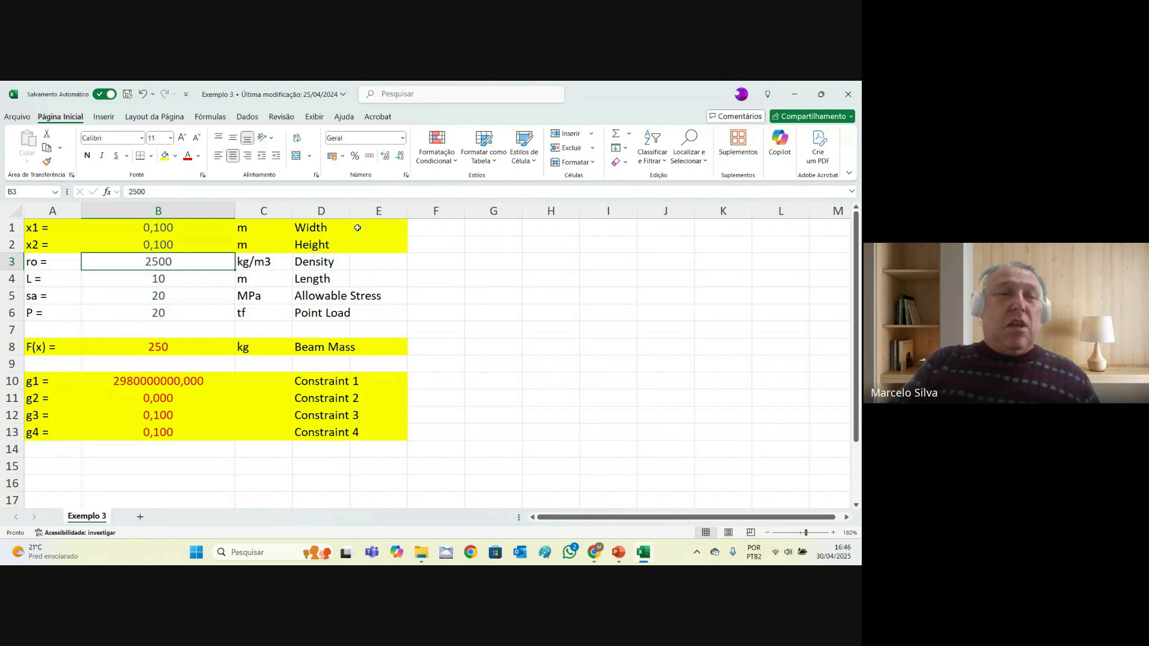
- Examine the cells of Constraints 1 to 4 for the new starting width and height
{"action": "left_click", "coordinate": [142, 383]}
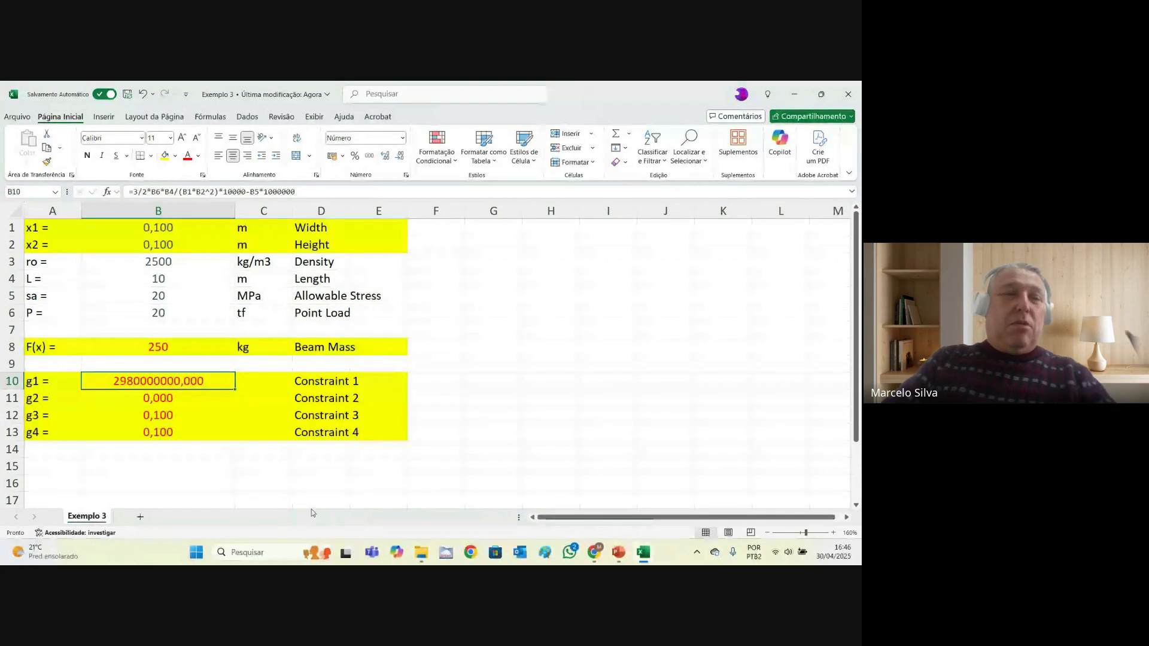
{"action": "left_click", "coordinate": [170, 400]}
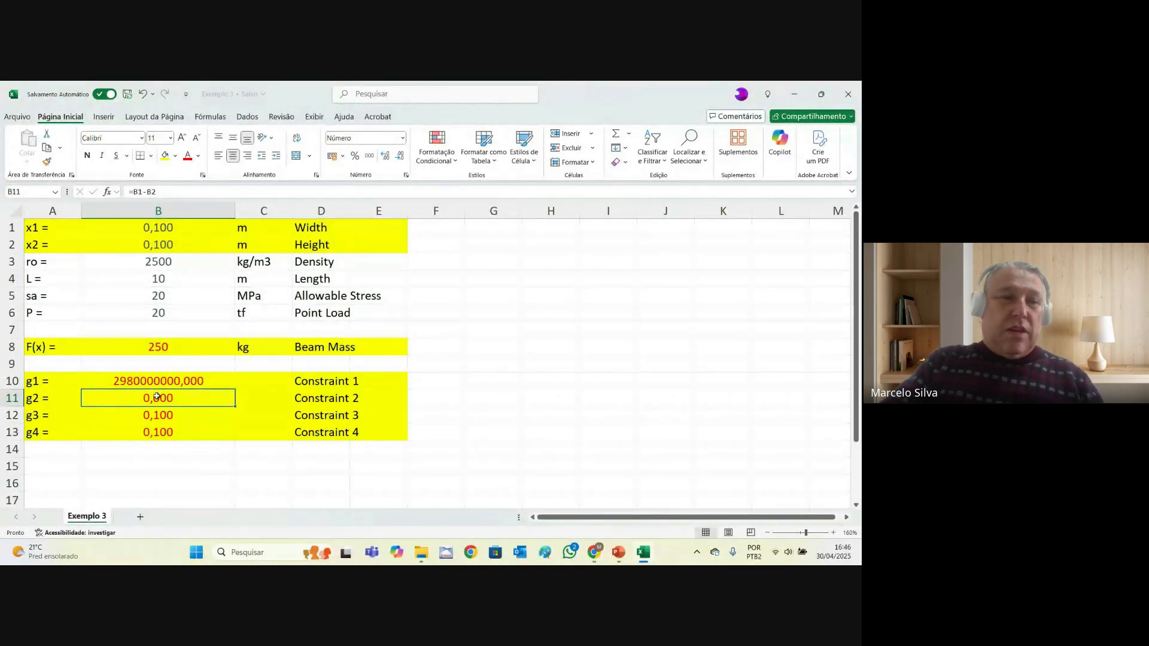
{"action": "left_click", "coordinate": [173, 417]}
{"action": "left_click", "coordinate": [170, 434]}
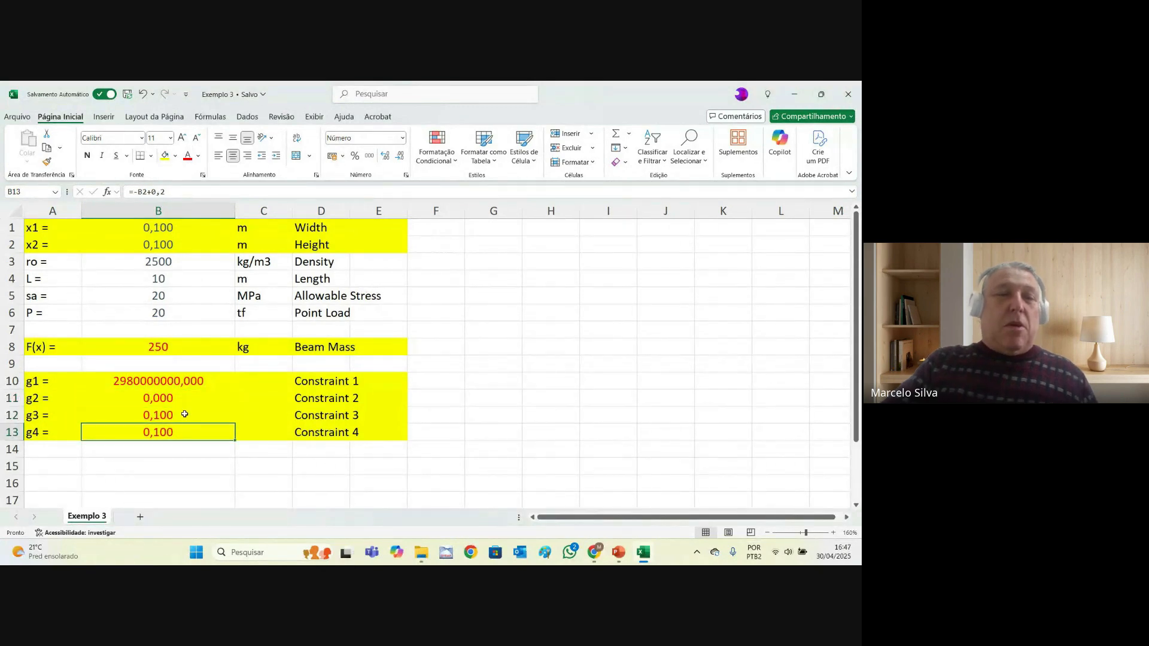
{"action": "left_click_drag", "start_coordinate": [160, 378], "coordinate": [165, 435]}
{"action": "left_click", "coordinate": [164, 381]}
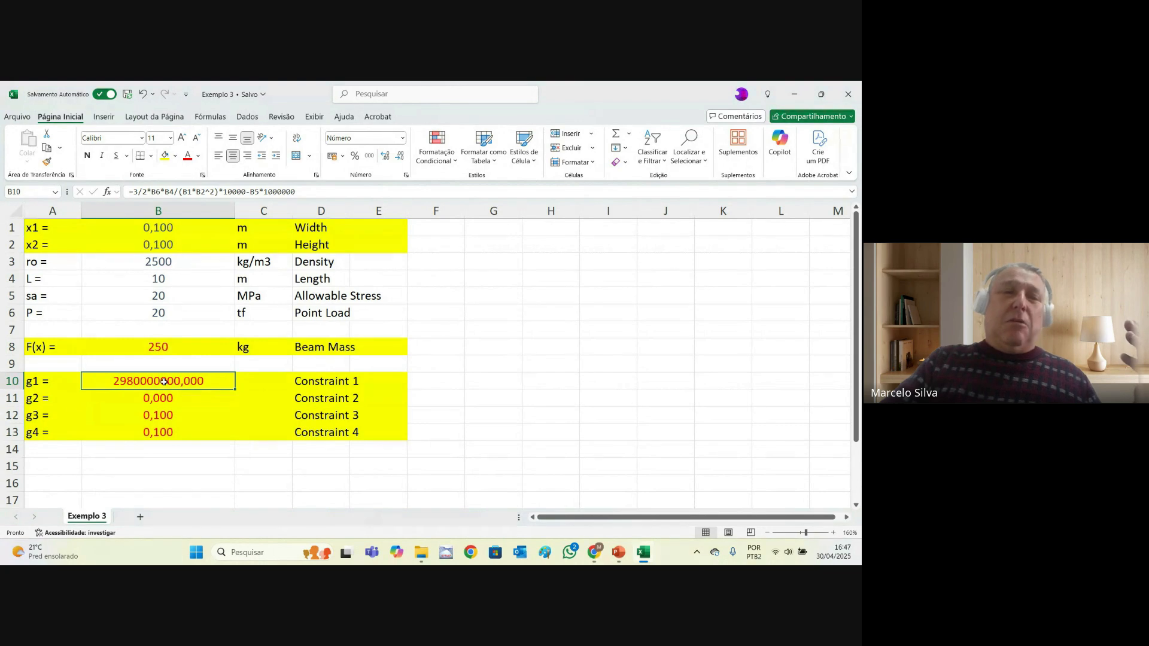
{"action": "left_click", "coordinate": [160, 418]}
{"action": "left_click", "coordinate": [160, 432]}
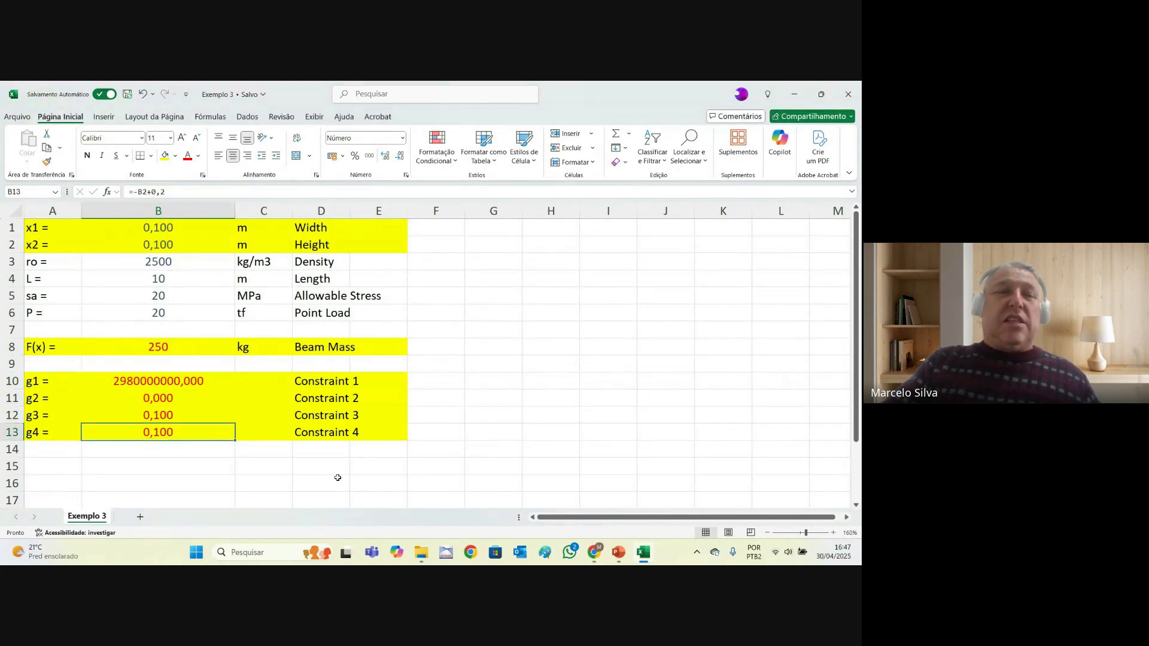
{"action": "left_click", "coordinate": [177, 397]}
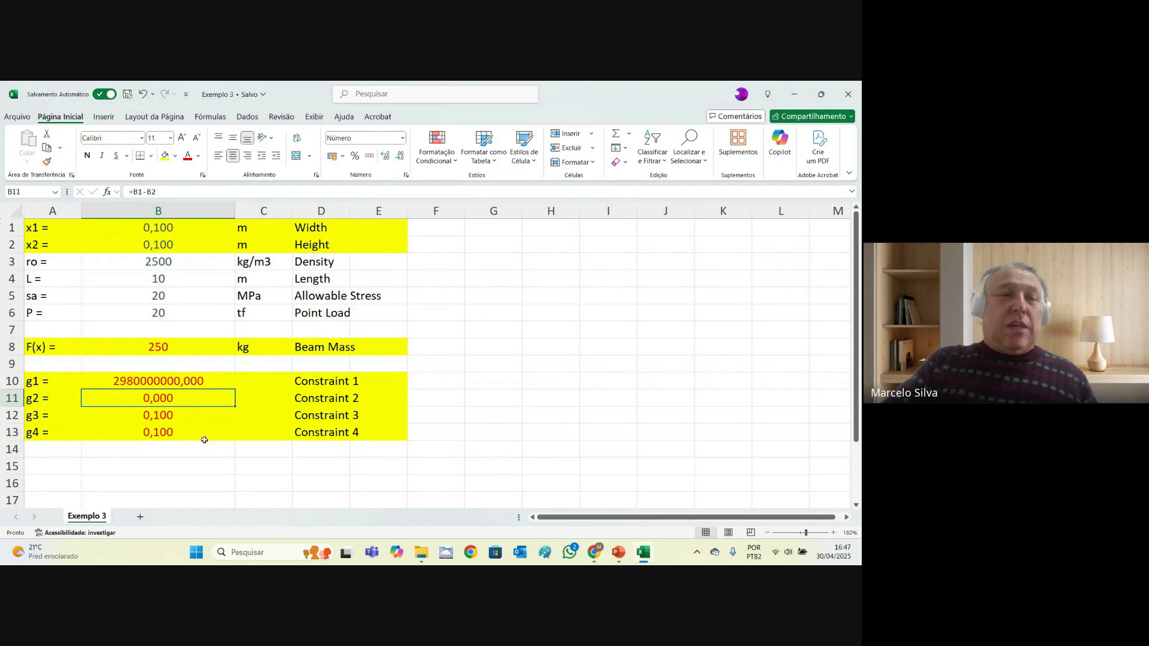
- Run Solver with GRG Não Linear to minimize beam mass B8 by changing B1:B2, with B10 to B13 <= 0, and keep the solution
{"action": "left_click", "coordinate": [247, 117]}
{"action": "left_click", "coordinate": [815, 134]}
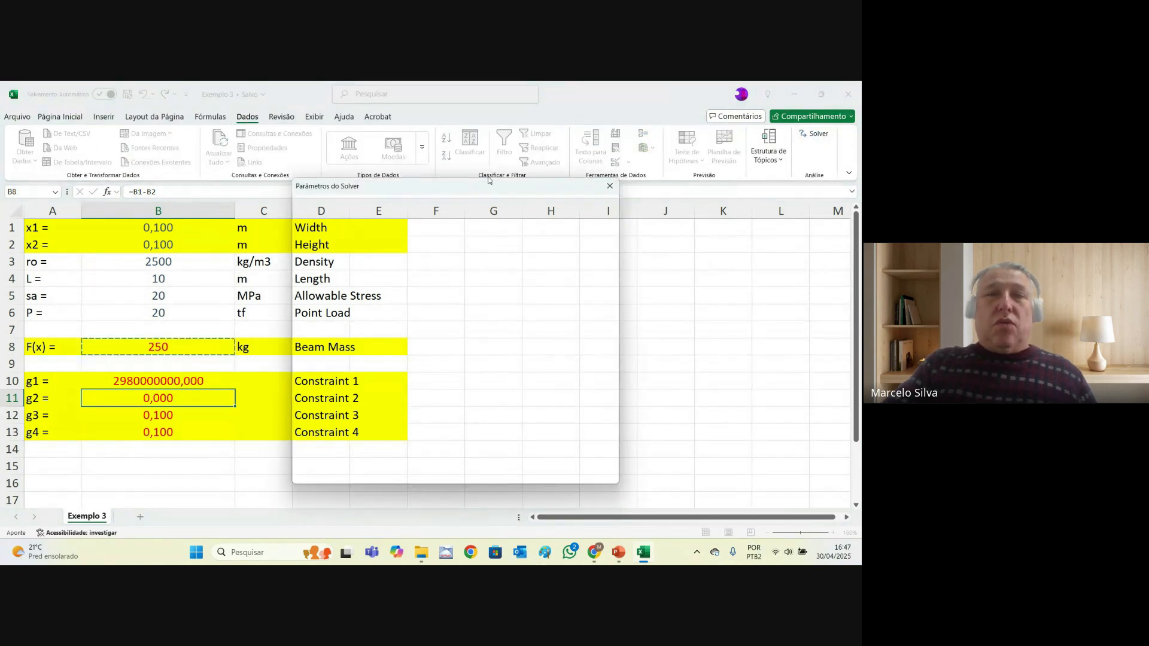
{"action": "left_click_drag", "start_coordinate": [488, 183], "coordinate": [707, 200]}
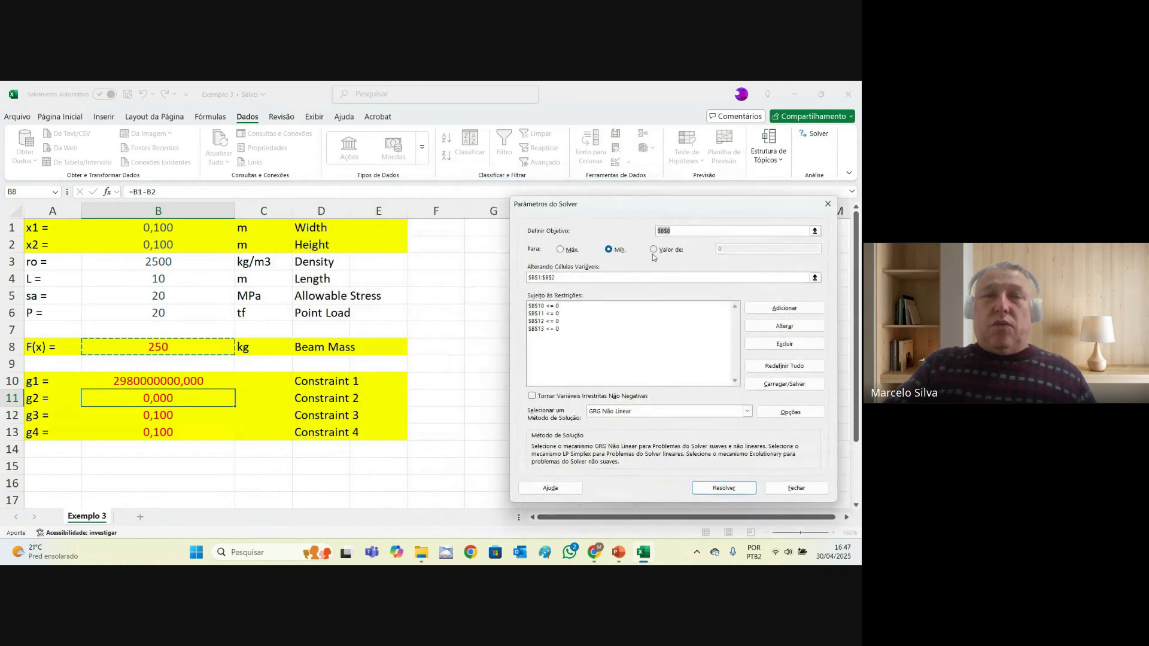
{"action": "left_click", "coordinate": [680, 233]}
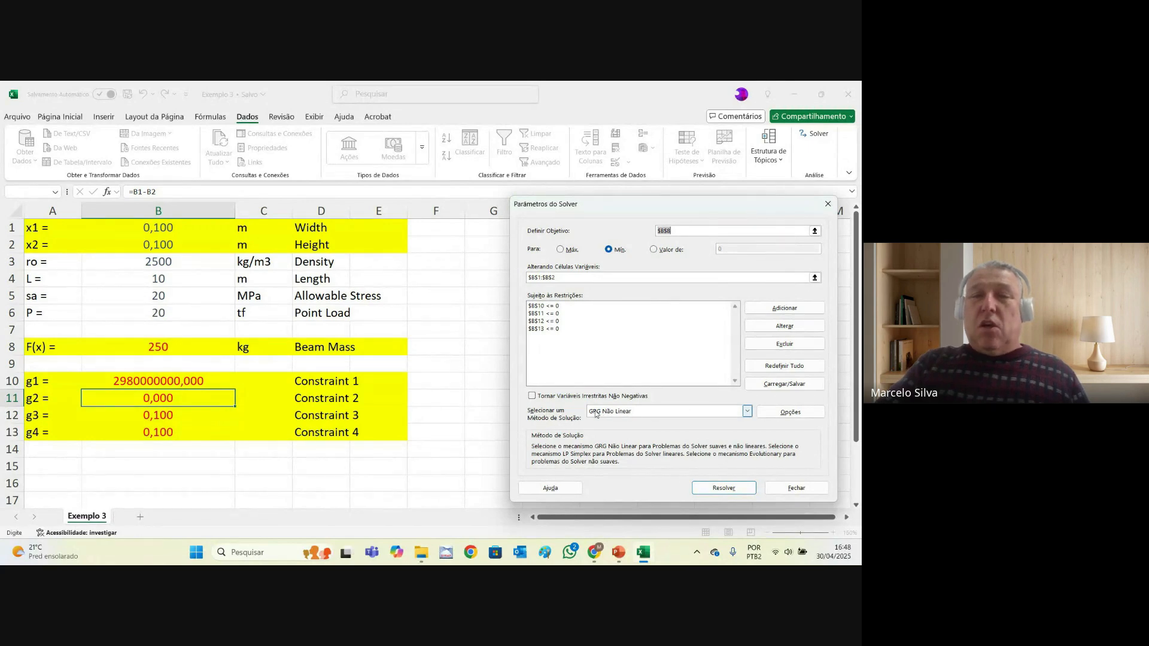
{"action": "left_click", "coordinate": [740, 492]}
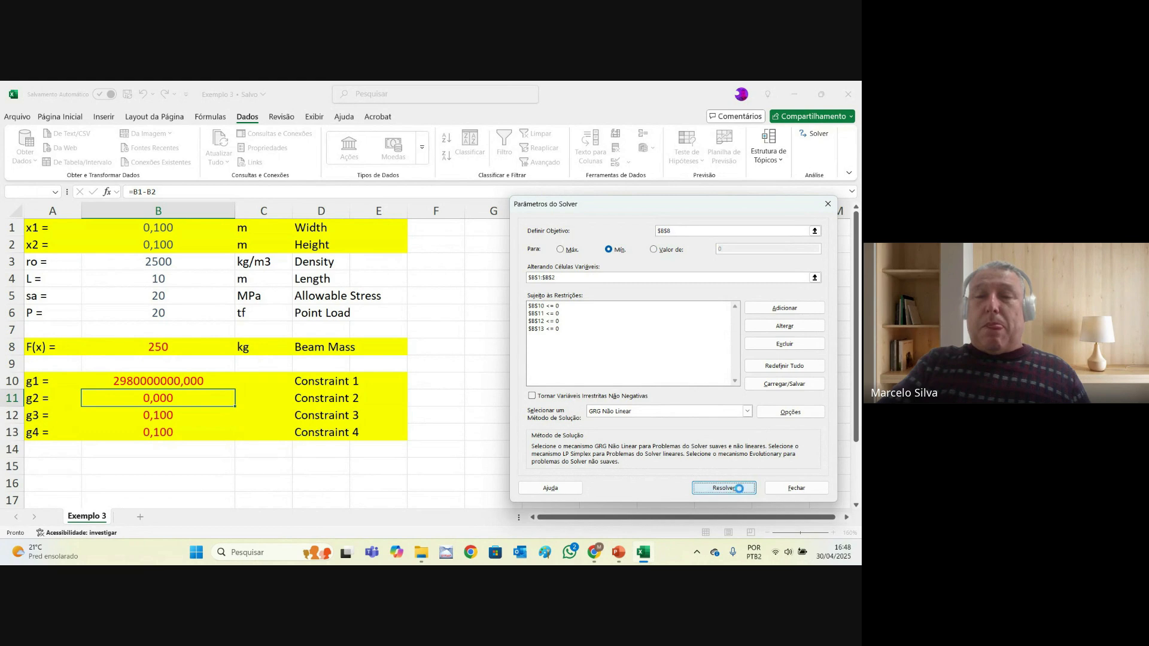
{"action": "left_click", "coordinate": [314, 340]}
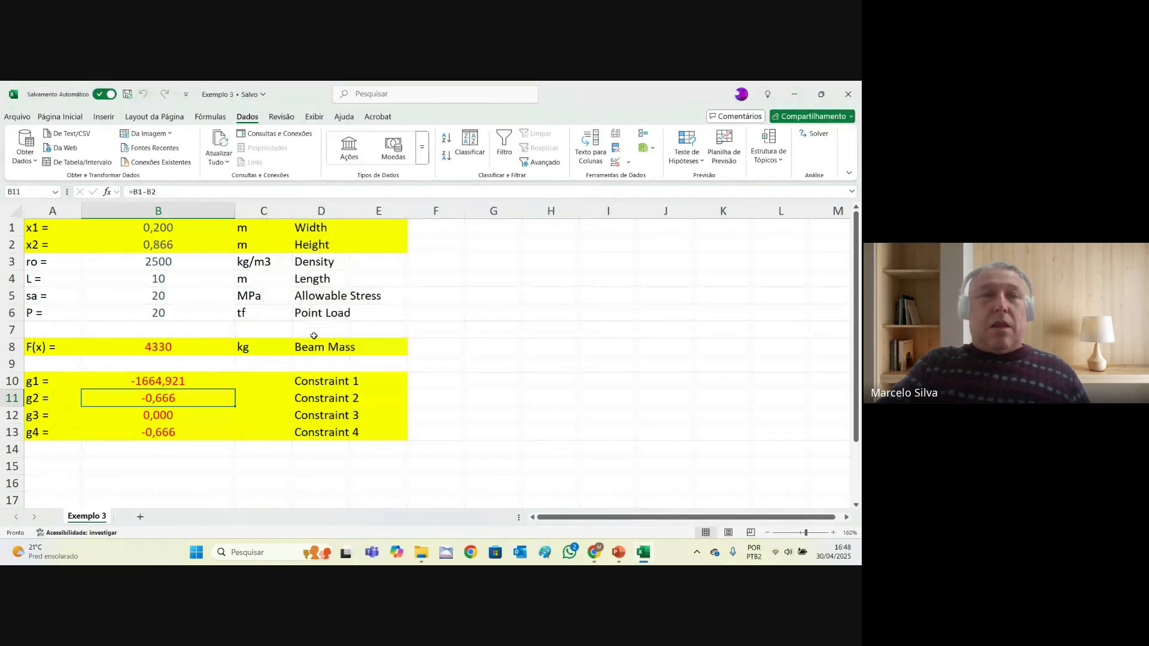
- Review the optimized width and height, and rerun Solver from these values with the same settings, keeping the solution
{"action": "left_click", "coordinate": [164, 230]}
{"action": "left_click", "coordinate": [166, 245]}
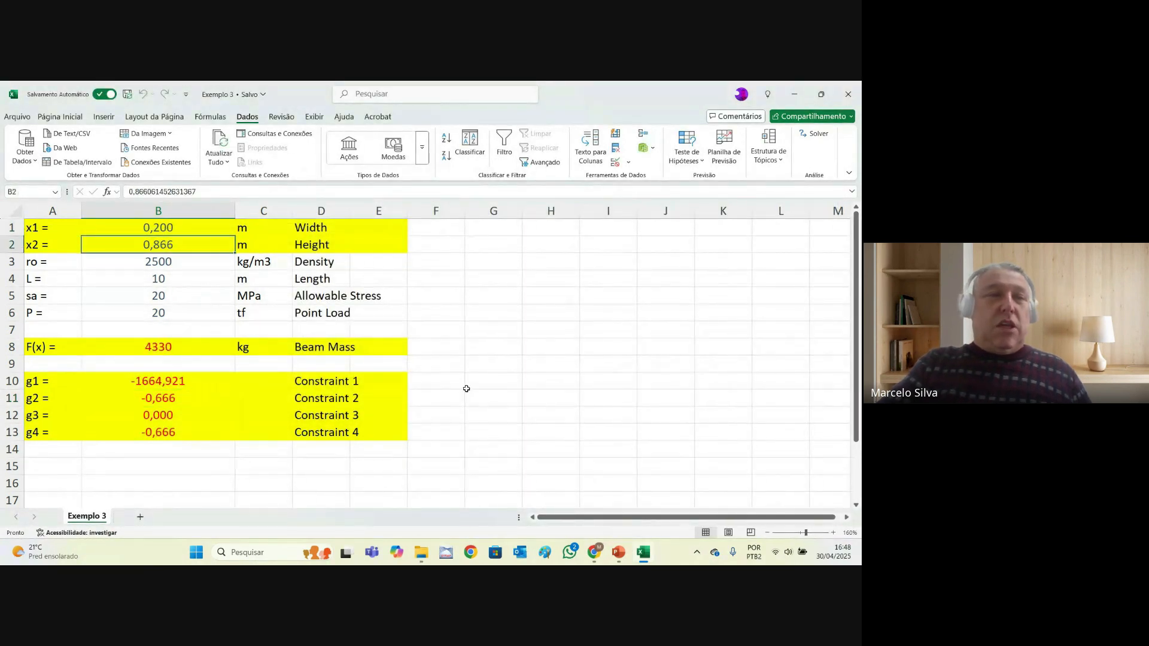
{"action": "left_click", "coordinate": [818, 134]}
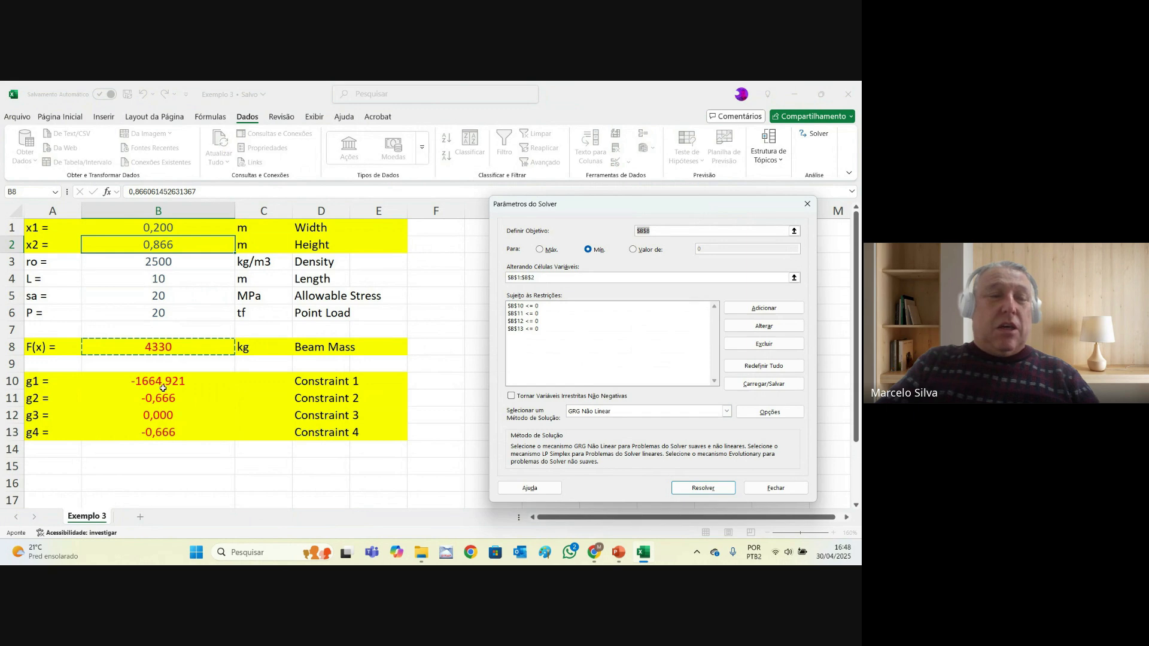
{"action": "key", "text": "Escape"}
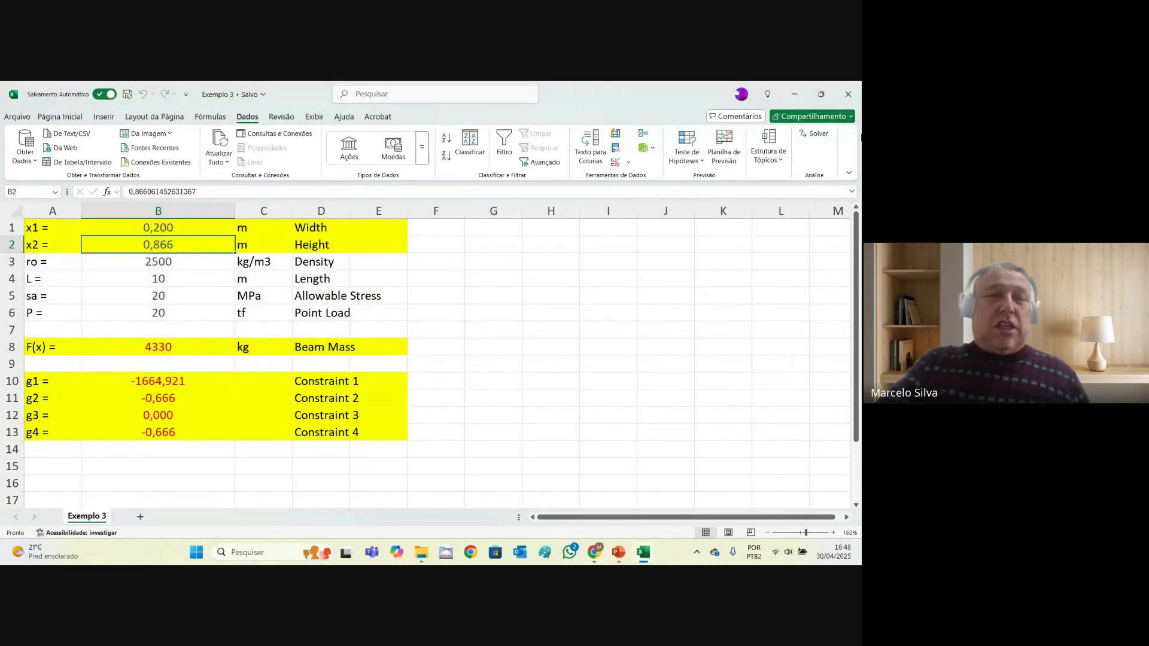
{"action": "left_click", "coordinate": [815, 134]}
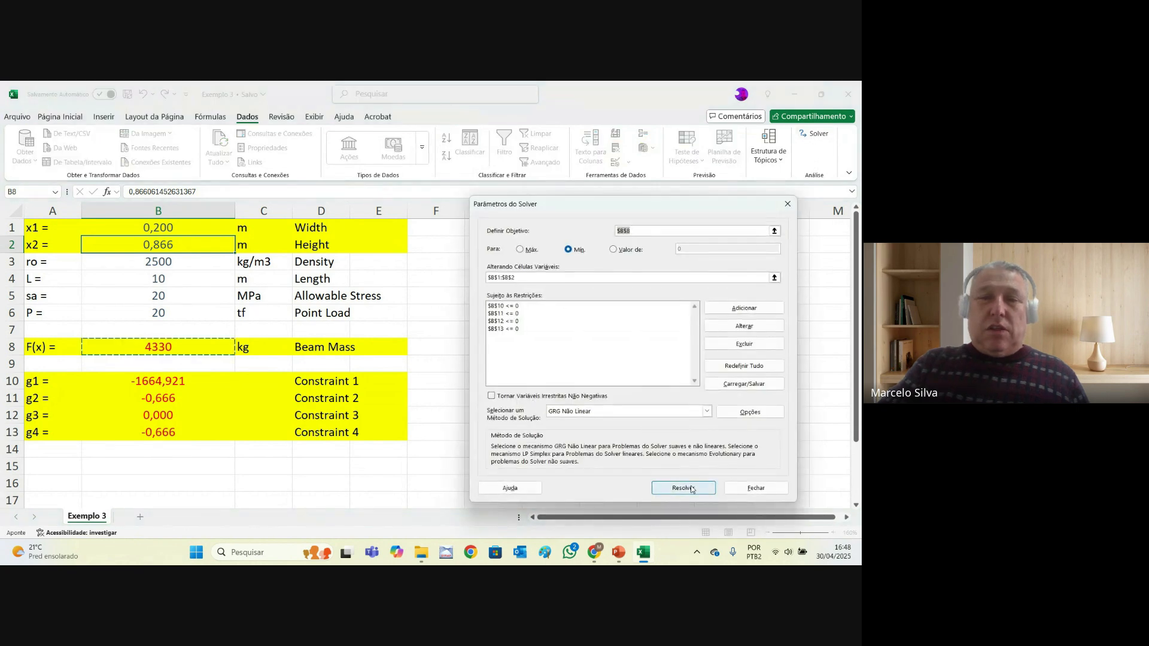
{"action": "left_click", "coordinate": [683, 487]}
{"action": "left_click", "coordinate": [297, 336]}
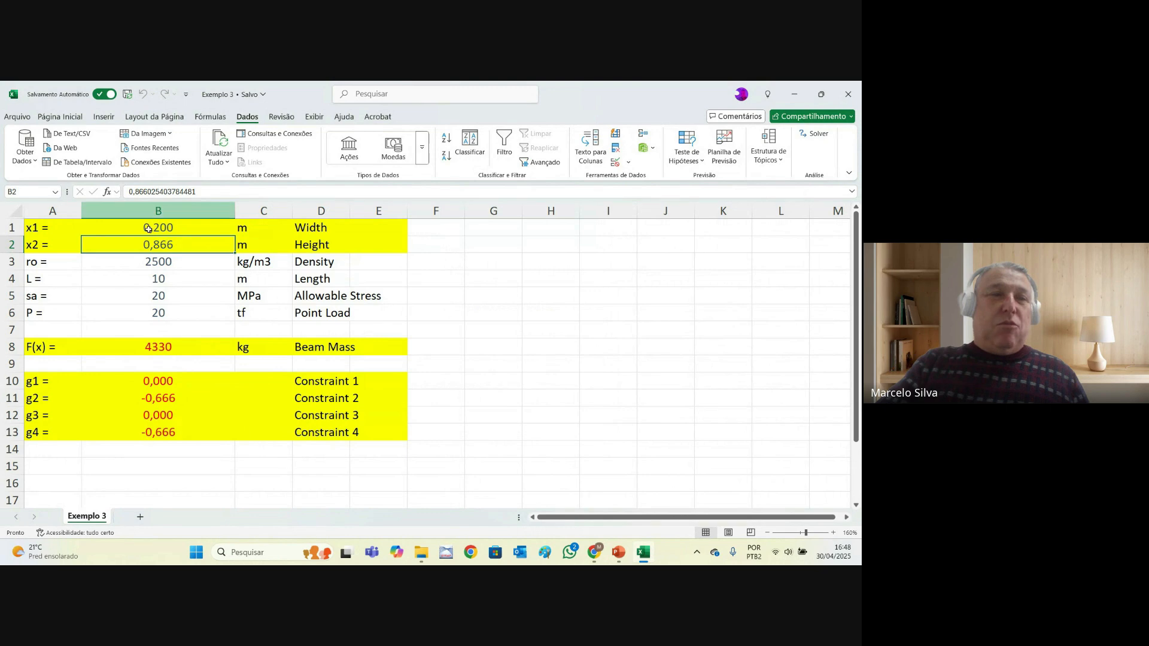
- Check the Constraint 1 cell and run Solver once more from the current solution, keeping the result
{"action": "left_click", "coordinate": [163, 380]}
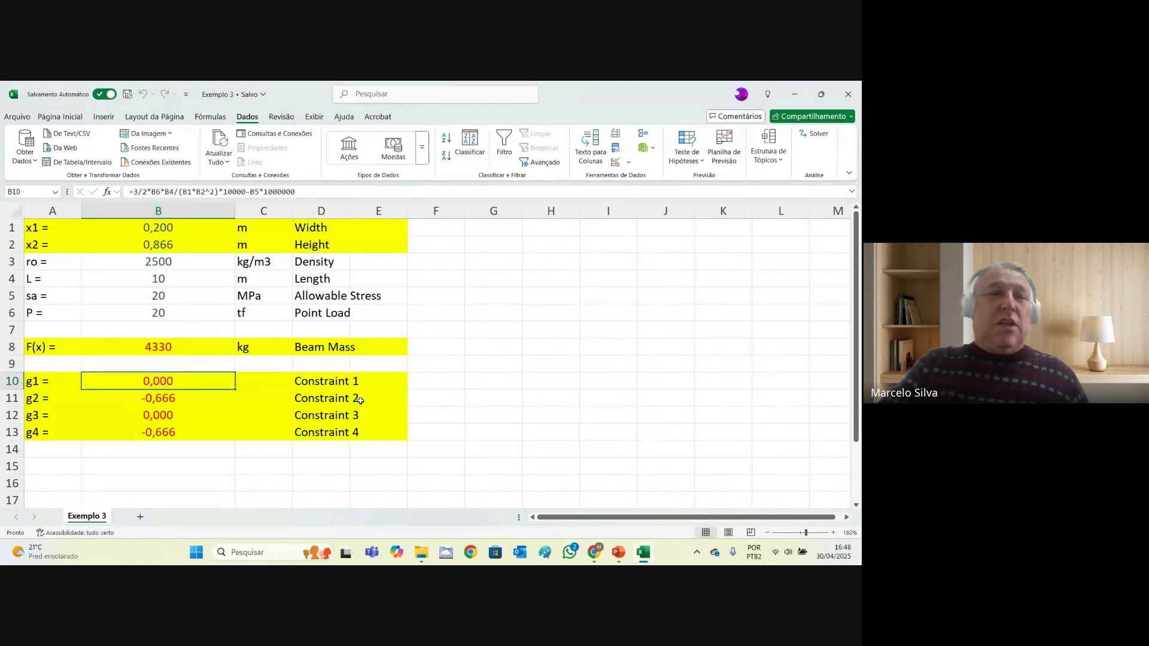
{"action": "left_click", "coordinate": [823, 137]}
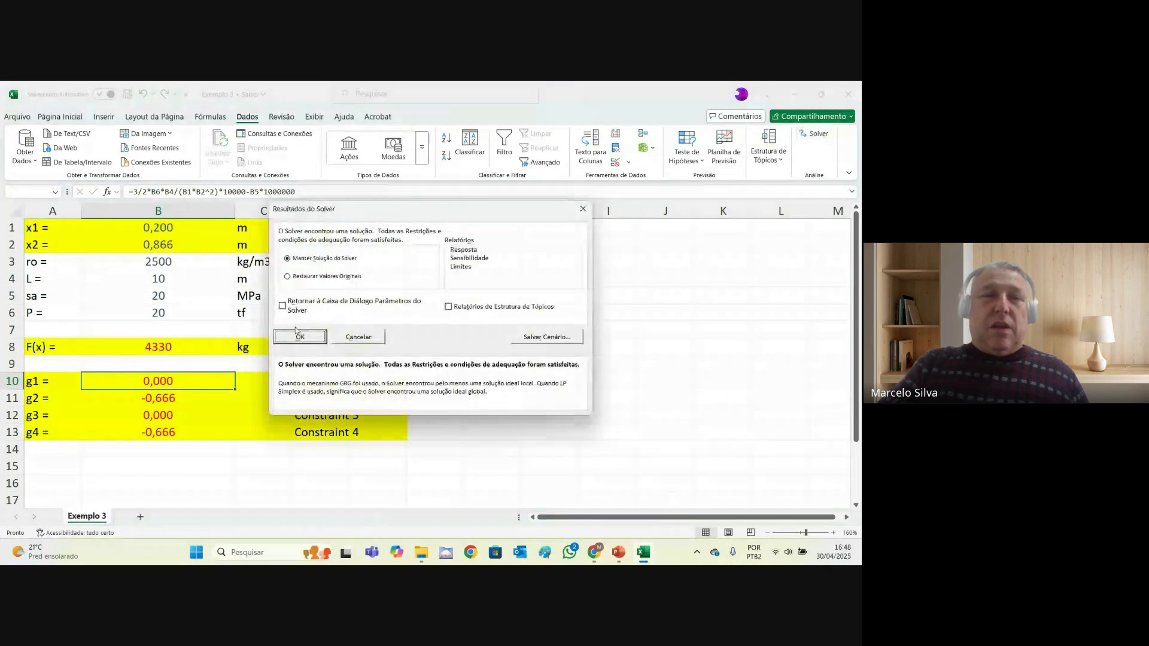
{"action": "left_click", "coordinate": [294, 331]}
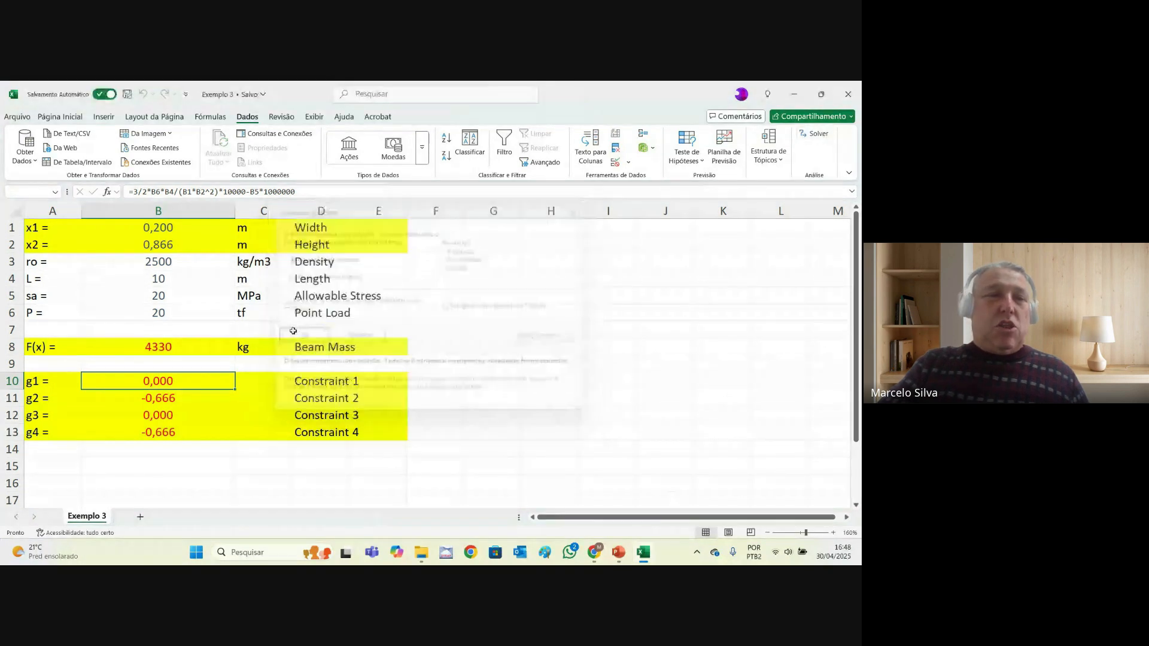
- Review the optimized beam mass and width cells, and switch to the PowerPoint slide show with the Exemplo 3 Excel expressions
{"action": "left_click", "coordinate": [171, 347]}
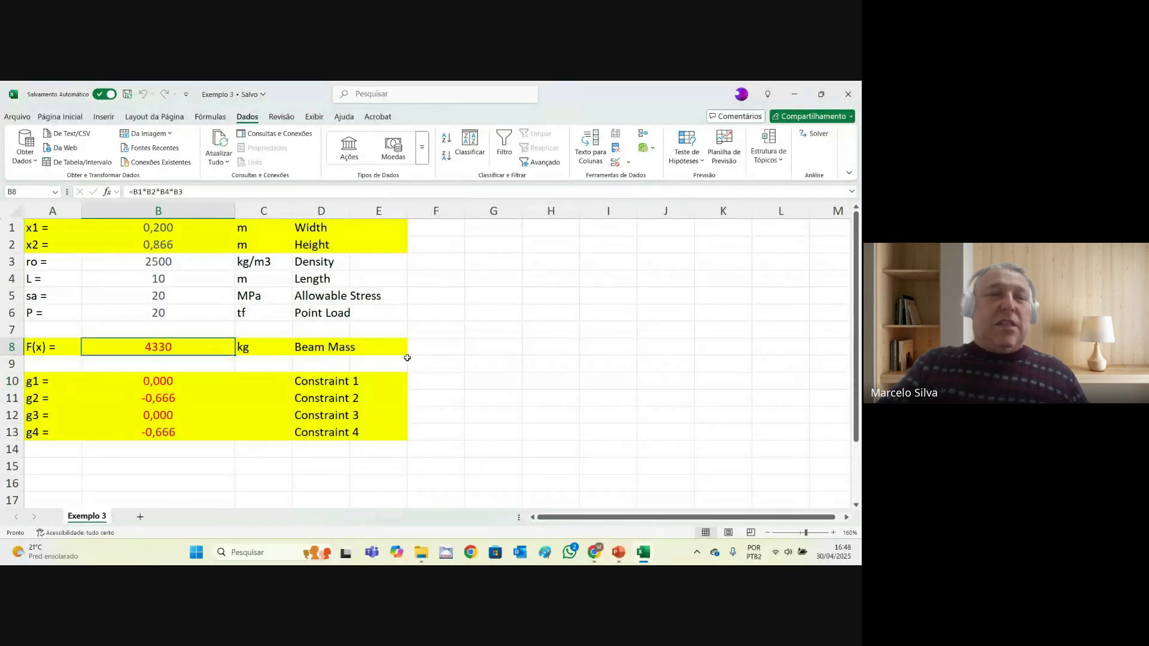
{"action": "left_click", "coordinate": [195, 238]}
{"action": "left_click", "coordinate": [183, 231]}
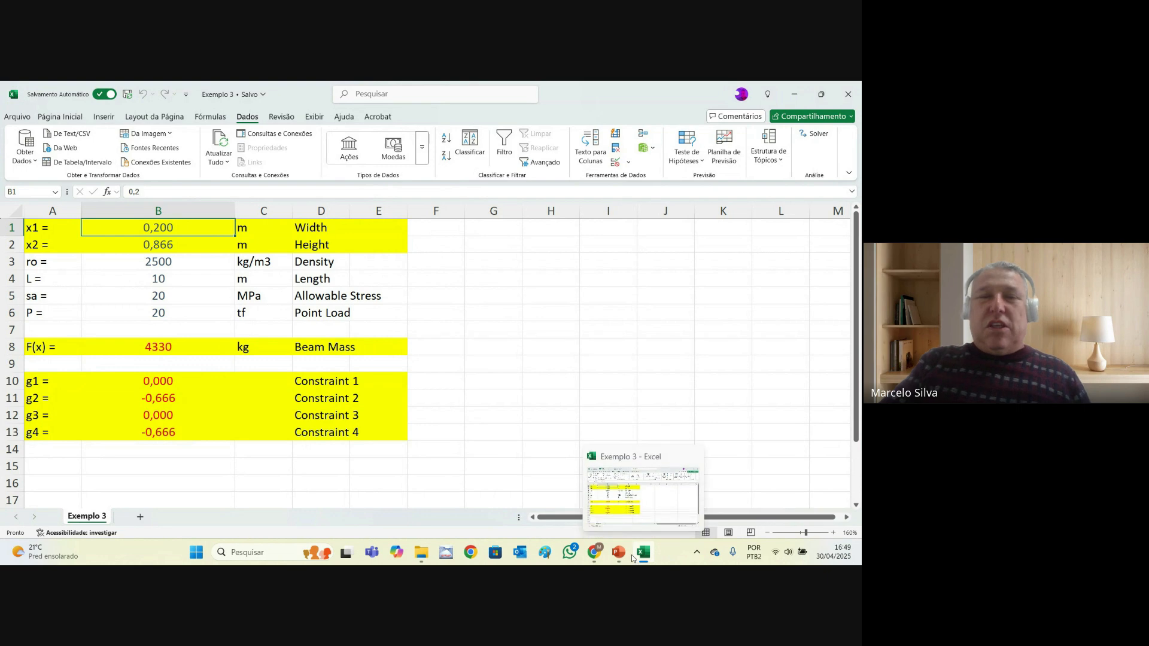
{"action": "left_click", "coordinate": [165, 345]}
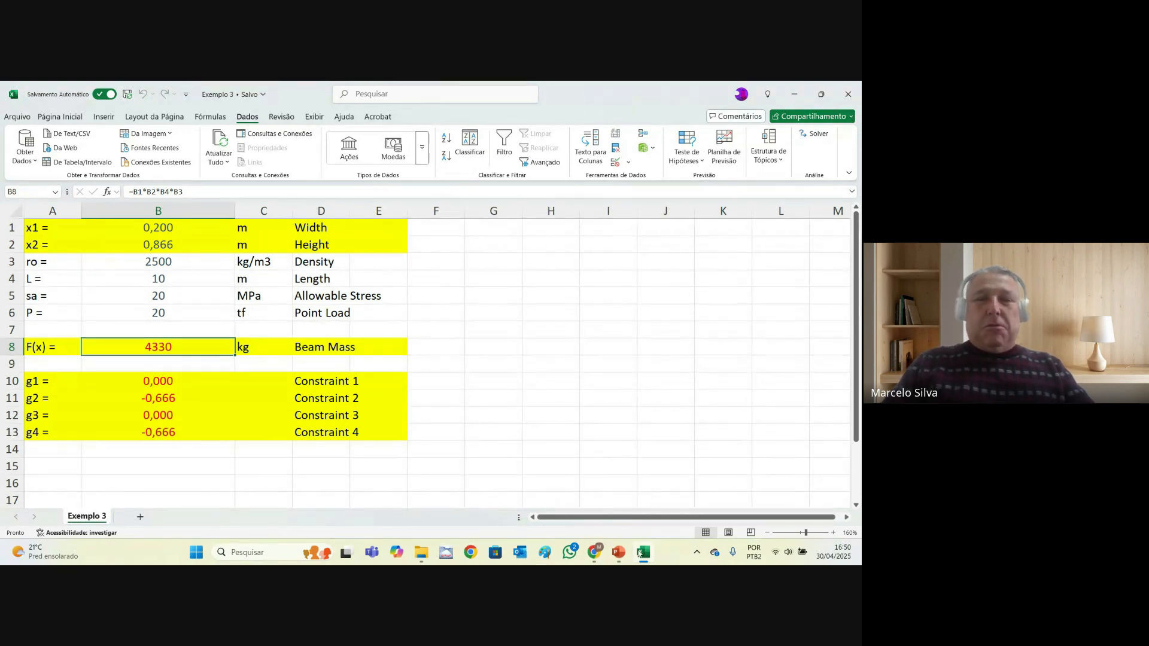
{"action": "mouse_move", "coordinate": [623, 560]}
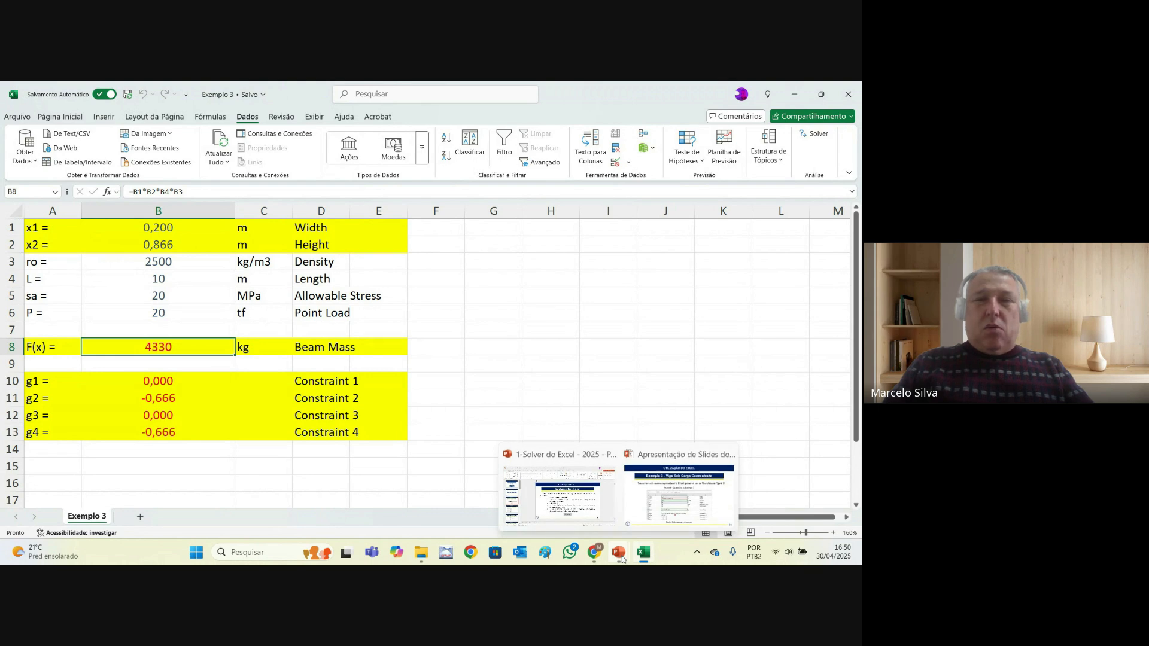
{"action": "left_click", "coordinate": [678, 493]}
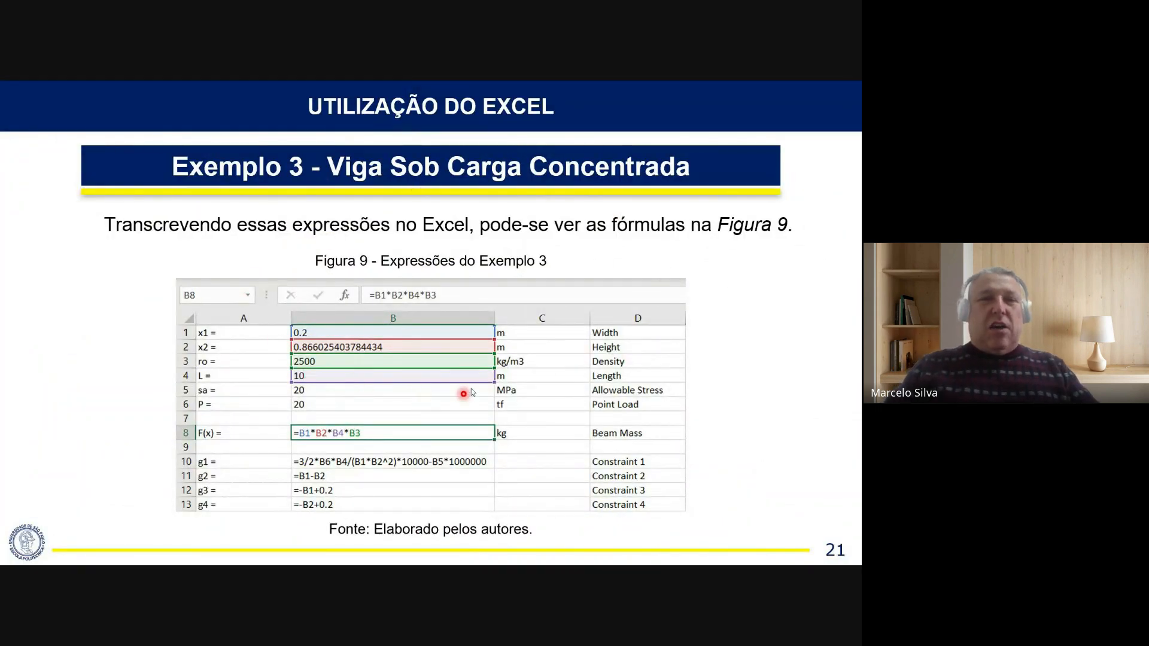
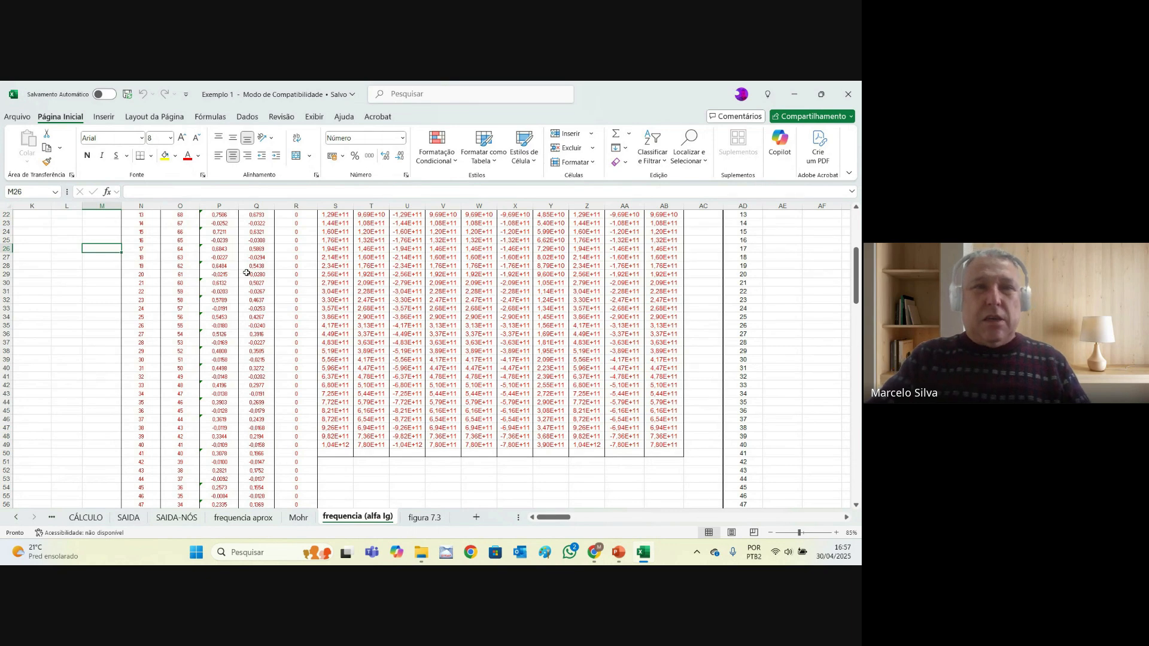
- Examine the eigenvalue computation block on the frequencia (alfa Ig) worksheet of Exemplo 1, including the lamb value in L12
{"action": "scroll", "coordinate": [419, 490], "scroll_direction": "up", "scroll_amount": 7}
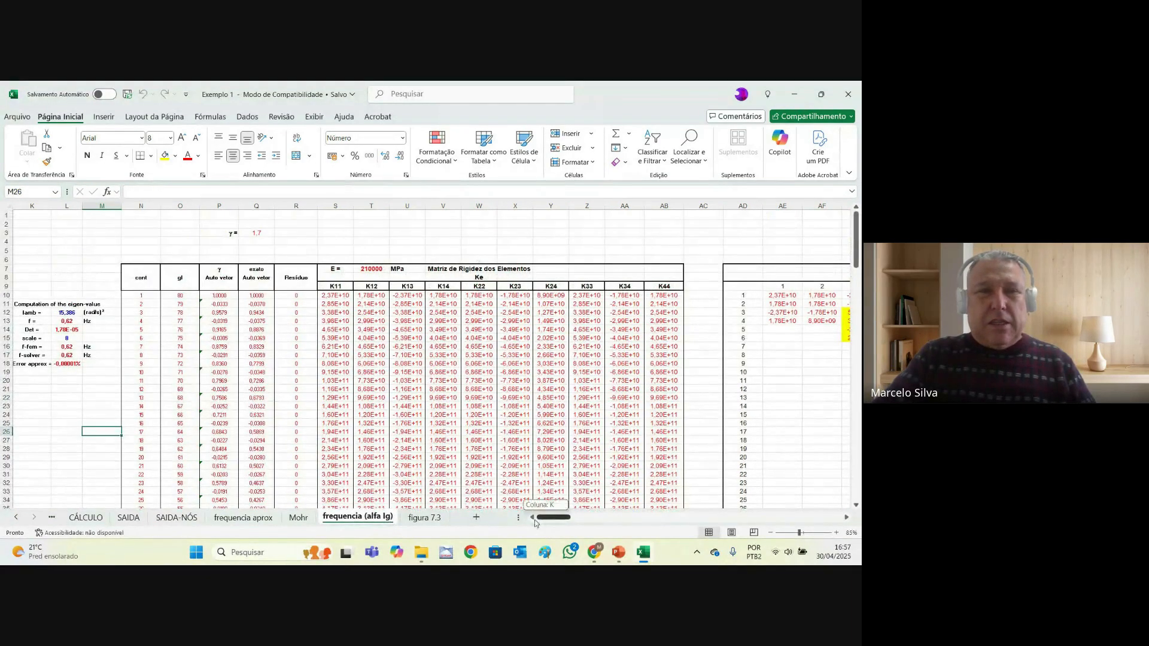
{"action": "scroll", "coordinate": [21, 378], "scroll_direction": "up", "scroll_amount": 2, "text": "ctrl"}
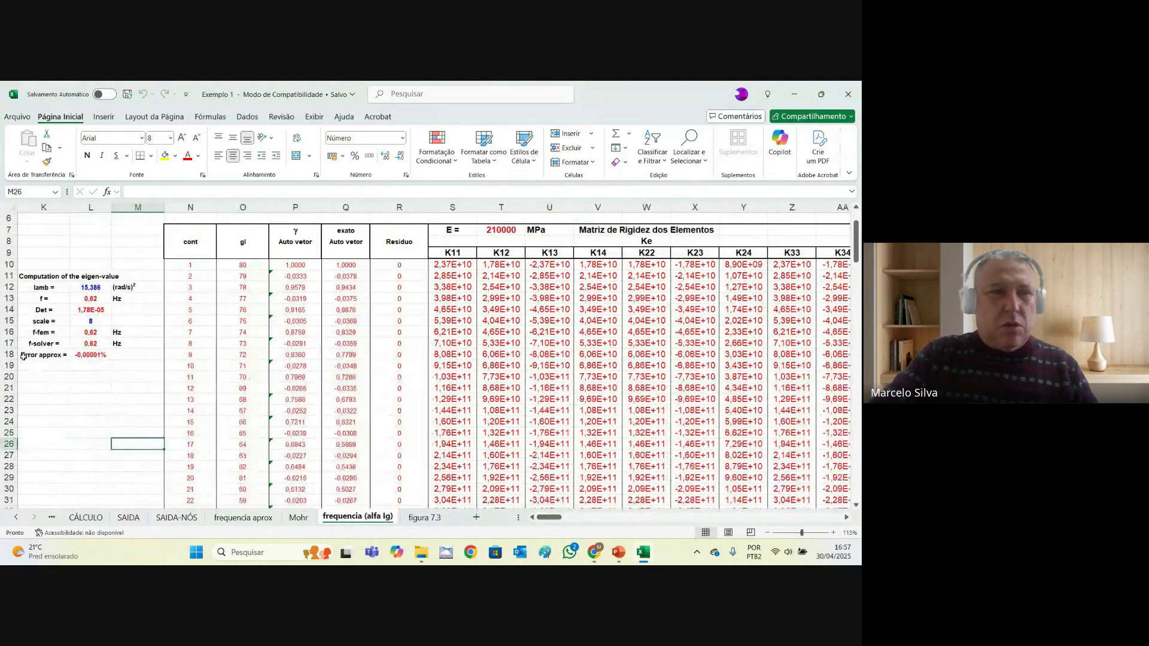
{"action": "scroll", "coordinate": [536, 523], "scroll_direction": "up", "scroll_amount": 2, "text": "ctrl"}
{"action": "left_click_drag", "start_coordinate": [560, 524], "coordinate": [556, 523]}
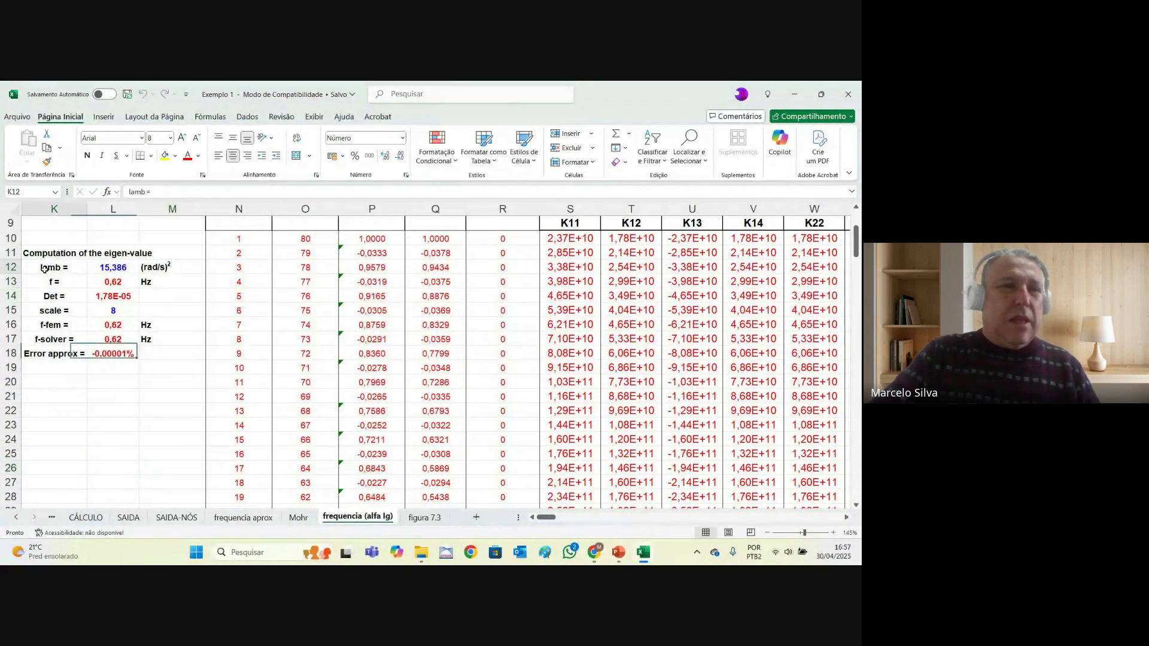
{"action": "left_click", "coordinate": [105, 269]}
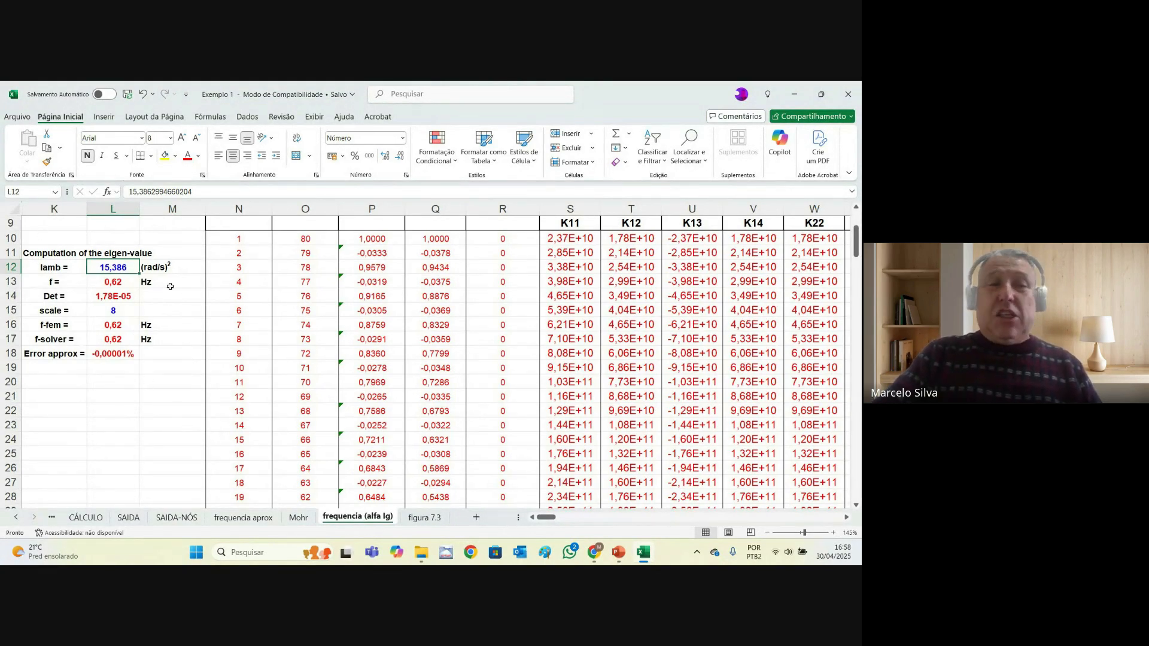
- Check the f and f-fem cells of the eigenvalue computation, and set the lamb value in L12 to 40
{"action": "left_click", "coordinate": [112, 281]}
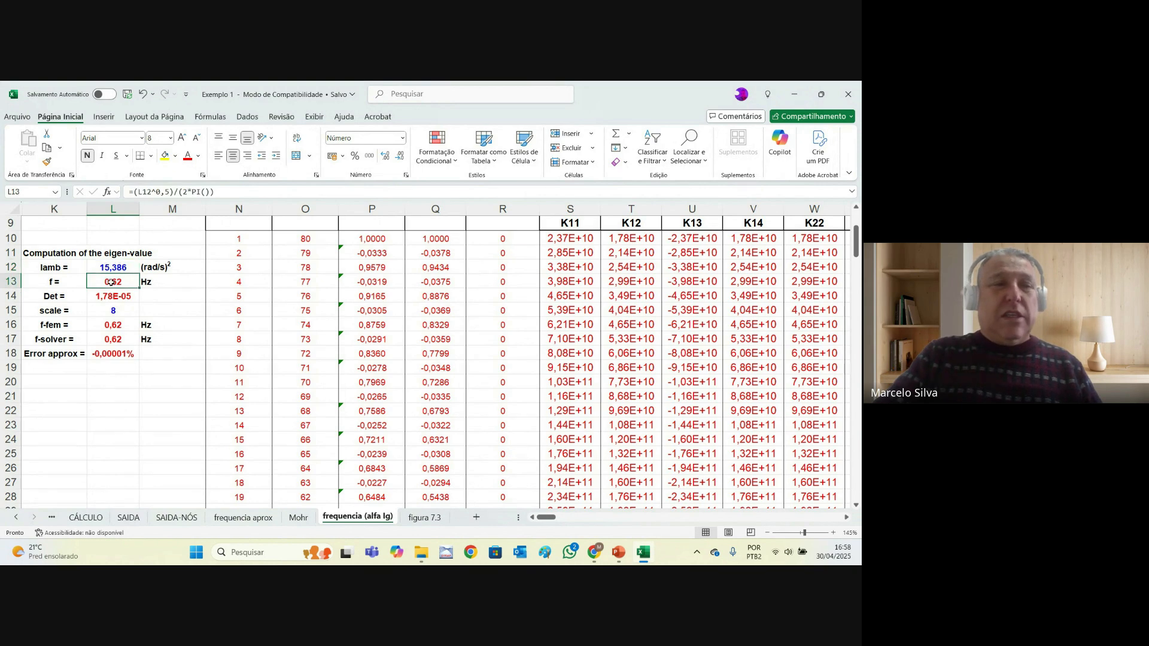
{"action": "left_click", "coordinate": [122, 326]}
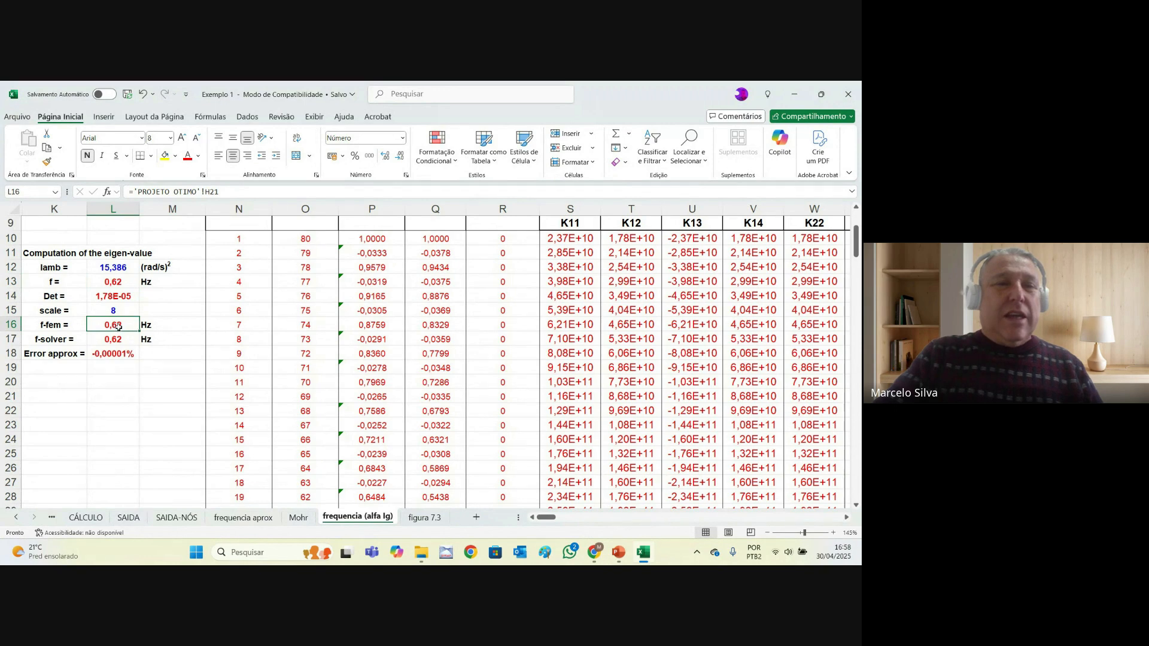
{"action": "left_click", "coordinate": [114, 286]}
{"action": "left_click", "coordinate": [123, 268]}
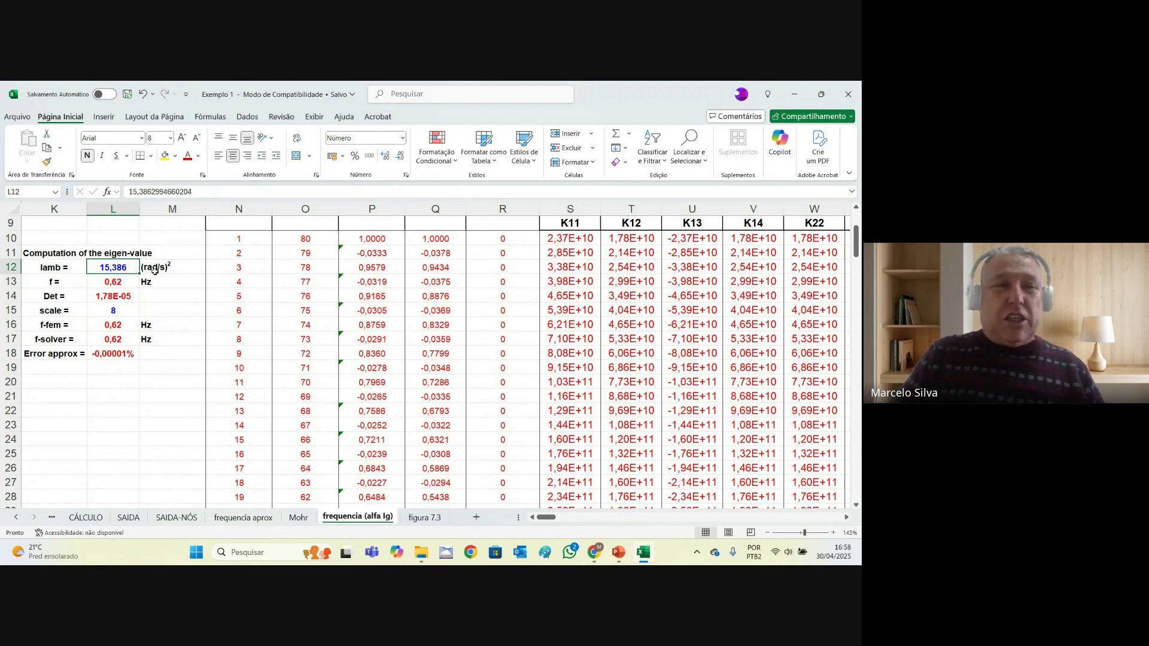
{"action": "type", "text": "40"}
{"action": "key", "text": "Return"}
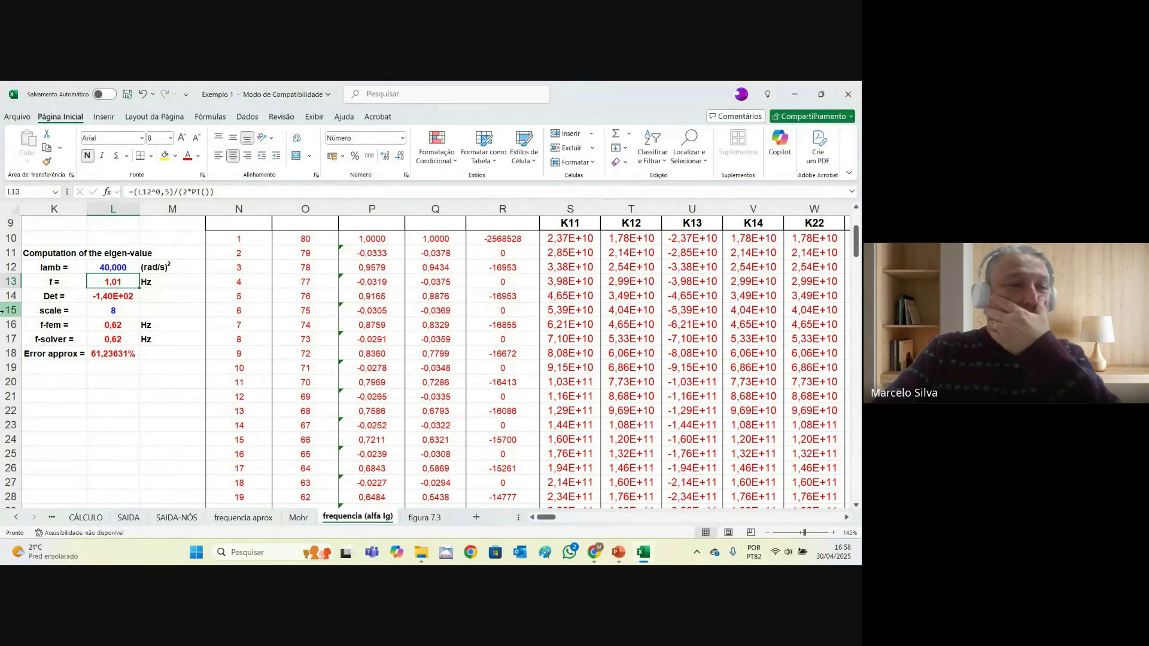
- Examine the element stiffness matrices and the overall layout of the tower matrices on the frequencia (alfa Ig) worksheet
{"action": "left_click", "coordinate": [543, 519]}
{"action": "left_click_drag", "start_coordinate": [543, 519], "coordinate": [577, 519]}
{"action": "scroll", "coordinate": [550, 411], "scroll_direction": "down", "scroll_amount": 5, "text": "ctrl"}
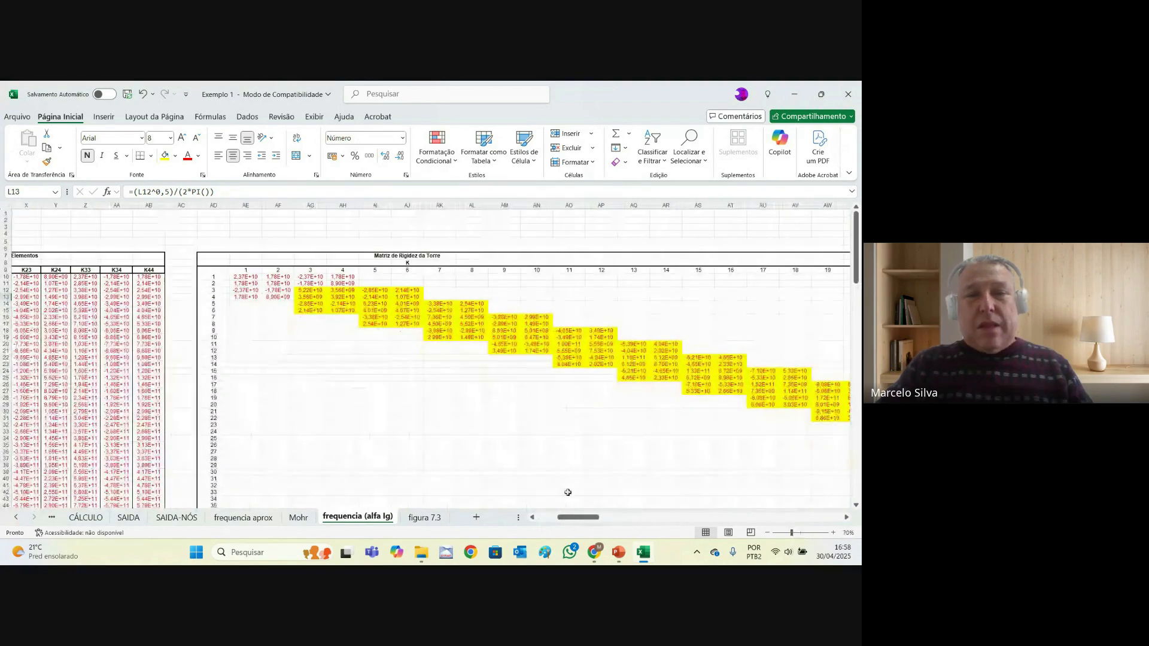
{"action": "left_click_drag", "start_coordinate": [573, 520], "coordinate": [582, 519]}
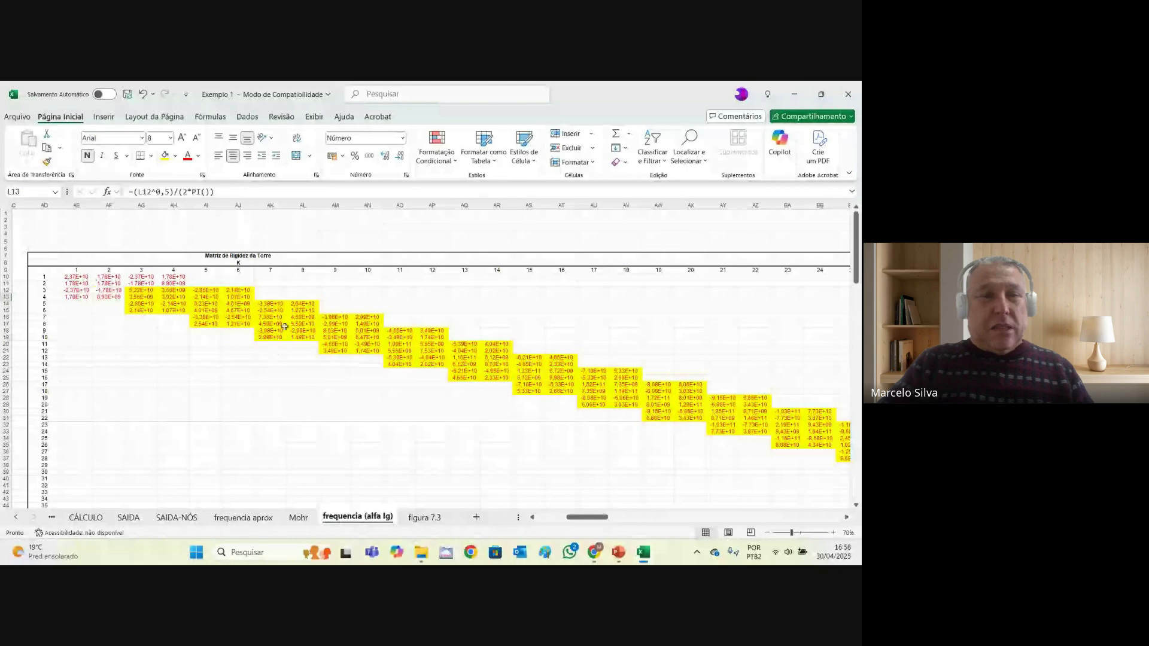
{"action": "scroll", "coordinate": [288, 325], "scroll_direction": "down", "scroll_amount": 1, "text": "ctrl"}
{"action": "scroll", "coordinate": [288, 325], "scroll_direction": "down", "scroll_amount": 1, "text": "ctrl"}
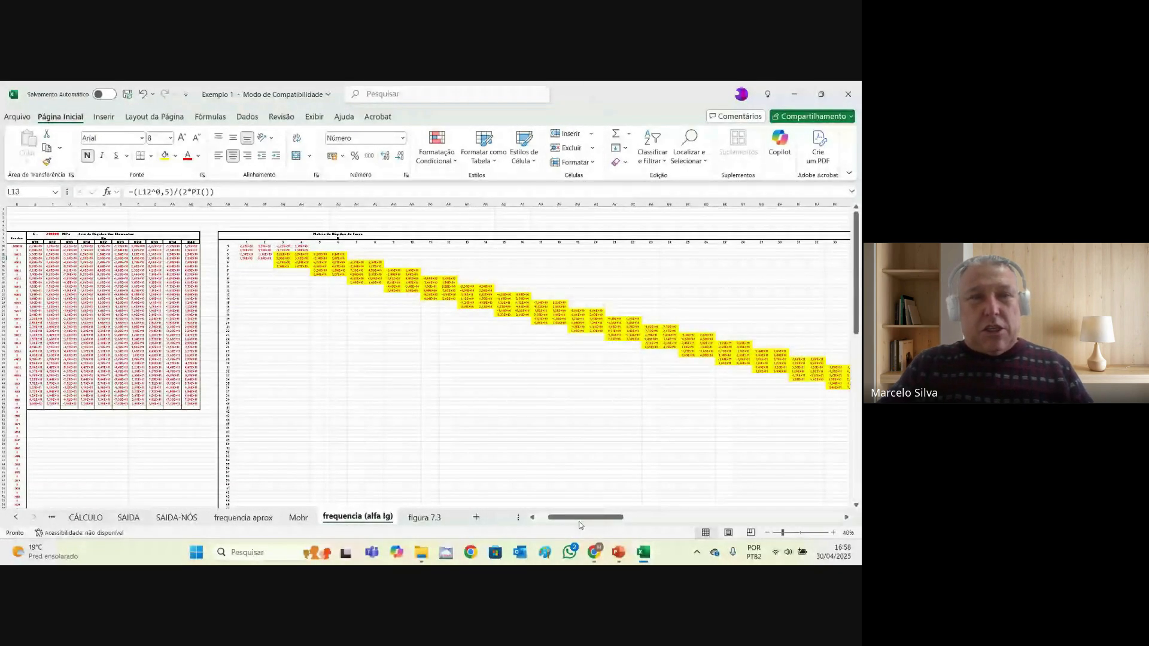
{"action": "scroll", "coordinate": [580, 525], "scroll_direction": "down", "scroll_amount": 1, "text": "ctrl"}
{"action": "mouse_move", "coordinate": [616, 518]}
{"action": "left_mouse_down"}
{"action": "mouse_move", "coordinate": [637, 523]}
{"action": "mouse_move", "coordinate": [618, 518]}
{"action": "left_mouse_up"}
{"action": "scroll", "coordinate": [487, 403], "scroll_direction": "down", "scroll_amount": 1, "text": "ctrl"}
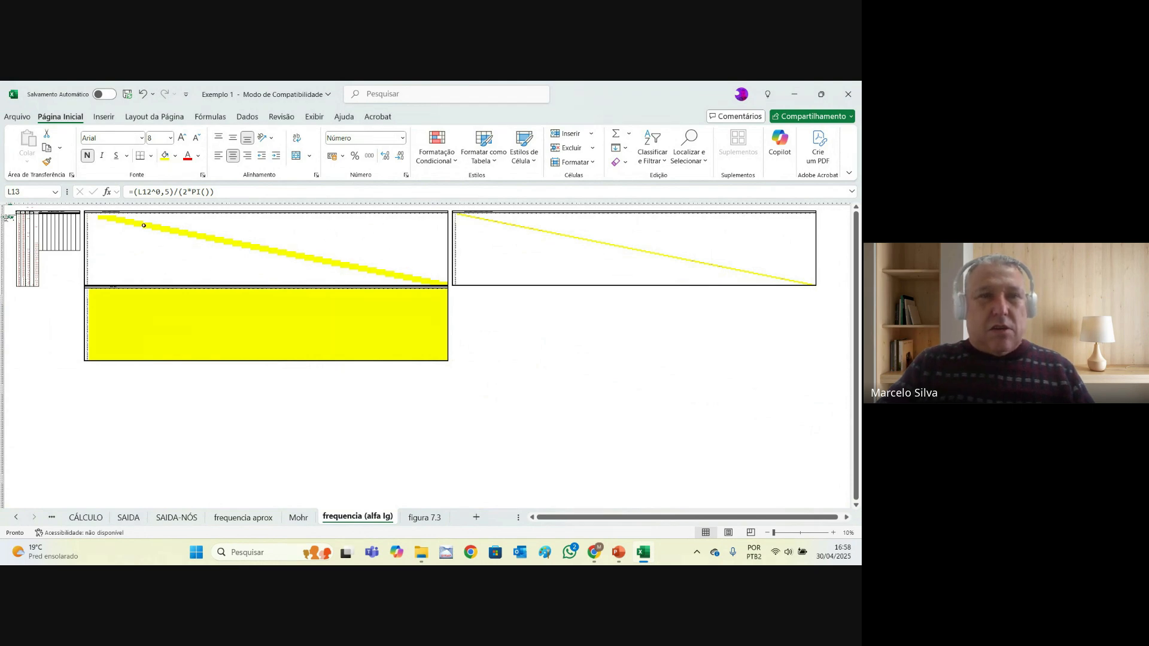
- Examine the entries of the Matriz de Rigidez da Torre (K) up close, following its highlighted diagonal band
{"action": "scroll", "coordinate": [245, 260], "scroll_direction": "up", "scroll_amount": 4}
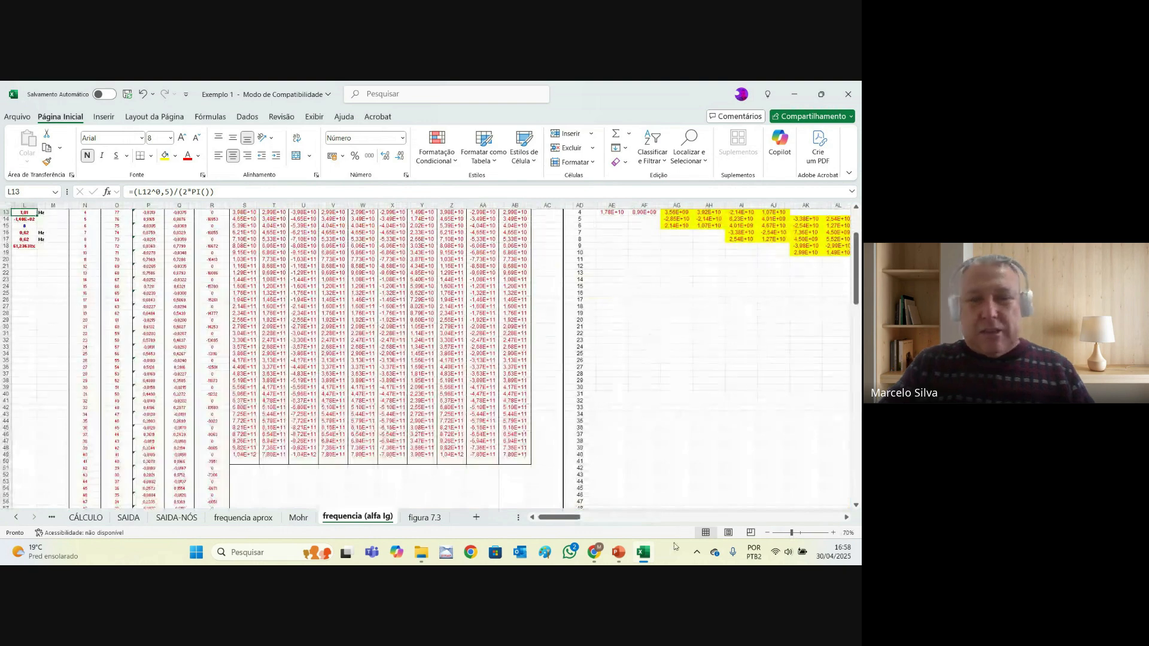
{"action": "left_click_drag", "start_coordinate": [579, 519], "coordinate": [604, 521]}
{"action": "scroll", "coordinate": [147, 319], "scroll_direction": "up", "scroll_amount": 2}
{"action": "scroll", "coordinate": [147, 319], "scroll_direction": "up", "scroll_amount": 2}
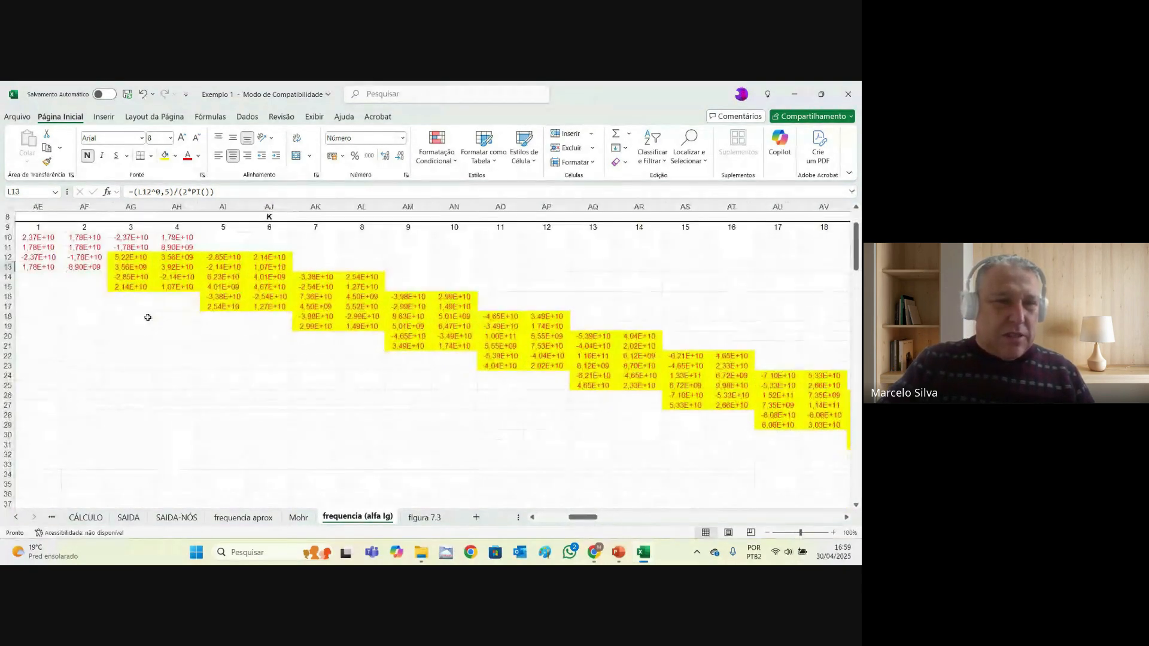
{"action": "scroll", "coordinate": [148, 317], "scroll_direction": "up", "scroll_amount": 1}
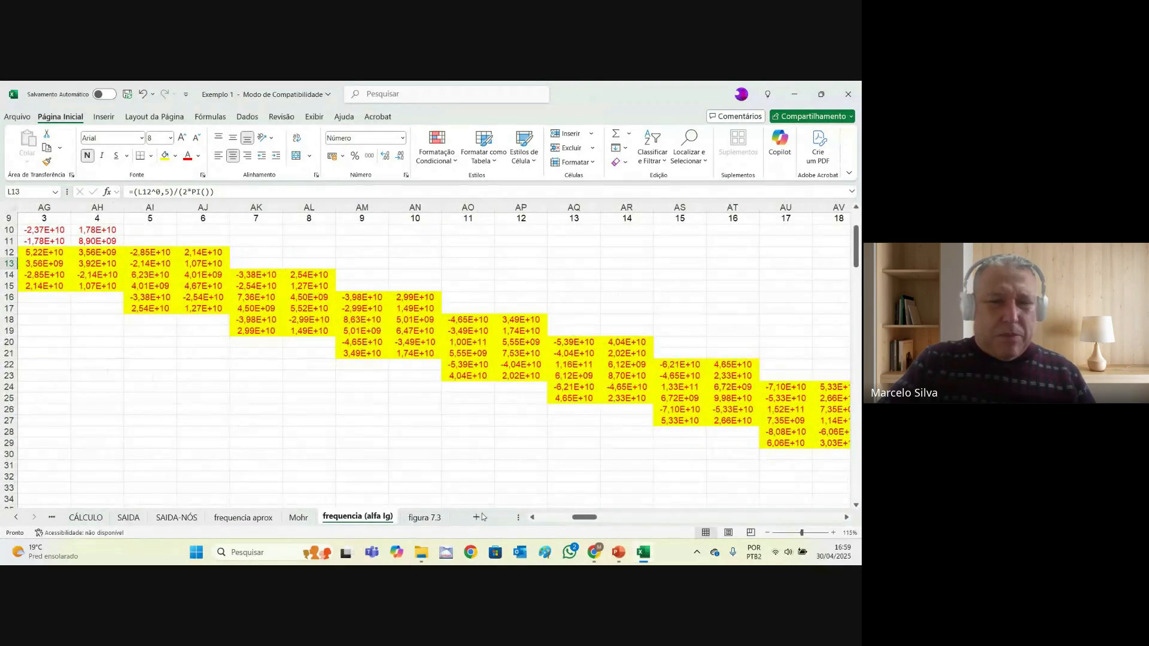
{"action": "mouse_move", "coordinate": [578, 520]}
{"action": "left_mouse_down"}
{"action": "mouse_move", "coordinate": [551, 519]}
{"action": "mouse_move", "coordinate": [567, 519]}
{"action": "left_mouse_up"}
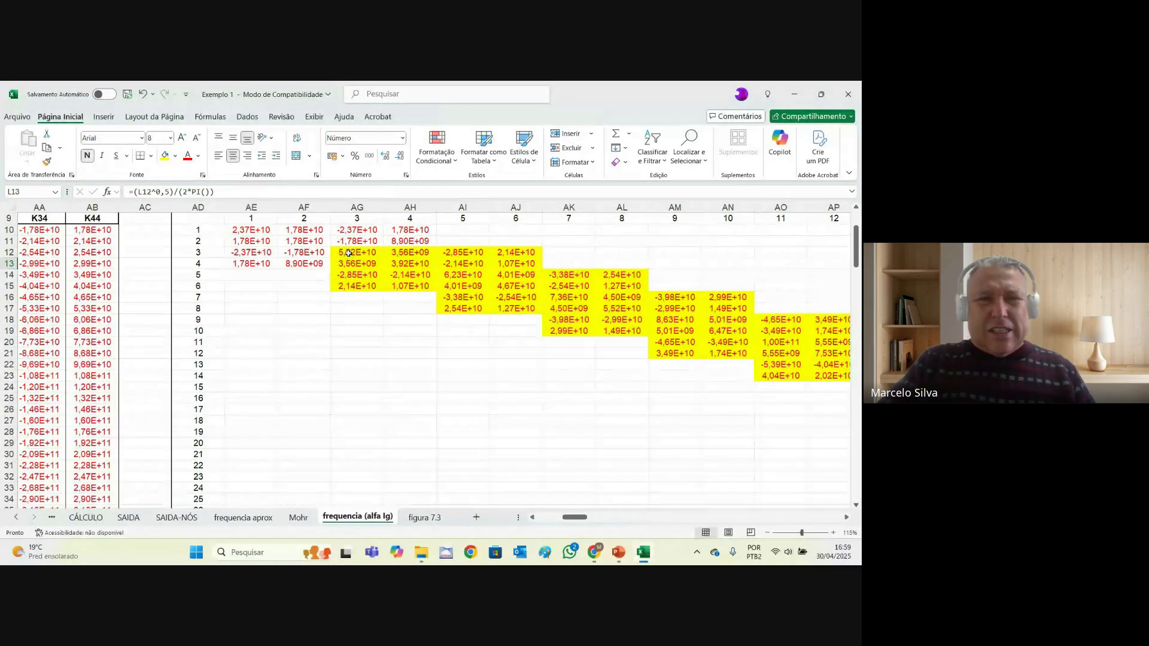
{"action": "scroll", "coordinate": [349, 269], "scroll_direction": "down", "scroll_amount": 1, "text": "ctrl"}
{"action": "scroll", "coordinate": [348, 252], "scroll_direction": "down", "scroll_amount": 2, "text": "ctrl"}
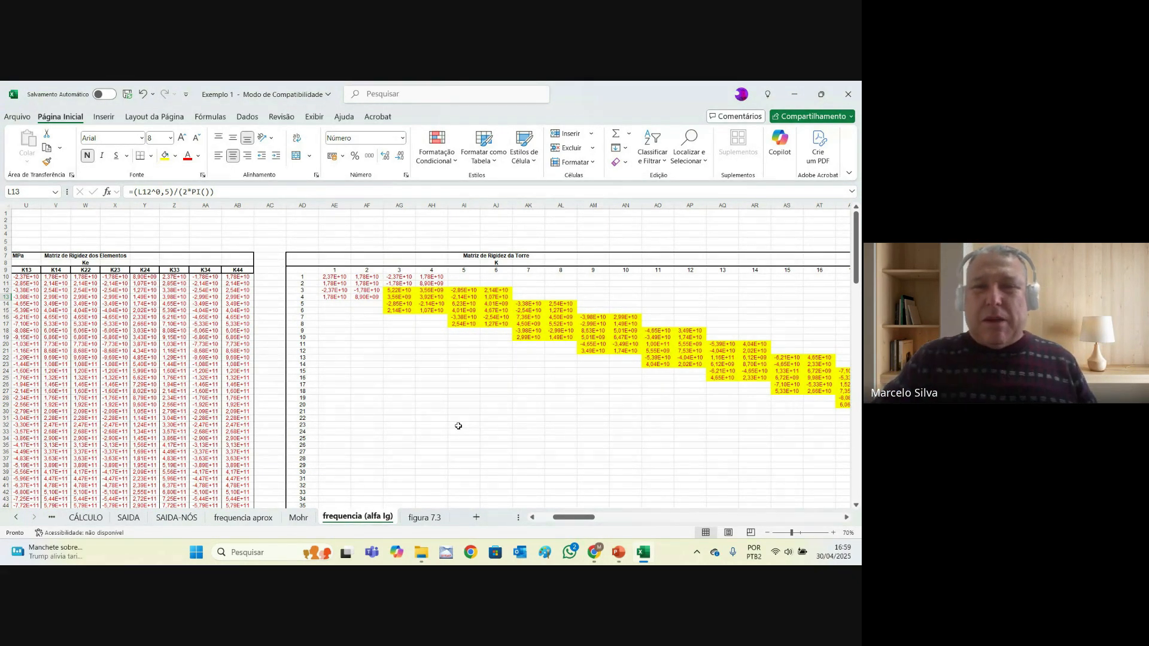
{"action": "left_click_drag", "start_coordinate": [586, 518], "coordinate": [603, 526]}
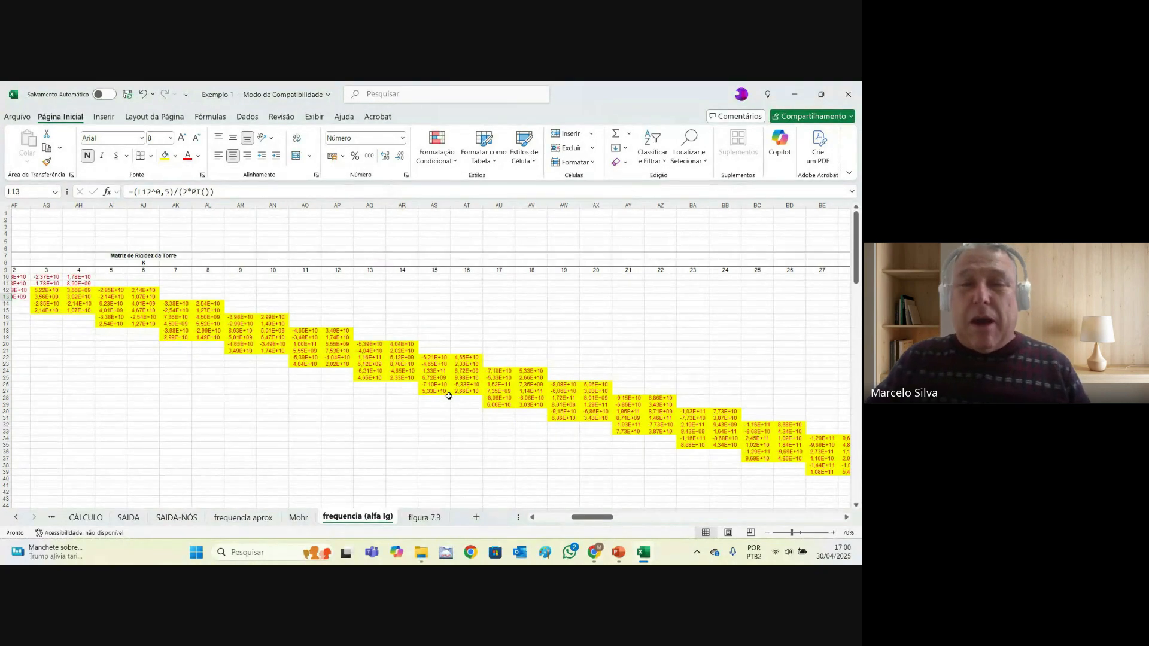
- Locate the Matriz de Massa Concentrada da Torre (M) beside the tower stiffness matrix and bring its first rows into view
{"action": "scroll", "coordinate": [447, 378], "scroll_direction": "down", "scroll_amount": 3}
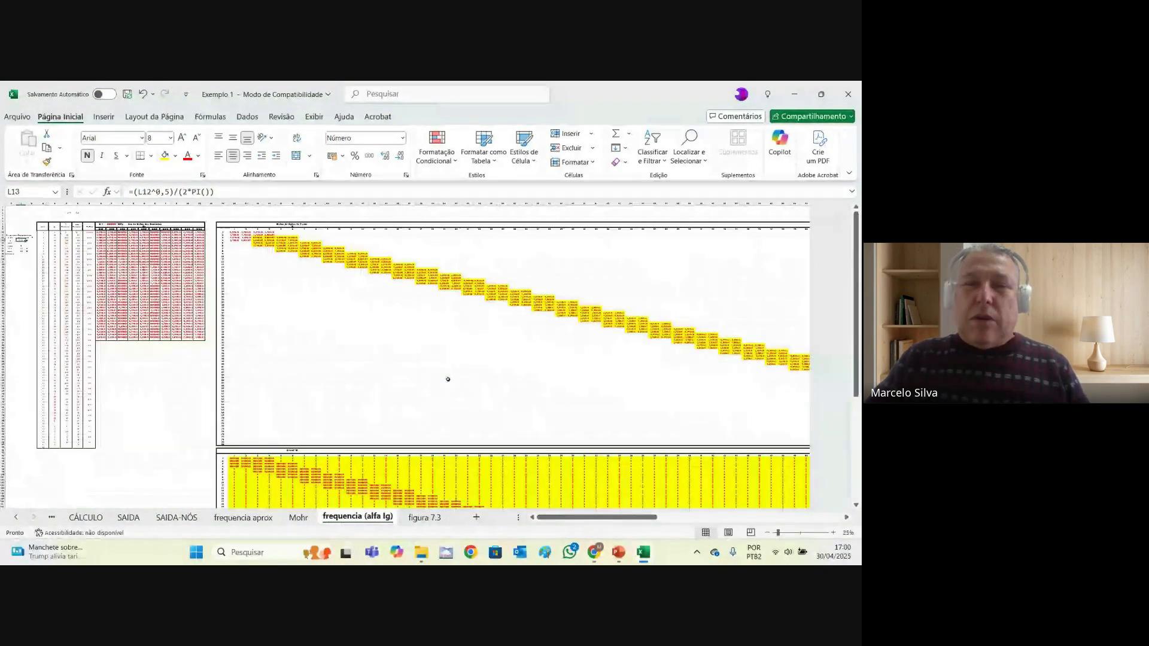
{"action": "left_click_drag", "start_coordinate": [567, 517], "coordinate": [601, 524]}
{"action": "scroll", "coordinate": [502, 375], "scroll_direction": "down", "scroll_amount": 2}
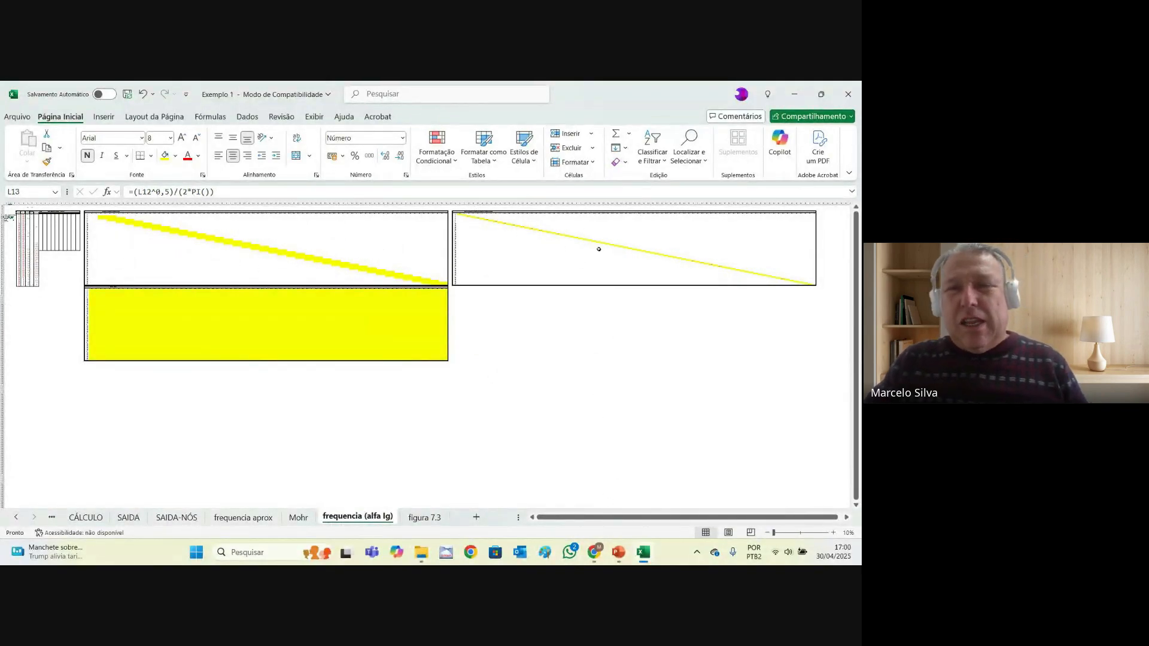
{"action": "scroll", "coordinate": [598, 249], "scroll_direction": "up", "scroll_amount": 2}
{"action": "left_click_drag", "start_coordinate": [597, 518], "coordinate": [758, 538]}
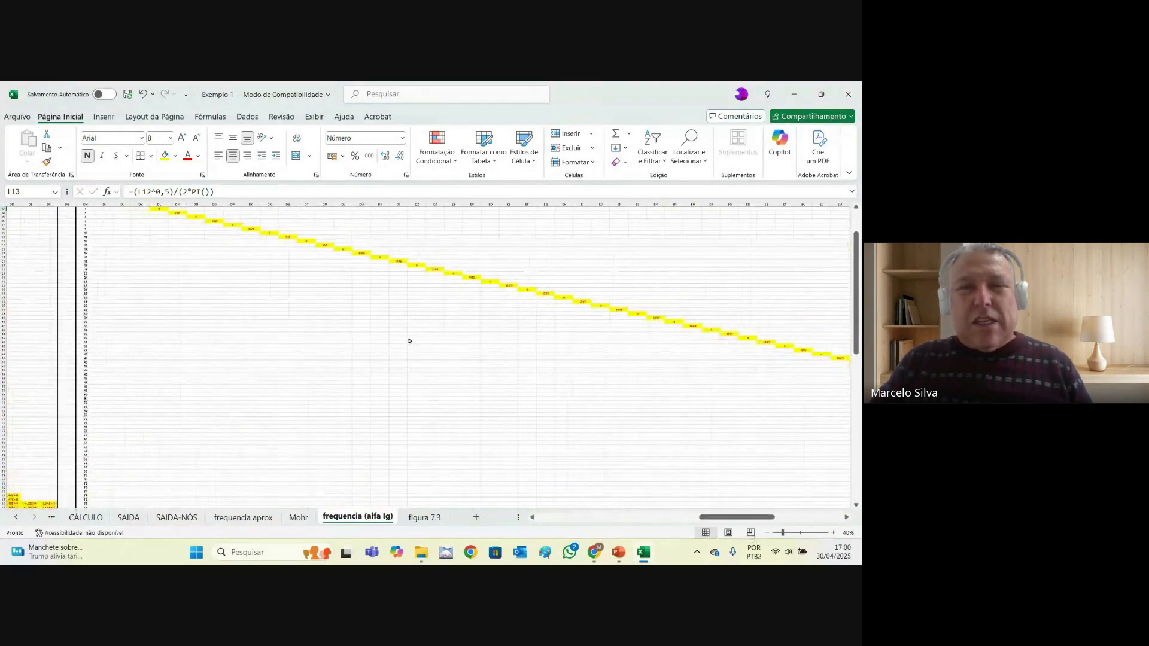
{"action": "scroll", "coordinate": [359, 314], "scroll_direction": "up", "scroll_amount": 1}
{"action": "scroll", "coordinate": [153, 243], "scroll_direction": "up", "scroll_amount": 1}
{"action": "scroll", "coordinate": [153, 242], "scroll_direction": "up", "scroll_amount": 1}
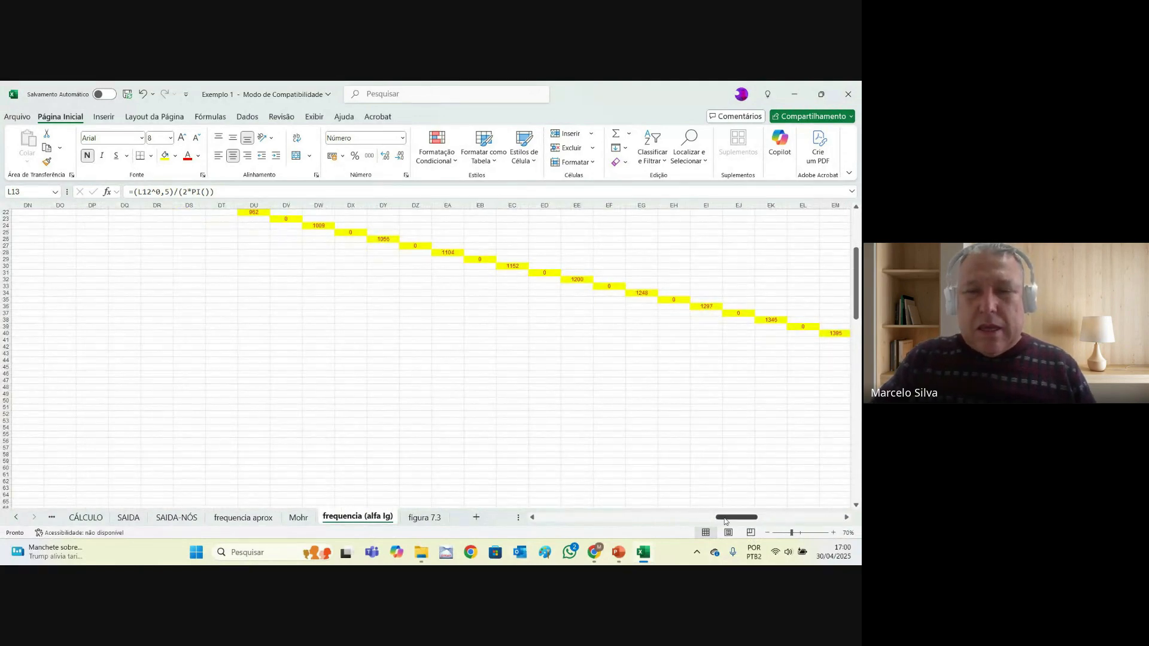
{"action": "left_click_drag", "start_coordinate": [725, 521], "coordinate": [698, 522]}
{"action": "scroll", "coordinate": [574, 357], "scroll_direction": "up", "scroll_amount": 7}
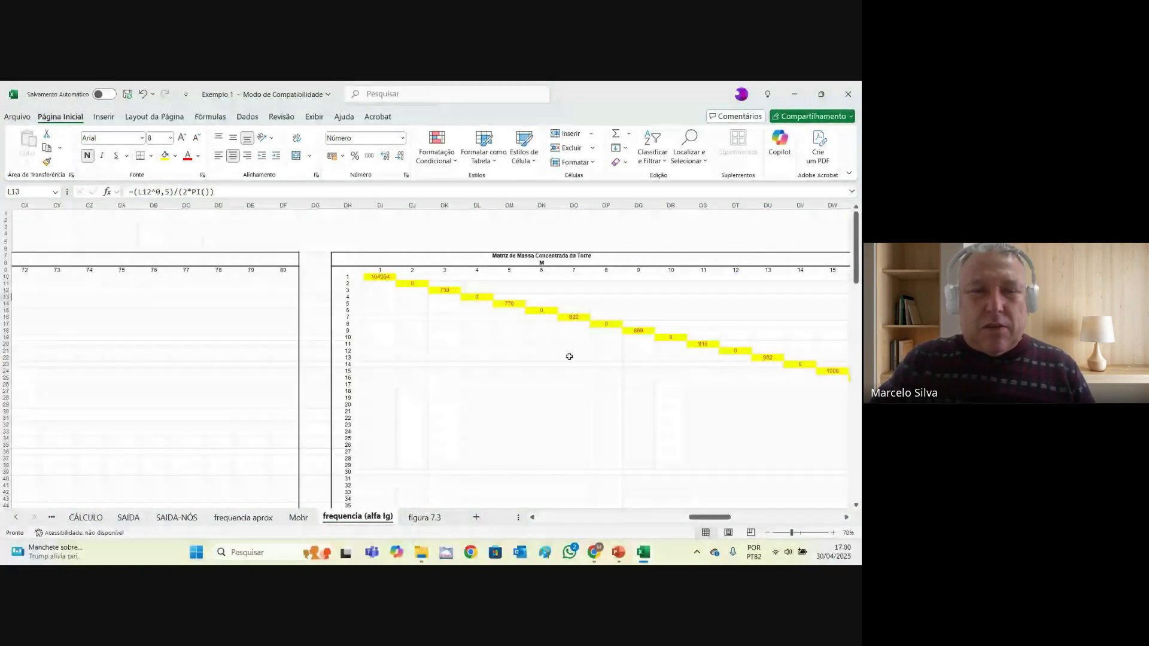
- Inspect the formulas of the mass matrix's diagonal entries in DI10, DJ11, DK12, DM14 and DO16
{"action": "left_click", "coordinate": [380, 277]}
{"action": "scroll", "coordinate": [385, 308], "scroll_direction": "up", "scroll_amount": 3}
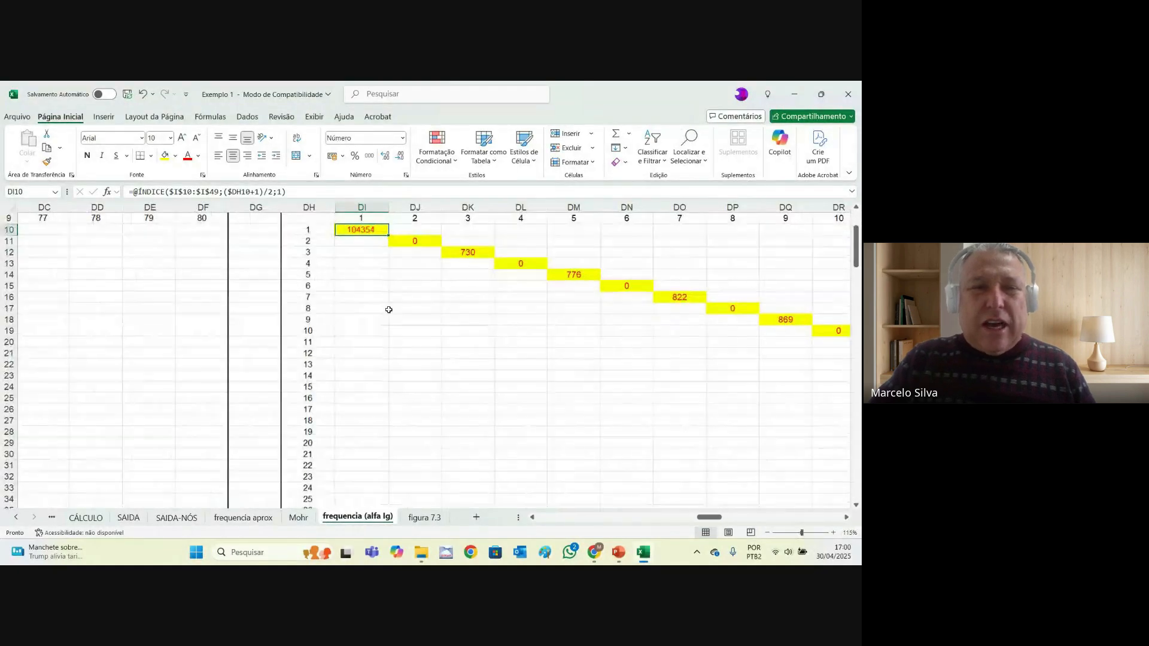
{"action": "scroll", "coordinate": [489, 341], "scroll_direction": "up", "scroll_amount": 1}
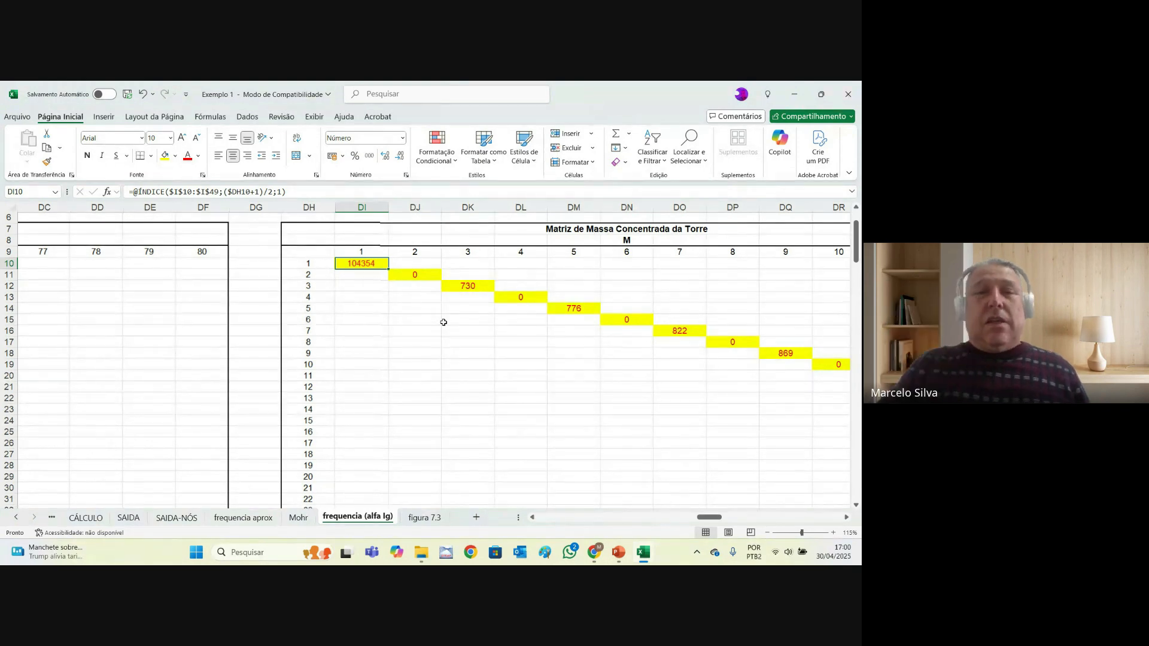
{"action": "left_click", "coordinate": [423, 273]}
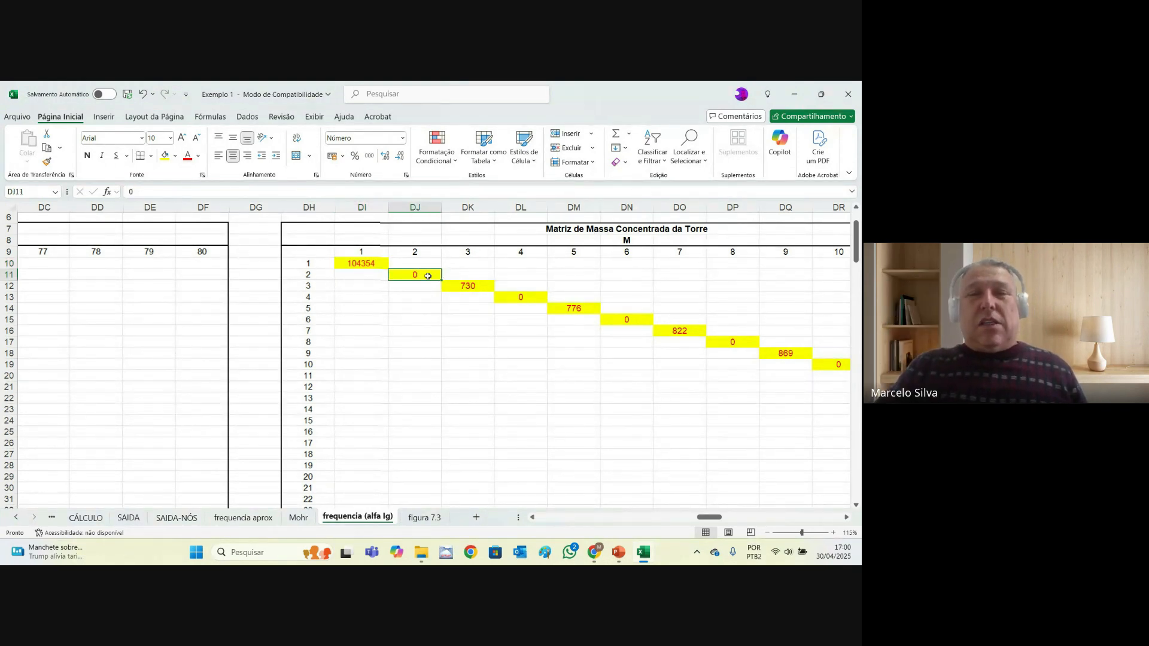
{"action": "left_click", "coordinate": [361, 264]}
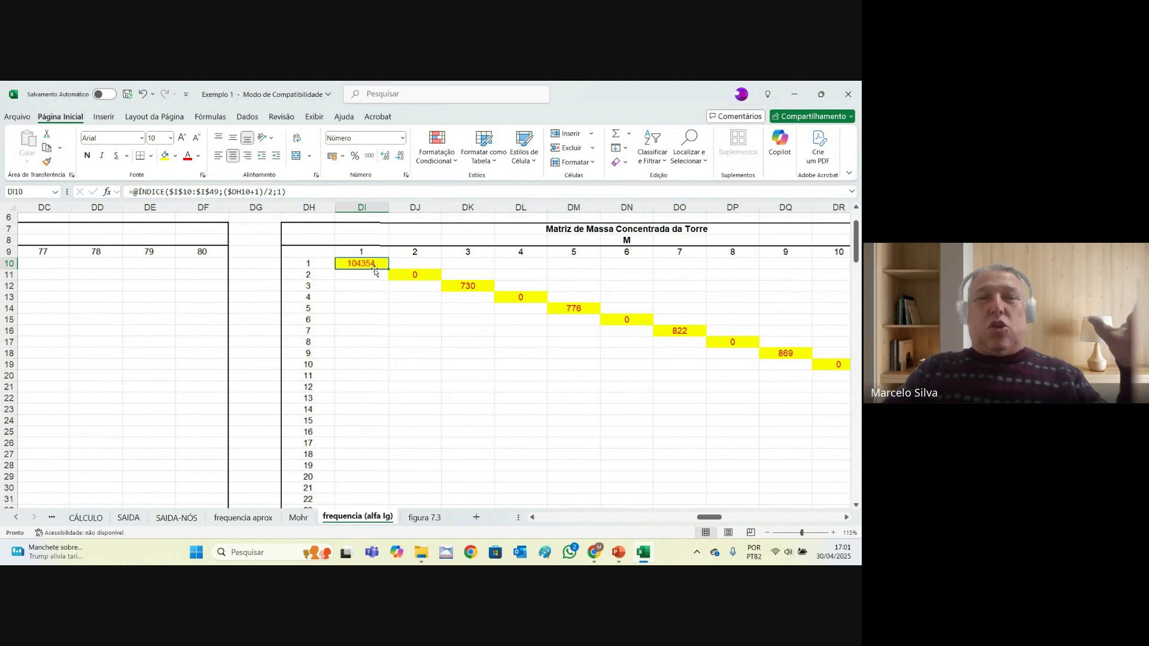
{"action": "left_click", "coordinate": [472, 286]}
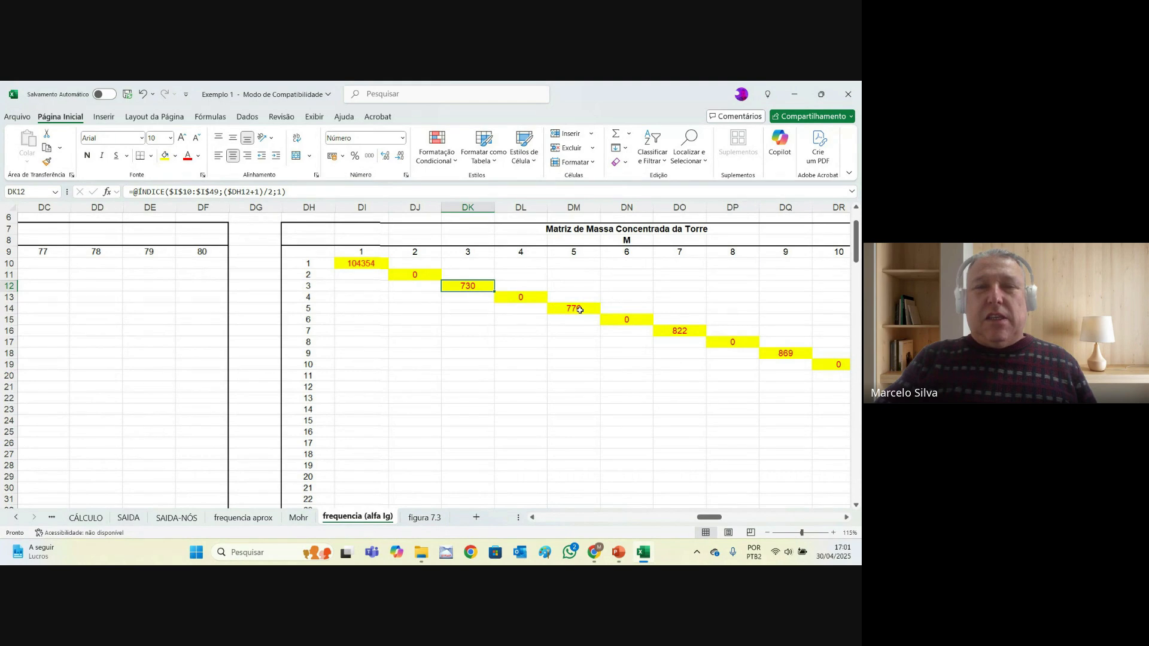
{"action": "left_click", "coordinate": [579, 309]}
{"action": "left_click", "coordinate": [692, 333]}
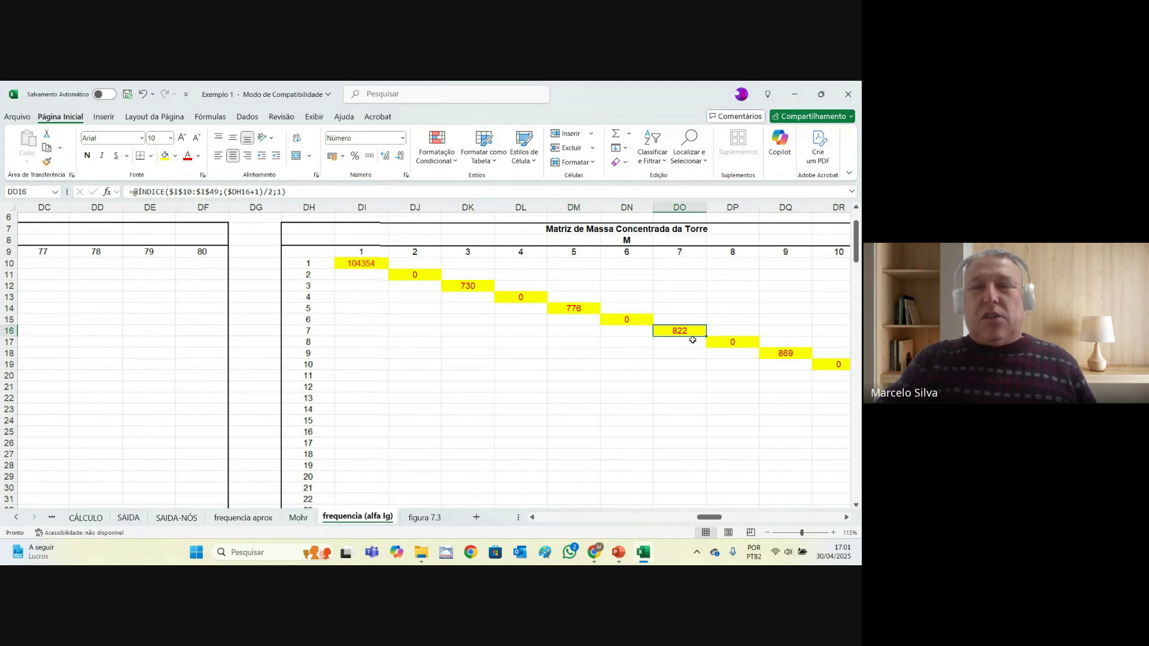
- Review the full diagonal of the concentrated mass matrix as an overview
{"action": "scroll", "coordinate": [615, 349], "scroll_direction": "down", "scroll_amount": 6, "text": "ctrl"}
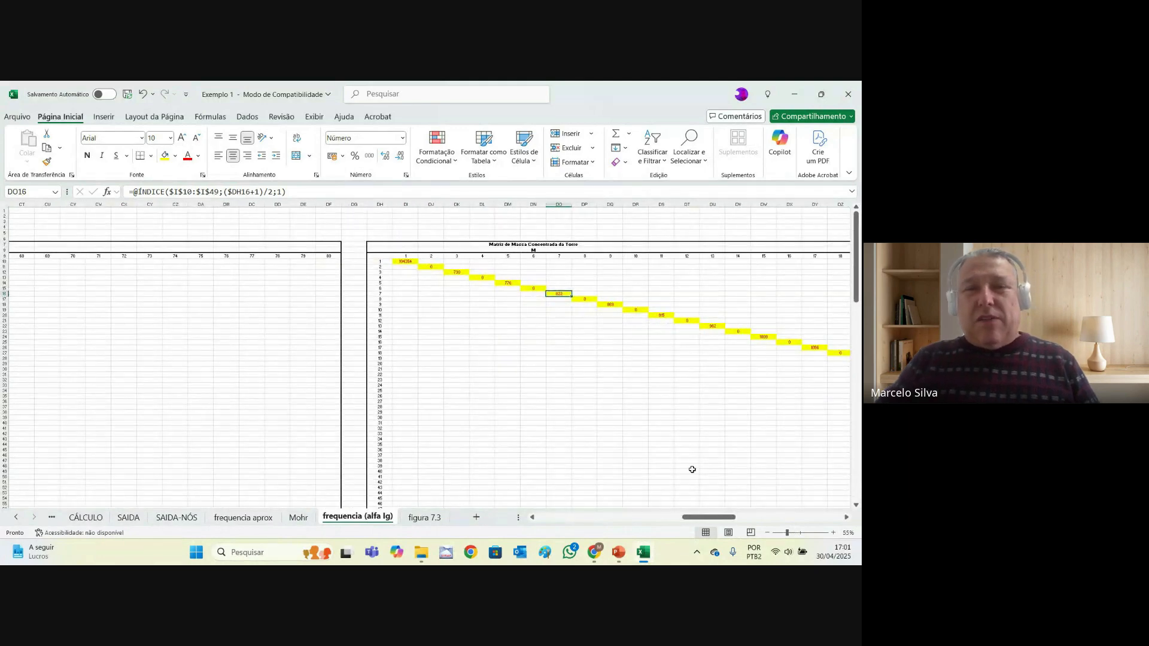
{"action": "left_click_drag", "start_coordinate": [710, 518], "coordinate": [738, 519]}
{"action": "scroll", "coordinate": [732, 458], "scroll_direction": "down", "scroll_amount": 1, "text": "ctrl"}
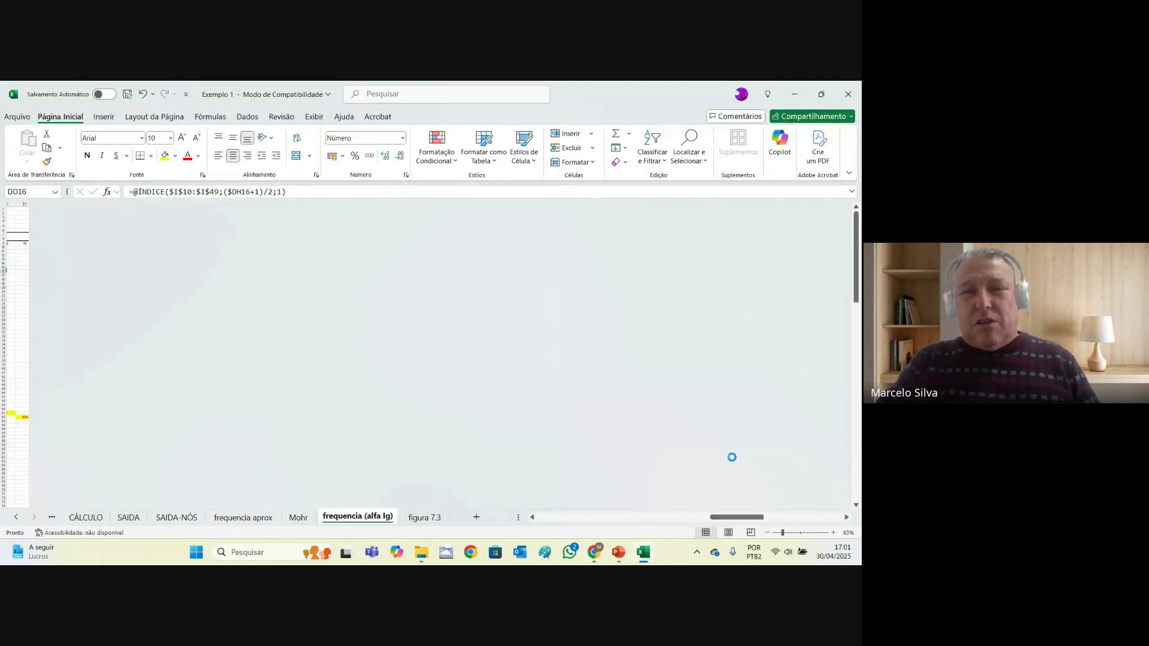
{"action": "scroll", "coordinate": [732, 457], "scroll_direction": "down", "scroll_amount": 1, "text": "ctrl"}
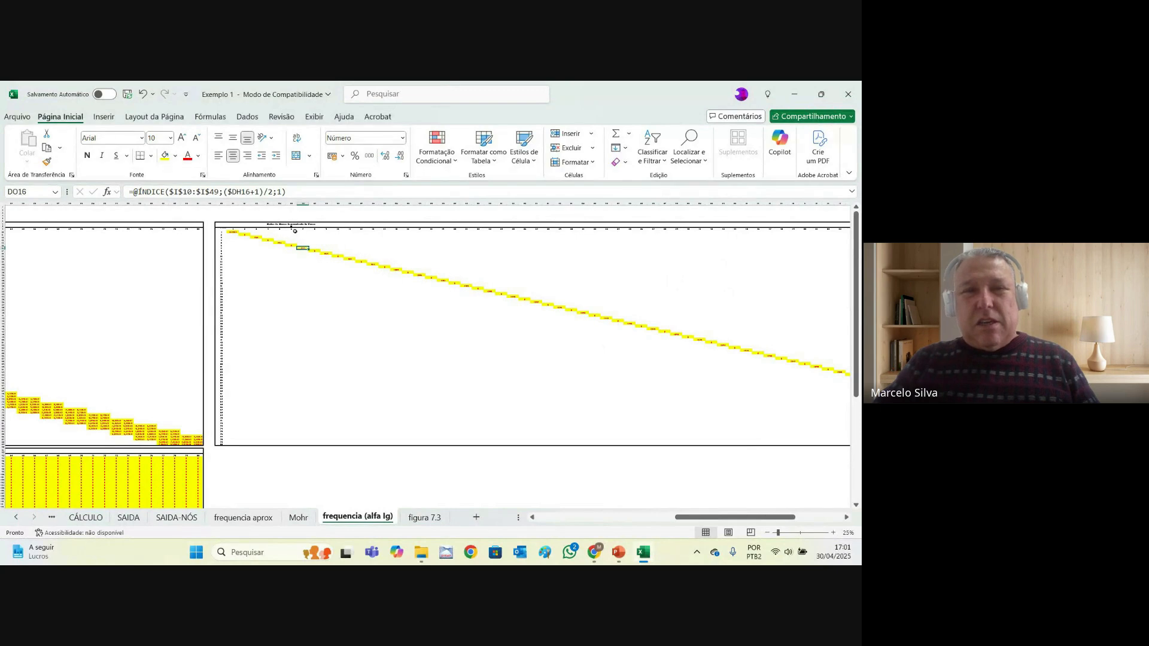
{"action": "left_click_drag", "start_coordinate": [757, 517], "coordinate": [785, 526]}
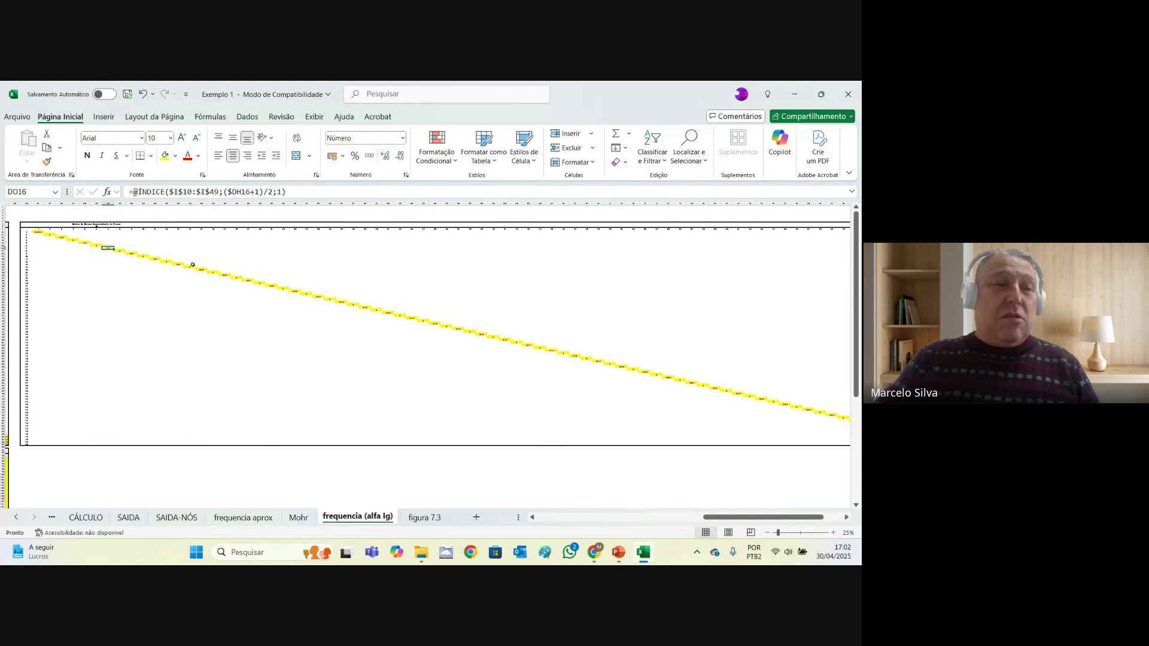
- Widen column AE to fit the values of the K-lamb*M matrix, and inspect the formula of its first entry in AE94
{"action": "left_click_drag", "start_coordinate": [752, 525], "coordinate": [597, 524]}
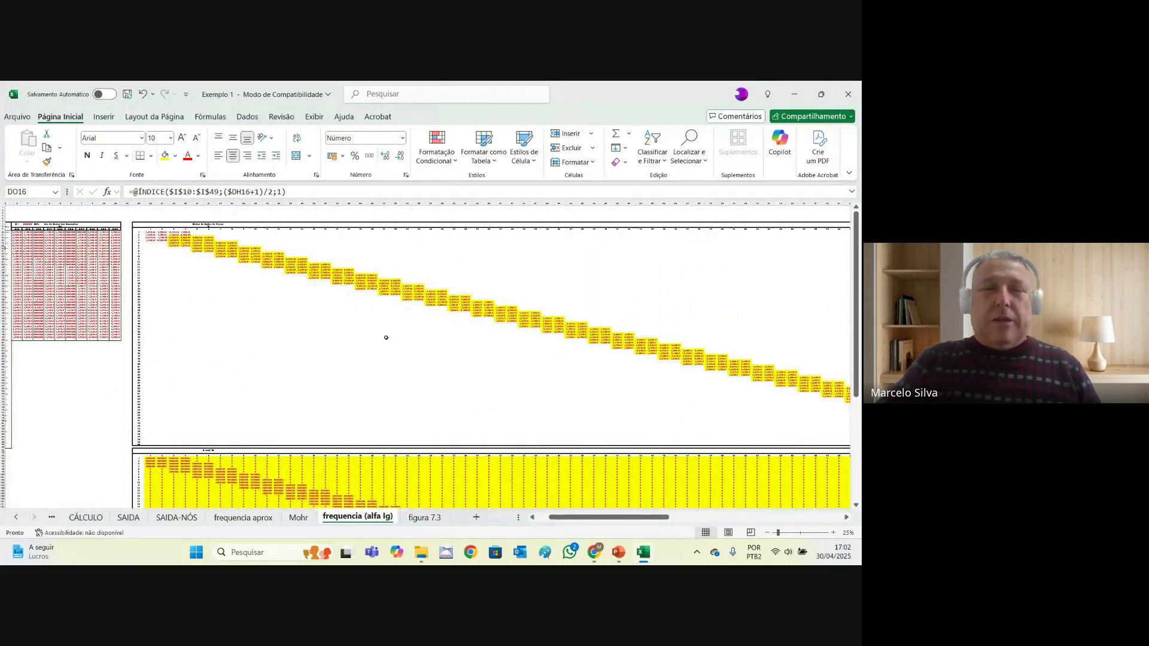
{"action": "scroll", "coordinate": [386, 338], "scroll_direction": "up", "scroll_amount": 1}
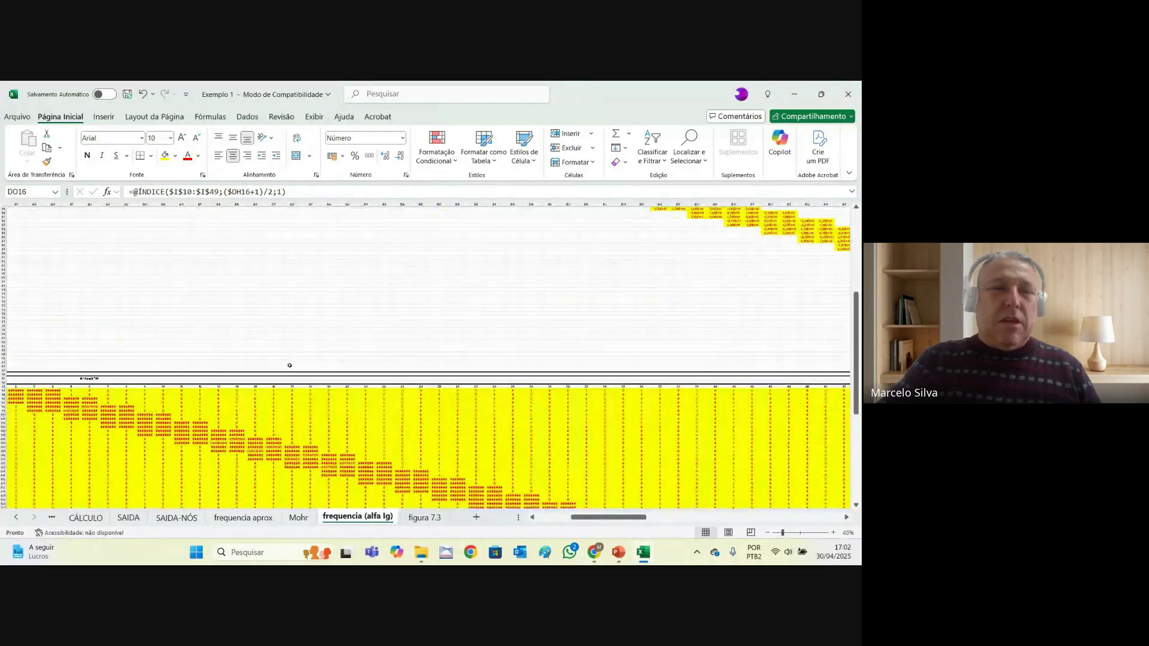
{"action": "scroll", "coordinate": [289, 365], "scroll_direction": "up", "scroll_amount": 1}
{"action": "left_click_drag", "start_coordinate": [592, 526], "coordinate": [563, 522]}
{"action": "scroll", "coordinate": [514, 446], "scroll_direction": "up", "scroll_amount": 7}
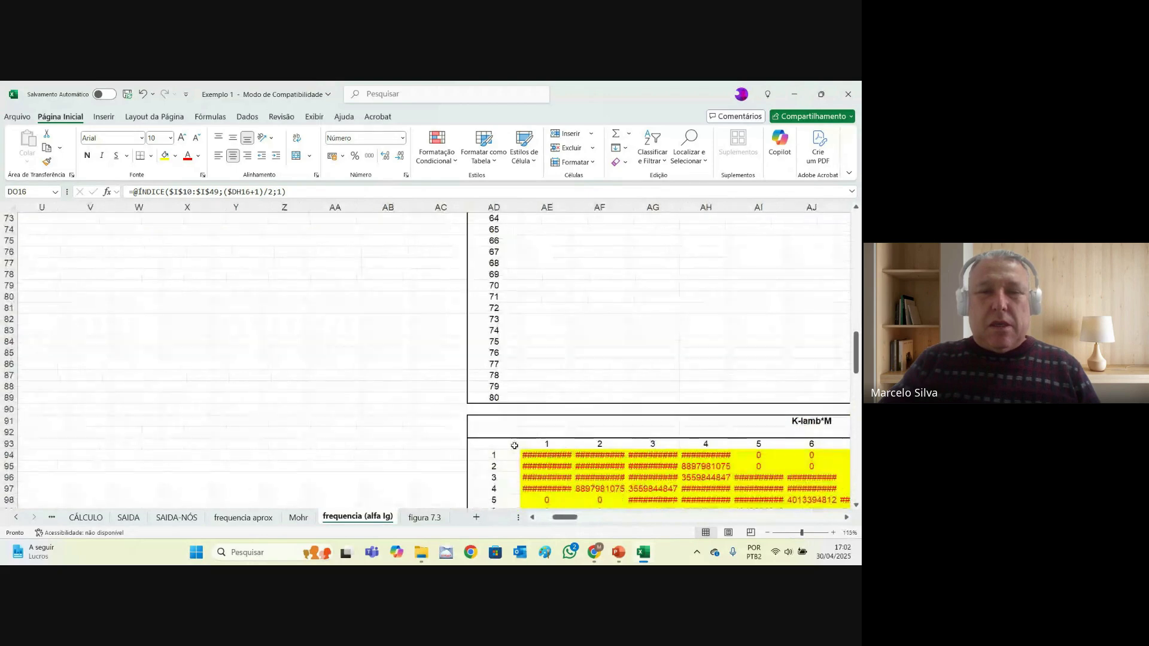
{"action": "scroll", "coordinate": [628, 485], "scroll_direction": "down", "scroll_amount": 3}
{"action": "scroll", "coordinate": [598, 448], "scroll_direction": "down", "scroll_amount": 2}
{"action": "scroll", "coordinate": [597, 448], "scroll_direction": "up", "scroll_amount": 3}
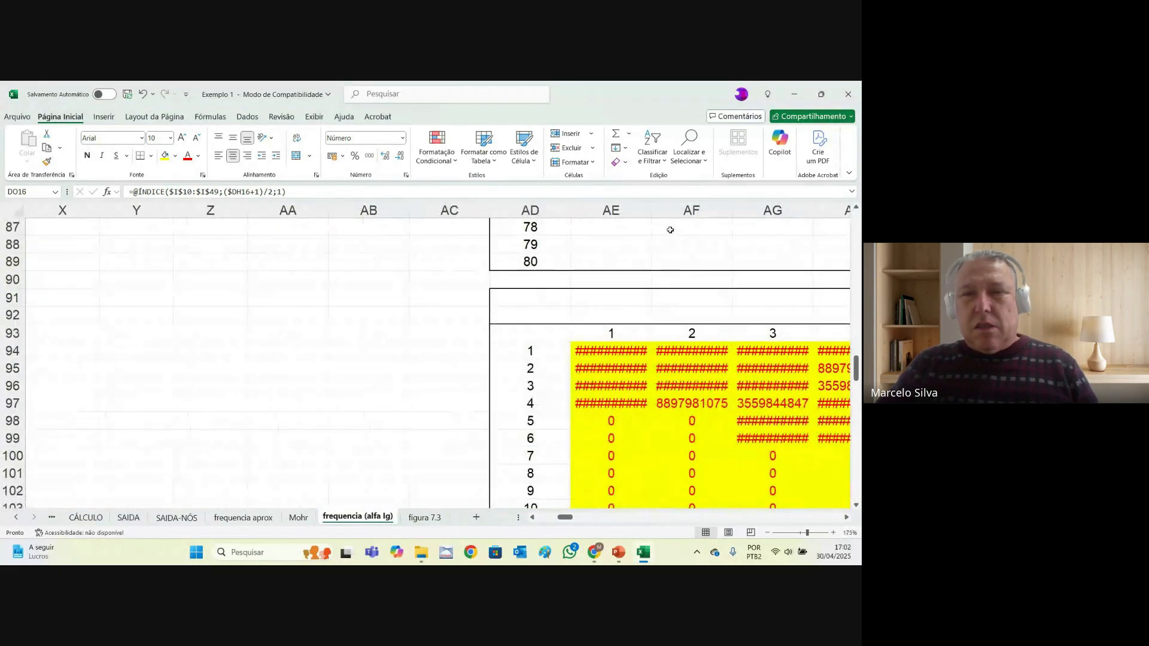
{"action": "left_click_drag", "start_coordinate": [651, 210], "coordinate": [669, 210]}
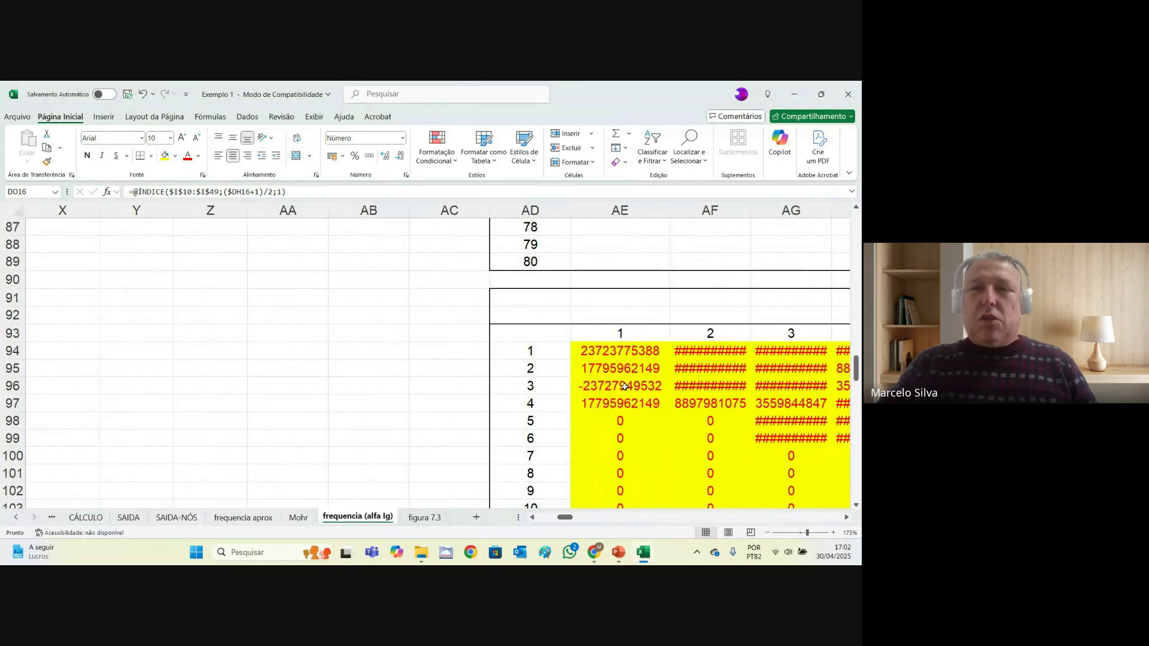
{"action": "left_click", "coordinate": [621, 350]}
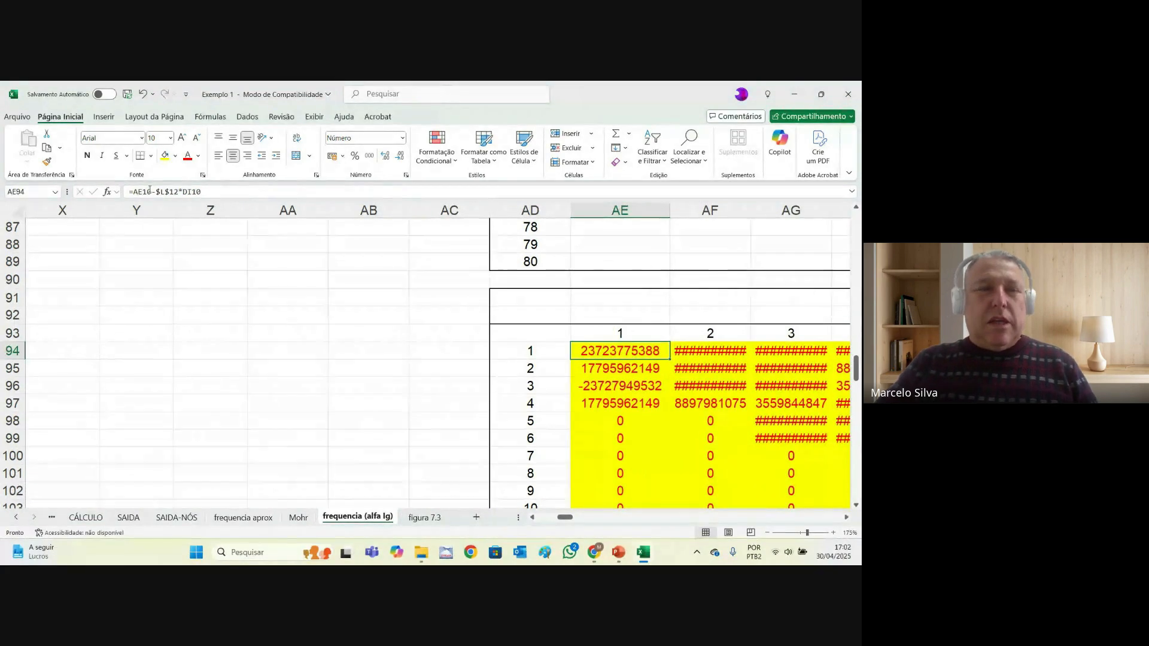
- Trace the references in AE94's formula to AE10 in the stiffness matrix and DI10 in the mass matrix
{"action": "left_click", "coordinate": [172, 191]}
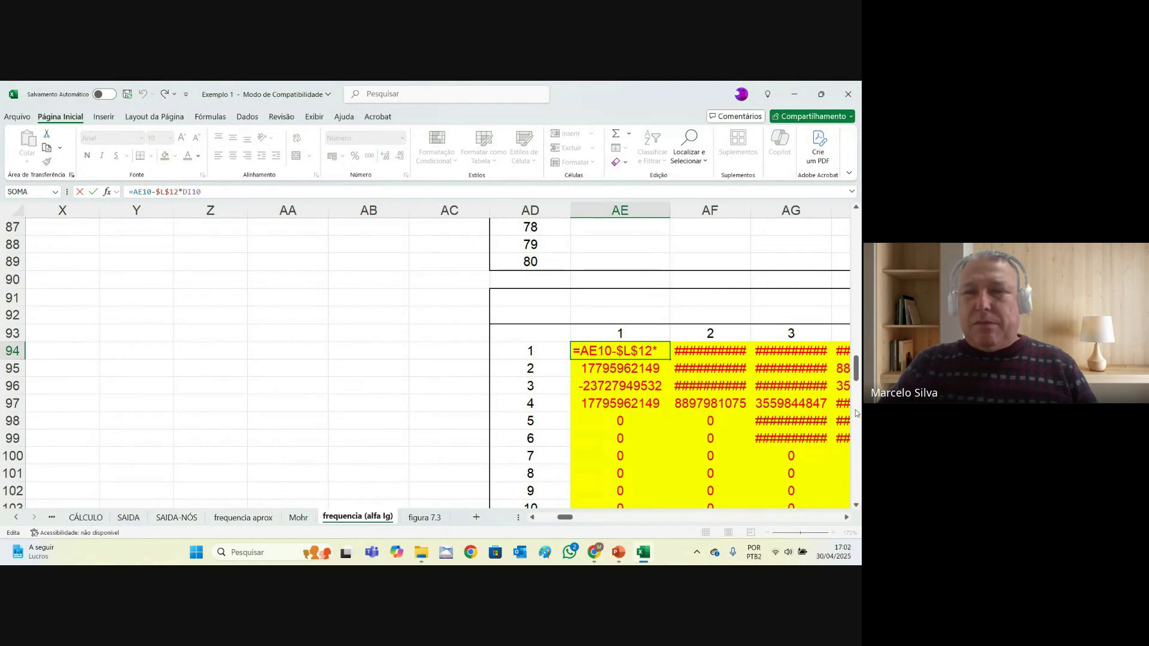
{"action": "left_click_drag", "start_coordinate": [857, 367], "coordinate": [860, 252]}
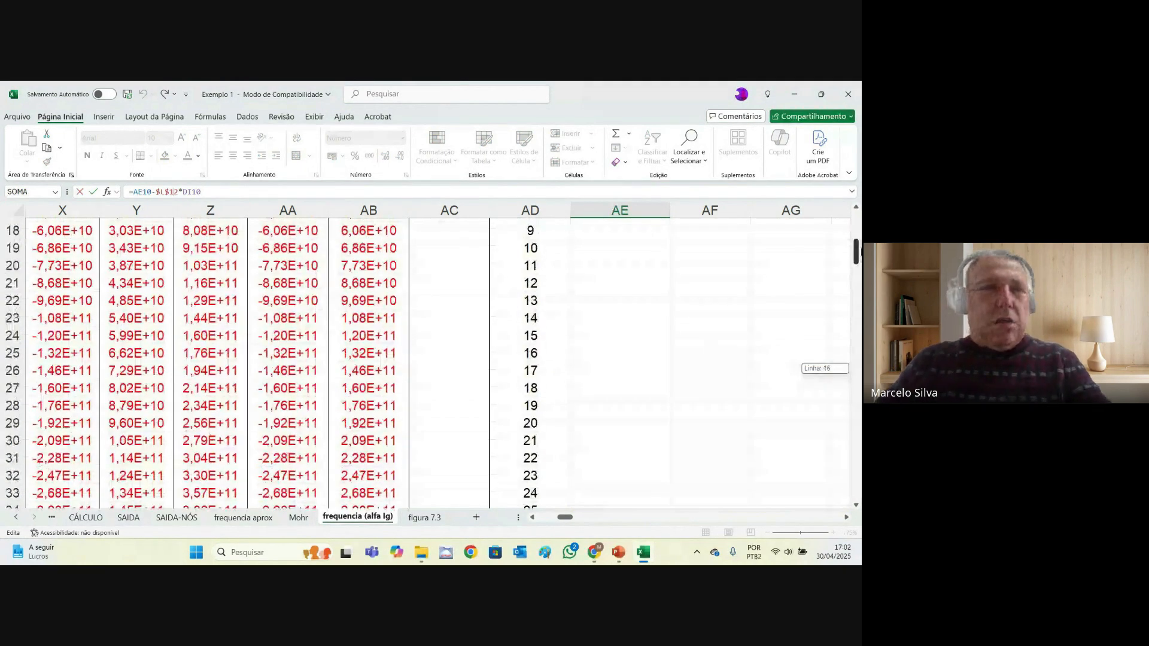
{"action": "left_click_drag", "start_coordinate": [860, 251], "coordinate": [860, 227]}
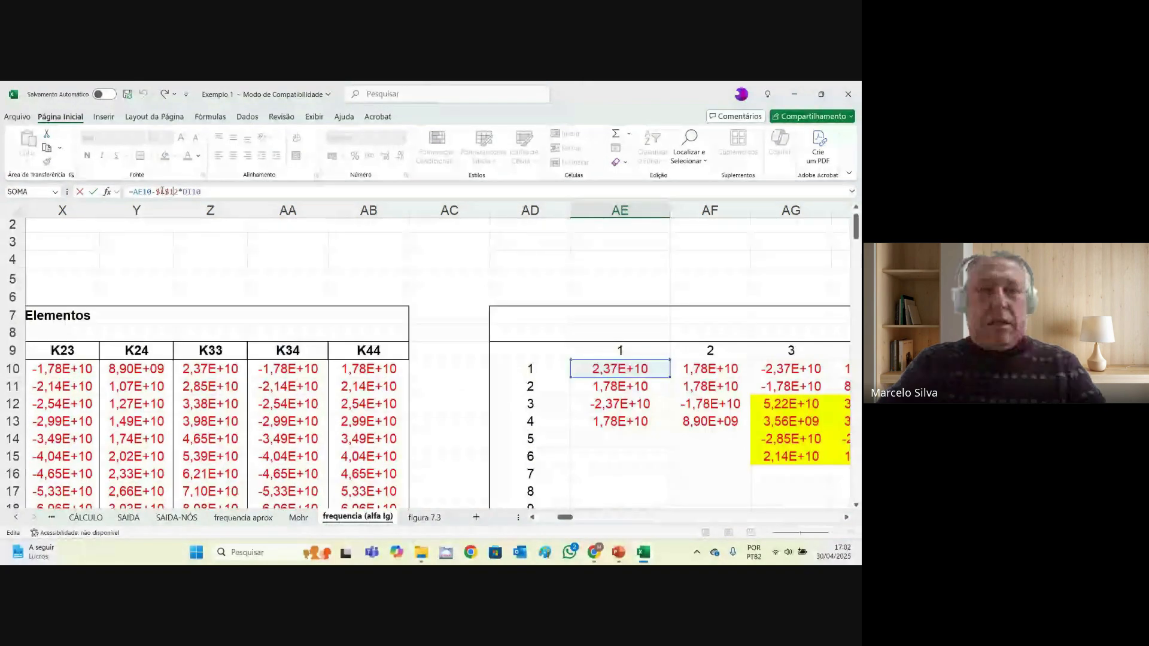
{"action": "left_click_drag", "start_coordinate": [565, 517], "coordinate": [705, 534]}
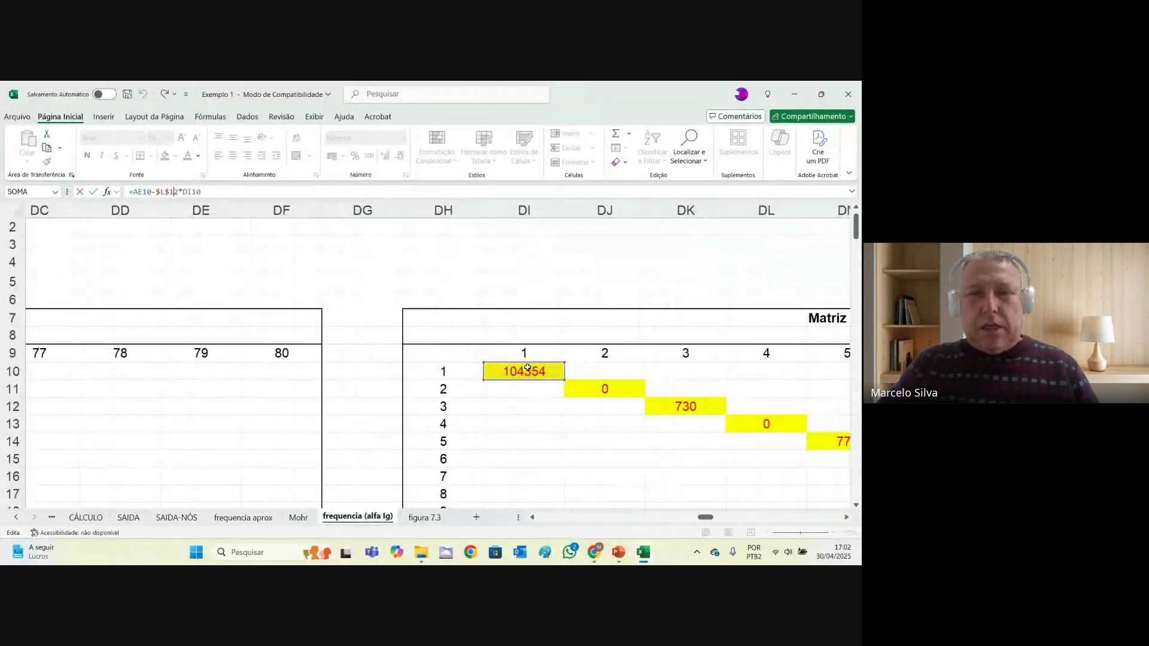
{"action": "key", "text": "Return"}
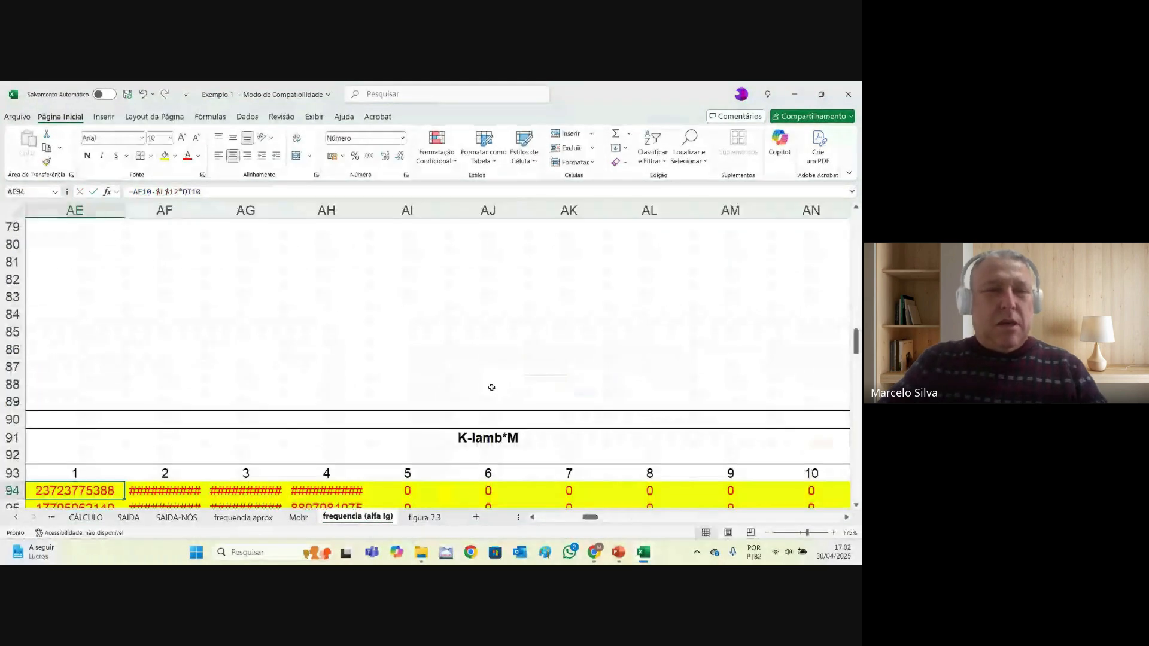
- Review the K, M and K-lamb*M matrices as an overview, and return to the Computation of the eigen-value block
{"action": "scroll", "coordinate": [415, 375], "scroll_direction": "down", "scroll_amount": 3, "text": "ctrl"}
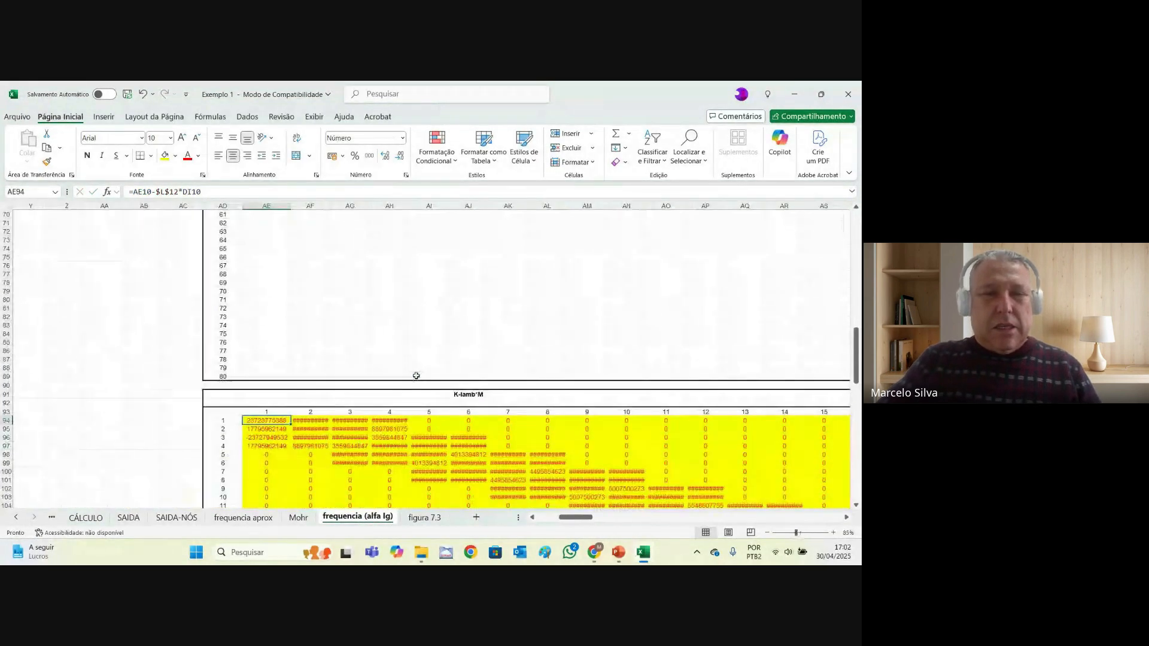
{"action": "scroll", "coordinate": [605, 457], "scroll_direction": "down", "scroll_amount": 4, "text": "ctrl"}
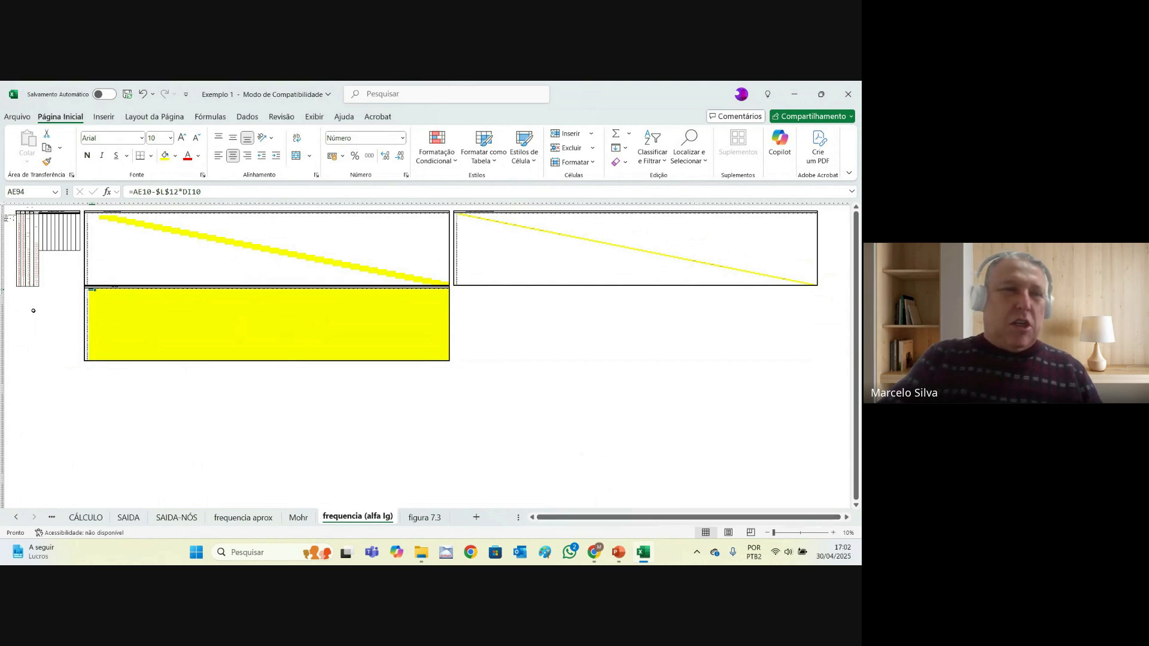
{"action": "scroll", "coordinate": [33, 310], "scroll_direction": "up", "scroll_amount": 2, "text": "ctrl"}
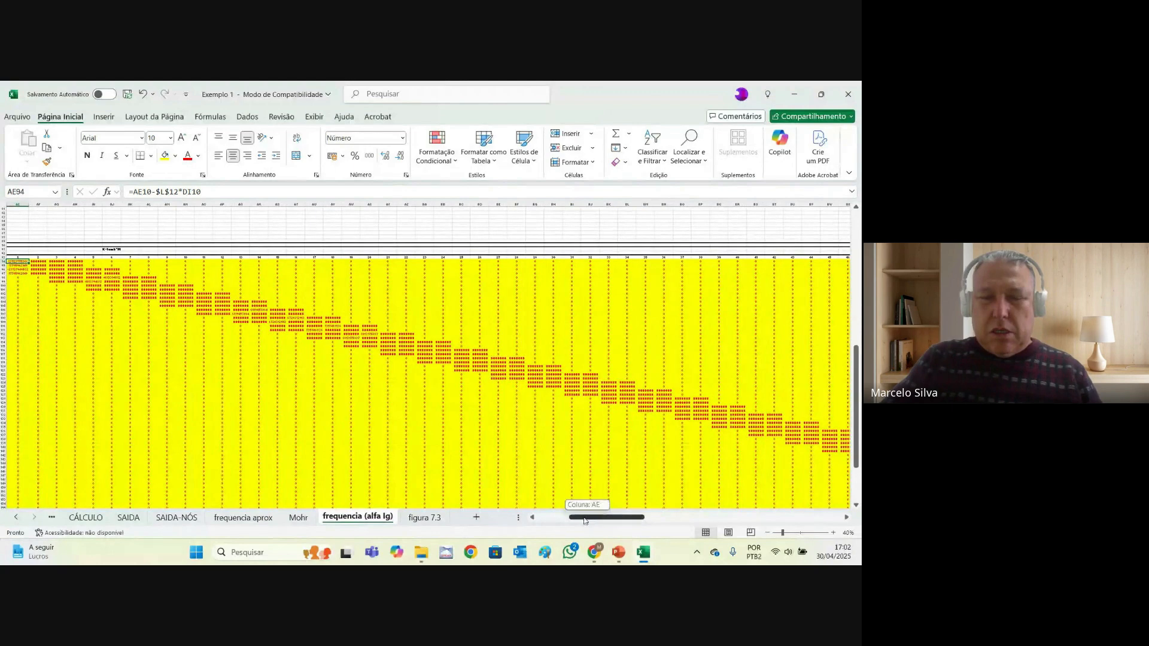
{"action": "left_click_drag", "start_coordinate": [598, 516], "coordinate": [566, 517]}
{"action": "scroll", "coordinate": [81, 285], "scroll_direction": "up", "scroll_amount": 2, "text": "ctrl"}
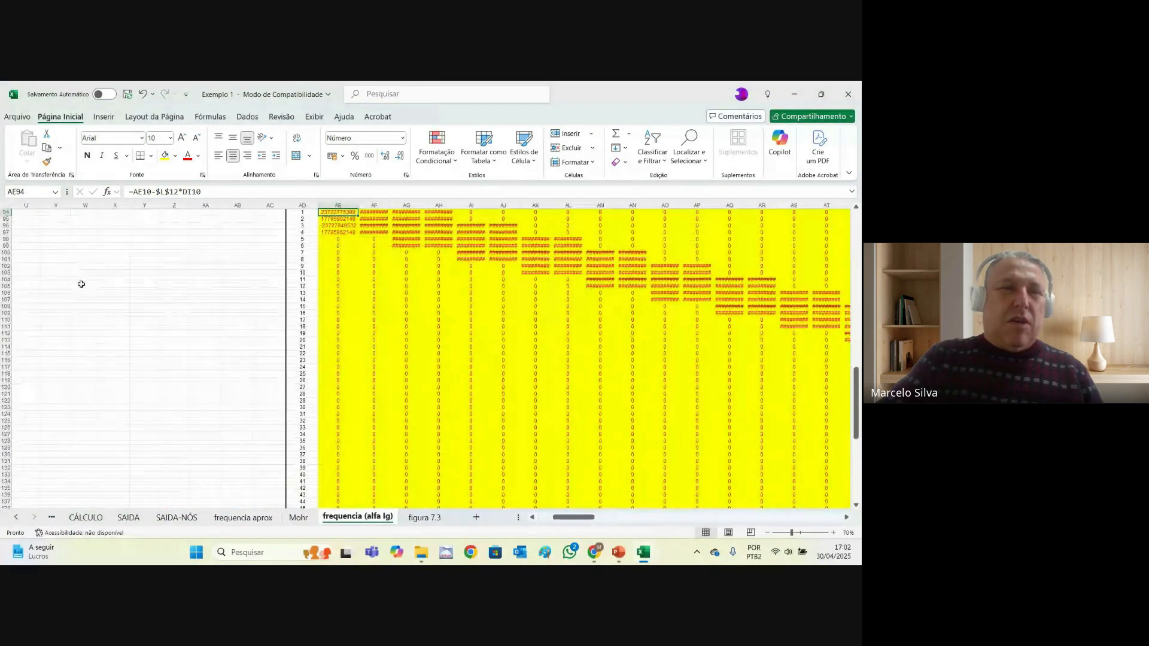
{"action": "left_click_drag", "start_coordinate": [573, 517], "coordinate": [512, 518]}
{"action": "scroll", "coordinate": [101, 353], "scroll_direction": "up", "scroll_amount": 2, "text": "ctrl"}
{"action": "scroll", "coordinate": [154, 313], "scroll_direction": "up", "scroll_amount": 20}
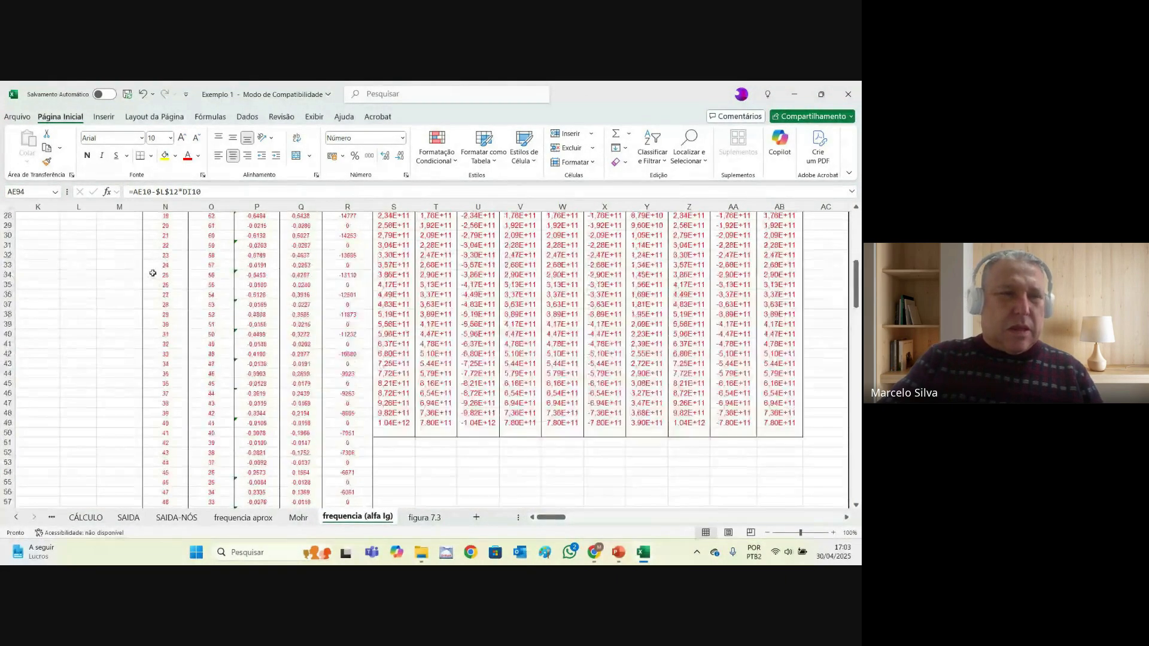
{"action": "scroll", "coordinate": [195, 395], "scroll_direction": "up", "scroll_amount": 2, "text": "ctrl"}
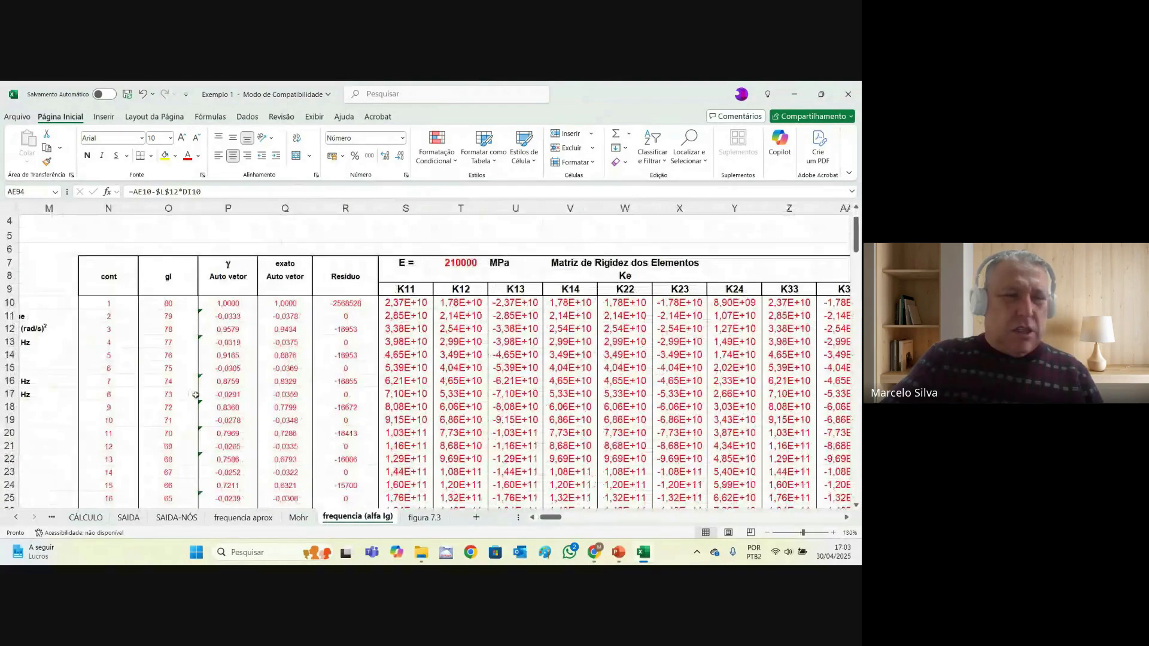
{"action": "left_click_drag", "start_coordinate": [553, 518], "coordinate": [545, 518]}
{"action": "scroll", "coordinate": [8, 322], "scroll_direction": "up", "scroll_amount": 1, "text": "ctrl"}
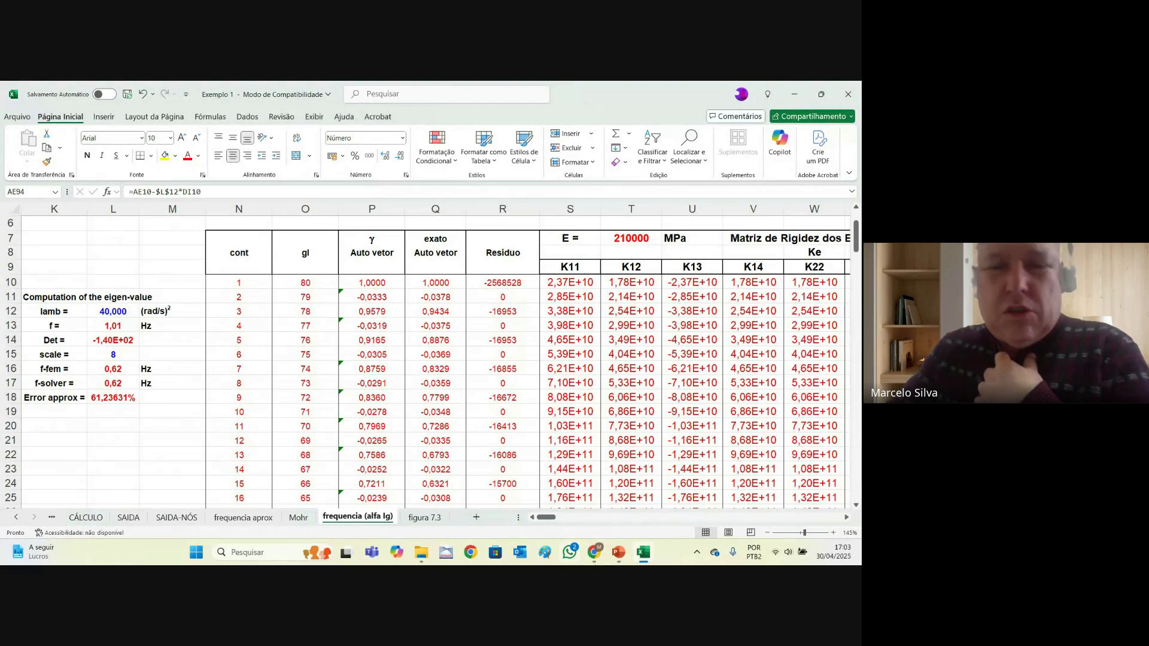
- Switch to PowerPoint to consult the Tabela 2 - Projeto inicial slide, and return to the Exemplo 1 workbook in Excel
{"action": "mouse_move", "coordinate": [617, 562]}
{"action": "left_click", "coordinate": [664, 503]}
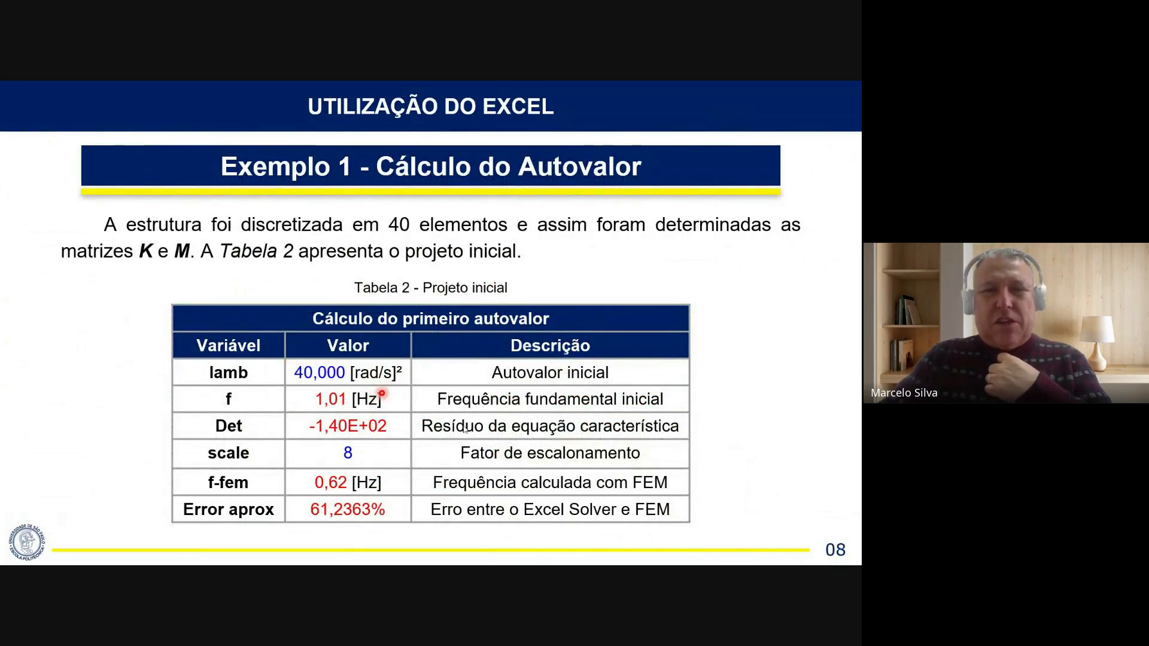
{"action": "key", "text": "alt+Tab"}
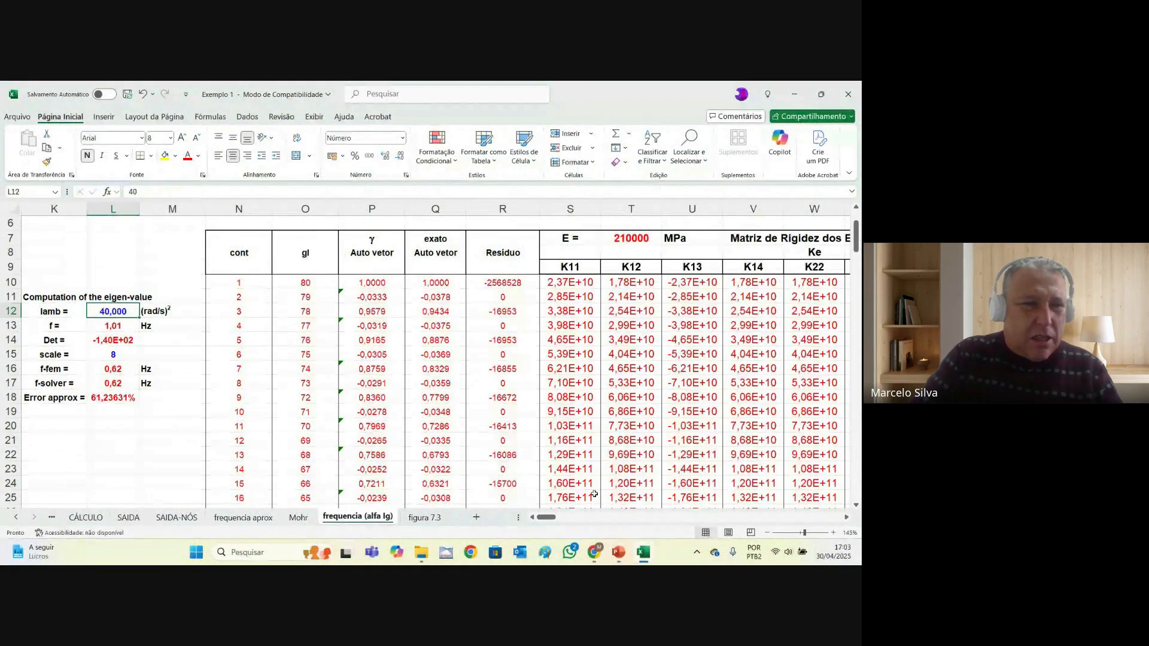
- Inspect the lamb input in L12 and the frequency formula in L13 that refers to it, with the eigenvalue block enlarged
{"action": "left_click", "coordinate": [114, 344]}
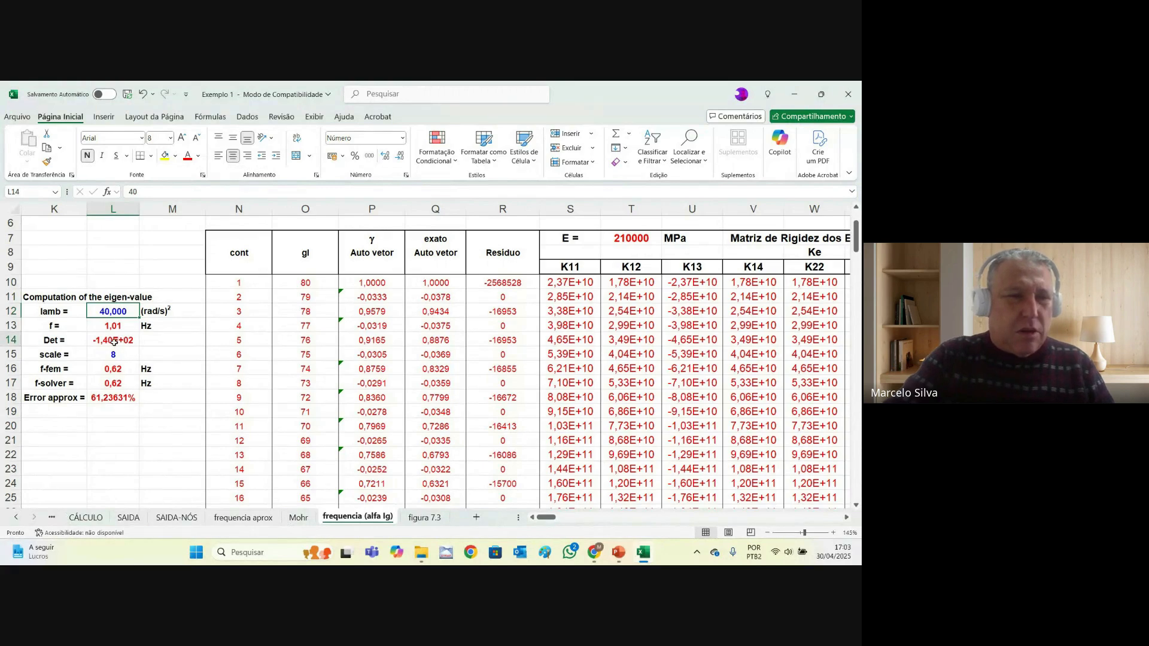
{"action": "left_click", "coordinate": [117, 313]}
{"action": "left_click", "coordinate": [120, 327]}
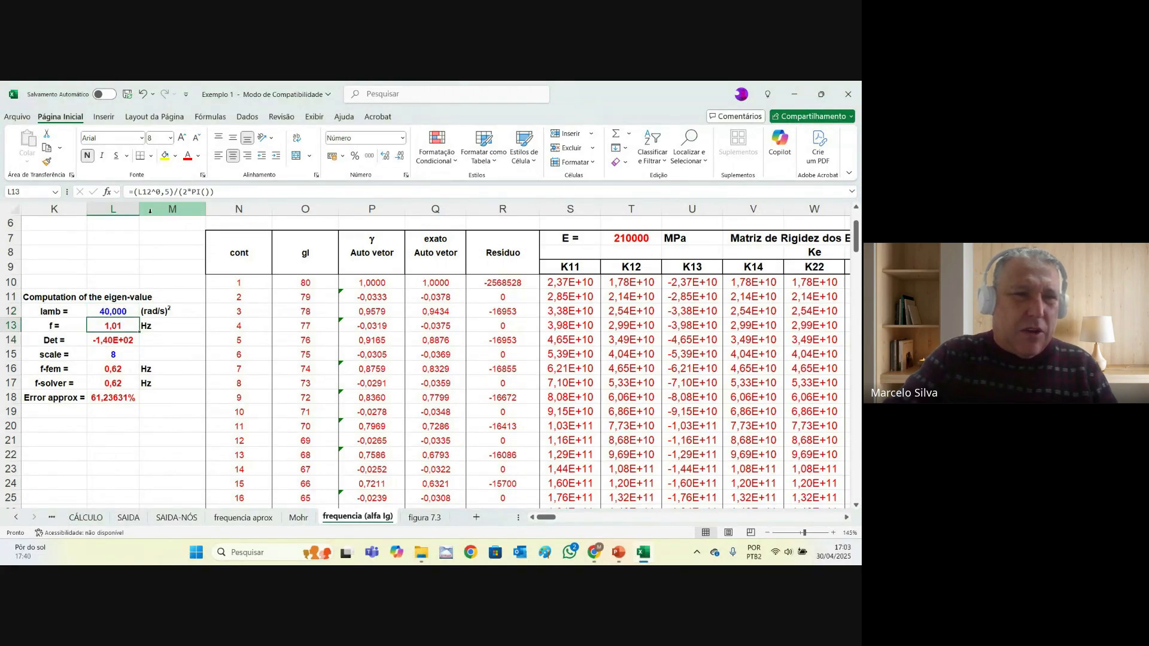
{"action": "left_click", "coordinate": [176, 192]}
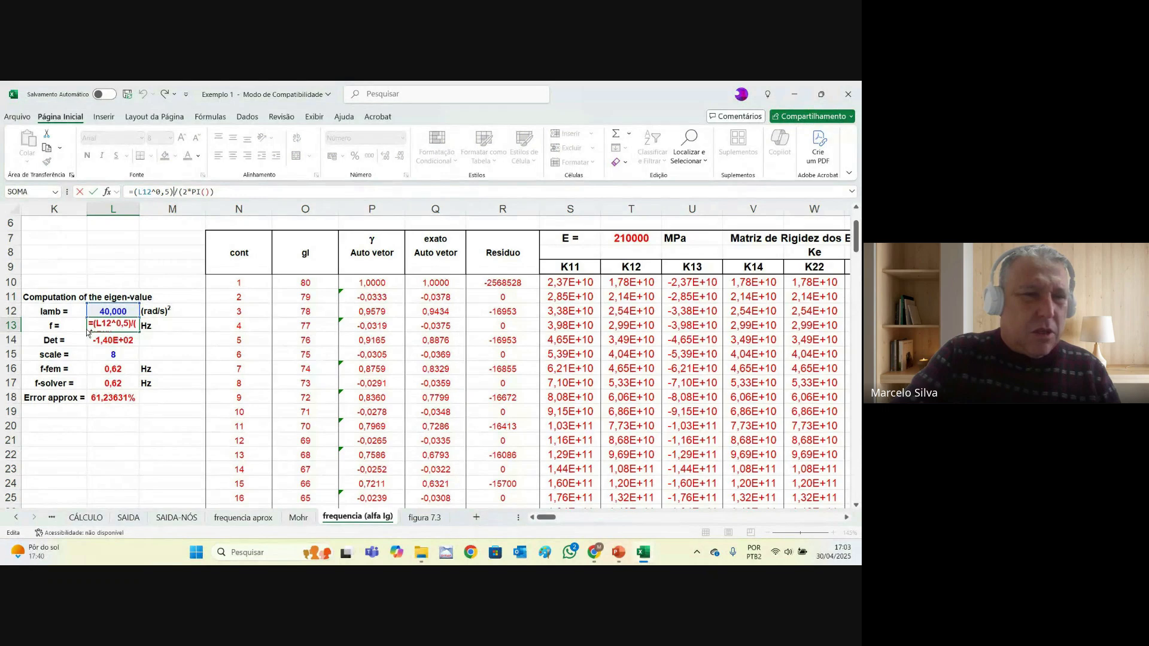
{"action": "left_click", "coordinate": [123, 270]}
{"action": "left_click", "coordinate": [119, 331]}
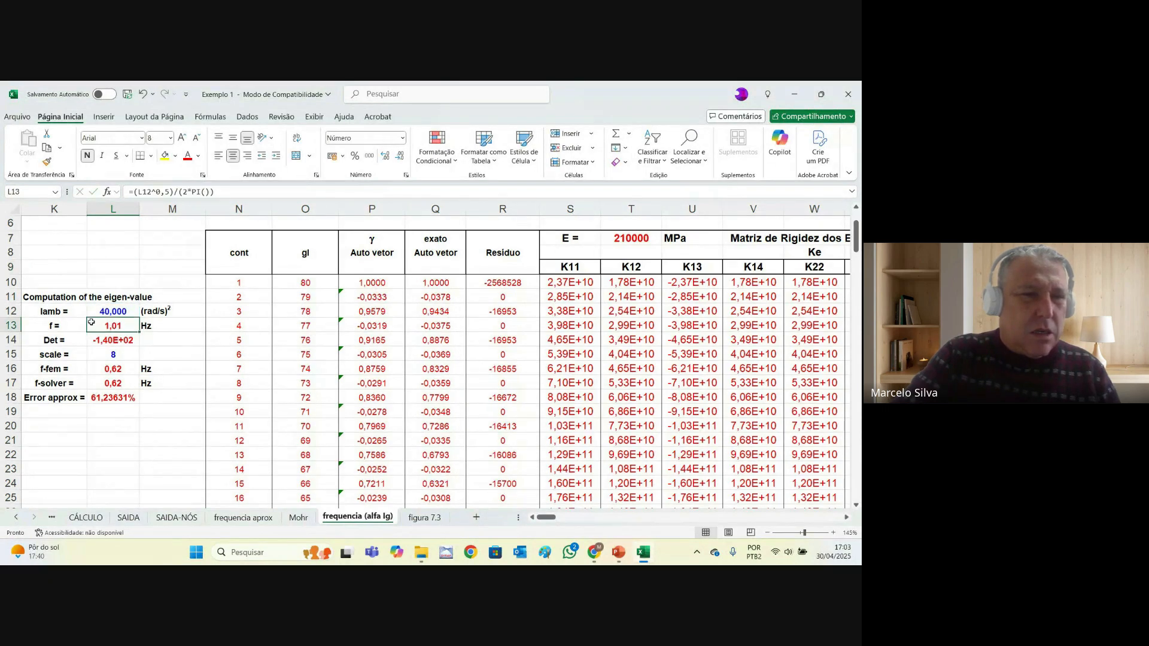
{"action": "scroll", "coordinate": [84, 318], "scroll_direction": "up", "scroll_amount": 2, "text": "ctrl"}
{"action": "left_click", "coordinate": [532, 517]}
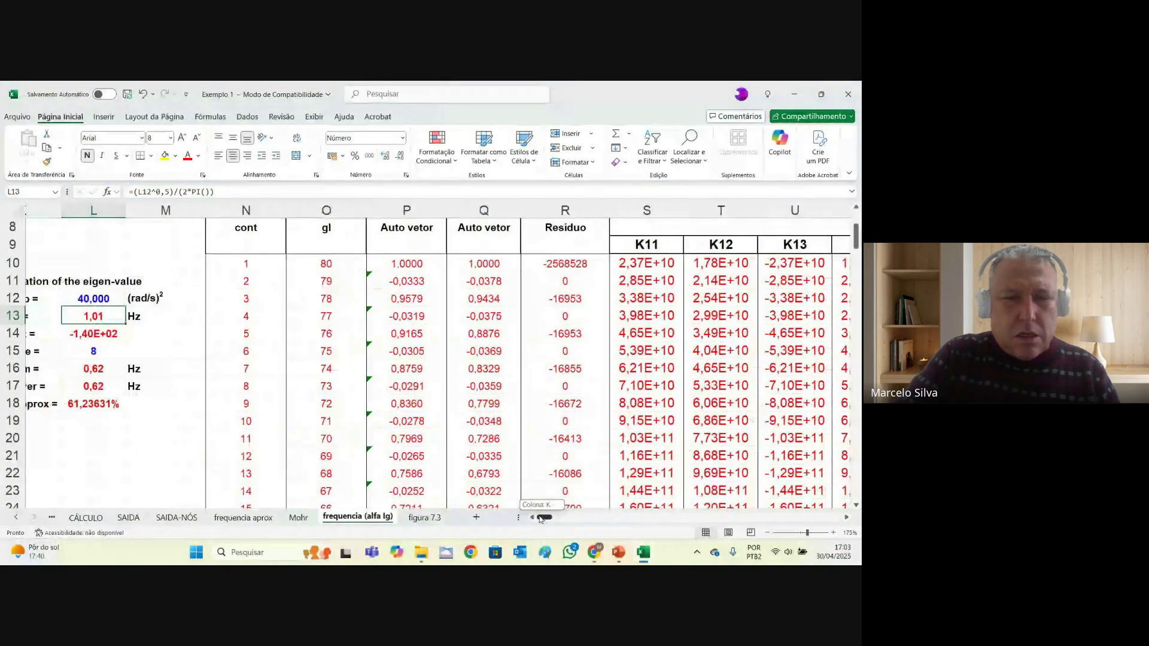
{"action": "scroll", "coordinate": [18, 281], "scroll_direction": "up", "scroll_amount": 1, "text": "ctrl"}
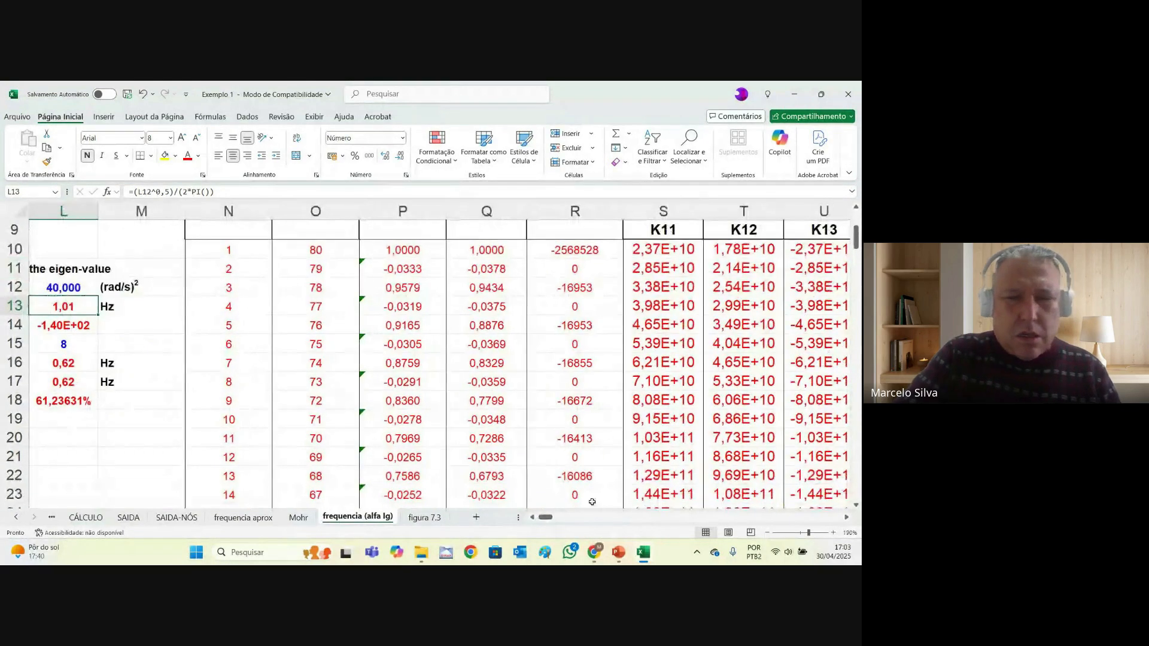
{"action": "left_click", "coordinate": [533, 517]}
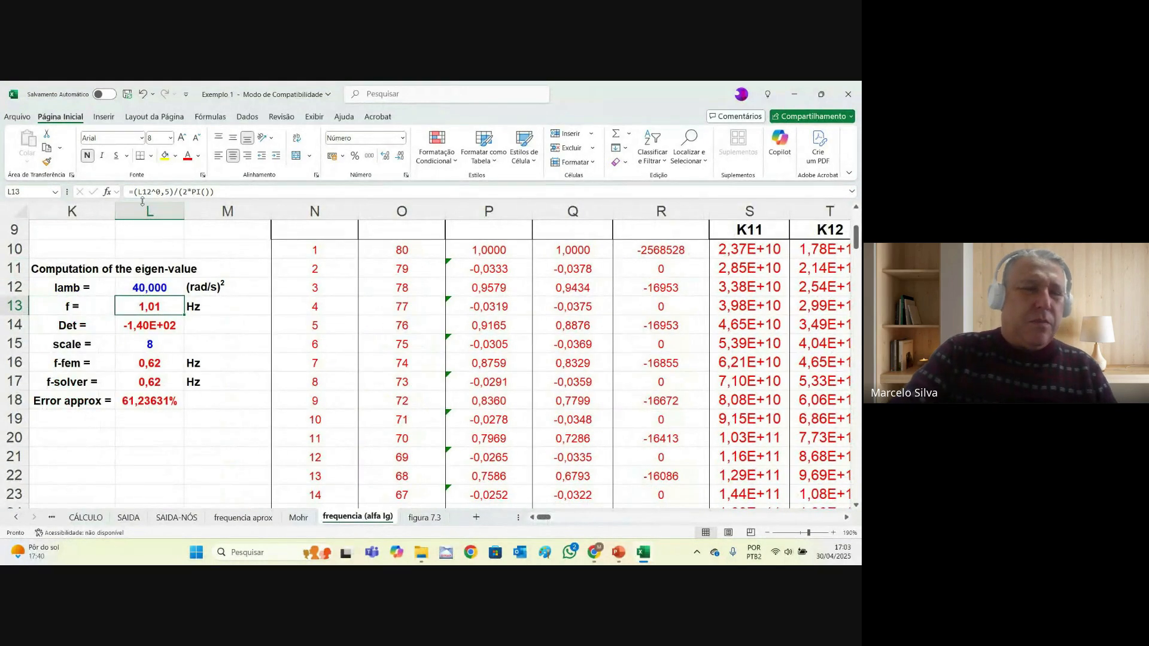
{"action": "key", "text": "F2"}
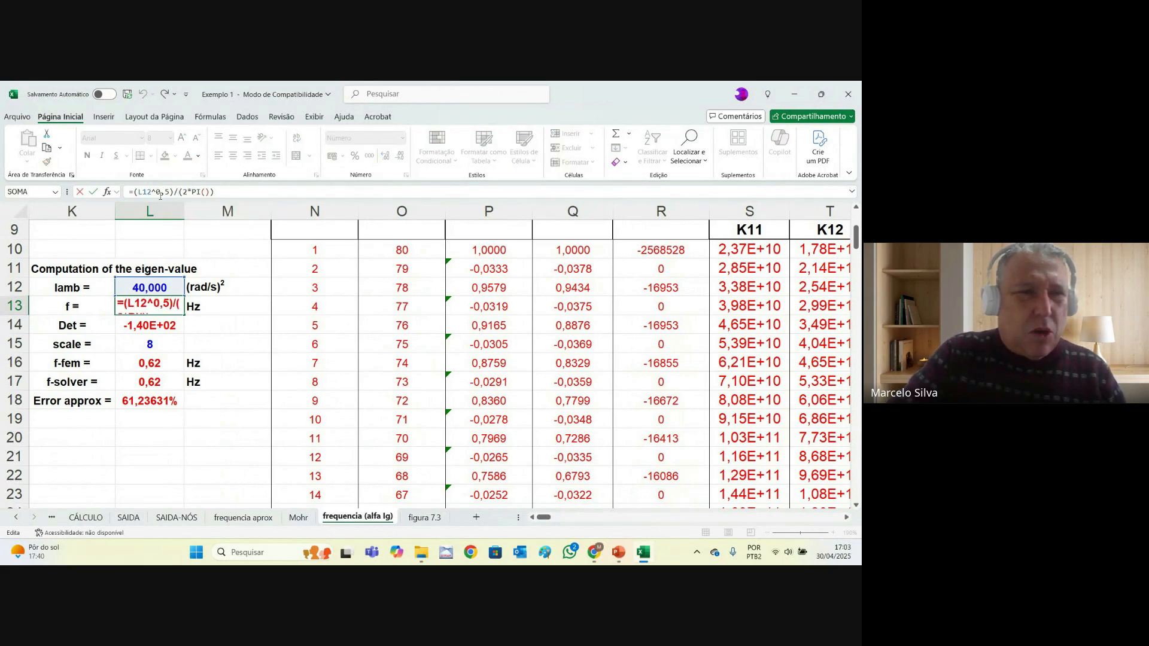
{"action": "key", "text": "Escape"}
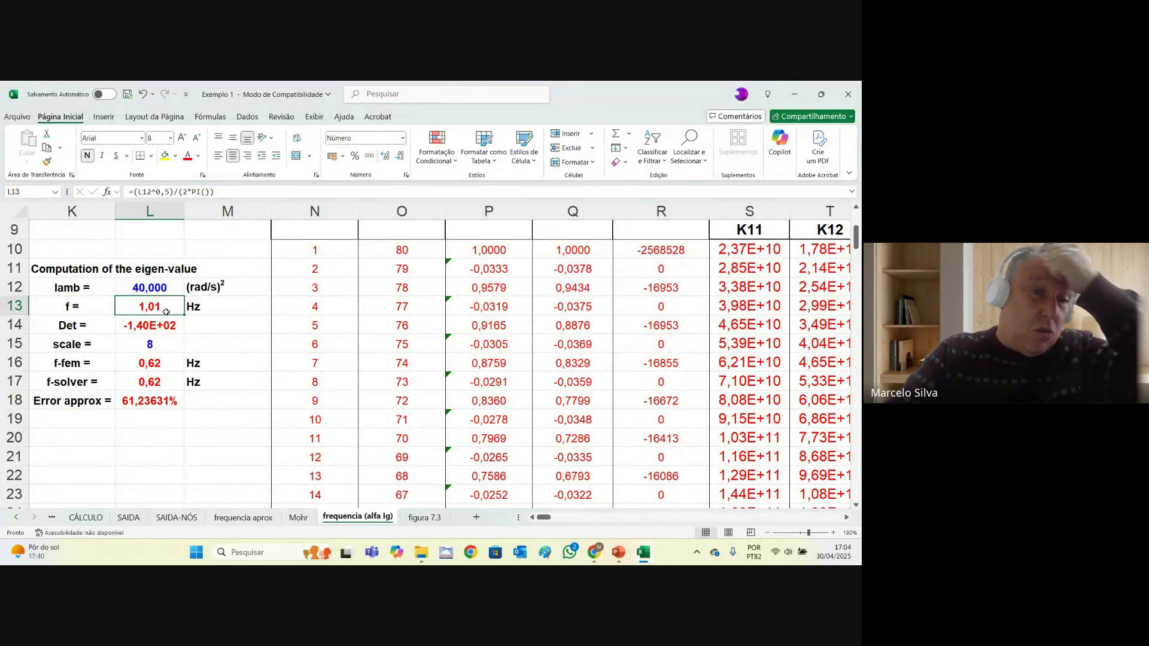
- Examine the Det formula in L14, highlighting its AE94:DF173 matrix range, and look over the tower stiffness matrix
{"action": "left_click", "coordinate": [152, 326]}
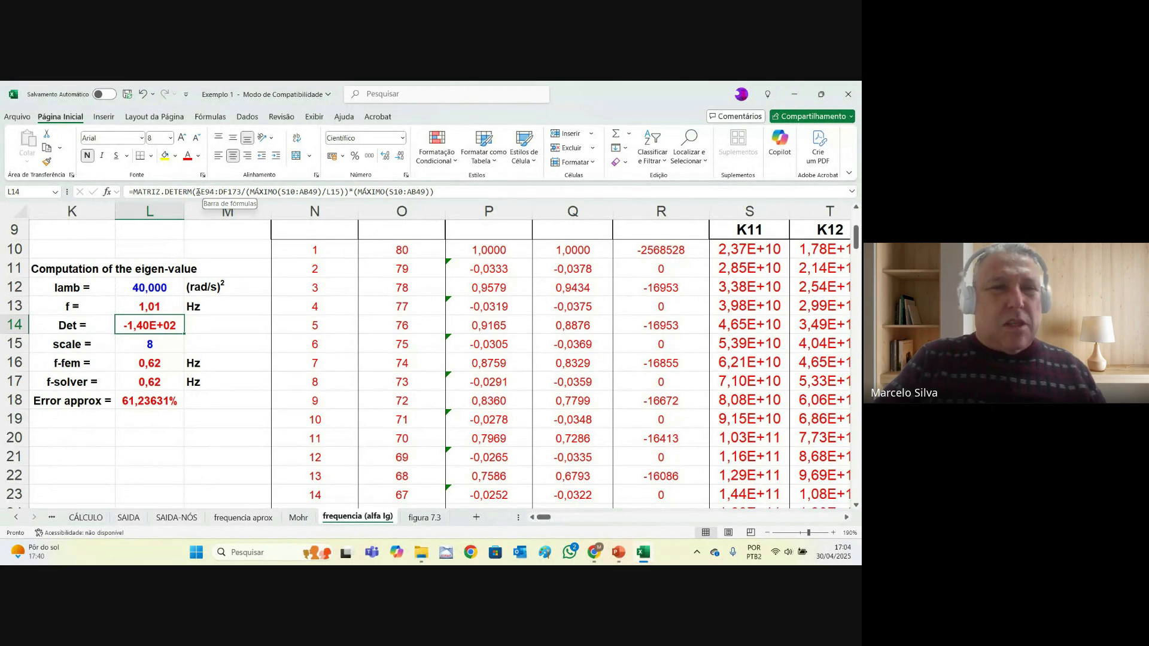
{"action": "left_click_drag", "start_coordinate": [197, 192], "coordinate": [242, 192]}
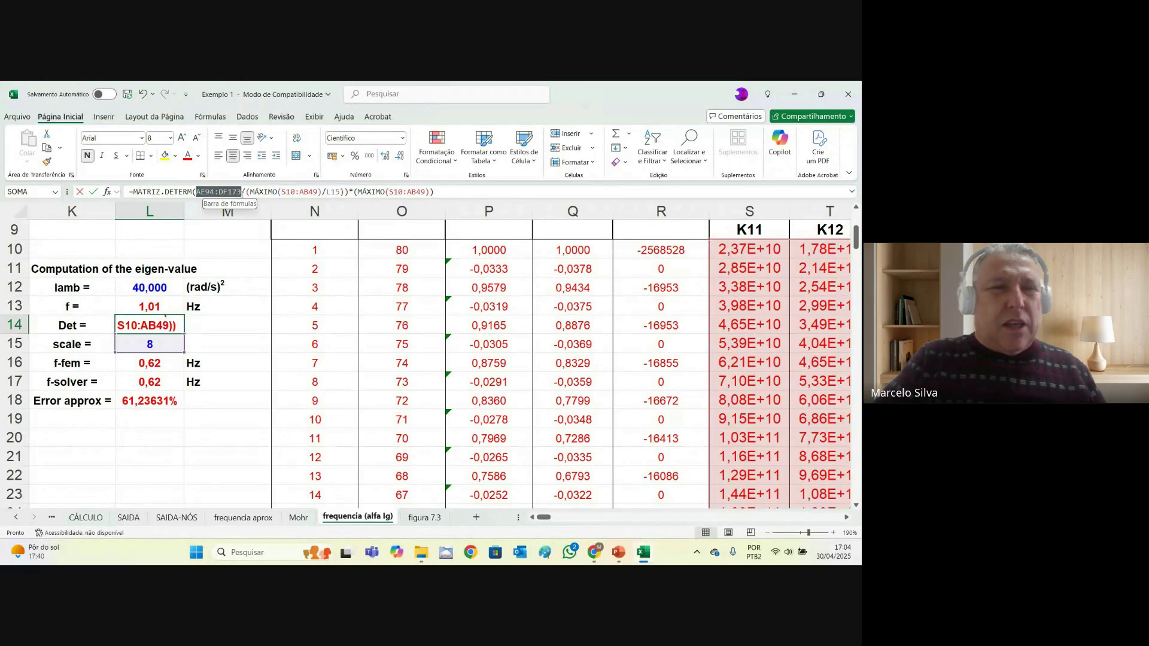
{"action": "key", "text": "Escape"}
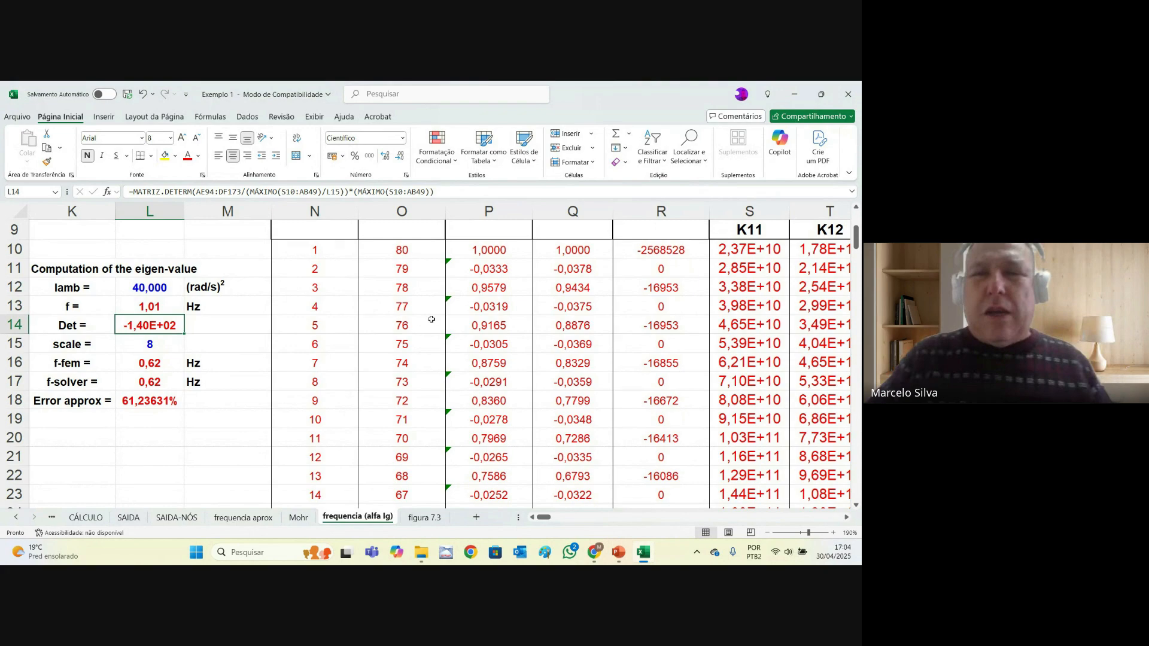
{"action": "left_click_drag", "start_coordinate": [541, 519], "coordinate": [569, 520]}
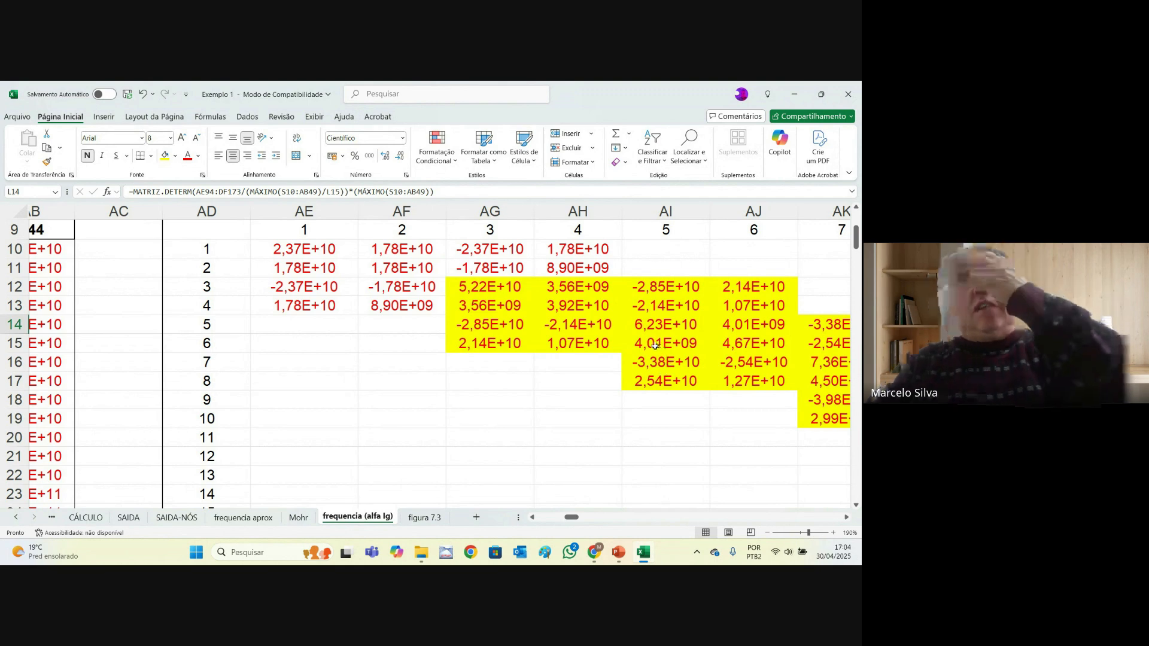
{"action": "left_click_drag", "start_coordinate": [571, 518], "coordinate": [530, 526]}
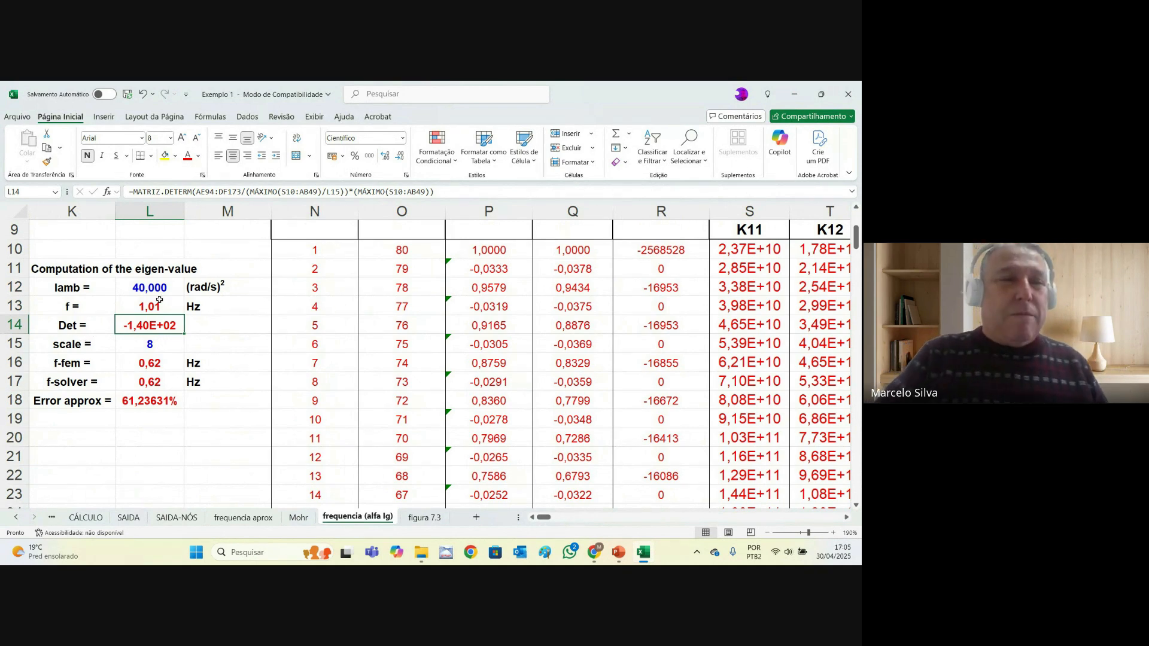
- Trace the element stiffness range S10:AB49 and the scale cell L15 that the Det formula in L14 uses
{"action": "left_click", "coordinate": [223, 193]}
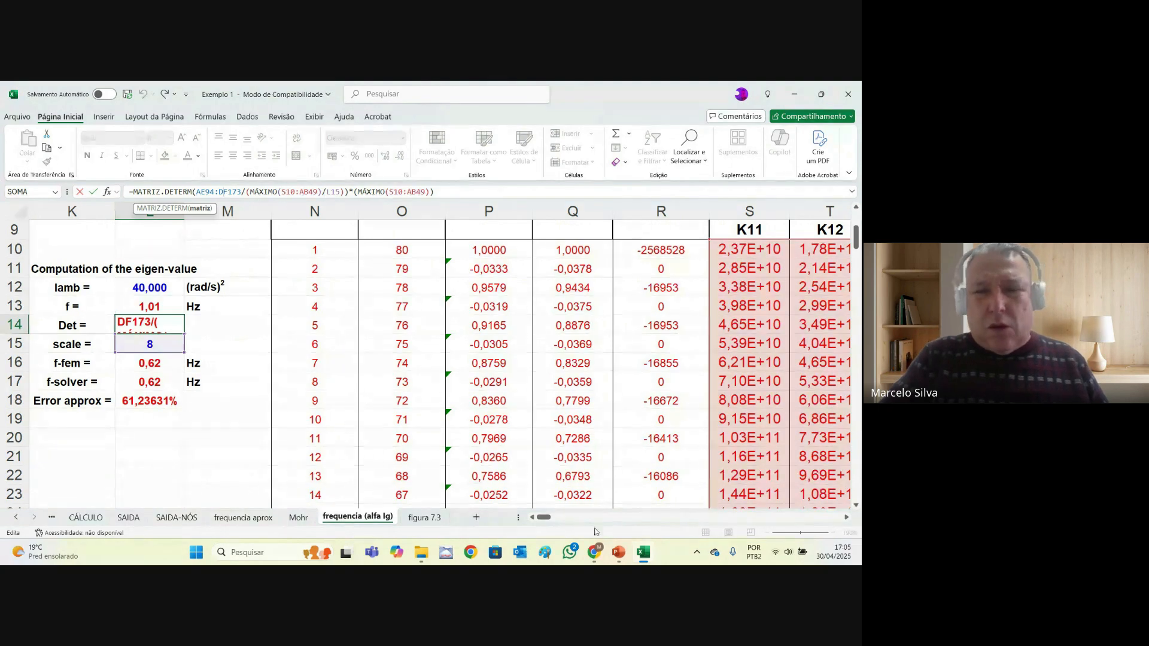
{"action": "left_click_drag", "start_coordinate": [550, 518], "coordinate": [564, 518]}
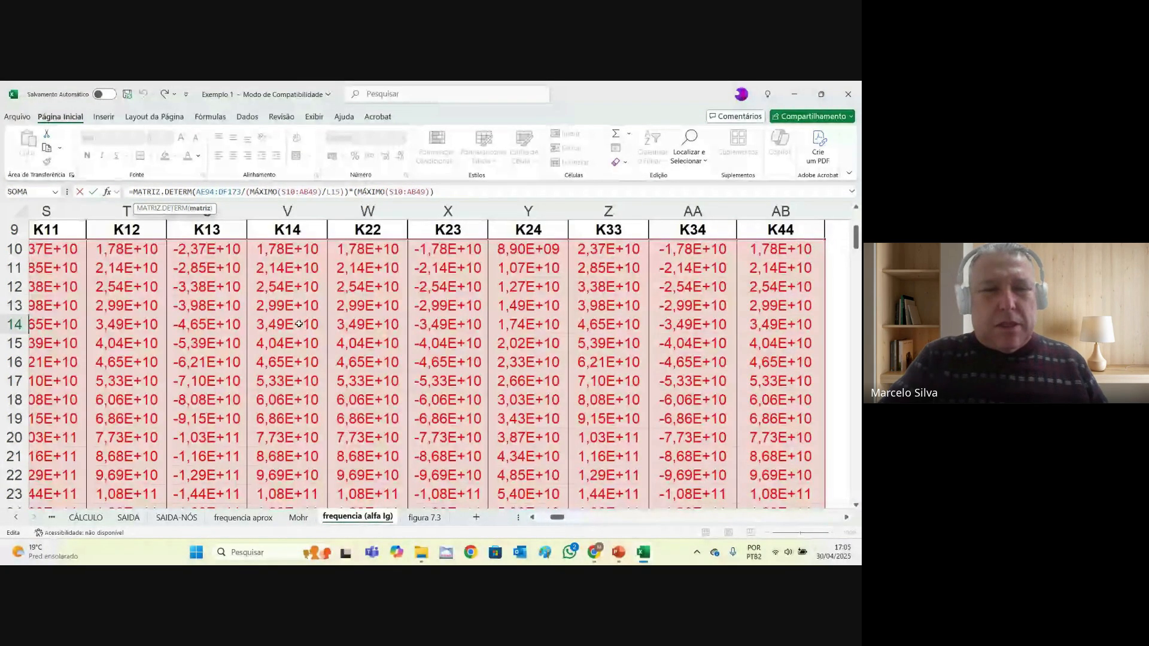
{"action": "left_click_drag", "start_coordinate": [557, 518], "coordinate": [552, 522]}
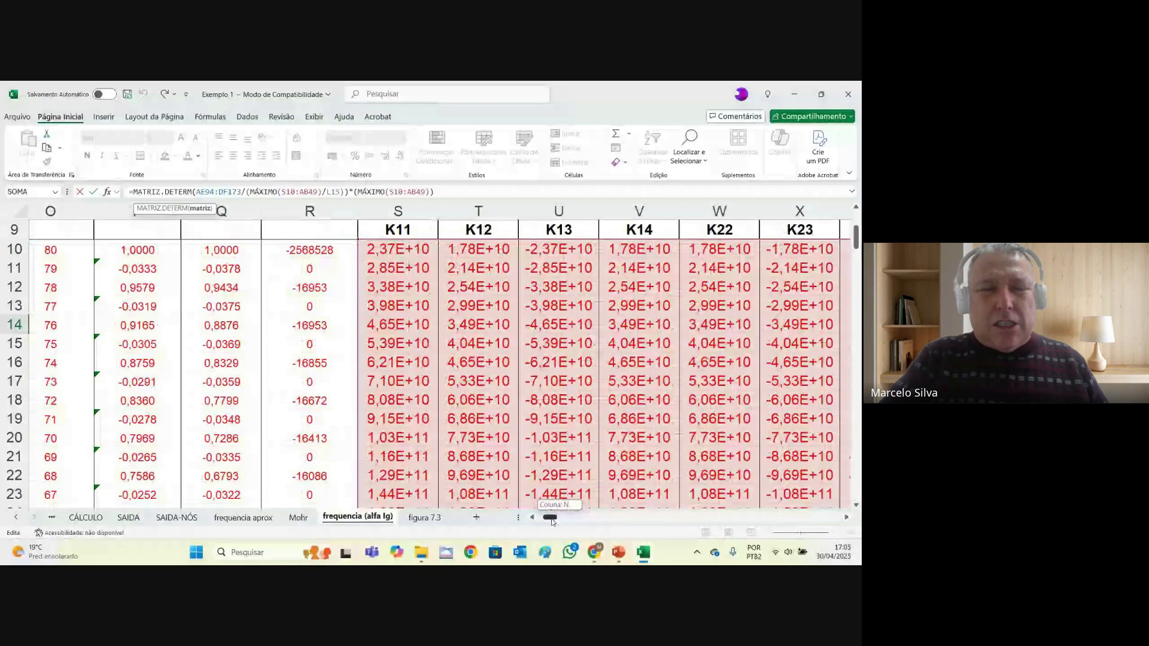
{"action": "left_click_drag", "start_coordinate": [552, 521], "coordinate": [546, 521]}
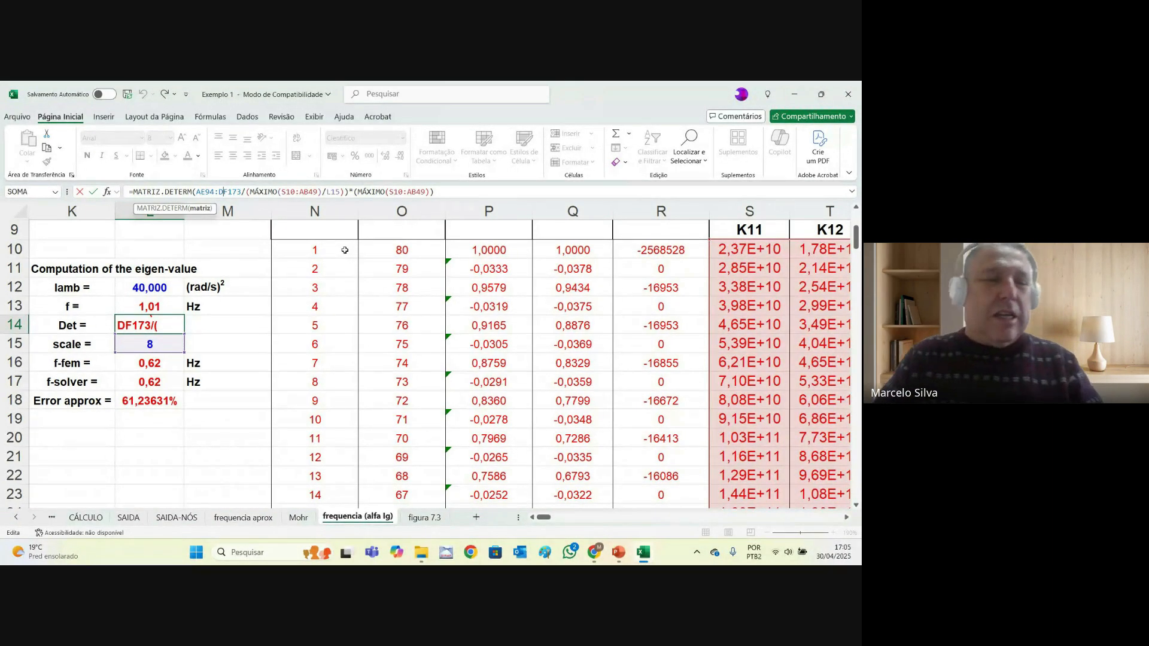
{"action": "key", "text": "Escape"}
- Set the scale factor in L15 to 1 and check the determinant in L14
{"action": "left_click", "coordinate": [170, 343]}
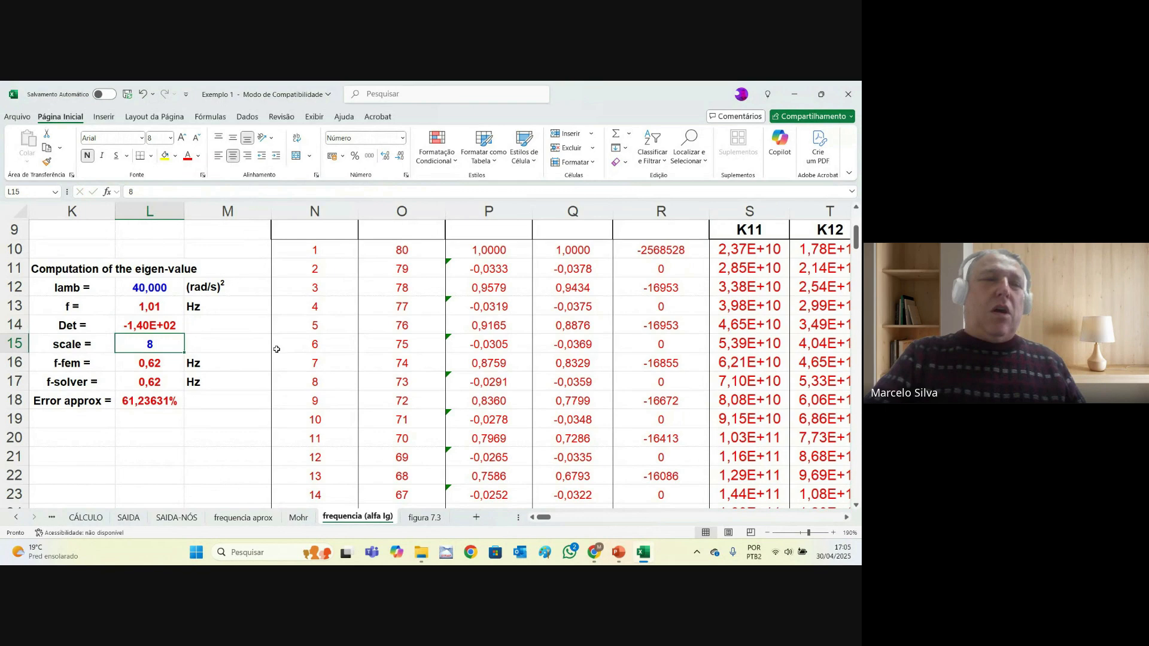
{"action": "type", "text": "1"}
{"action": "key", "text": "Return"}
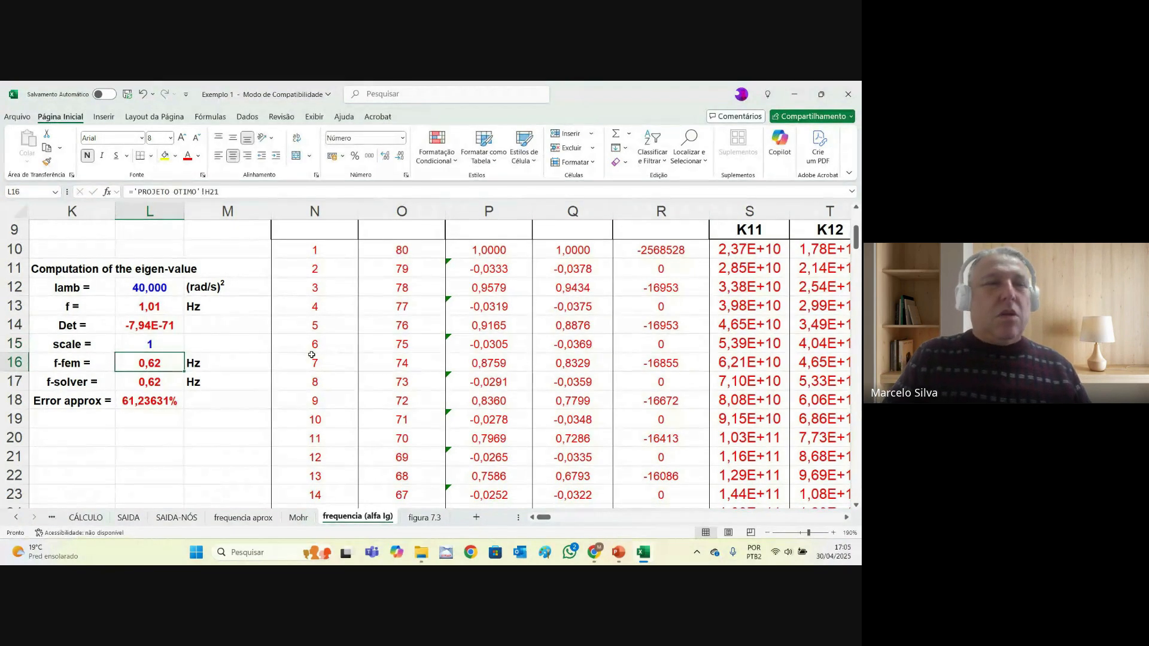
{"action": "left_click", "coordinate": [164, 329]}
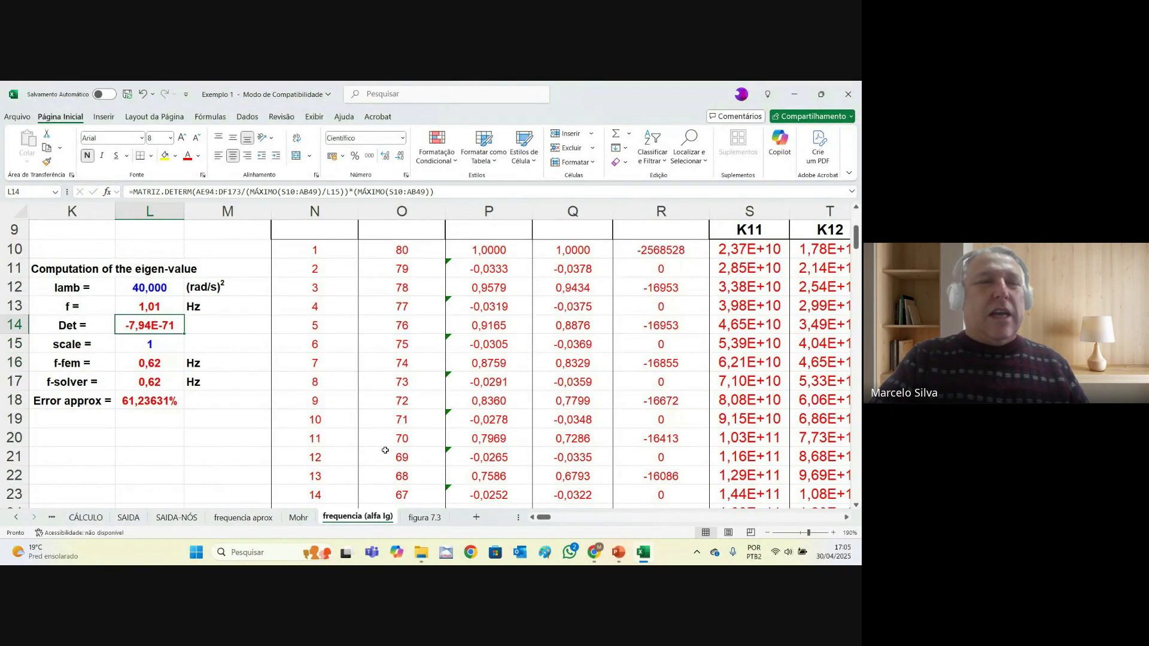
- Try a scale factor of 20 in L15 and check the determinant in L14
{"action": "left_click", "coordinate": [173, 345]}
{"action": "type", "text": "2"}
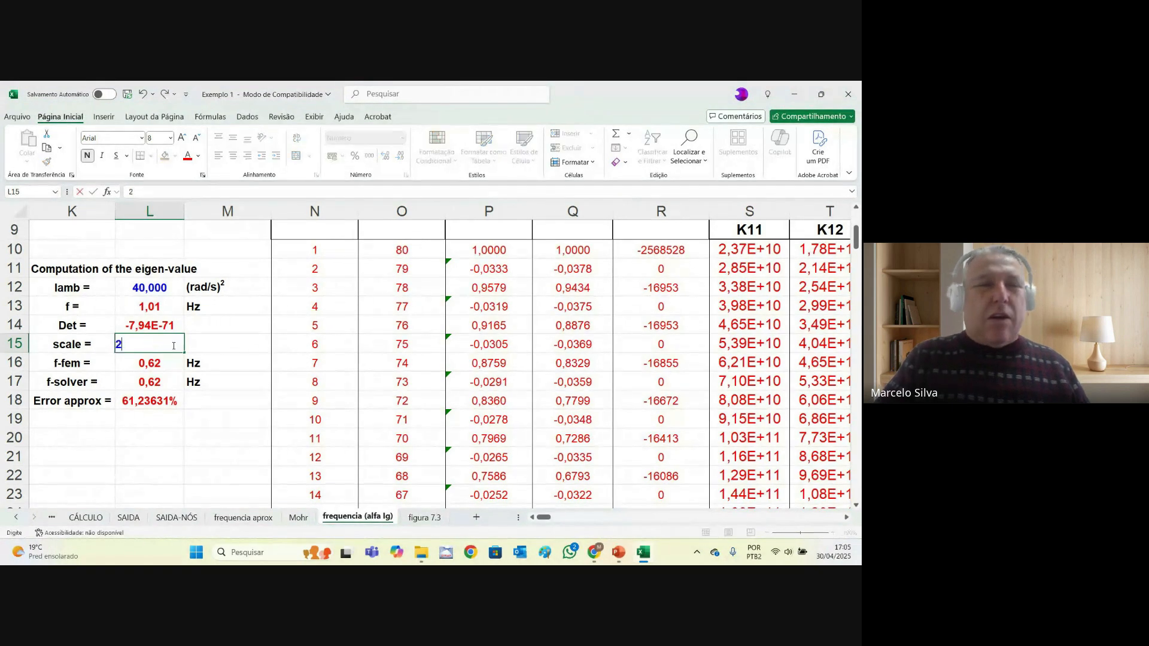
{"action": "type", "text": "0"}
{"action": "key", "text": "Return"}
{"action": "left_click", "coordinate": [158, 328]}
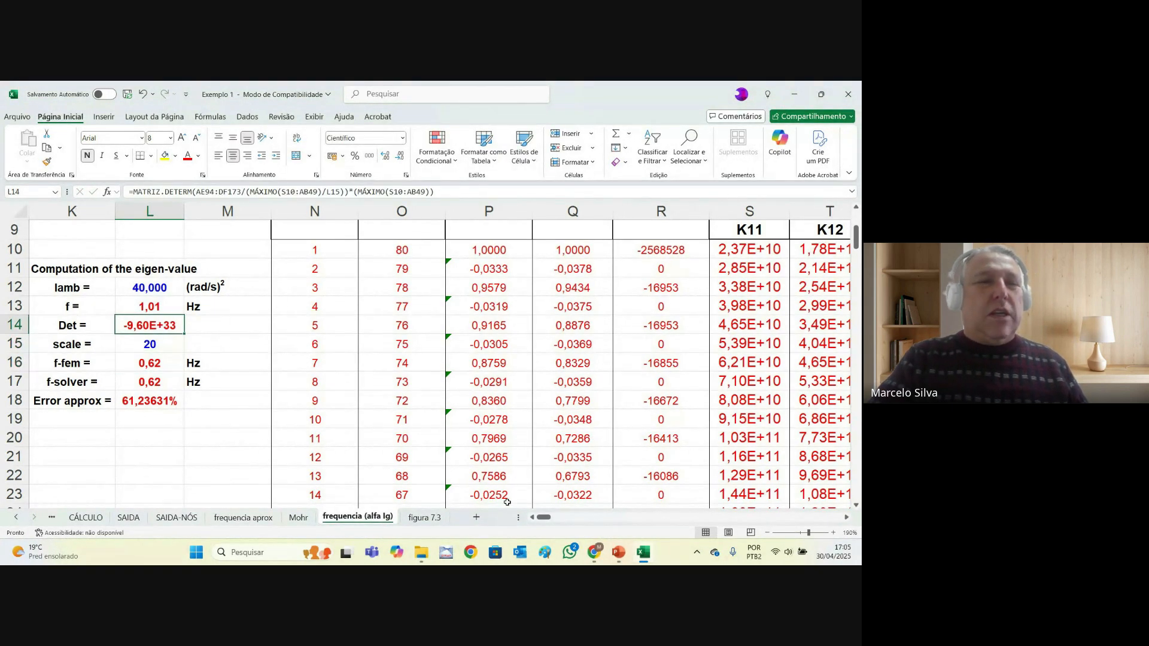
- Set the scale factor in L15 to 8 and check the determinant in L14
{"action": "left_click", "coordinate": [163, 346]}
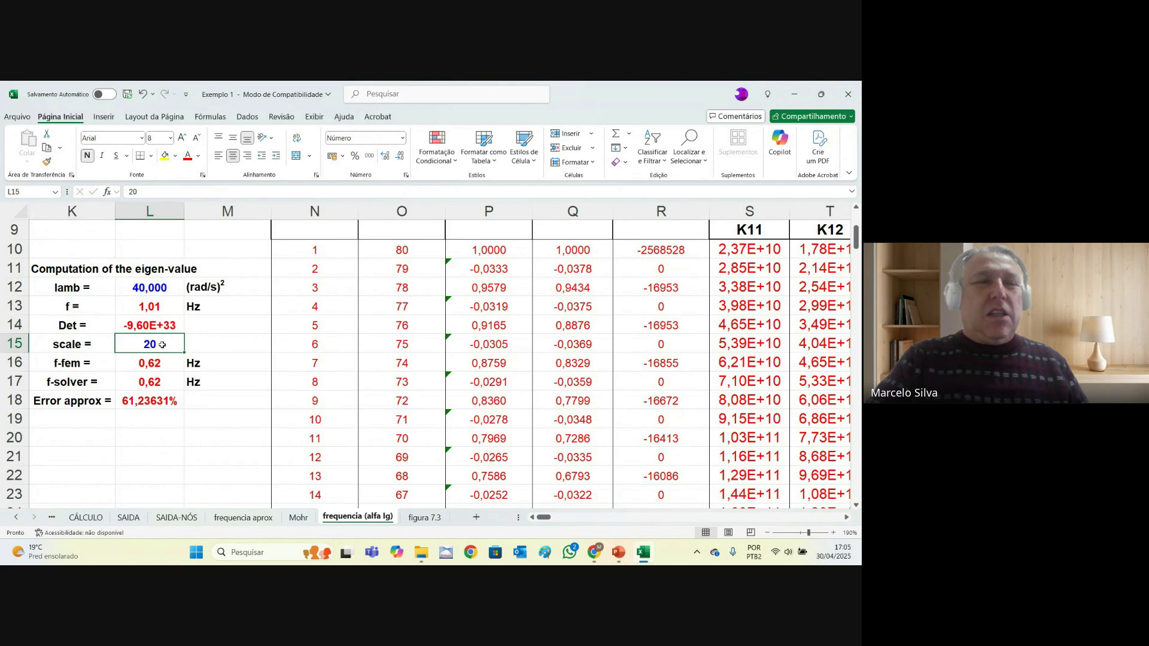
{"action": "type", "text": "8"}
{"action": "key", "text": "Return"}
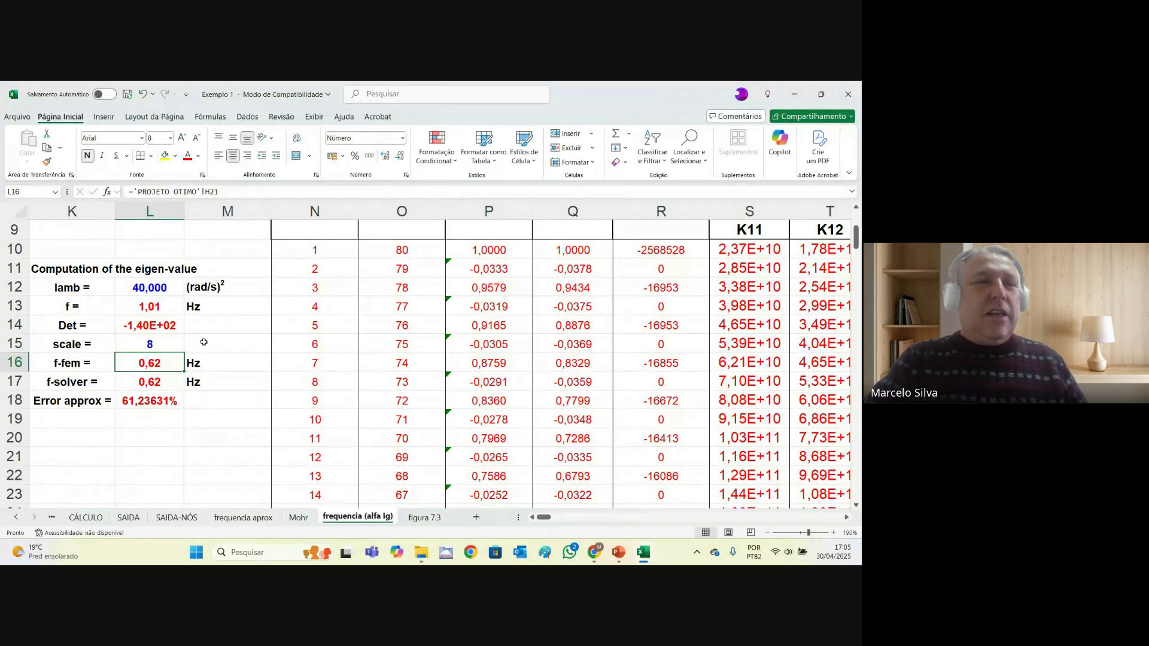
{"action": "left_click", "coordinate": [159, 332]}
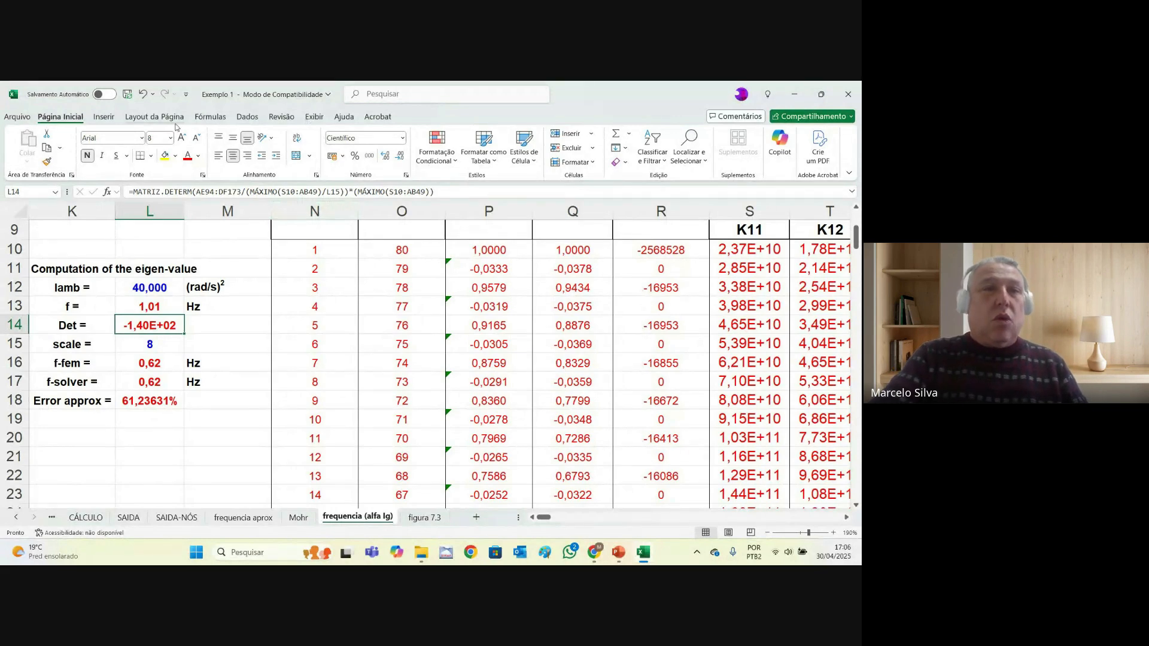
- Run Solver to bring the determinant in L14 to a value of 0 by changing lamb in L12, and keep the solution
{"action": "left_click", "coordinate": [247, 117]}
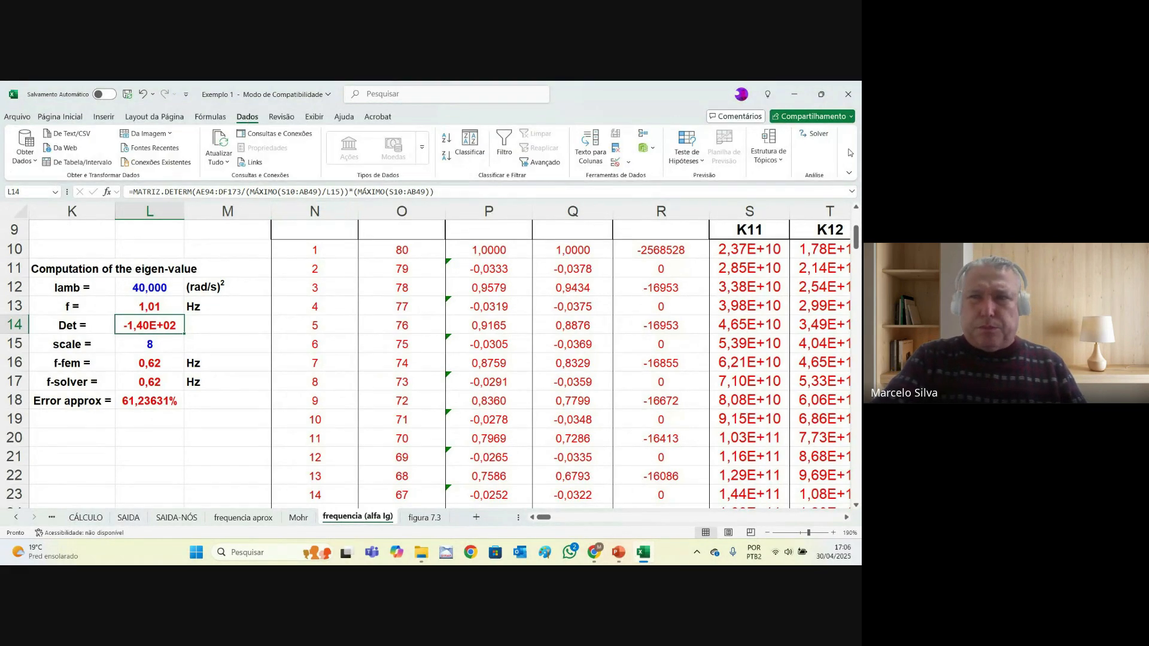
{"action": "left_click", "coordinate": [817, 133]}
{"action": "left_click_drag", "start_coordinate": [635, 214], "coordinate": [624, 217]}
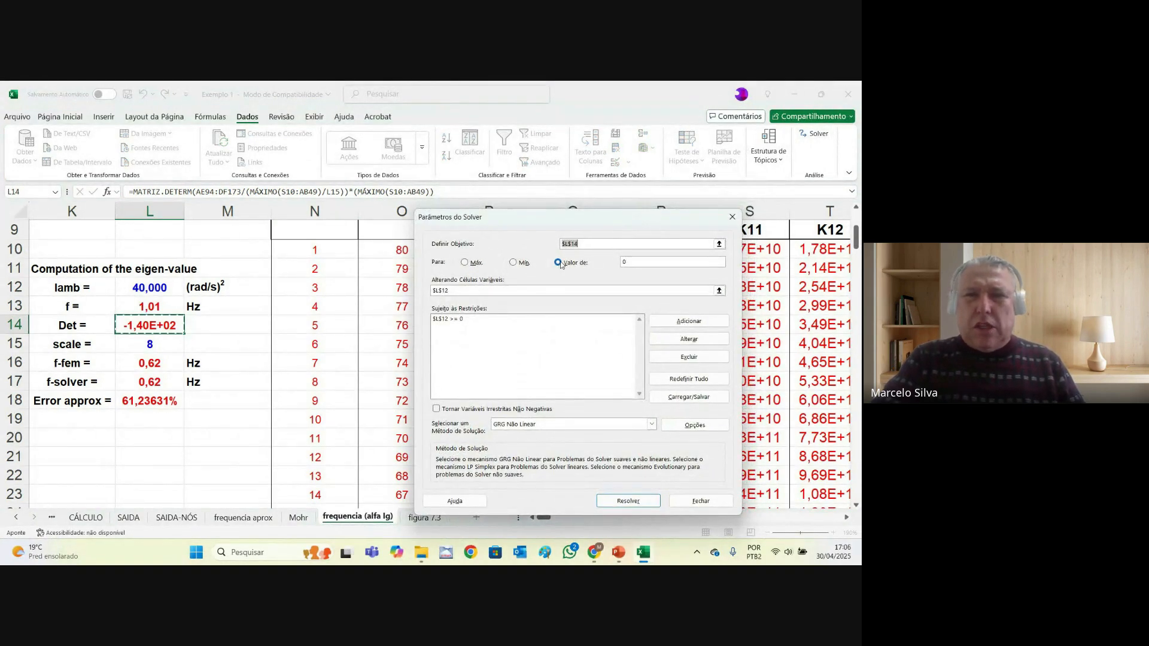
{"action": "left_click", "coordinate": [580, 244]}
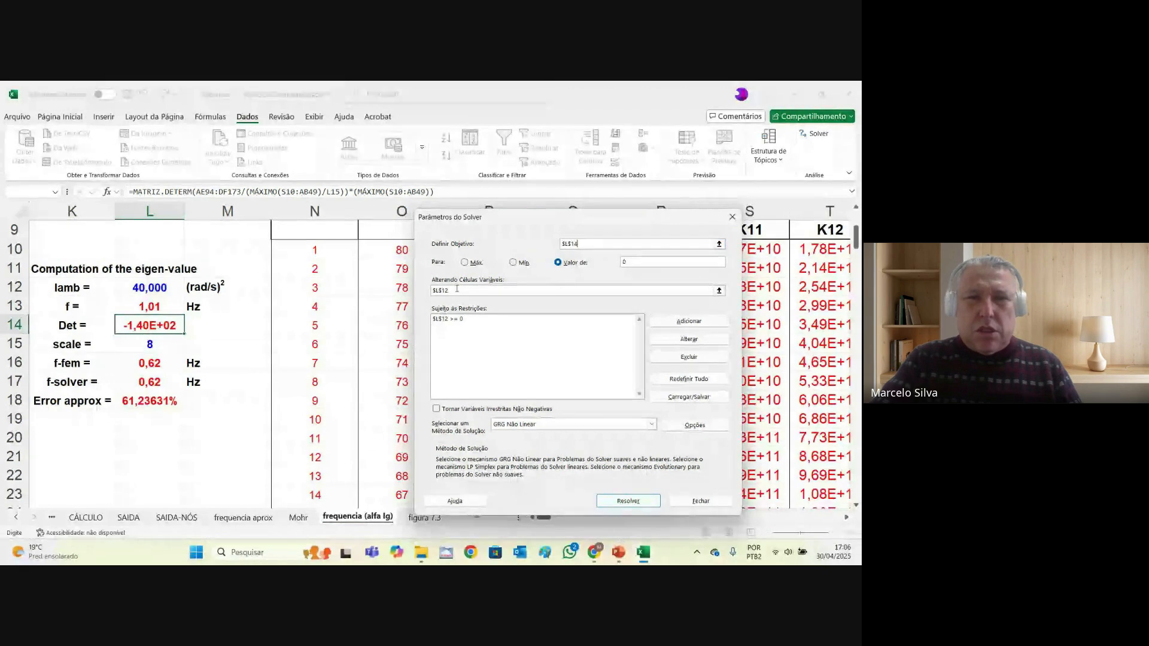
{"action": "left_click", "coordinate": [564, 262]}
{"action": "left_click", "coordinate": [645, 263]}
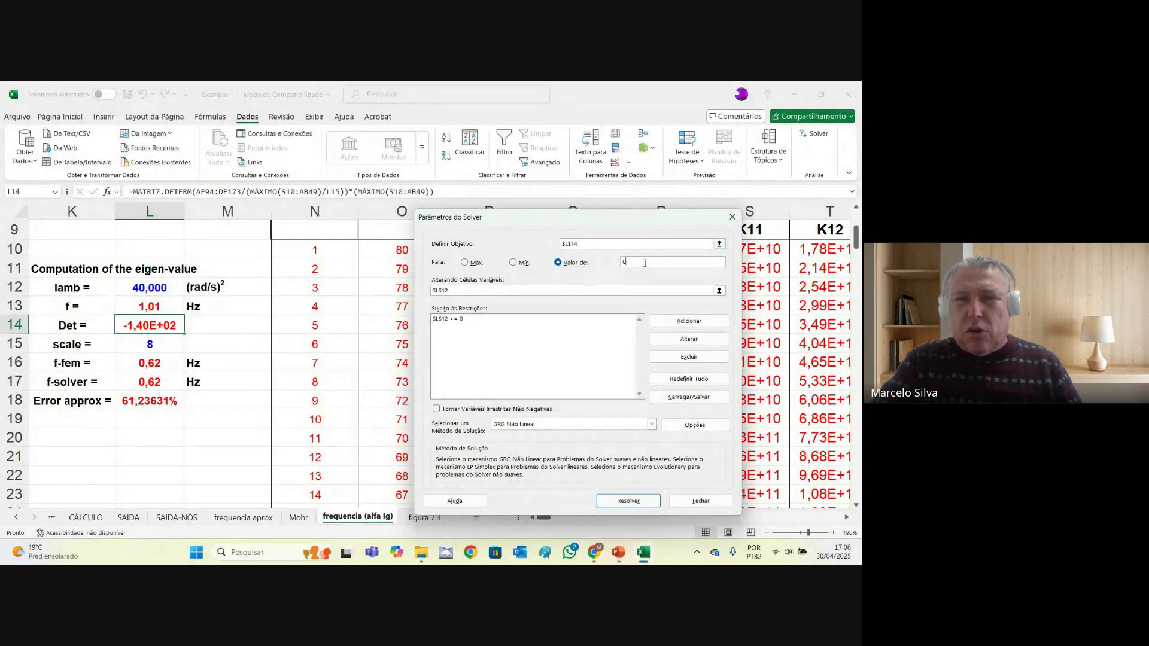
{"action": "left_click", "coordinate": [455, 291]}
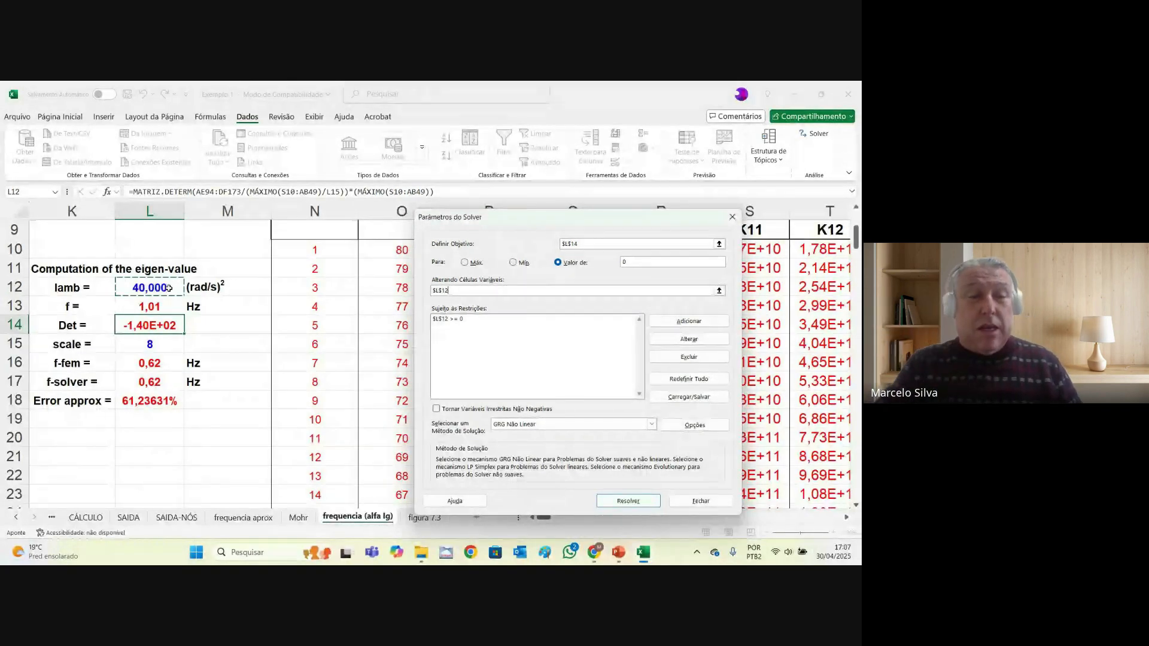
{"action": "left_click", "coordinate": [628, 501]}
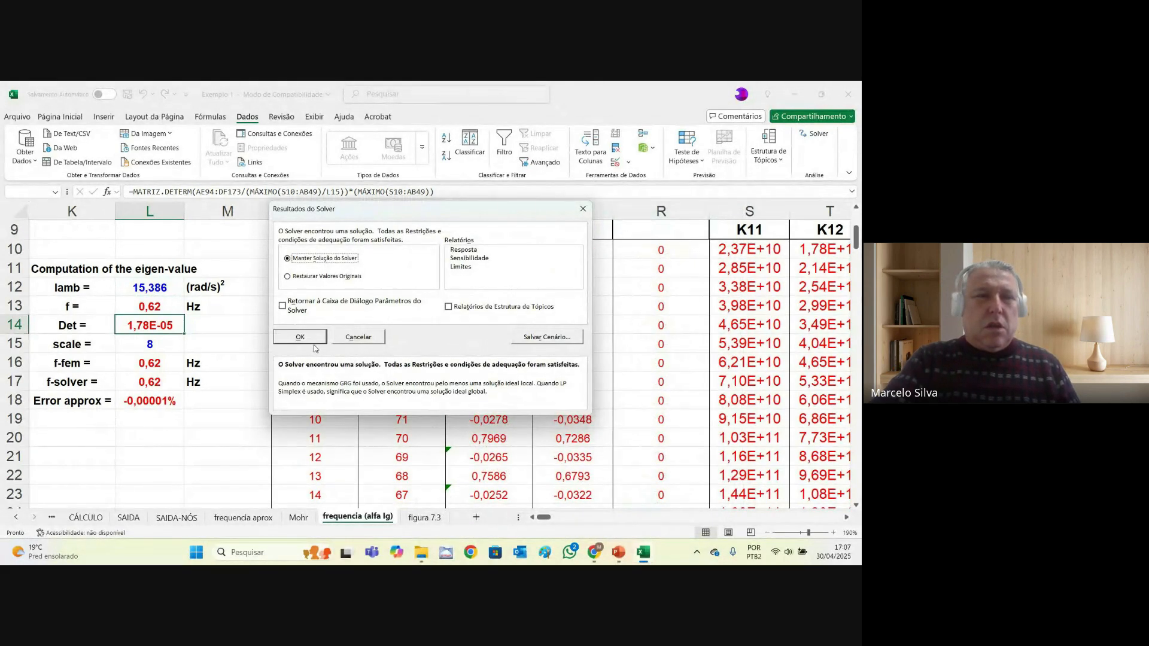
{"action": "left_click", "coordinate": [300, 338]}
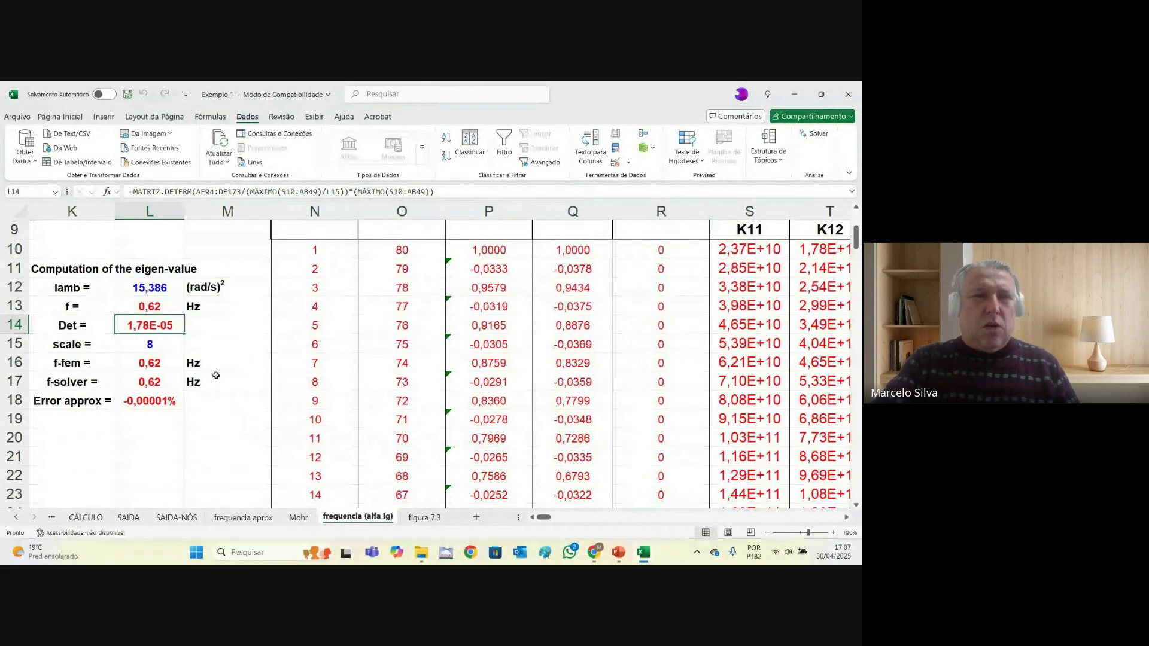
- Compare the f-fem cell L16, the f-solver cell L17 and the computed frequency in L13
{"action": "left_click", "coordinate": [159, 363]}
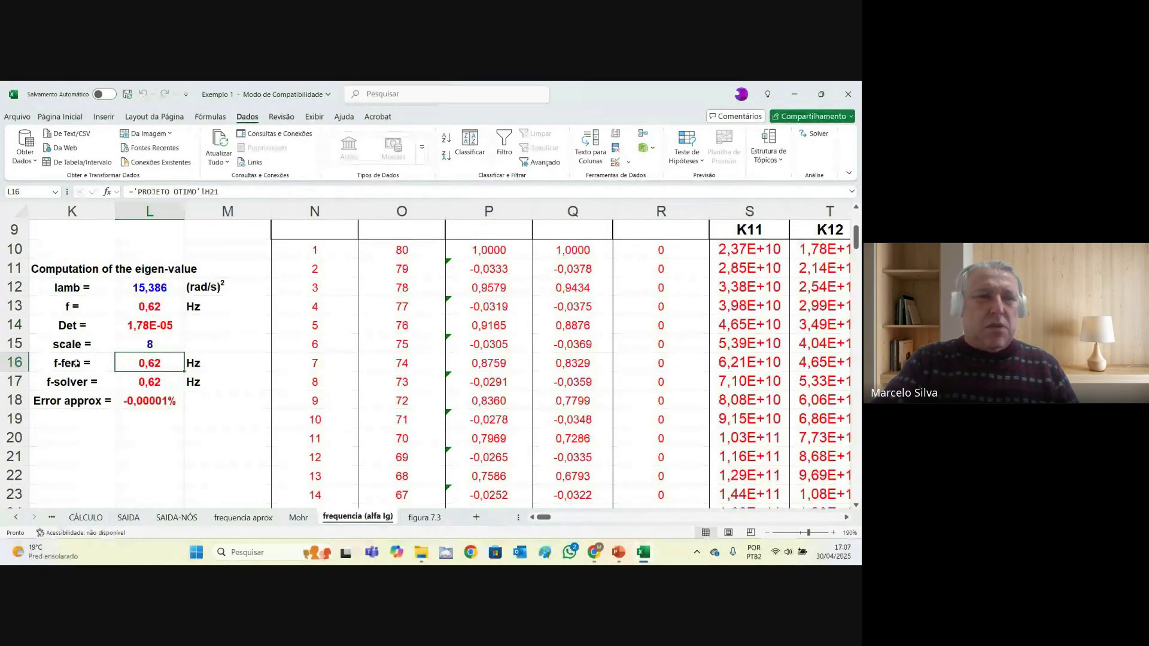
{"action": "left_click", "coordinate": [156, 381]}
{"action": "left_click", "coordinate": [156, 307]}
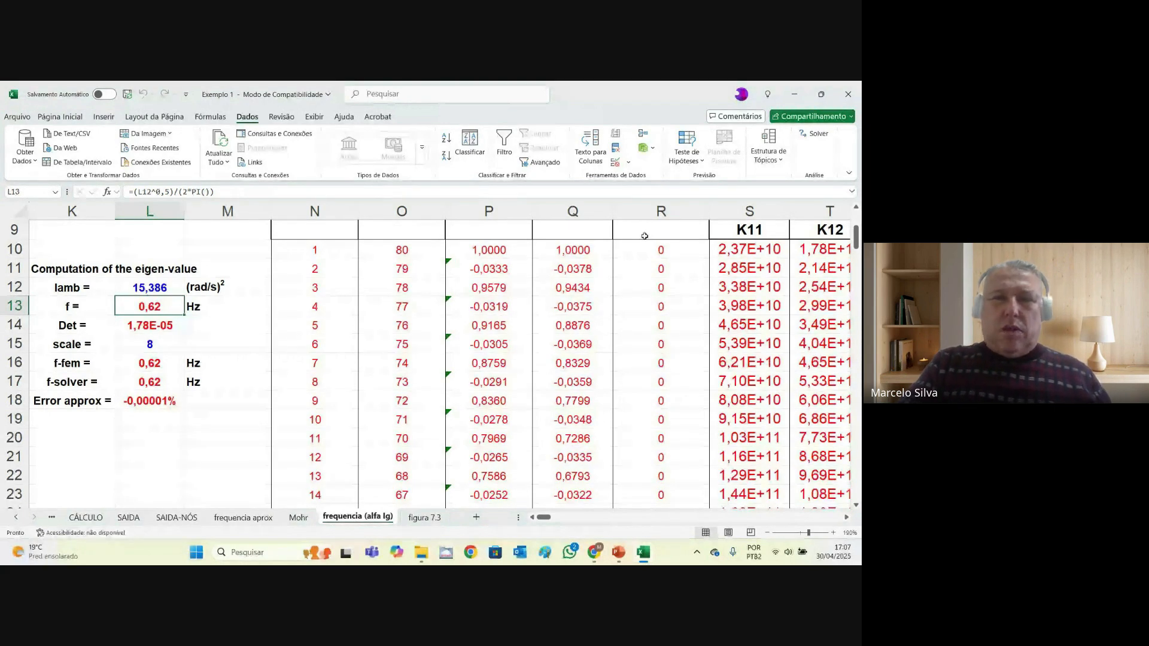
- Rerun Solver on the determinant from the current lamb value, and check the frequency cells between L13 and L17
{"action": "left_click", "coordinate": [624, 500]}
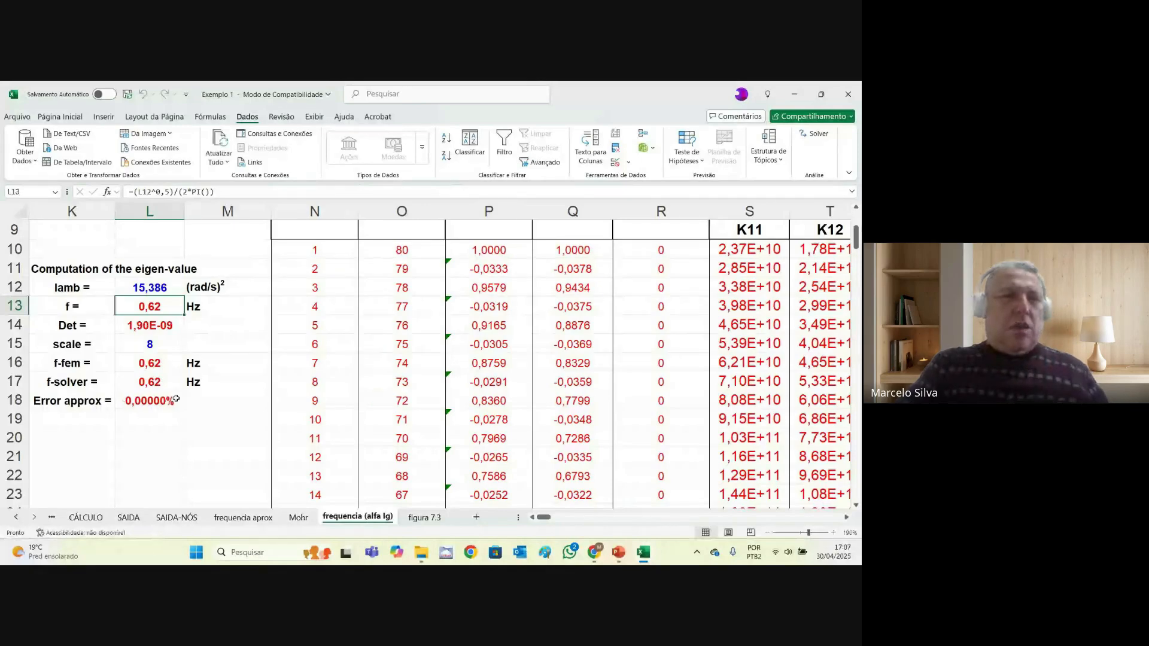
{"action": "key", "text": "Down"}
{"action": "key", "text": "Down"}
{"action": "key", "text": "Down"}
{"action": "key", "text": "Down"}
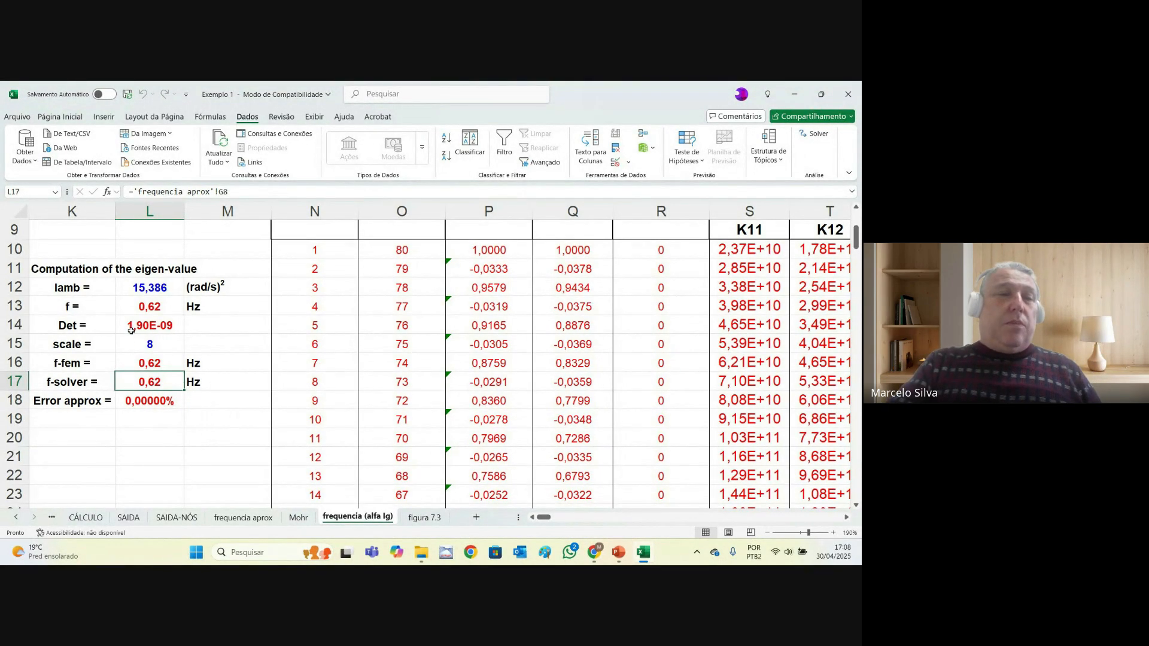
{"action": "left_click", "coordinate": [160, 307]}
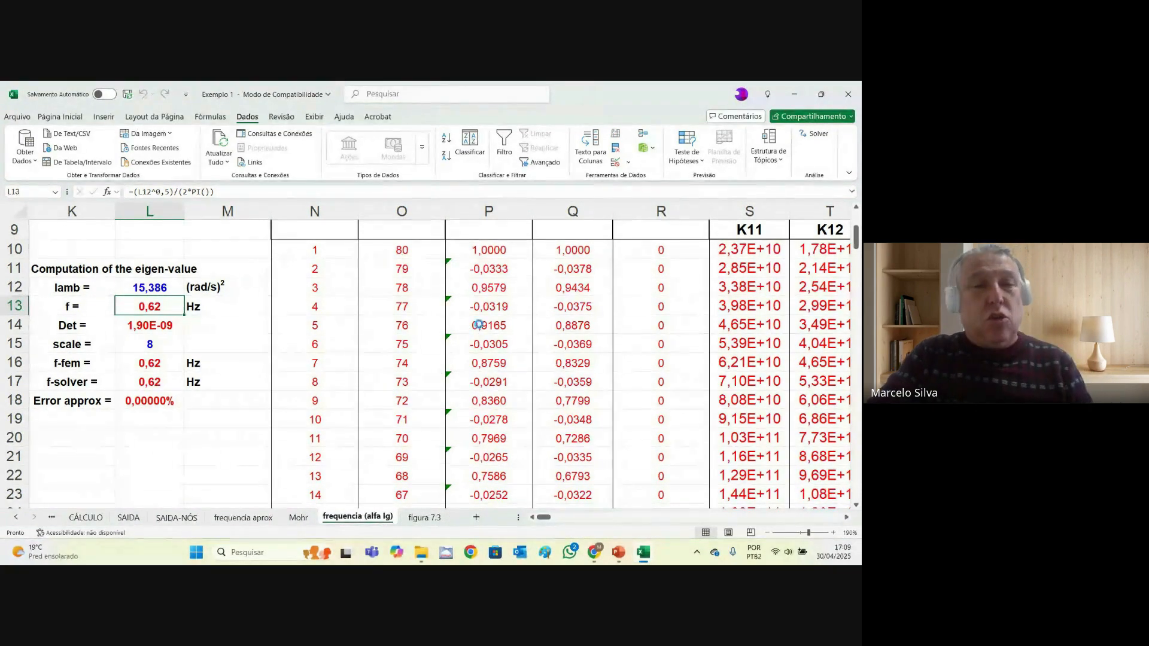
- Examine the banded tower stiffness matrix and the large yellow matrix below it on the frequency sheet
{"action": "scroll", "coordinate": [480, 323], "scroll_direction": "down", "scroll_amount": 4, "text": "ctrl"}
{"action": "scroll", "coordinate": [480, 323], "scroll_direction": "down", "scroll_amount": 6, "text": "ctrl"}
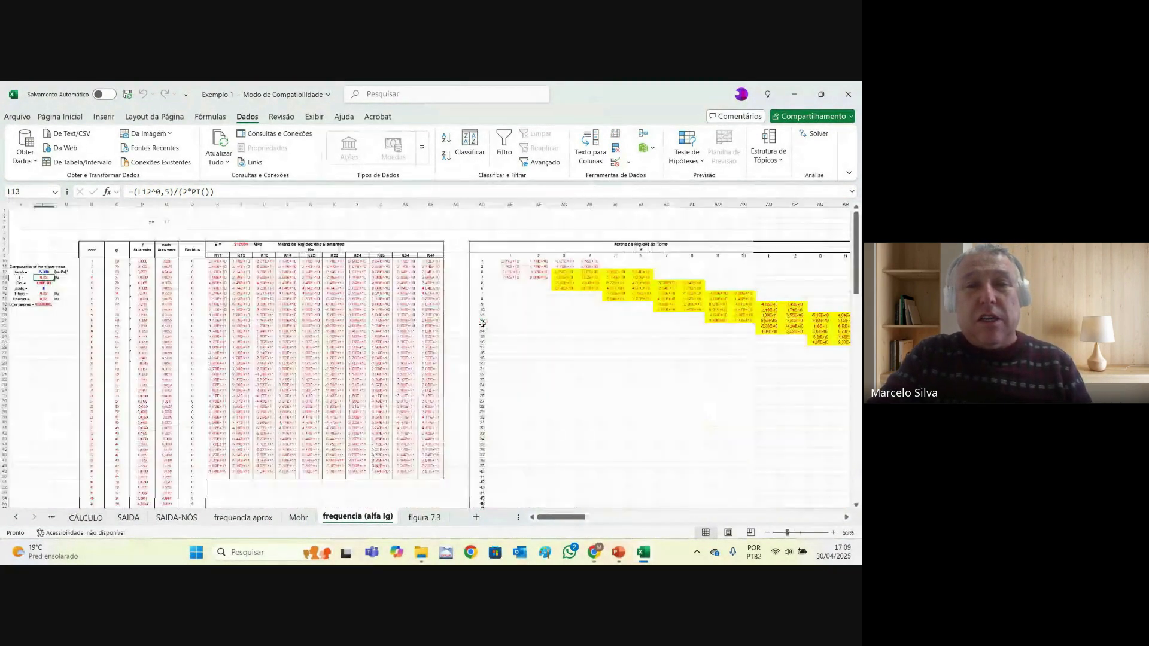
{"action": "scroll", "coordinate": [482, 325], "scroll_direction": "down", "scroll_amount": 2}
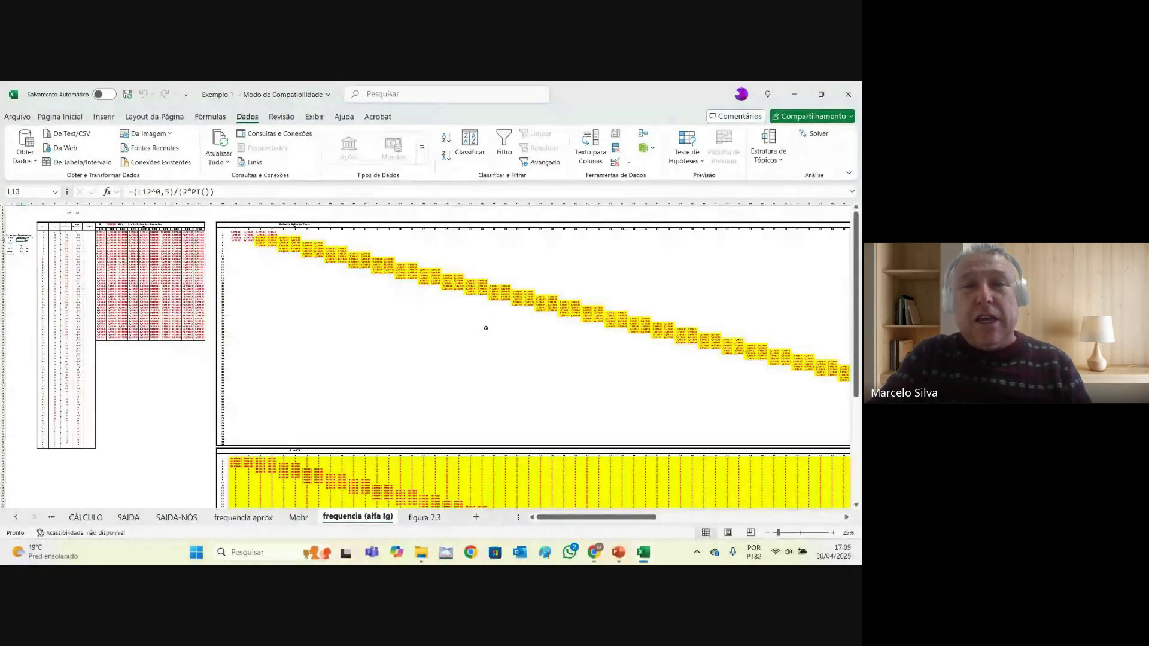
{"action": "mouse_move", "coordinate": [600, 514]}
{"action": "left_mouse_down"}
{"action": "mouse_move", "coordinate": [713, 516]}
{"action": "mouse_move", "coordinate": [599, 529]}
{"action": "left_mouse_up"}
{"action": "scroll", "coordinate": [426, 400], "scroll_direction": "down", "scroll_amount": 6}
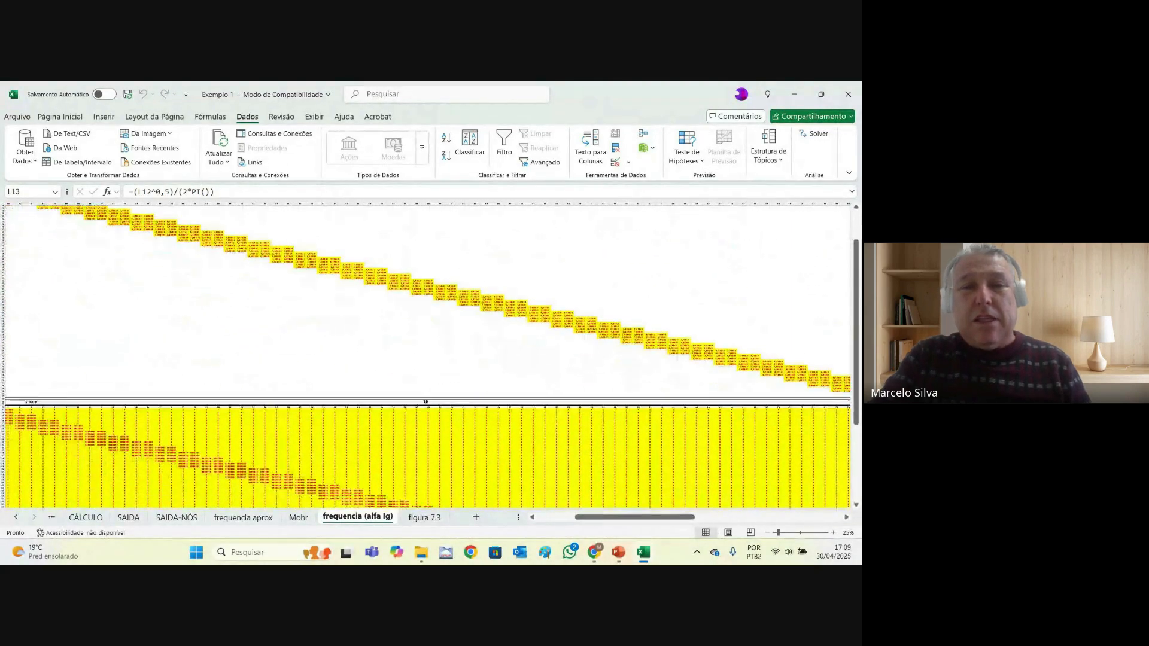
{"action": "scroll", "coordinate": [426, 400], "scroll_direction": "down", "scroll_amount": 2}
{"action": "left_click_drag", "start_coordinate": [612, 520], "coordinate": [572, 519]}
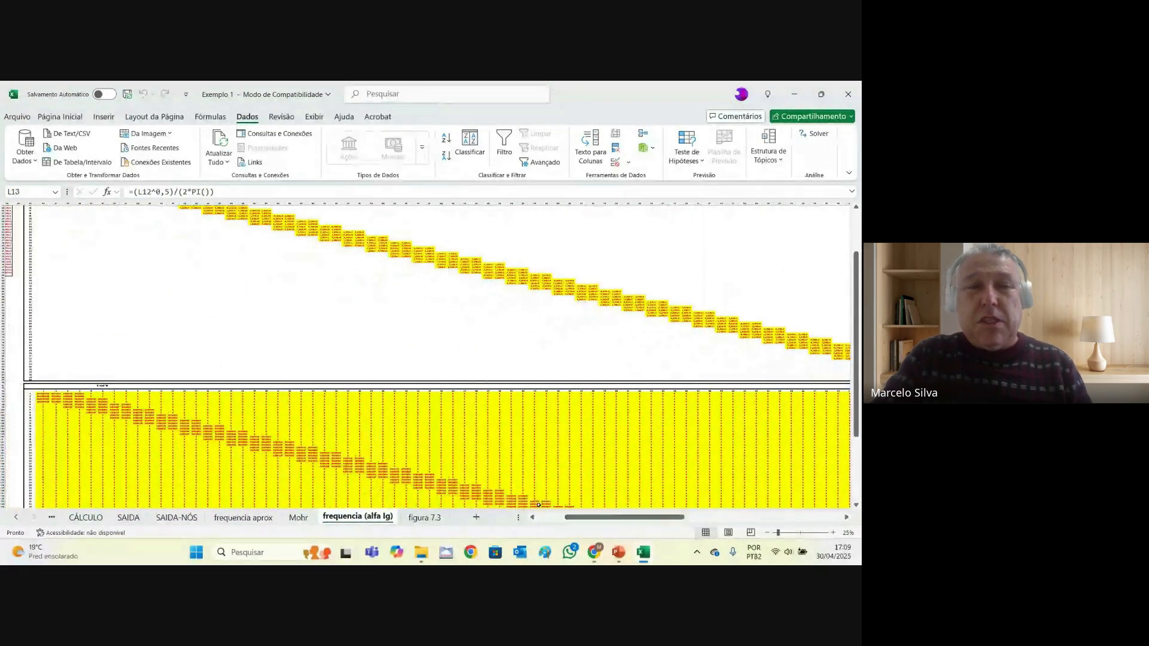
{"action": "scroll", "coordinate": [538, 504], "scroll_direction": "down", "scroll_amount": 3}
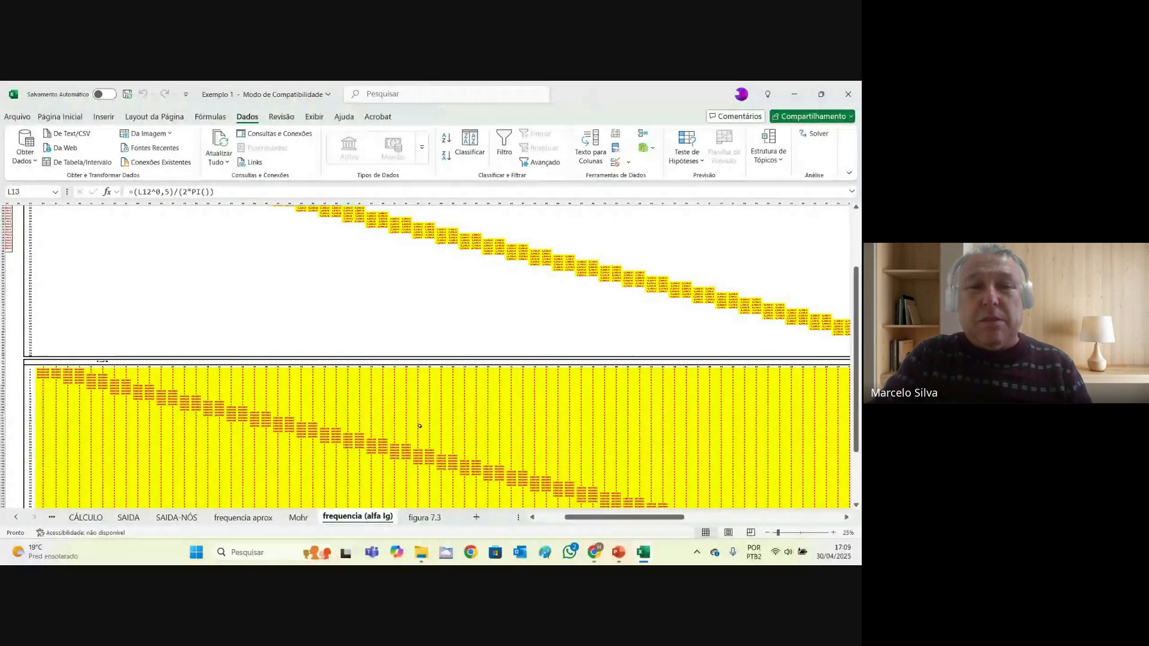
{"action": "left_click_drag", "start_coordinate": [583, 519], "coordinate": [477, 521]}
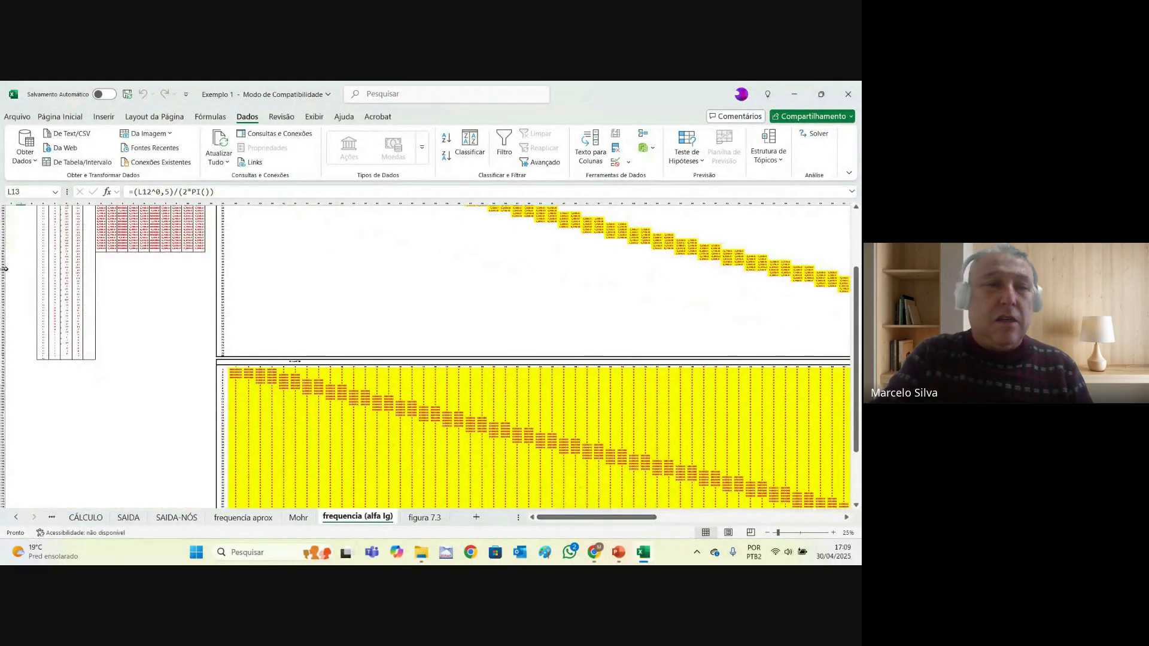
- Recheck the eigenvalue results beside the eigenvector table, and switch to the PowerPoint slide show on Exemplo 1's eigenvalue calculation
{"action": "scroll", "coordinate": [102, 277], "scroll_direction": "up", "scroll_amount": 2}
{"action": "scroll", "coordinate": [102, 277], "scroll_direction": "up", "scroll_amount": 6}
{"action": "left_click_drag", "start_coordinate": [592, 517], "coordinate": [515, 519]}
{"action": "scroll", "coordinate": [69, 306], "scroll_direction": "up", "scroll_amount": 20}
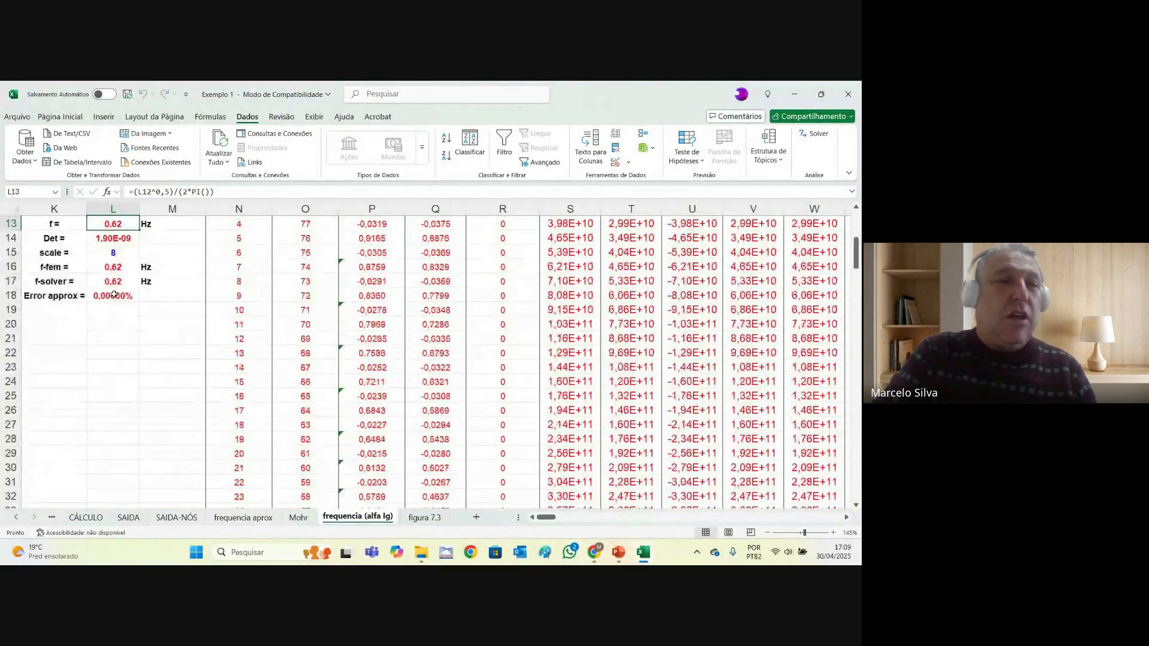
{"action": "scroll", "coordinate": [113, 293], "scroll_direction": "down", "scroll_amount": 2}
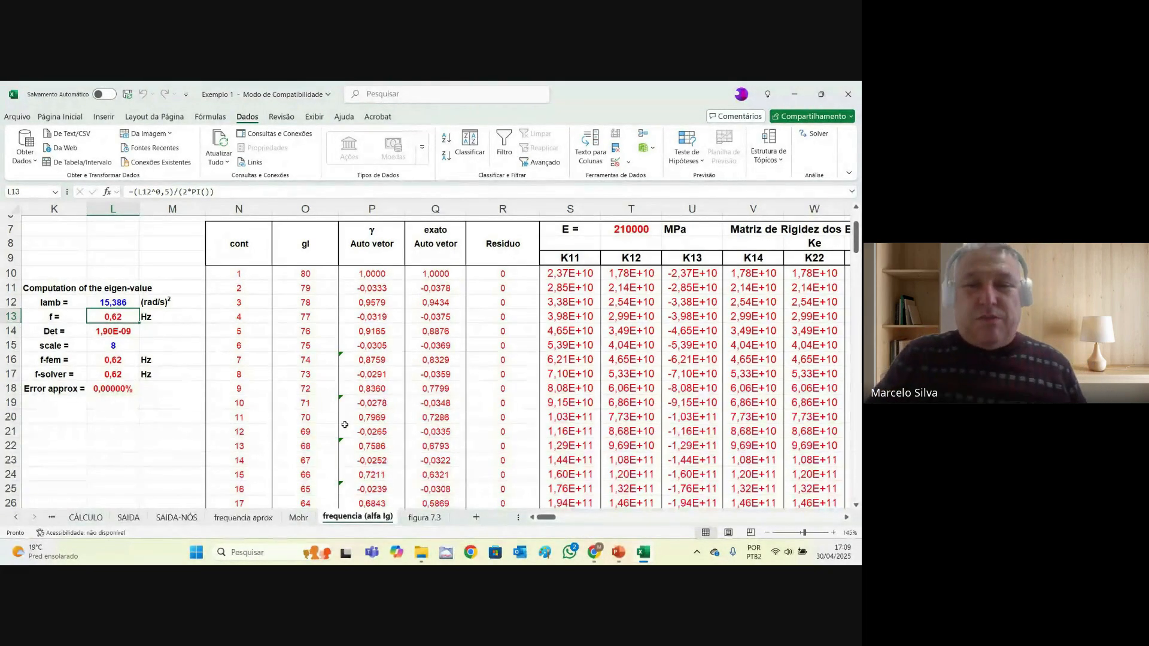
{"action": "left_click", "coordinate": [620, 556]}
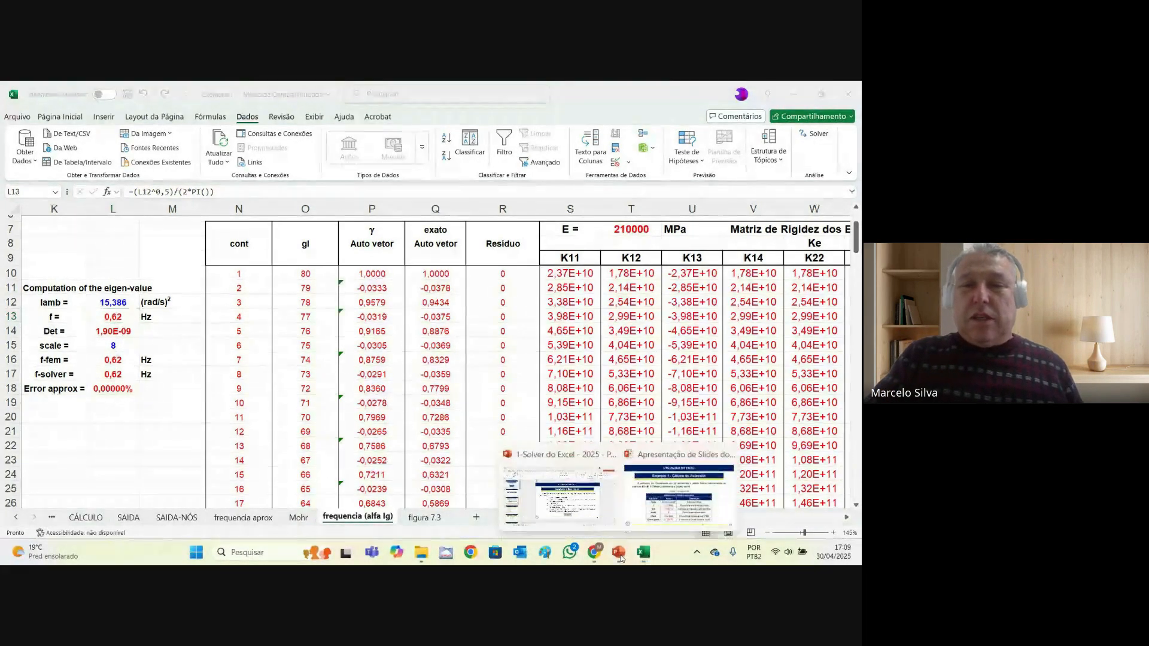
{"action": "left_click", "coordinate": [664, 510]}
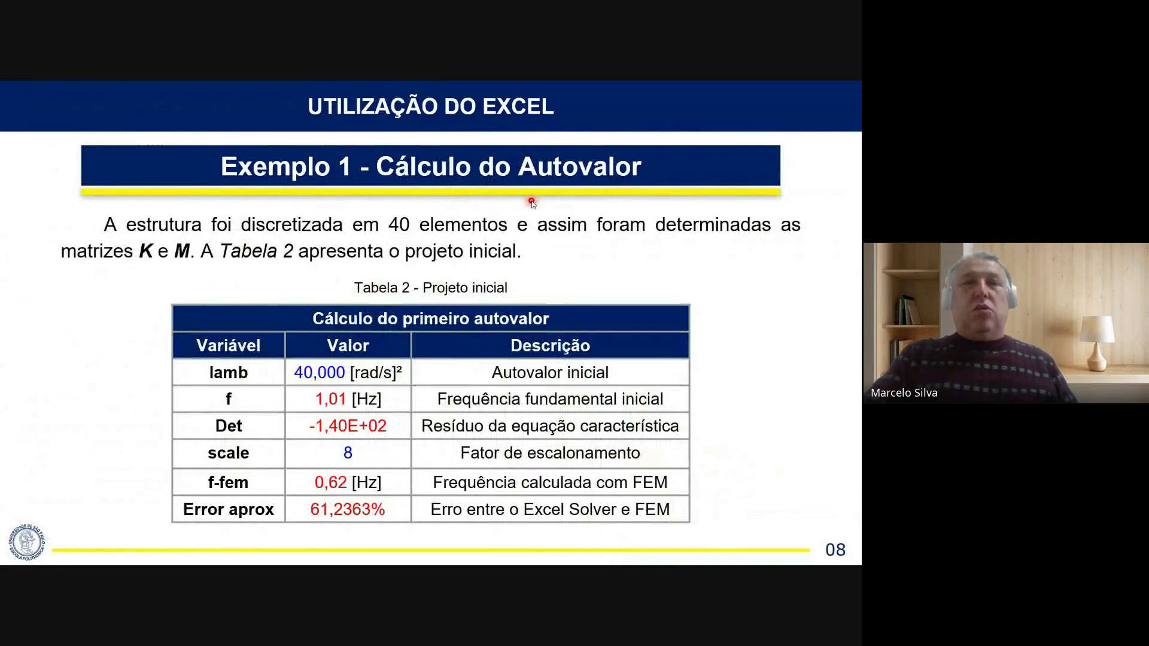
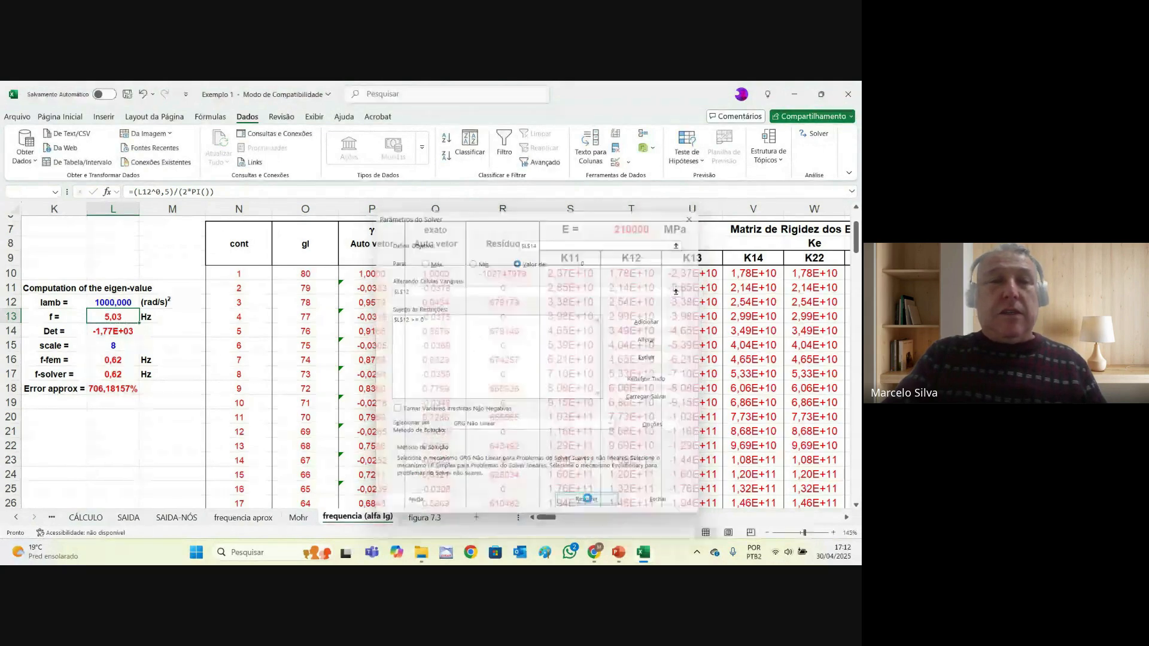
- Keep the Solver solution obtained from the lamb start of 1000, and set lamb in L12 to 500
{"action": "left_click", "coordinate": [300, 337]}
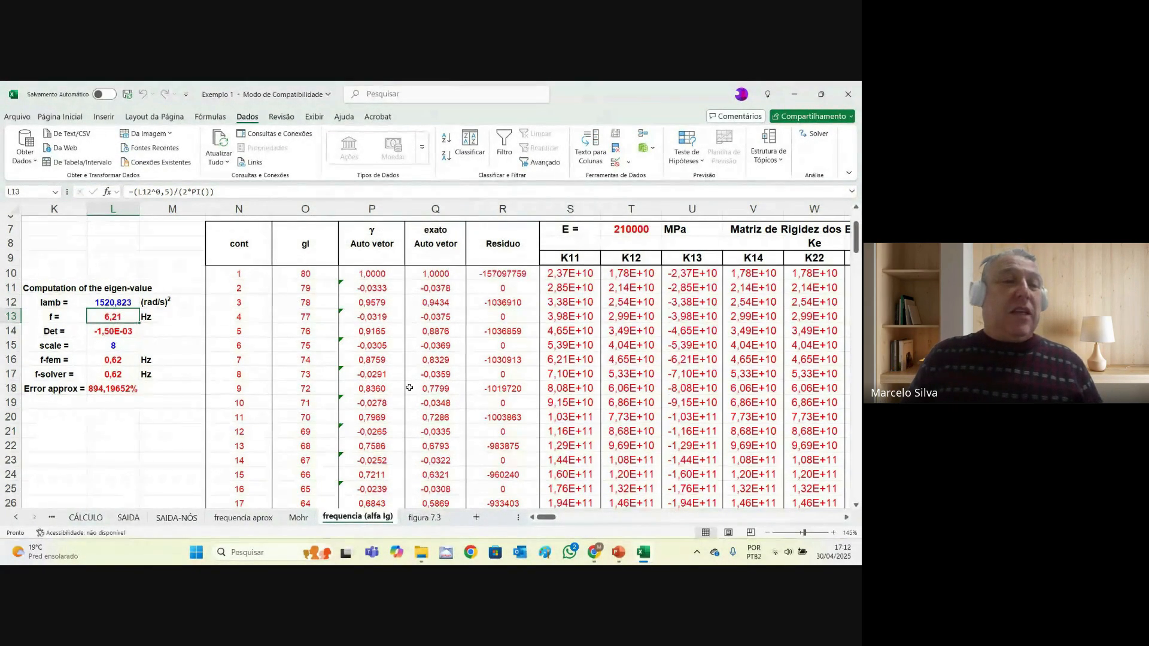
{"action": "key", "text": "Up"}
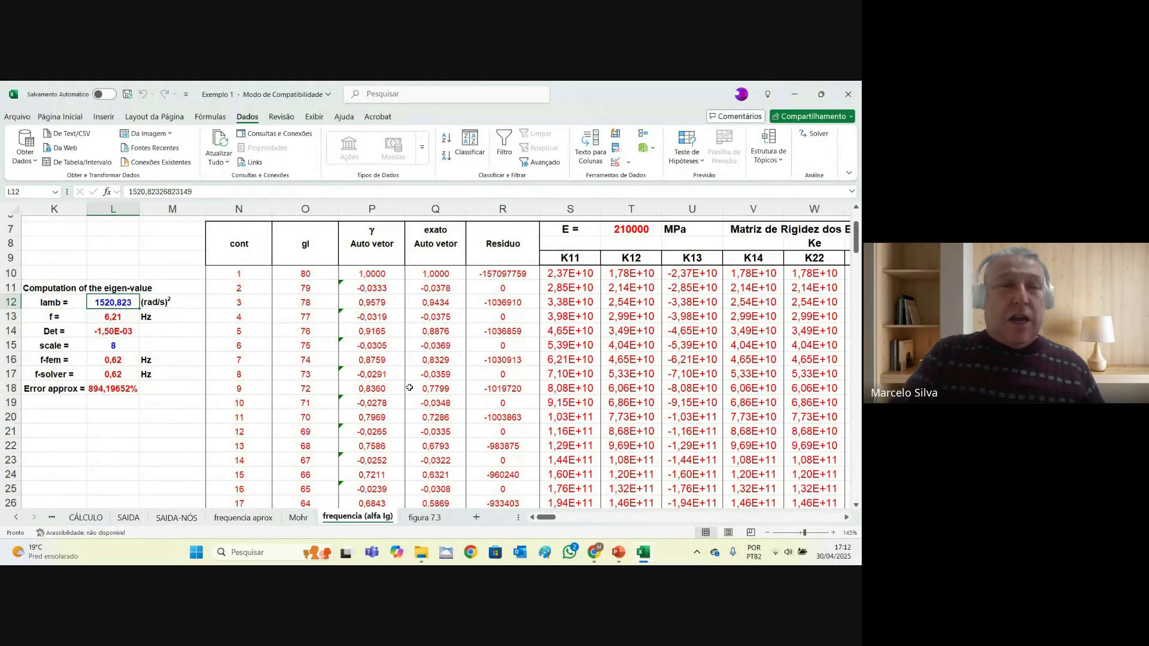
{"action": "type", "text": "500"}
{"action": "key", "text": "Return"}
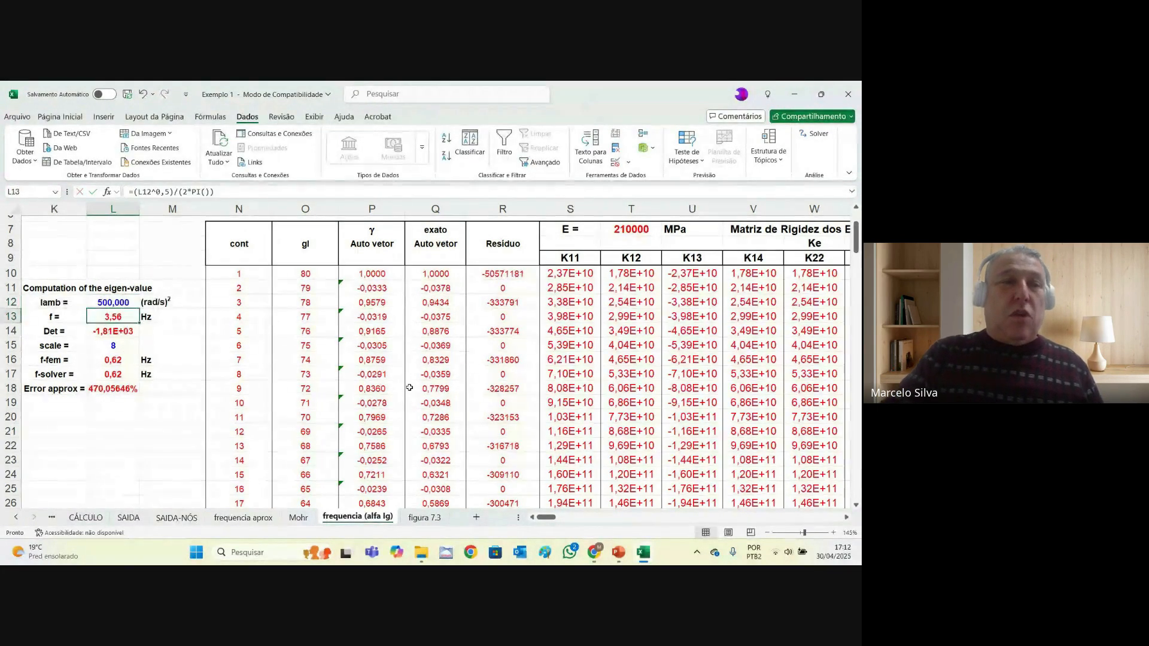
- Solve for a zero determinant in L14 from the 500 starting value with GRG Não Linear, and keep the solution
{"action": "left_click", "coordinate": [817, 134]}
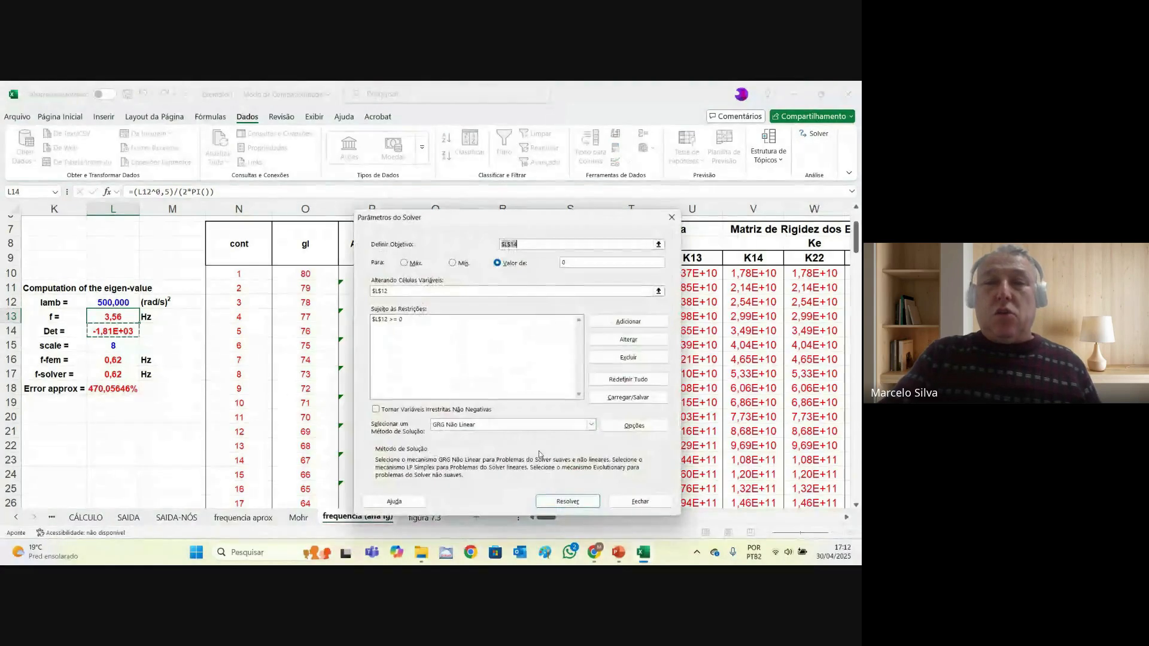
{"action": "left_click", "coordinate": [555, 498]}
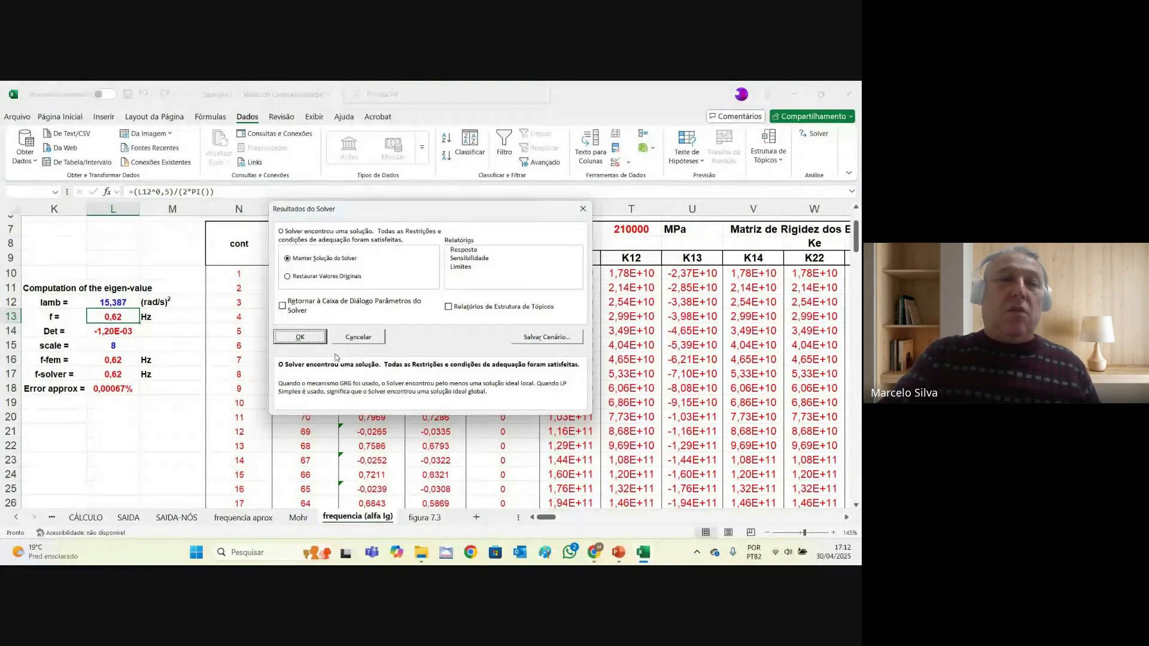
{"action": "left_click", "coordinate": [314, 339]}
- Set lamb in L12 to 1000, run Solver to zero the determinant from that starting value, and keep the solution
{"action": "left_click", "coordinate": [112, 301]}
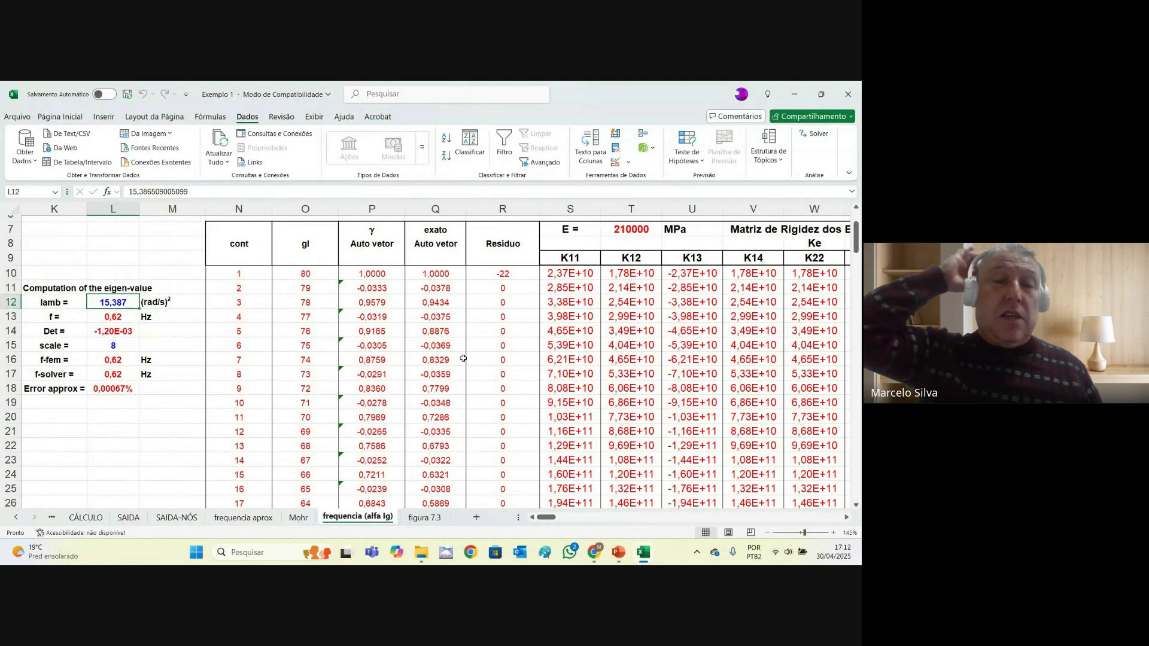
{"action": "type", "text": "100"}
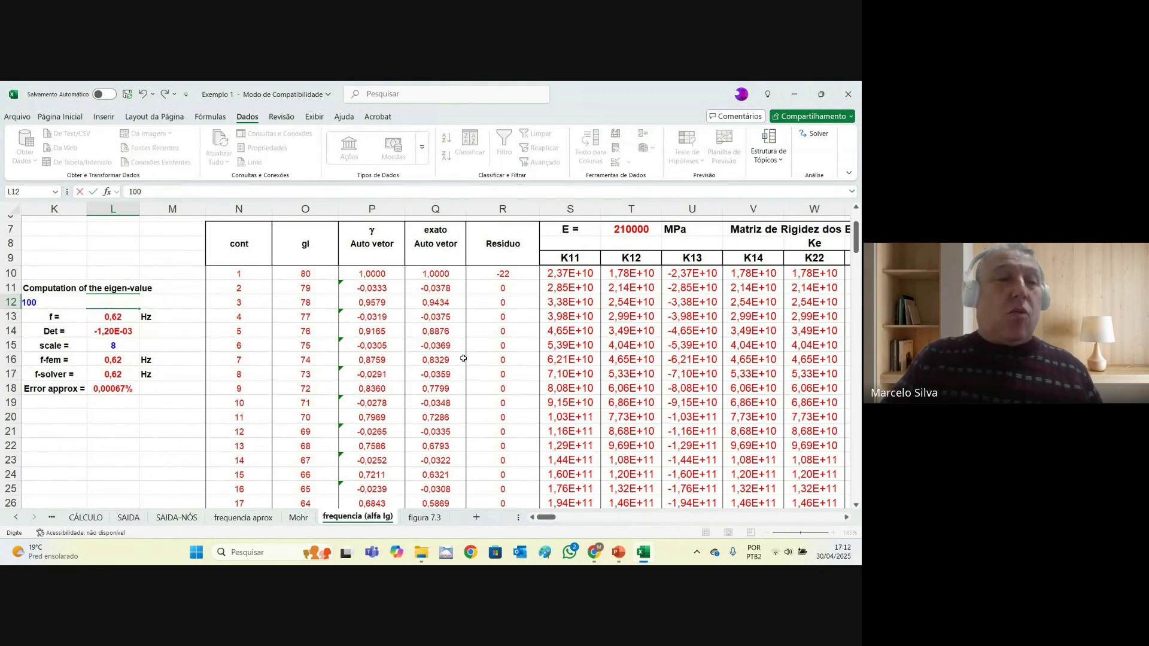
{"action": "type", "text": "0"}
{"action": "key", "text": "Return"}
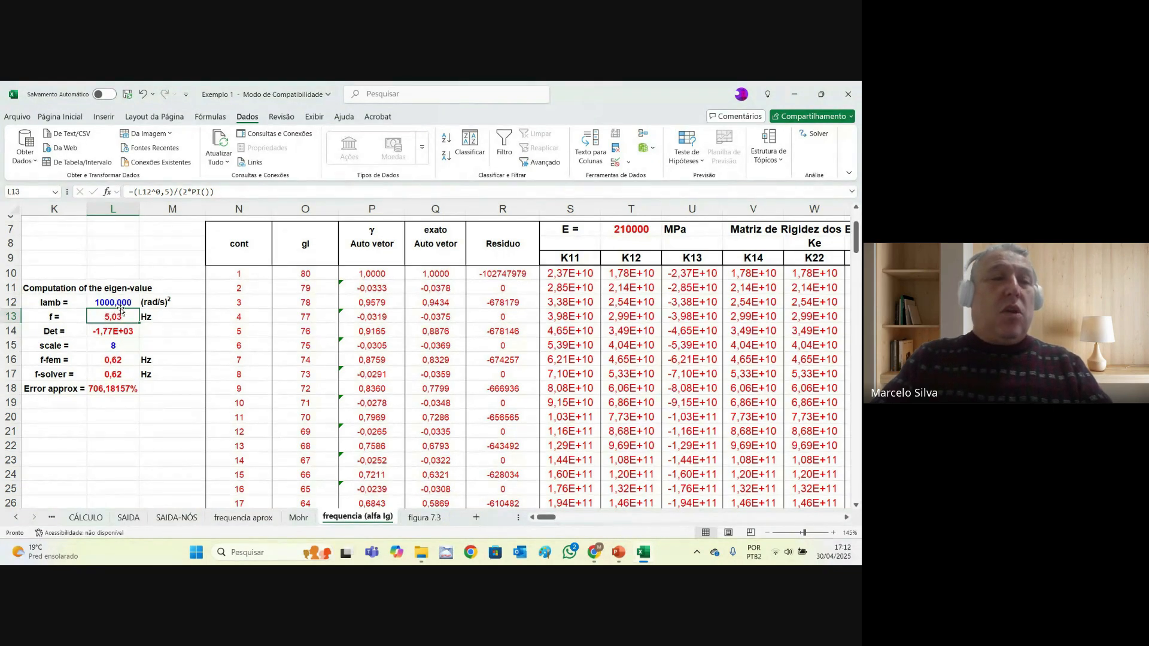
{"action": "left_click", "coordinate": [815, 134]}
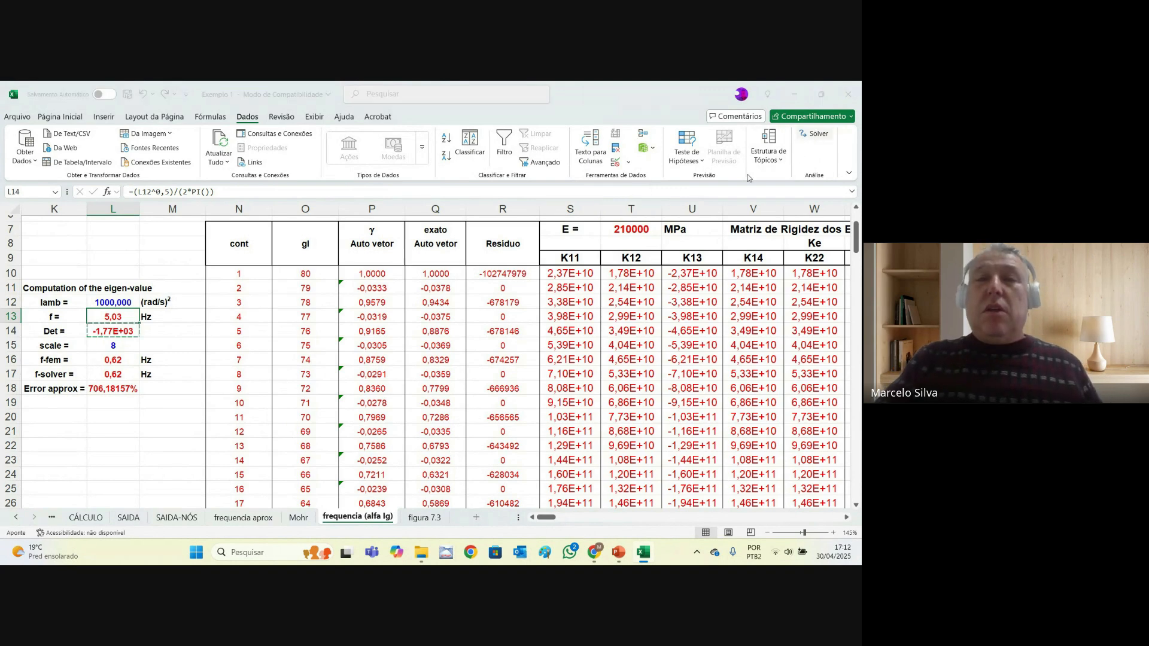
{"action": "left_click", "coordinate": [555, 502]}
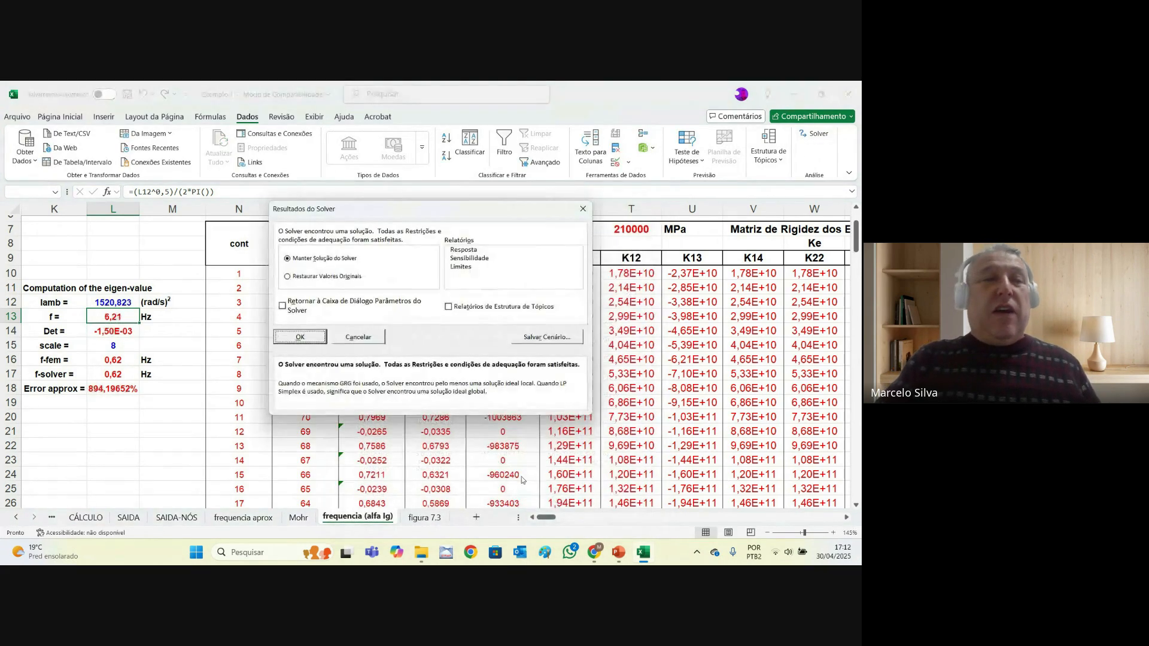
{"action": "left_click", "coordinate": [301, 336]}
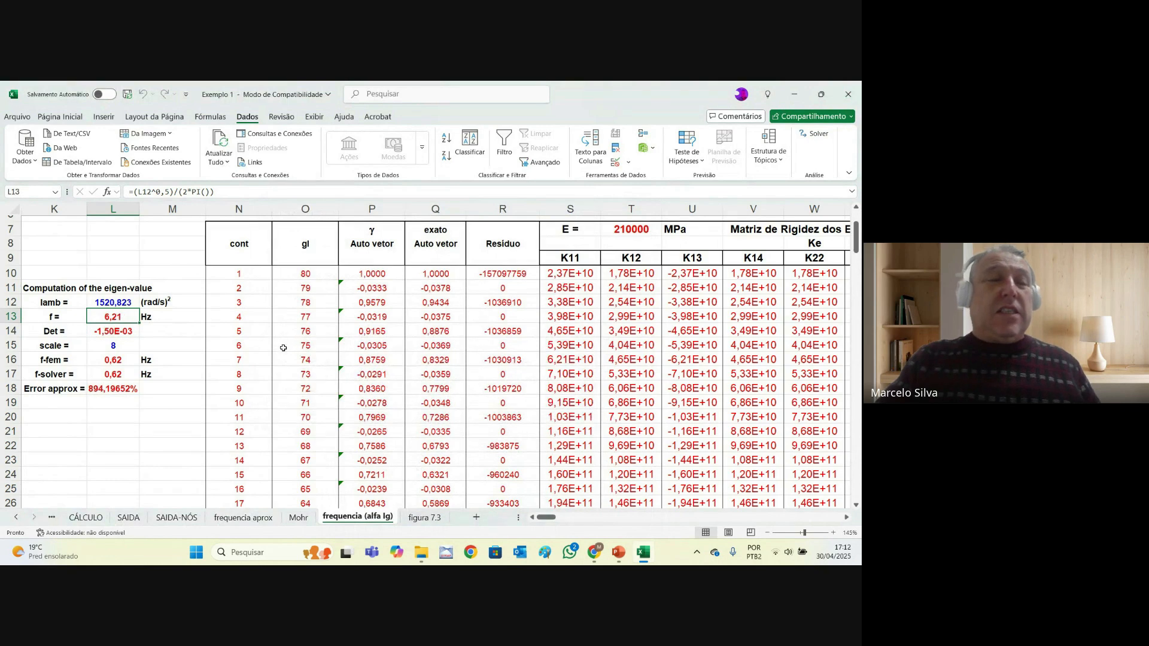
- Set lamb in L12 to 10000, solve for a zero determinant from that start, and keep the Solver solution
{"action": "left_click", "coordinate": [125, 301]}
{"action": "type", "text": "10000"}
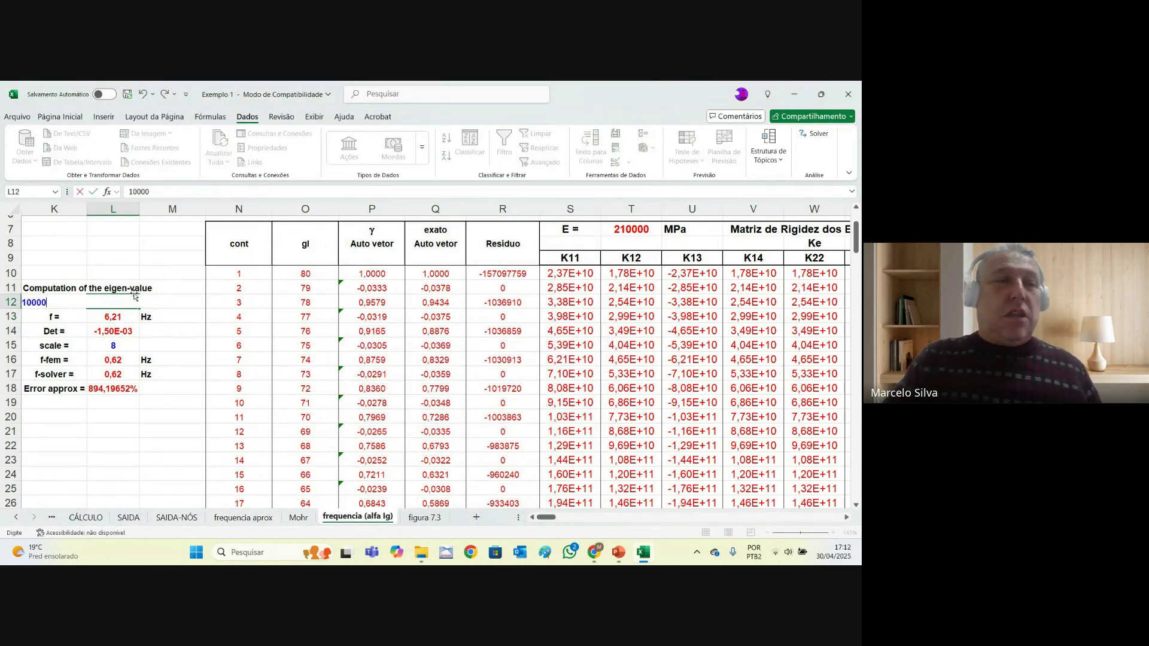
{"action": "key", "text": "Return"}
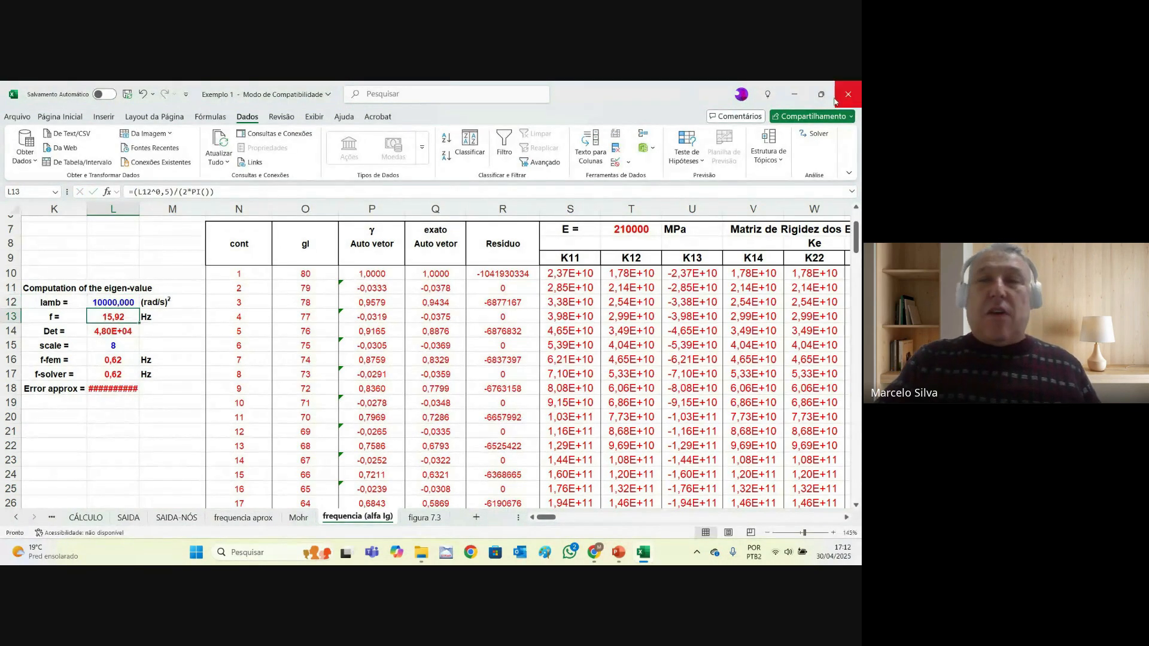
{"action": "left_click", "coordinate": [818, 136]}
{"action": "left_click", "coordinate": [528, 502]}
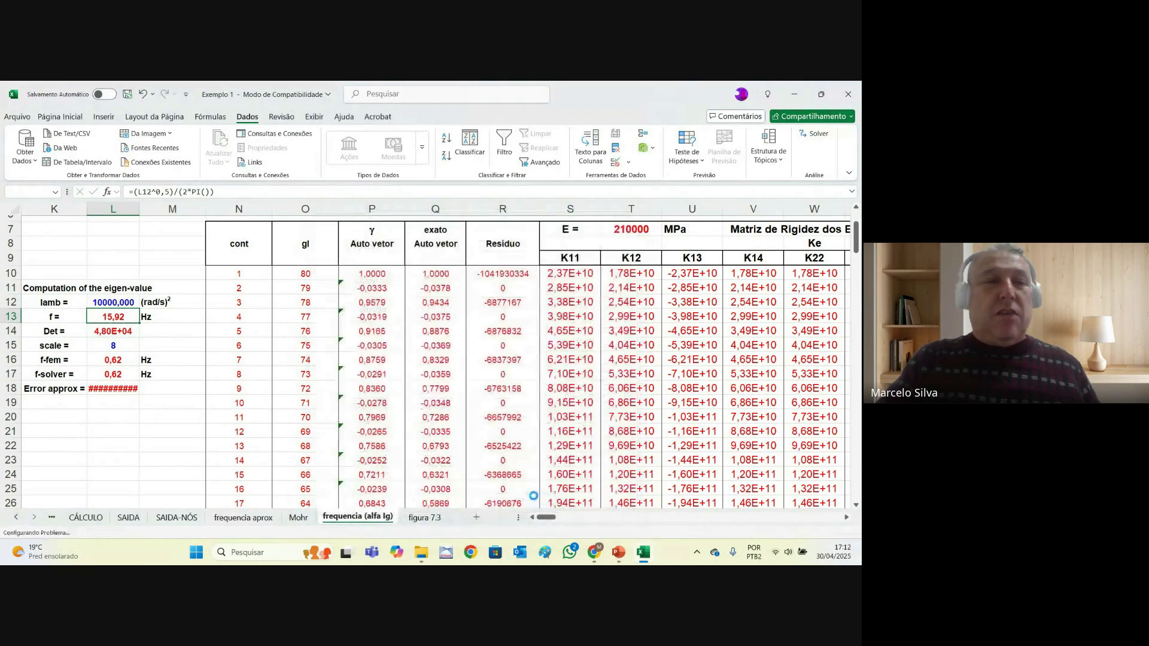
{"action": "left_click", "coordinate": [300, 336]}
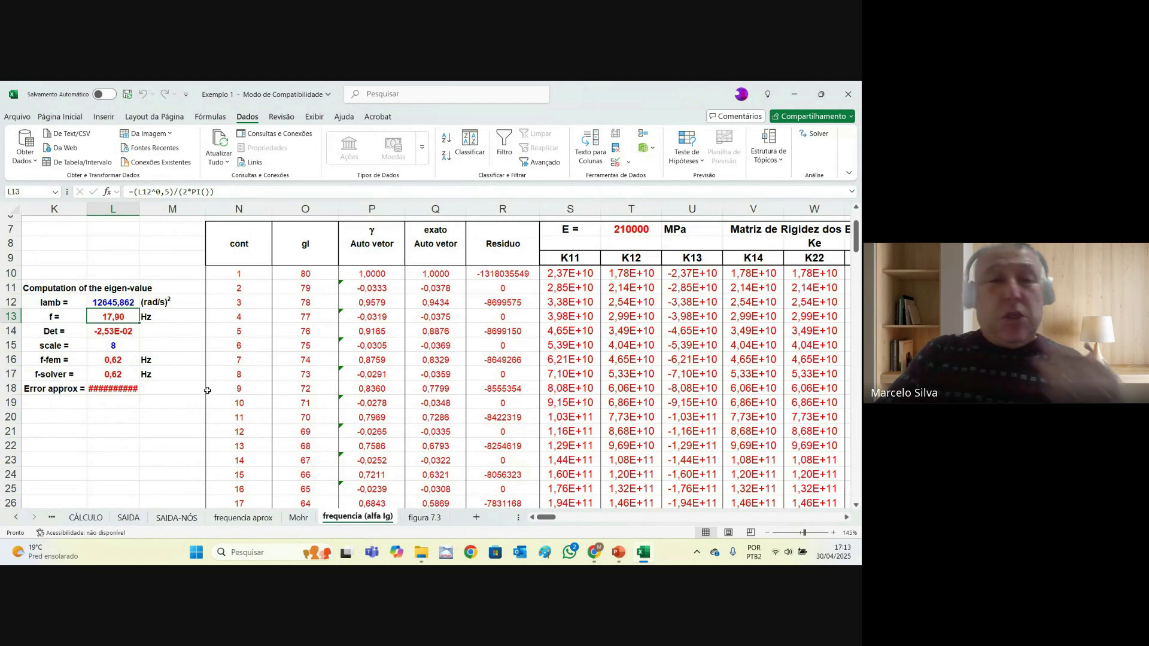
- Set lamb in L12 to 40
{"action": "left_click", "coordinate": [115, 303]}
{"action": "type", "text": "40"}
{"action": "key", "text": "Return"}
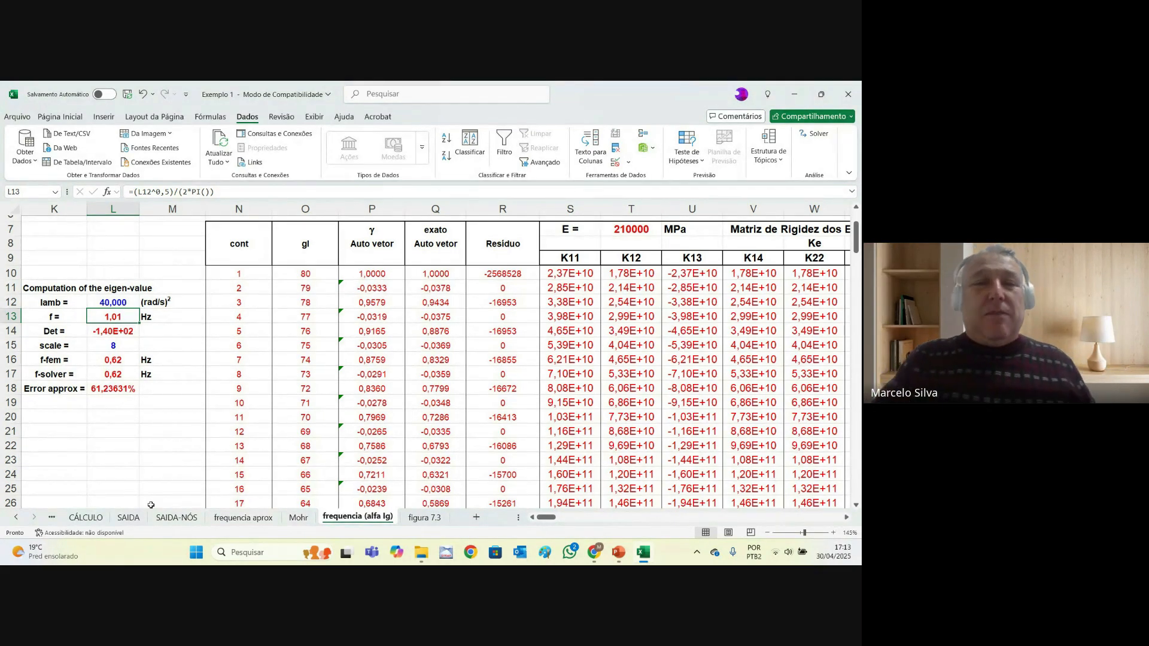
- Switch to the PowerPoint slide show and browse past Exemplo 2 and Exemplo 3 to the closing Obrigado! slide
{"action": "mouse_move", "coordinate": [616, 556]}
{"action": "left_click", "coordinate": [645, 521]}
{"action": "key", "text": "Right"}
{"action": "key", "text": "Right"}
{"action": "key", "text": "Right"}
{"action": "key", "text": "Right"}
{"action": "key", "text": "Right"}
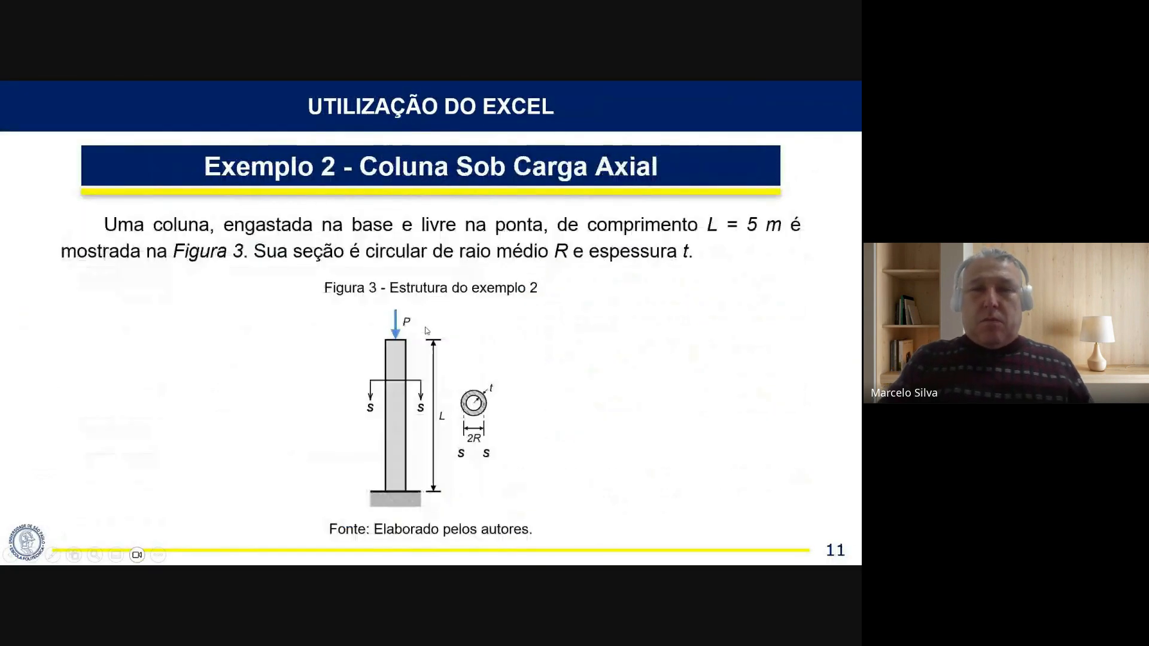
{"action": "key", "text": "Right"}
{"action": "key", "text": "Right"}
{"action": "key", "text": "Right"}
{"action": "key", "text": "Right"}
{"action": "key", "text": "Right"}
{"action": "key", "text": "Right"}
{"action": "key", "text": "Right"}
{"action": "key", "text": "Right"}
{"action": "key", "text": "Right"}
{"action": "key", "text": "Right"}
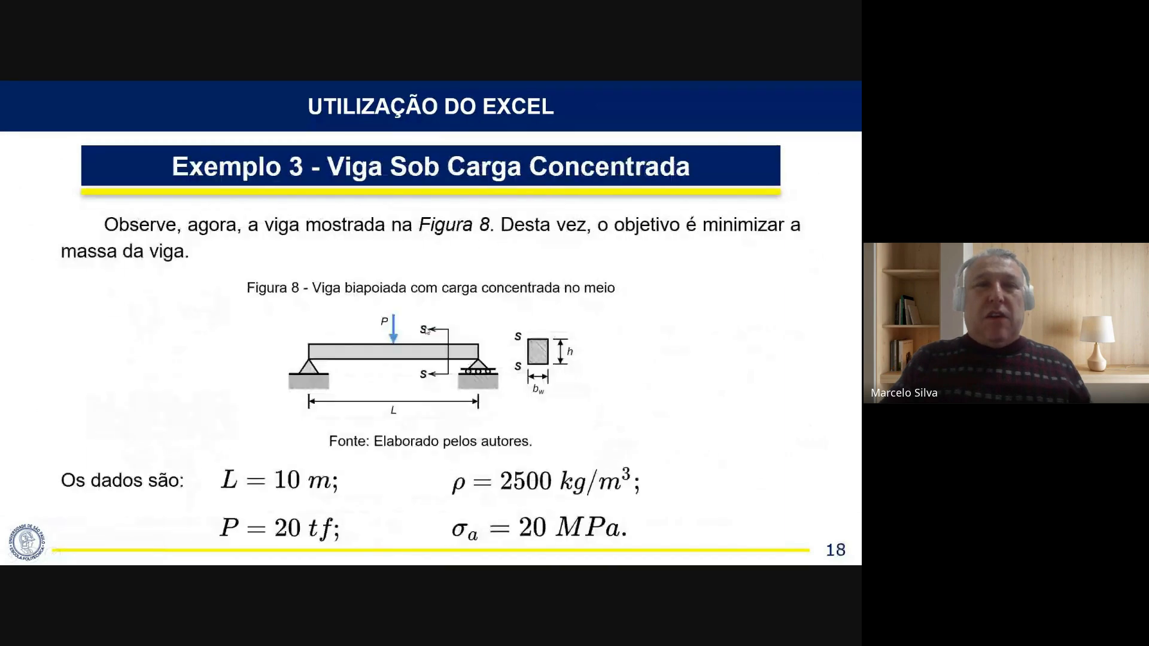
{"action": "key", "text": "Right"}
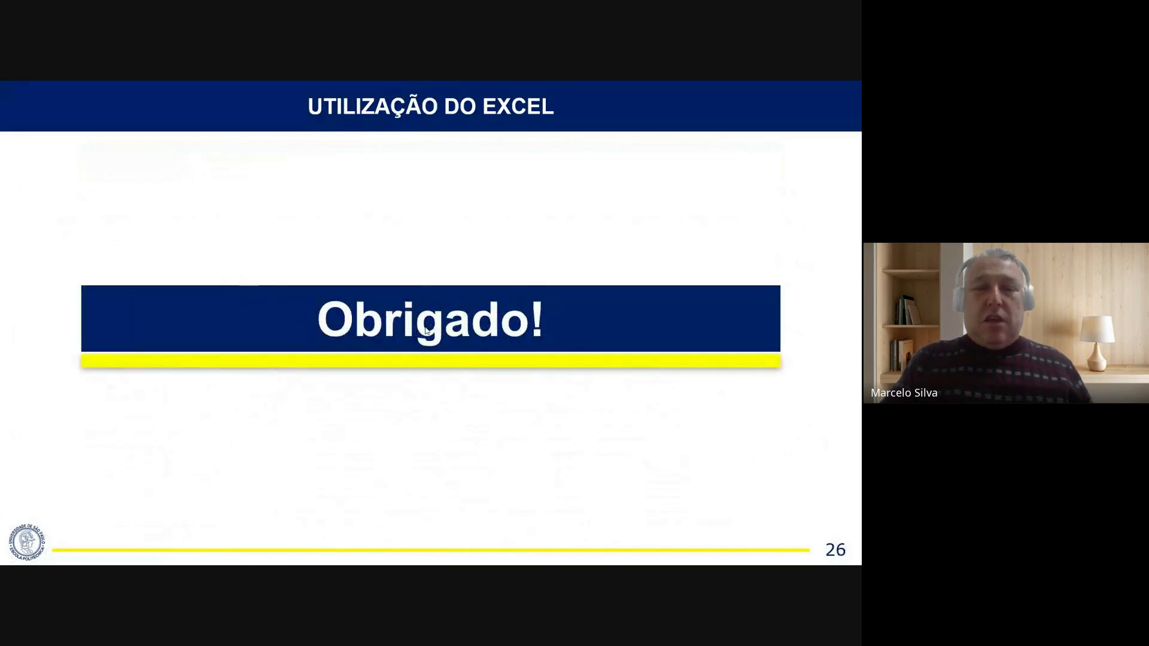
{"action": "key", "text": "Left"}
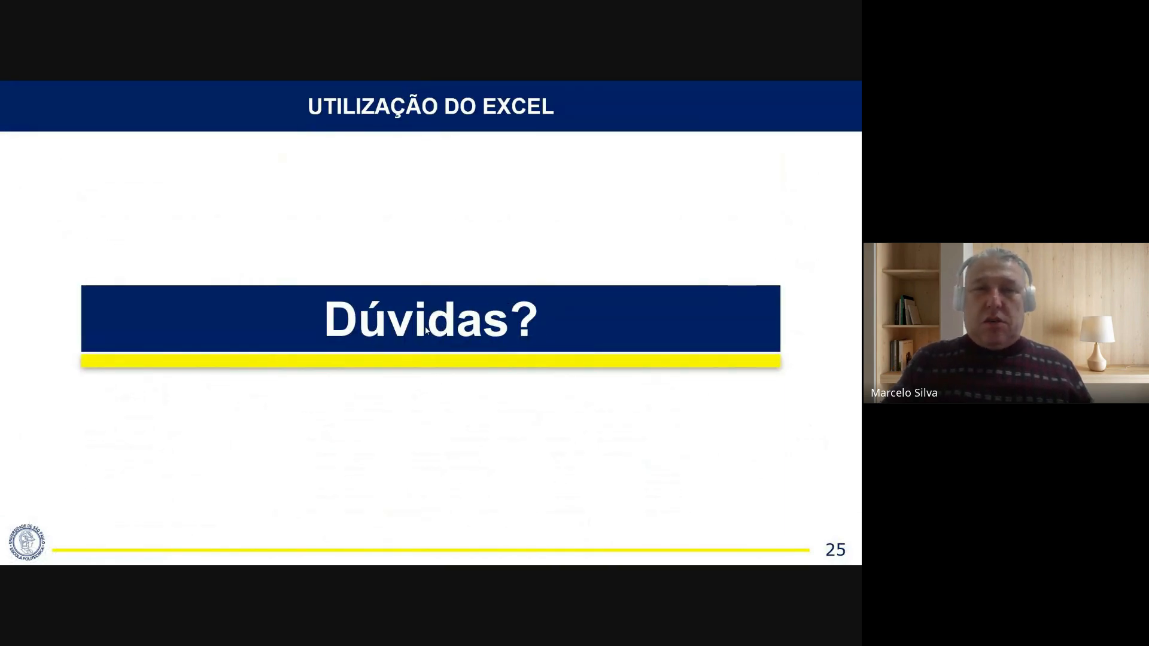
{"action": "key", "text": "Right"}
- End the slide show and switch to the Google Meet window in Chrome
{"action": "key", "text": "Escape"}
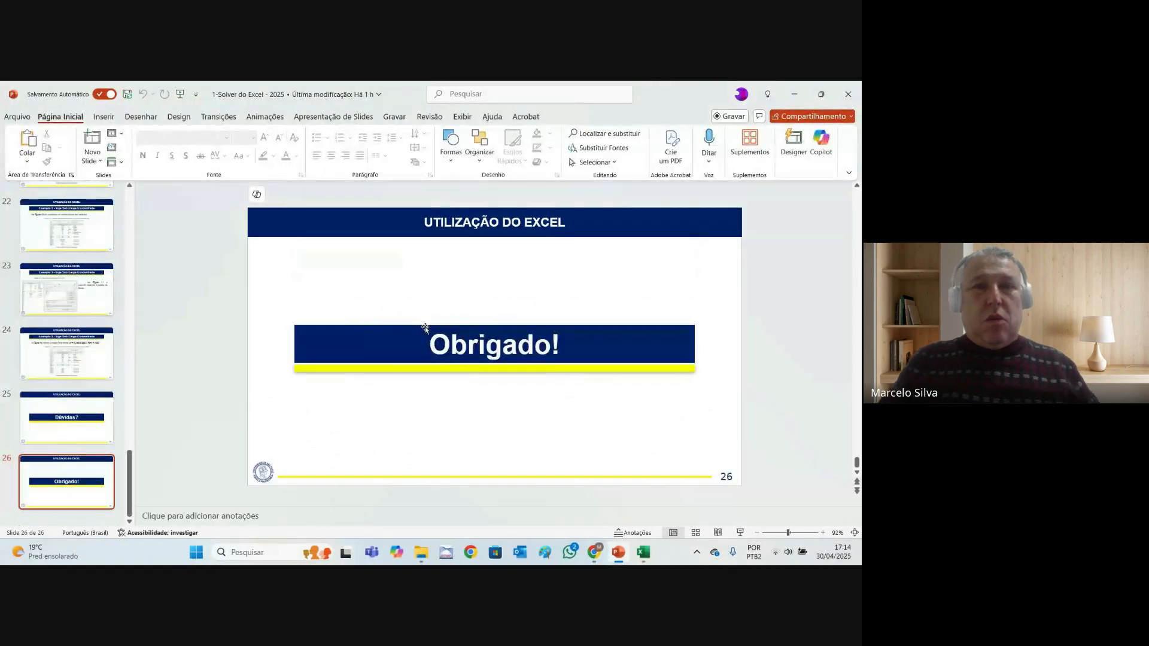
{"action": "left_click", "coordinate": [594, 552]}
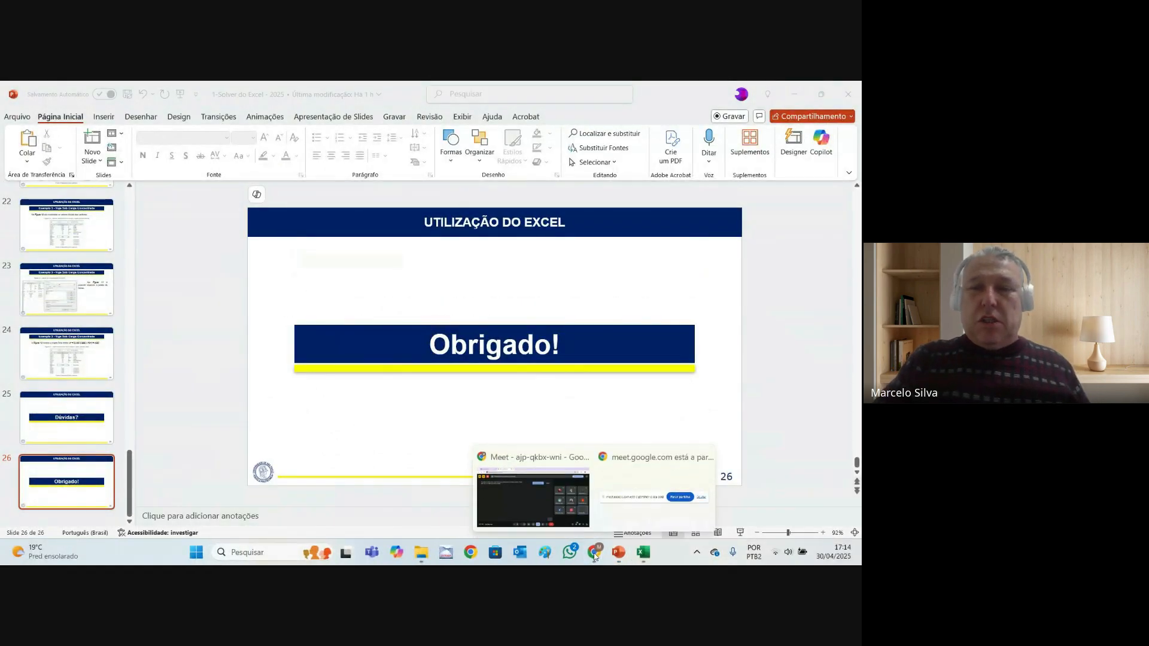
{"action": "left_click", "coordinate": [562, 507]}
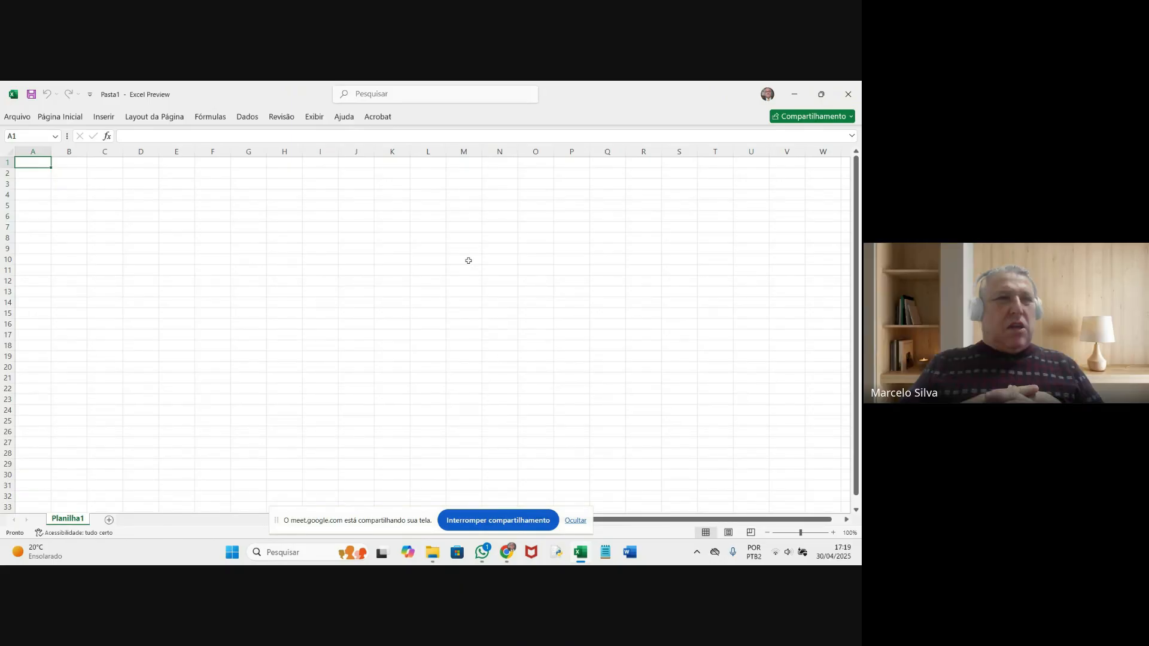
- Enable the Solver add-in from the Excel options of the blank Pasta1 workbook
{"action": "left_click", "coordinate": [19, 118]}
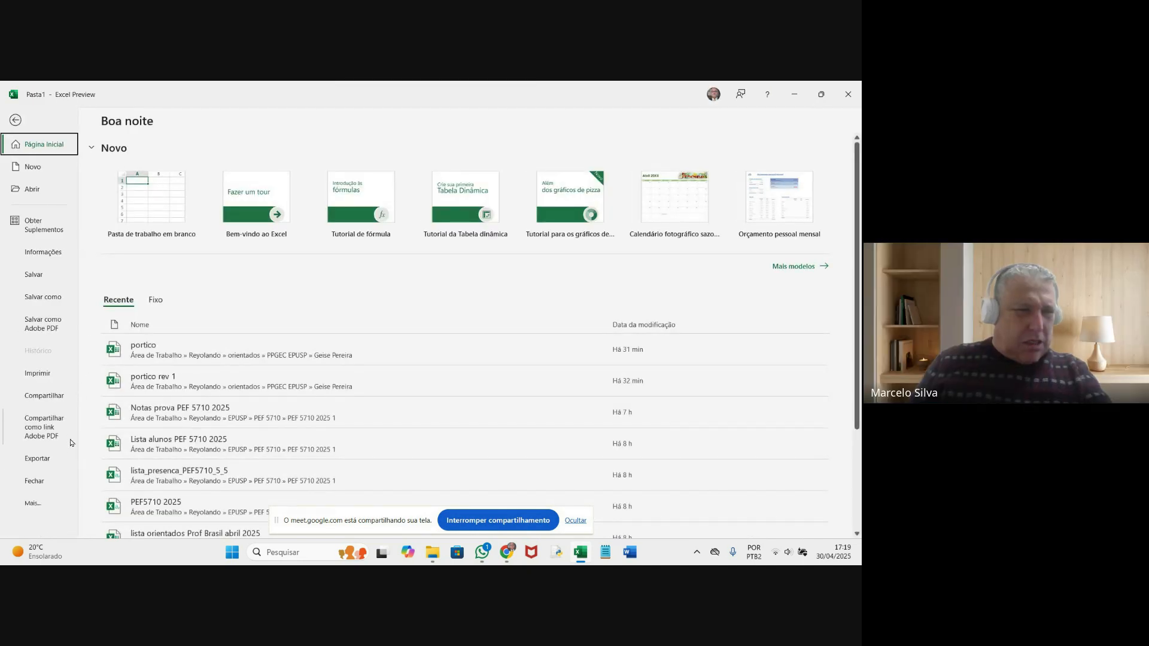
{"action": "left_click", "coordinate": [32, 504]}
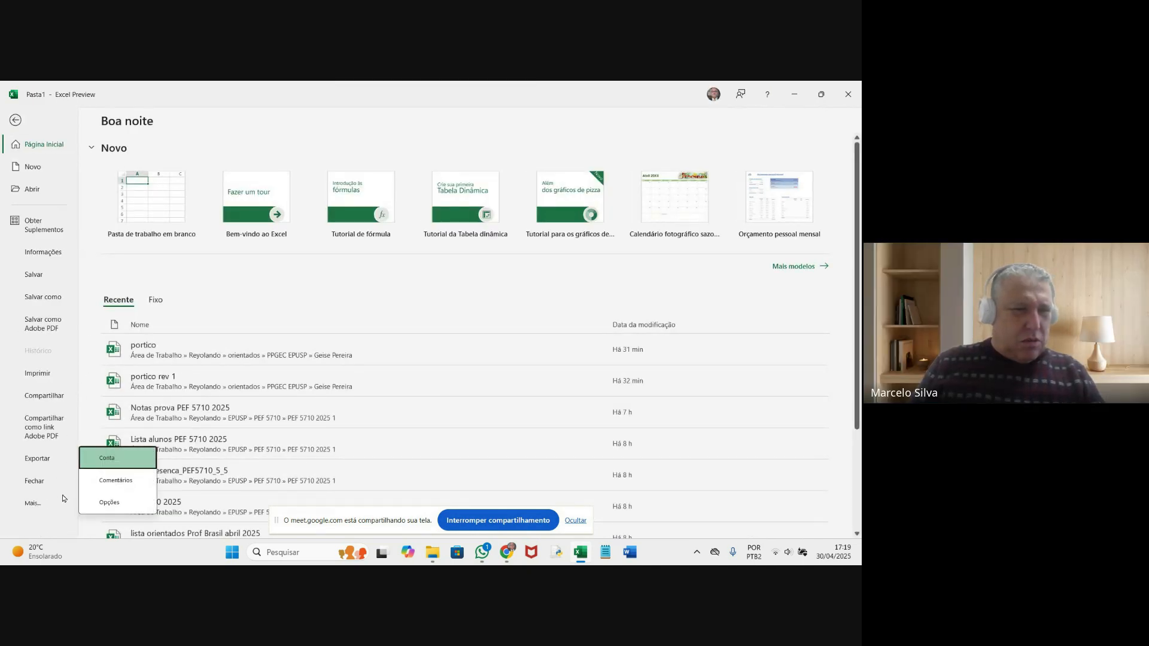
{"action": "left_click", "coordinate": [116, 506]}
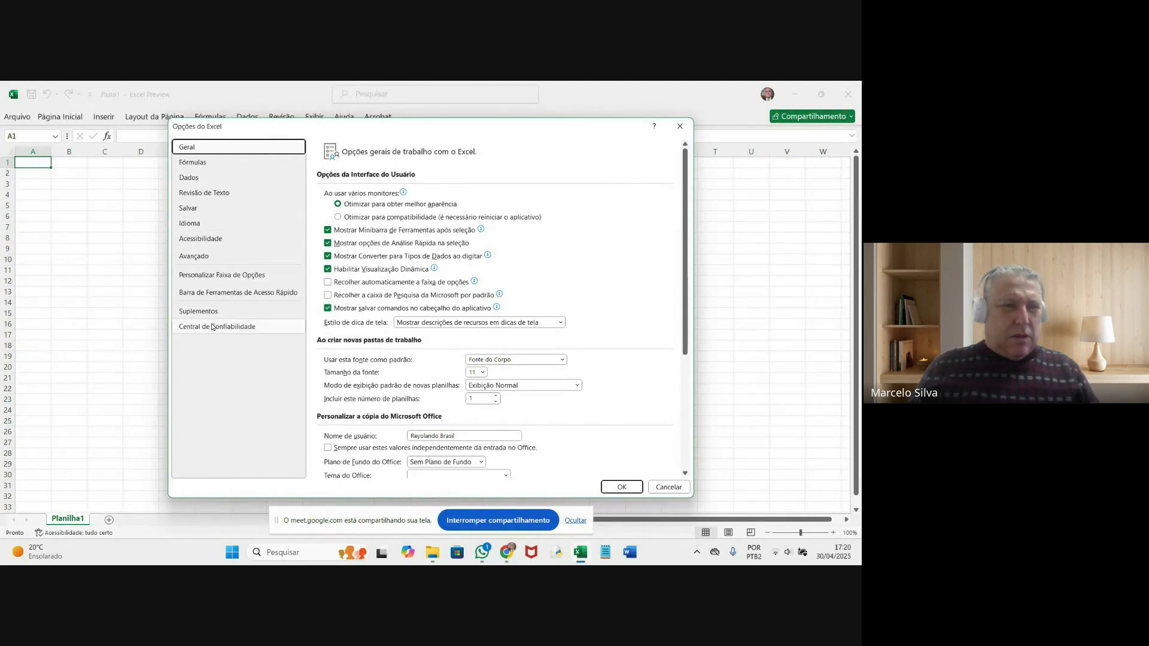
{"action": "left_click", "coordinate": [198, 311]}
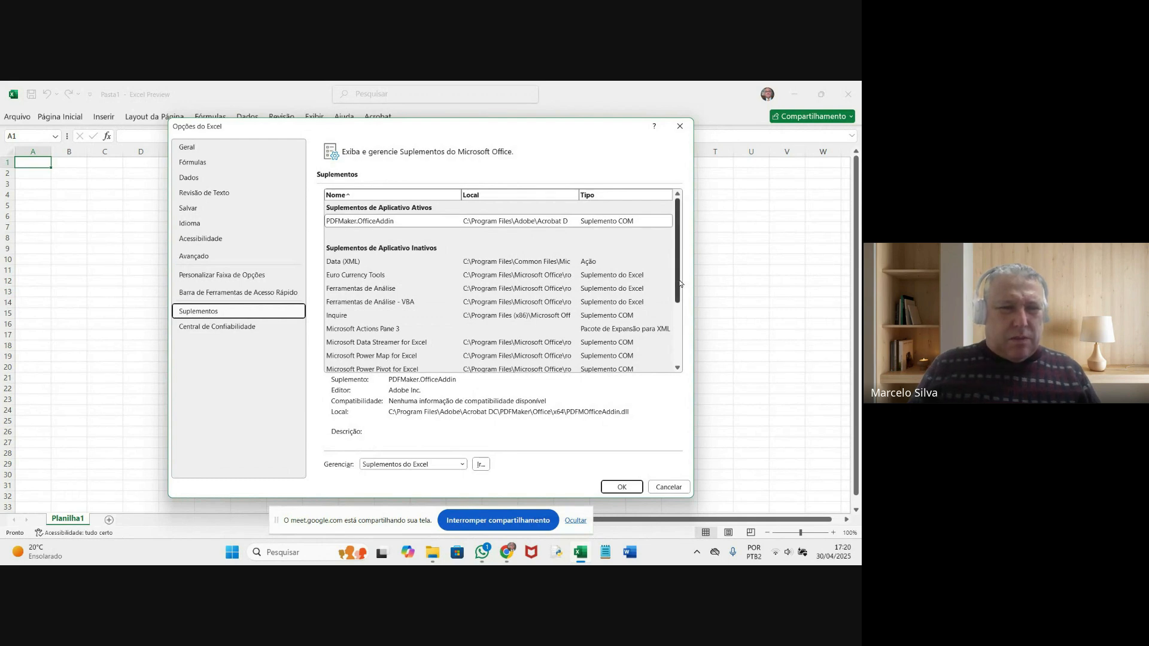
{"action": "left_click_drag", "start_coordinate": [677, 279], "coordinate": [672, 314]}
{"action": "left_click", "coordinate": [351, 323]}
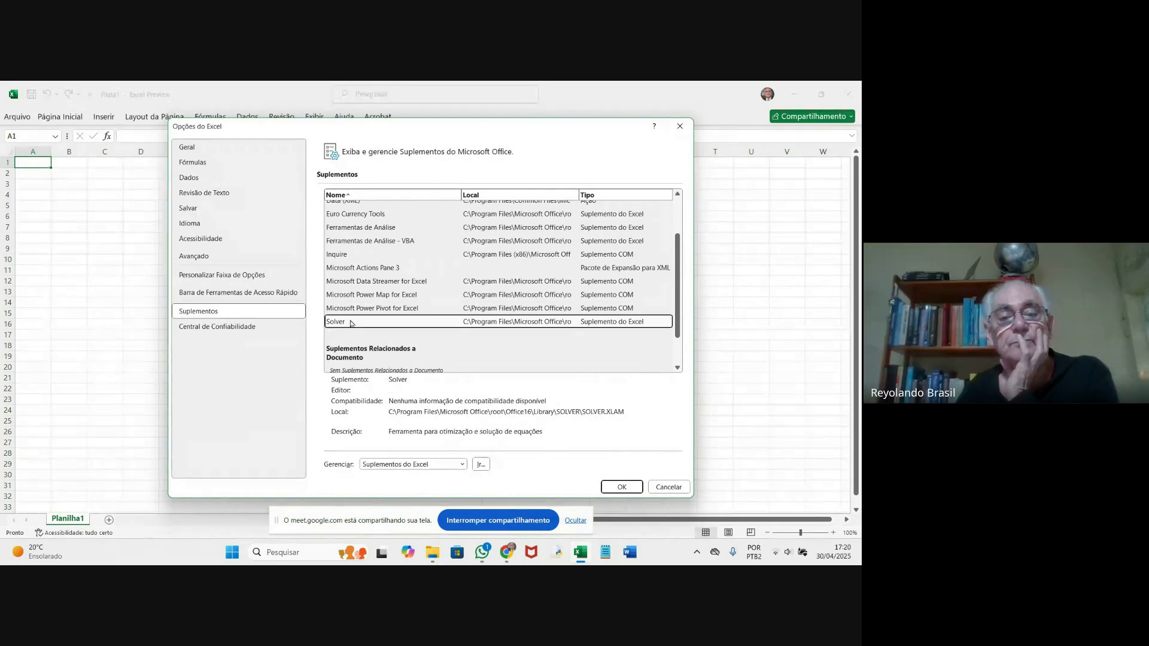
{"action": "left_click", "coordinate": [479, 464]}
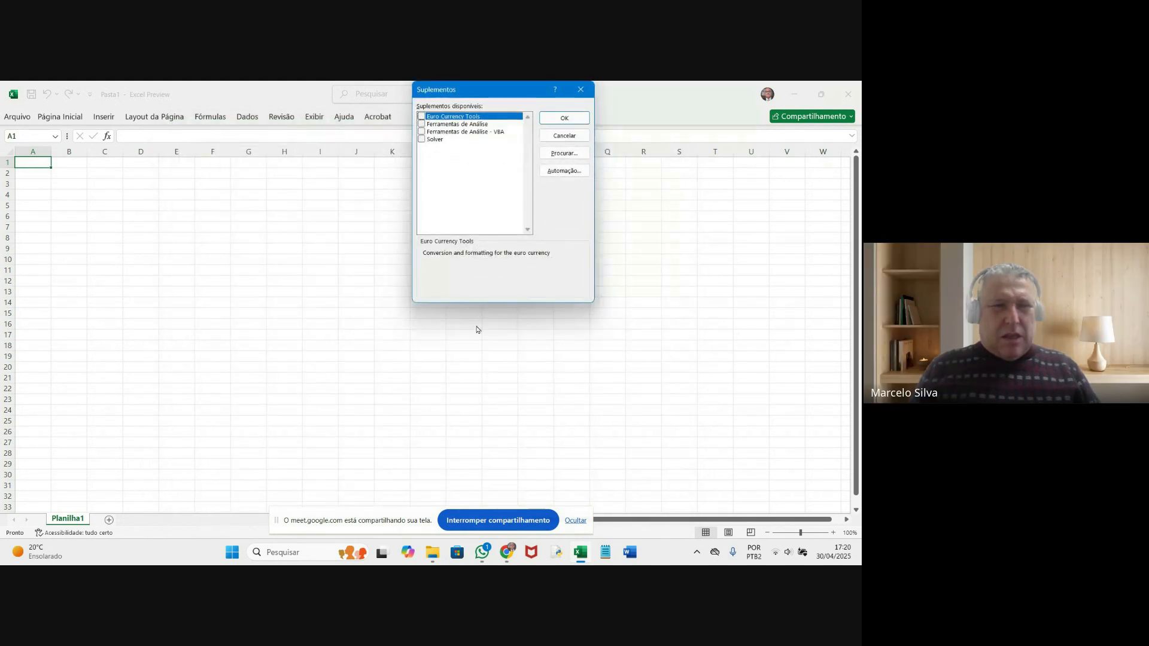
{"action": "left_click", "coordinate": [422, 140]}
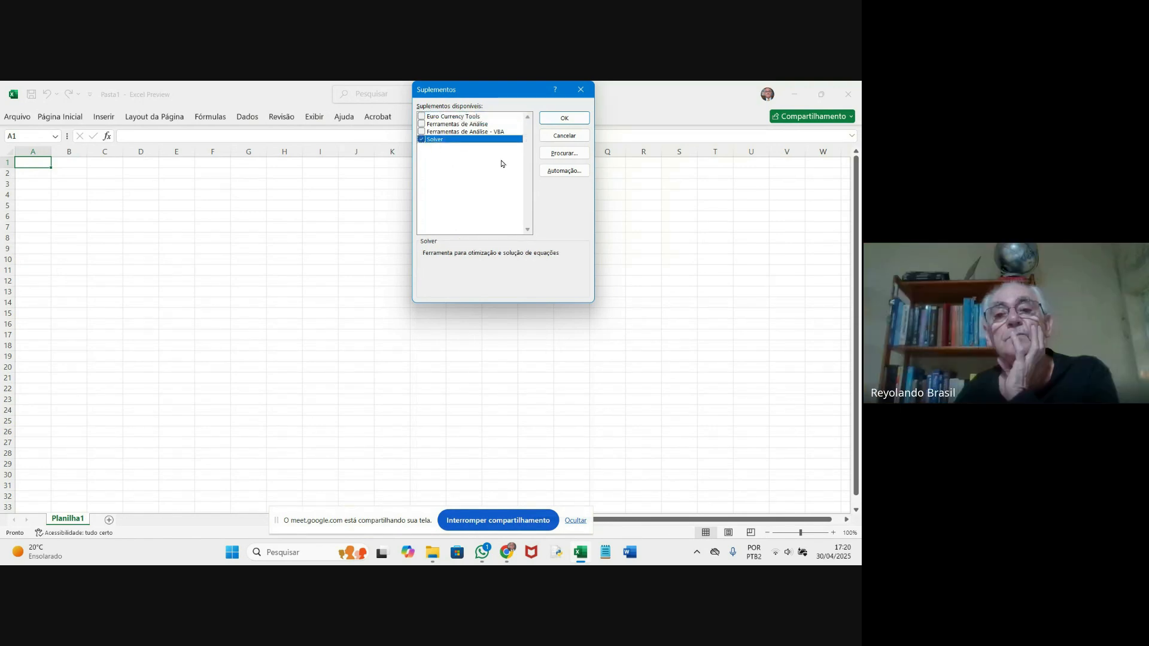
{"action": "left_click", "coordinate": [565, 119]}
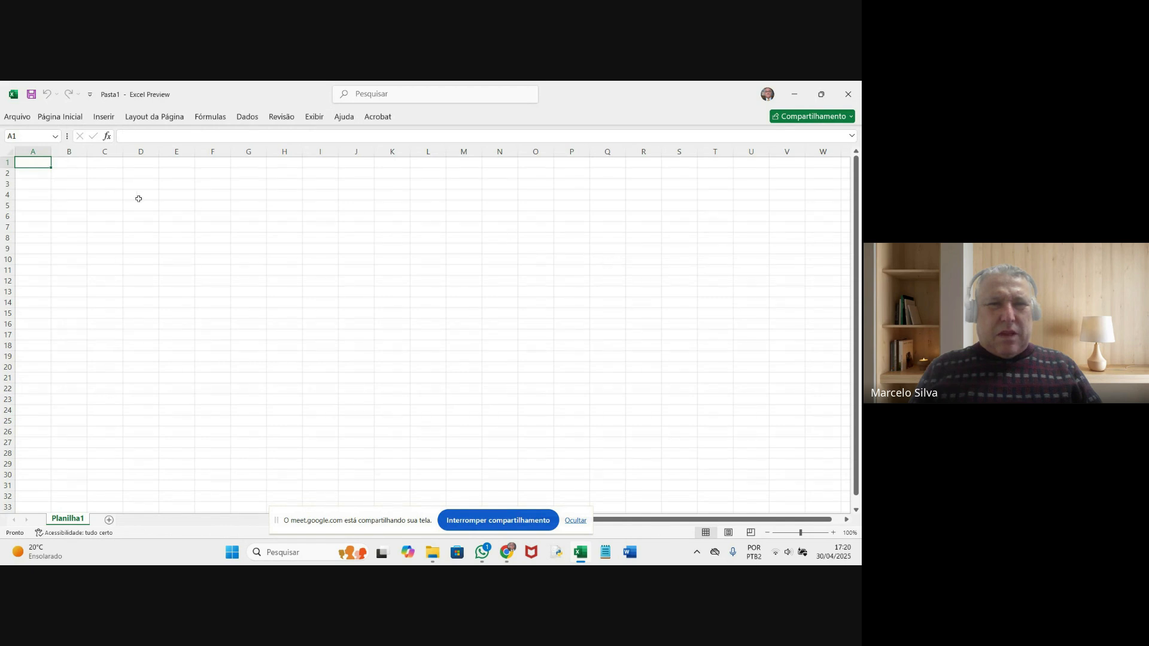
- Check that the Solver command is available among the data tools
{"action": "left_click", "coordinate": [18, 116]}
{"action": "left_click", "coordinate": [16, 121]}
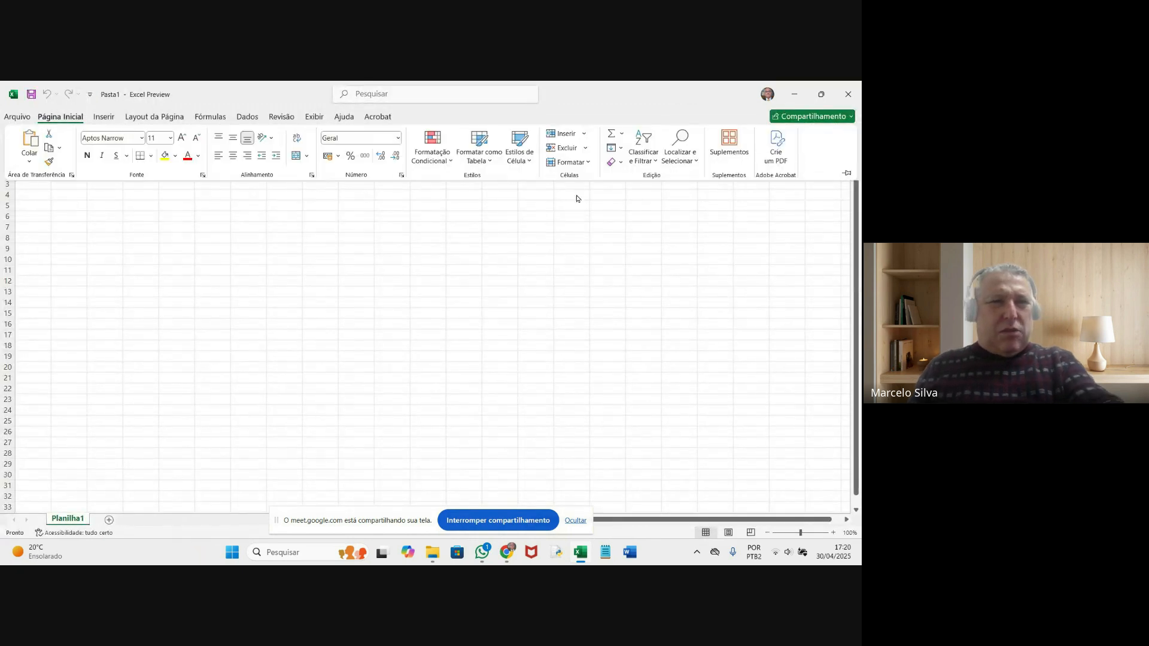
{"action": "left_click", "coordinate": [248, 118]}
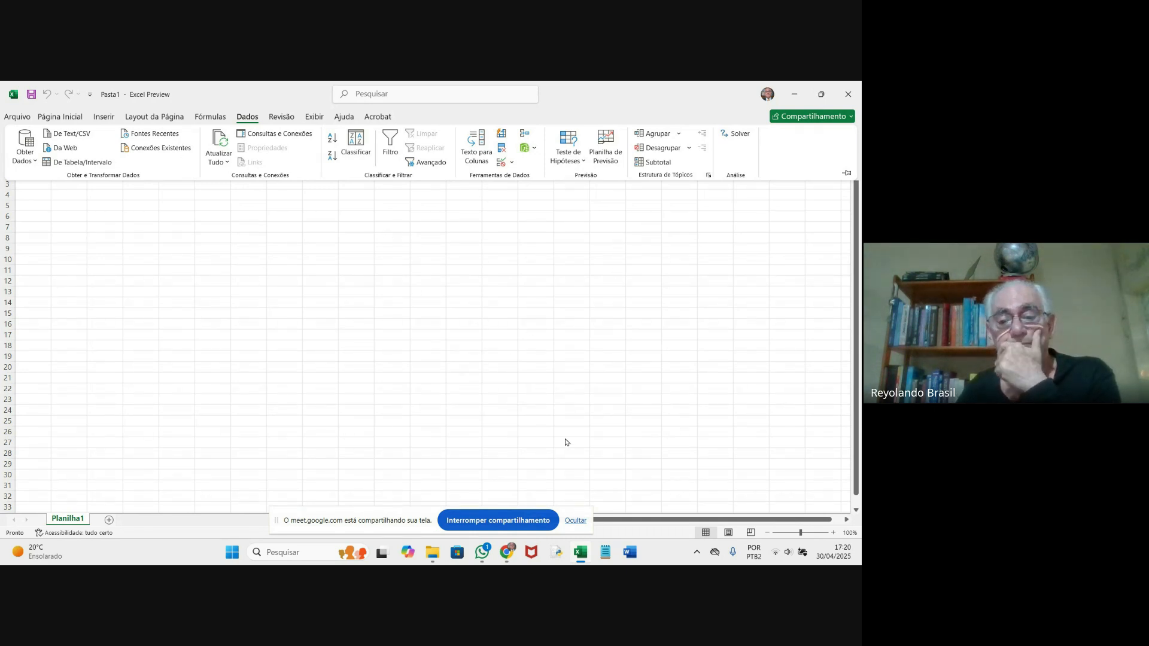
- Open the recent workbook portico rev 1 and show its input data from the first row
{"action": "left_click", "coordinate": [18, 117]}
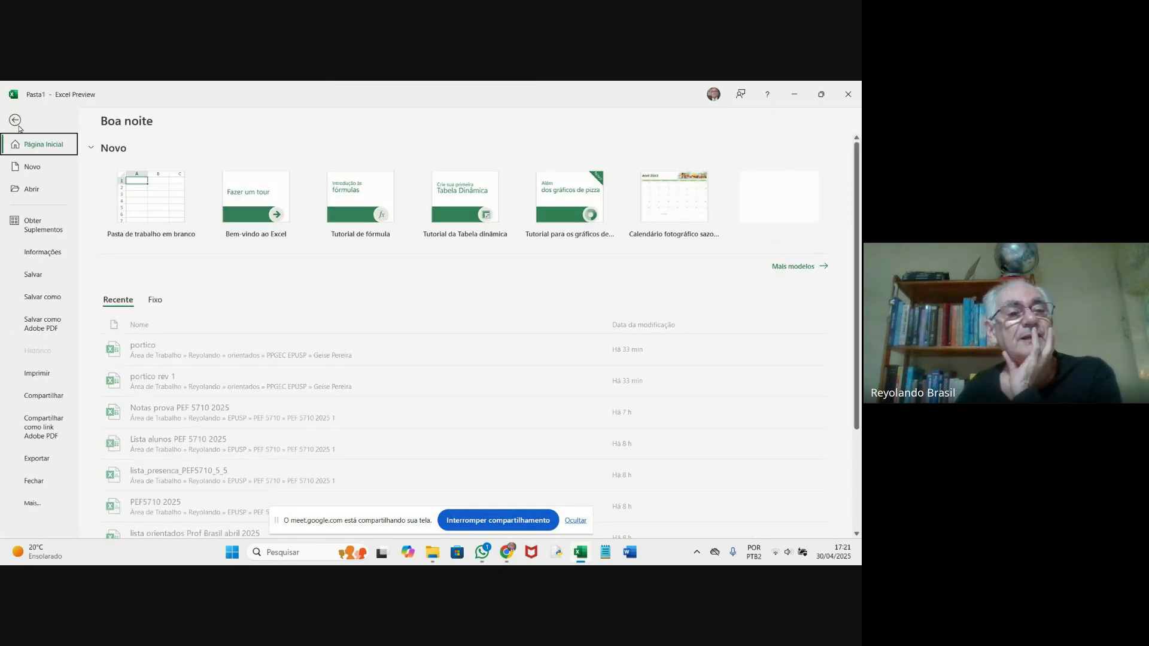
{"action": "left_click", "coordinate": [188, 378]}
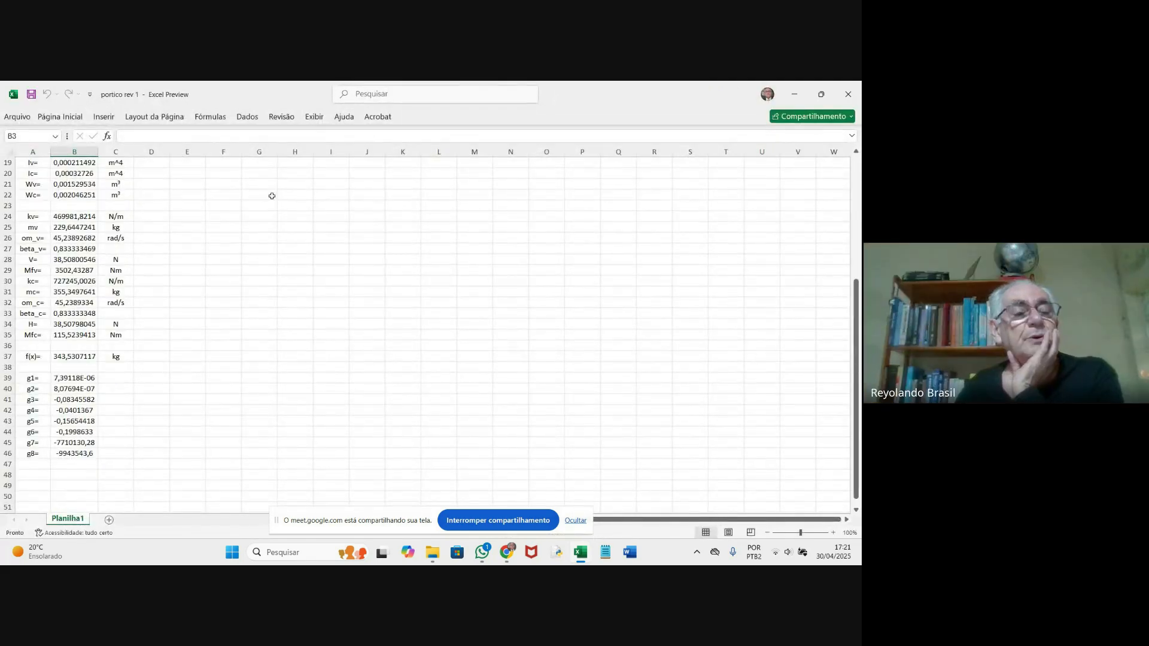
{"action": "left_click_drag", "start_coordinate": [860, 375], "coordinate": [861, 173]}
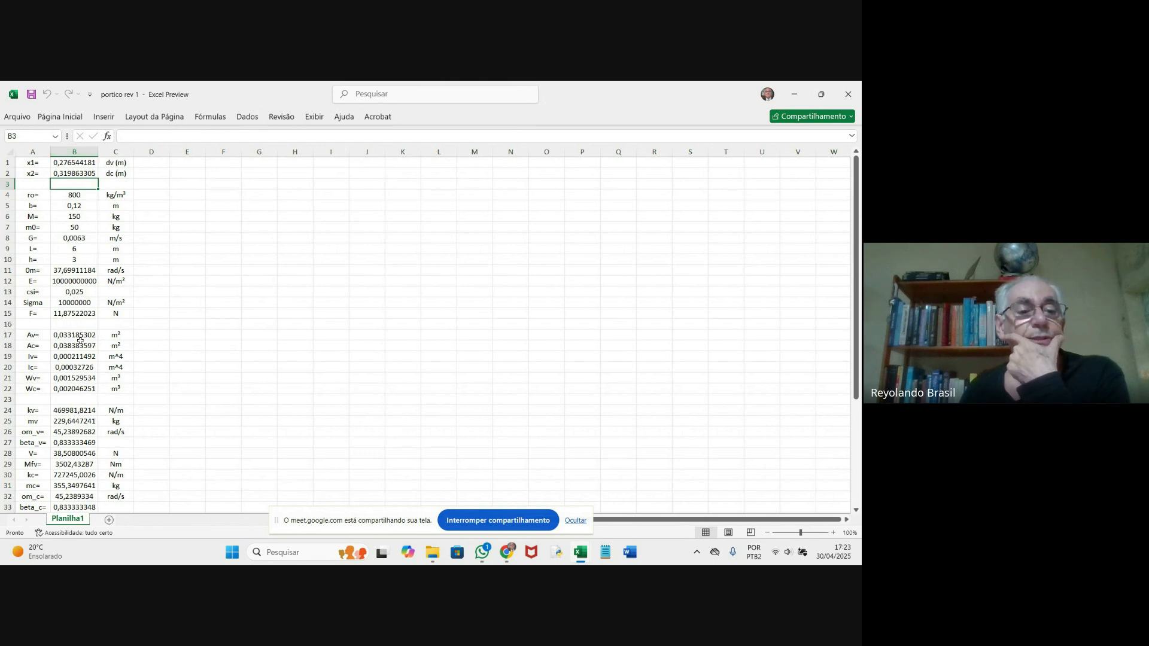
- Examine the formulas for the section properties and the beam's stiffness, mass, natural frequency and frequency ratio in B17:B27
{"action": "left_click", "coordinate": [75, 336]}
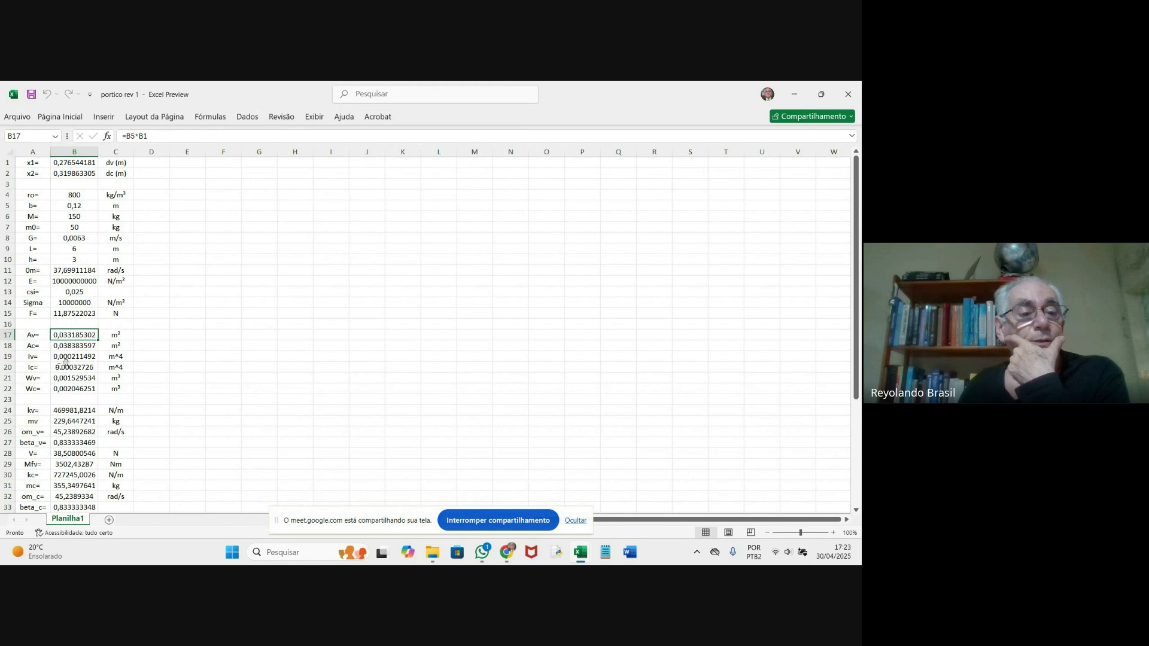
{"action": "left_click", "coordinate": [68, 357]}
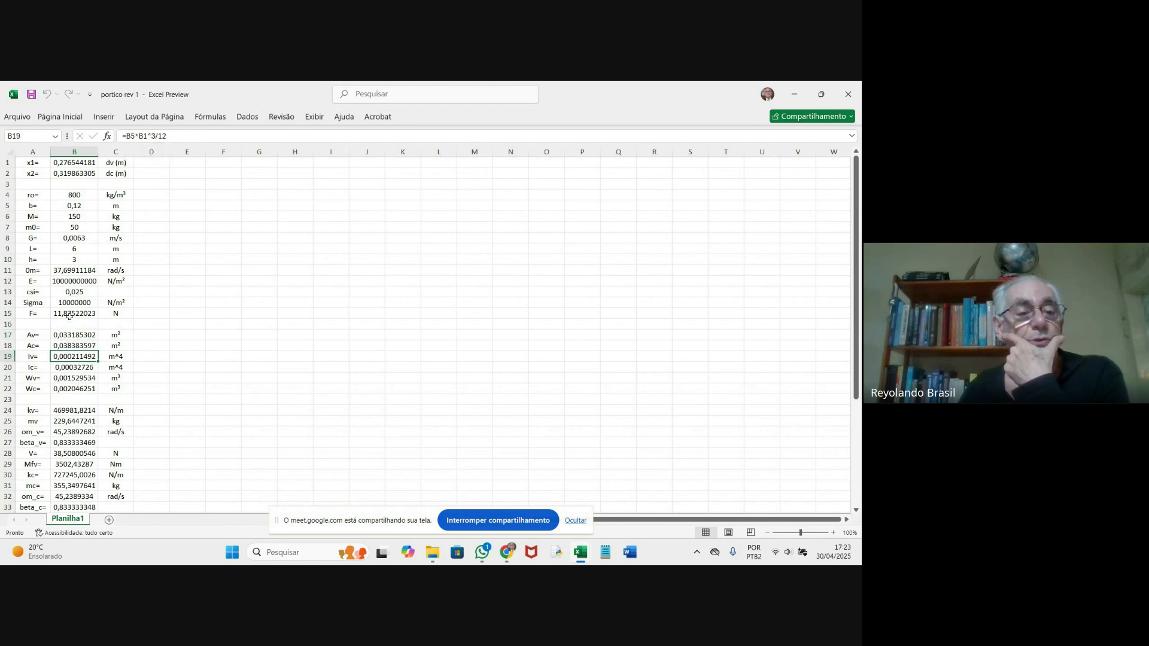
{"action": "left_click", "coordinate": [69, 367]}
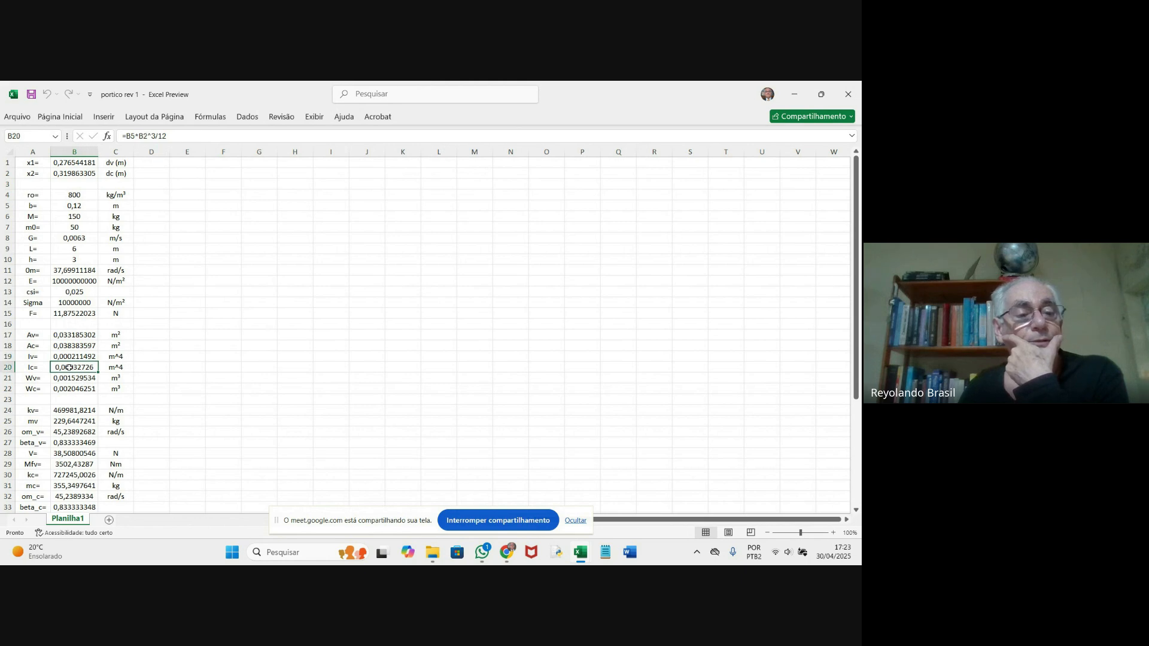
{"action": "left_click", "coordinate": [71, 377]}
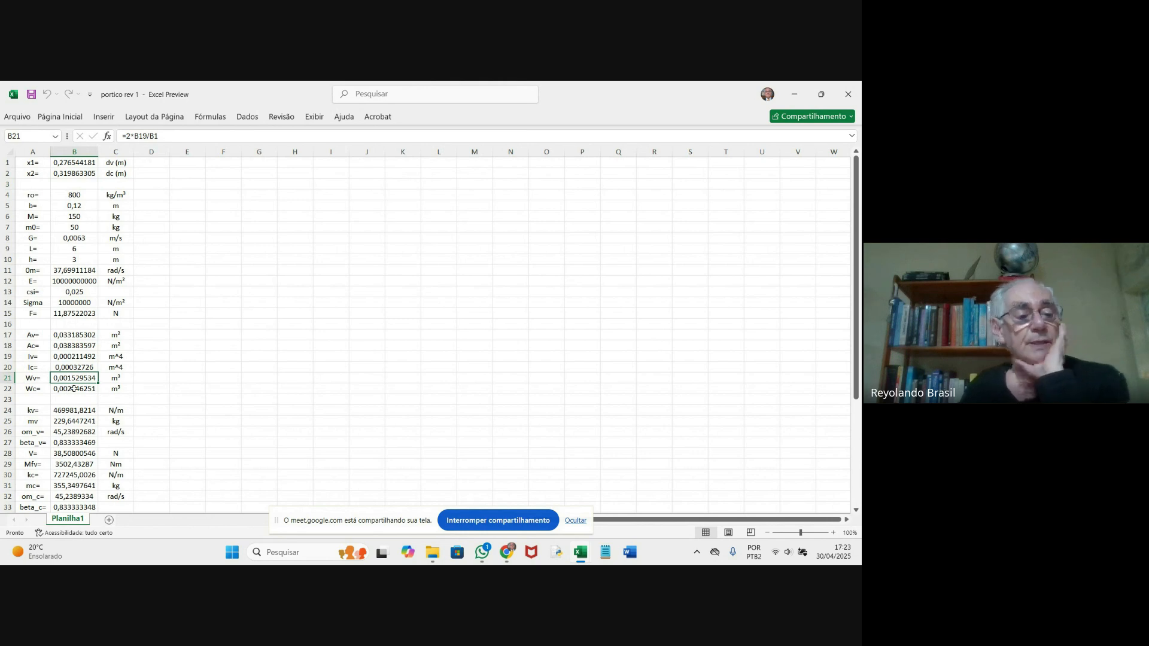
{"action": "left_click", "coordinate": [74, 389]}
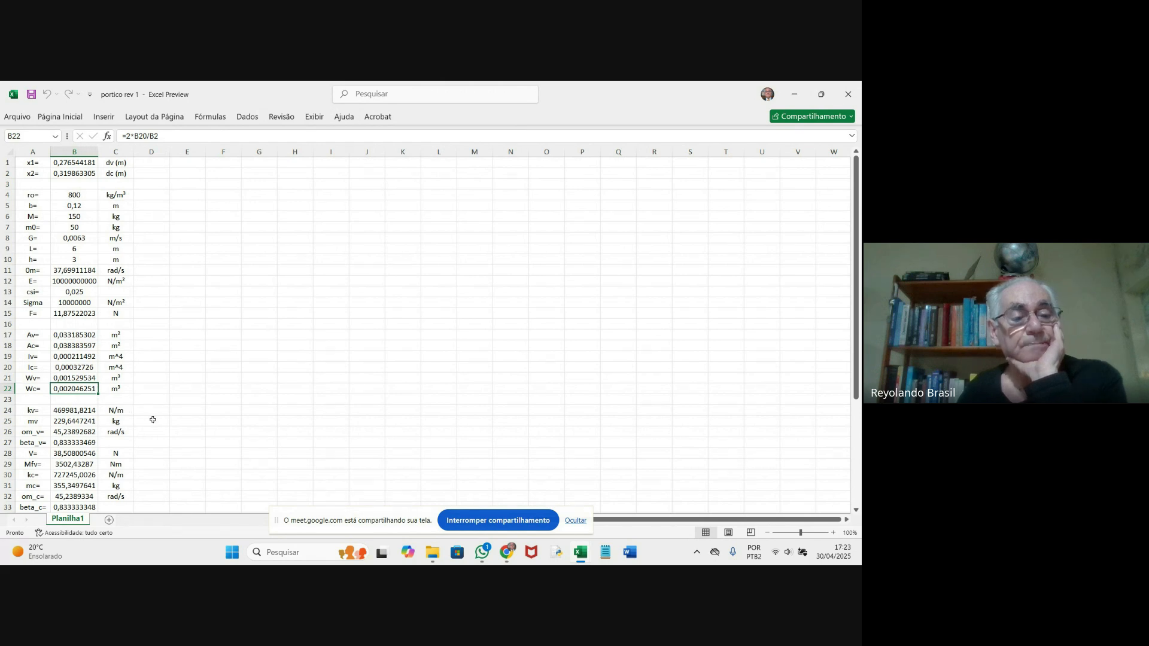
{"action": "left_click", "coordinate": [71, 411]}
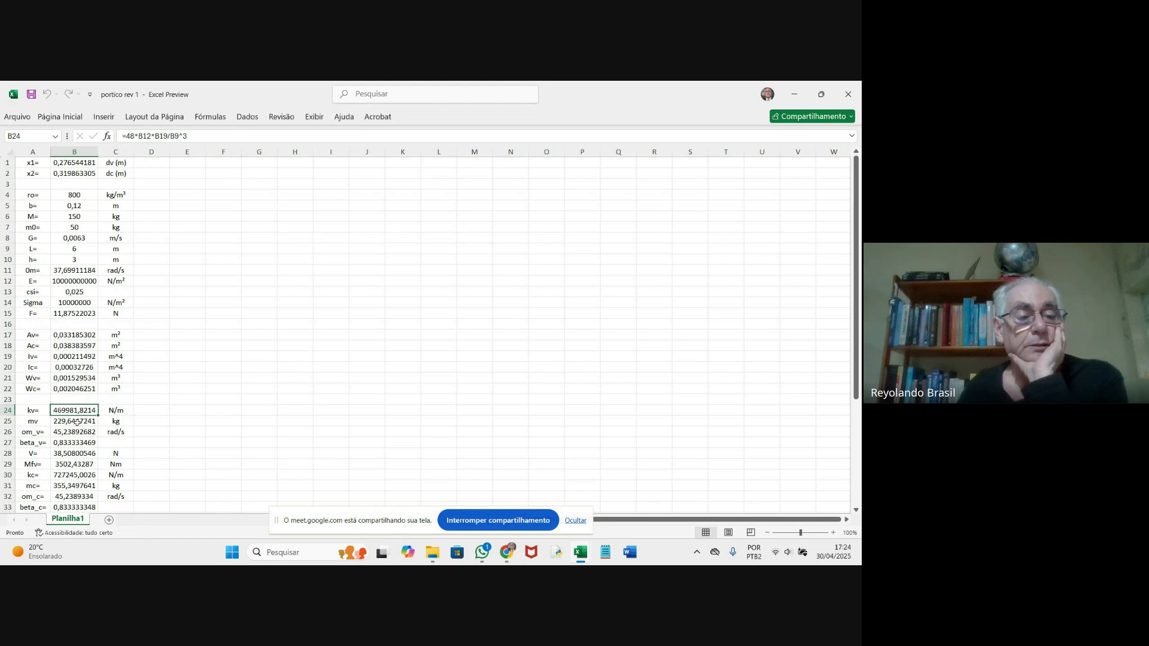
{"action": "left_click", "coordinate": [80, 422]}
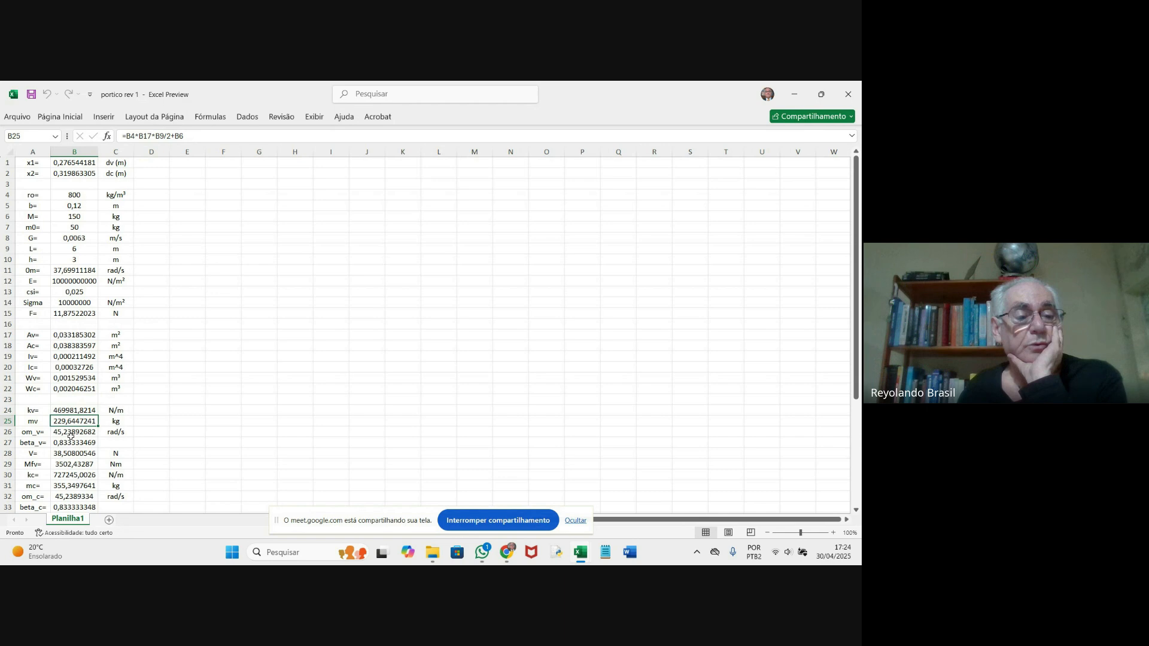
{"action": "left_click", "coordinate": [72, 432]}
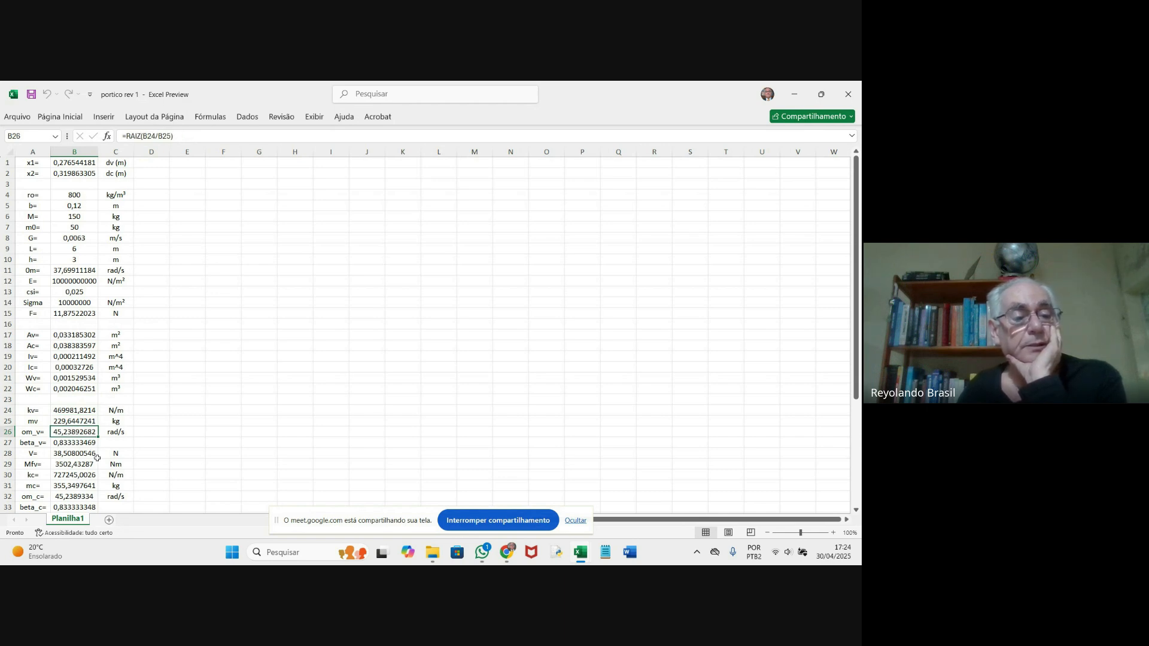
{"action": "left_click", "coordinate": [76, 442]}
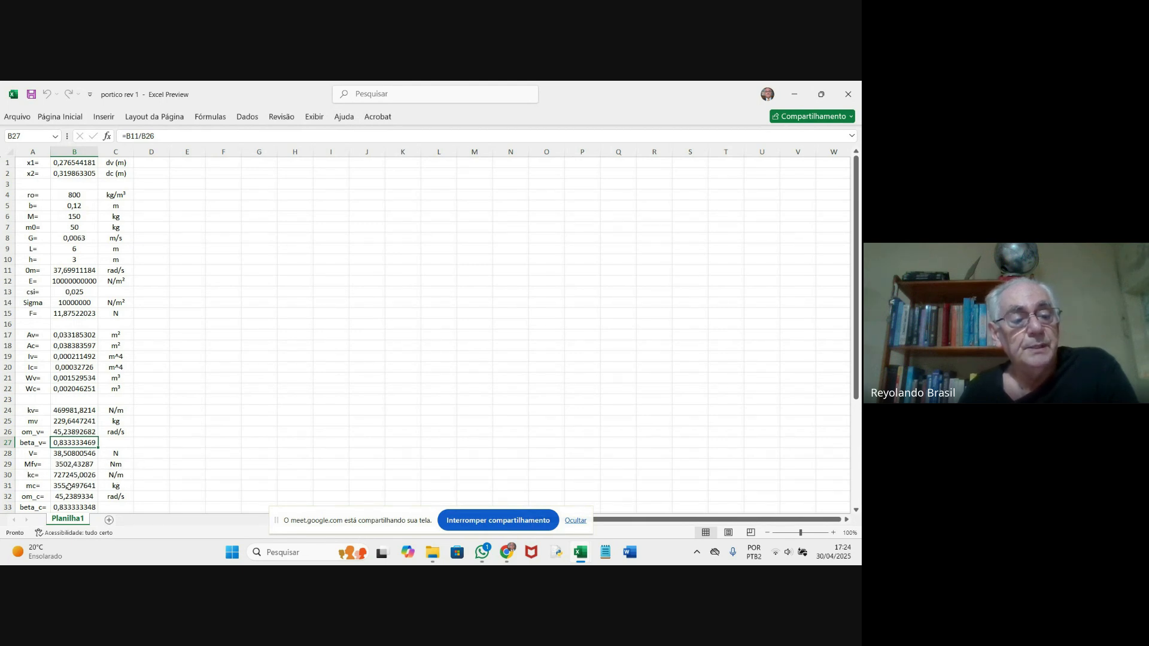
- Examine the formulas of the constraints g1 to g8 in B39:B46
{"action": "left_click_drag", "start_coordinate": [855, 205], "coordinate": [840, 313]}
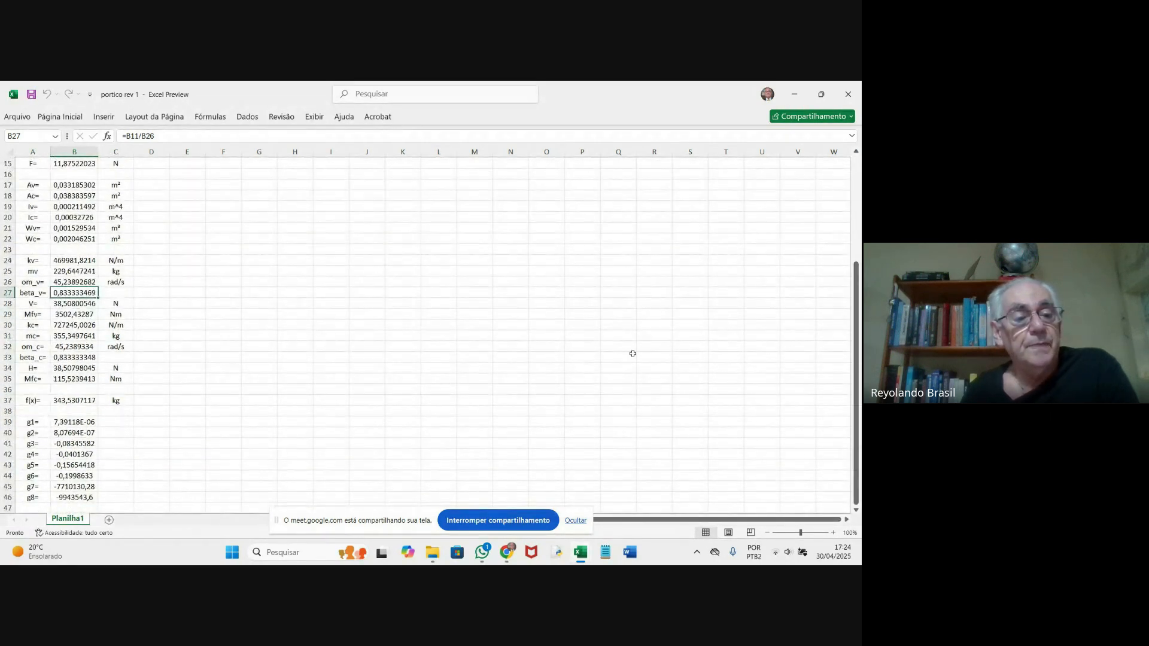
{"action": "left_click", "coordinate": [68, 423]}
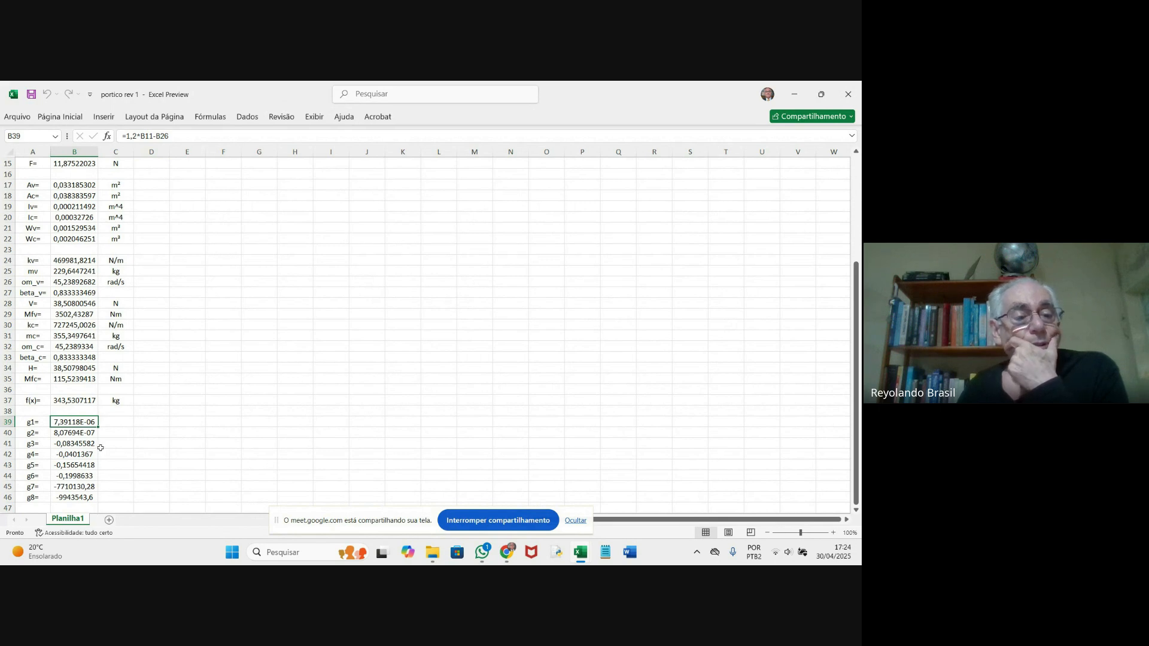
{"action": "left_click", "coordinate": [73, 431]}
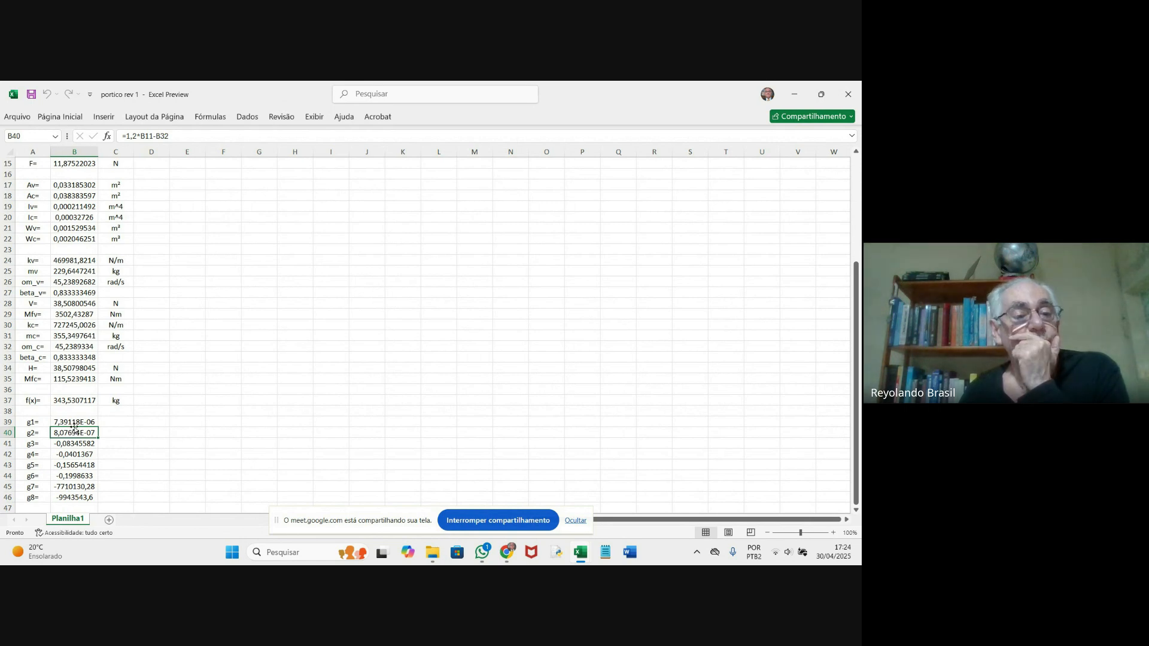
{"action": "left_click", "coordinate": [79, 422]}
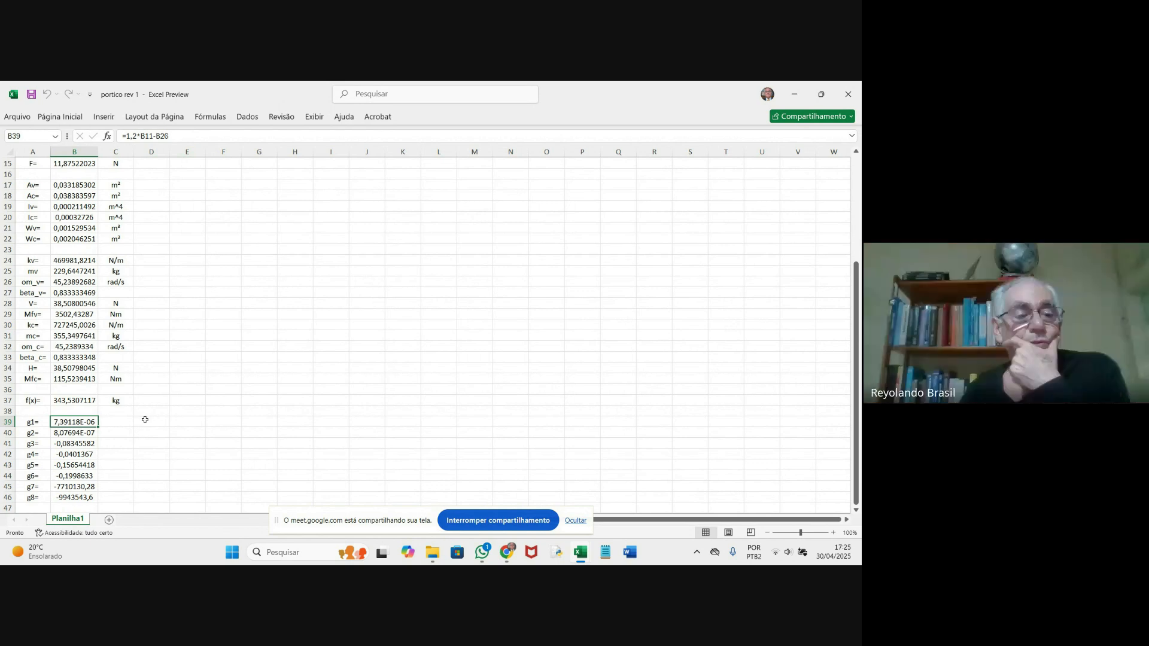
{"action": "left_click", "coordinate": [73, 432]}
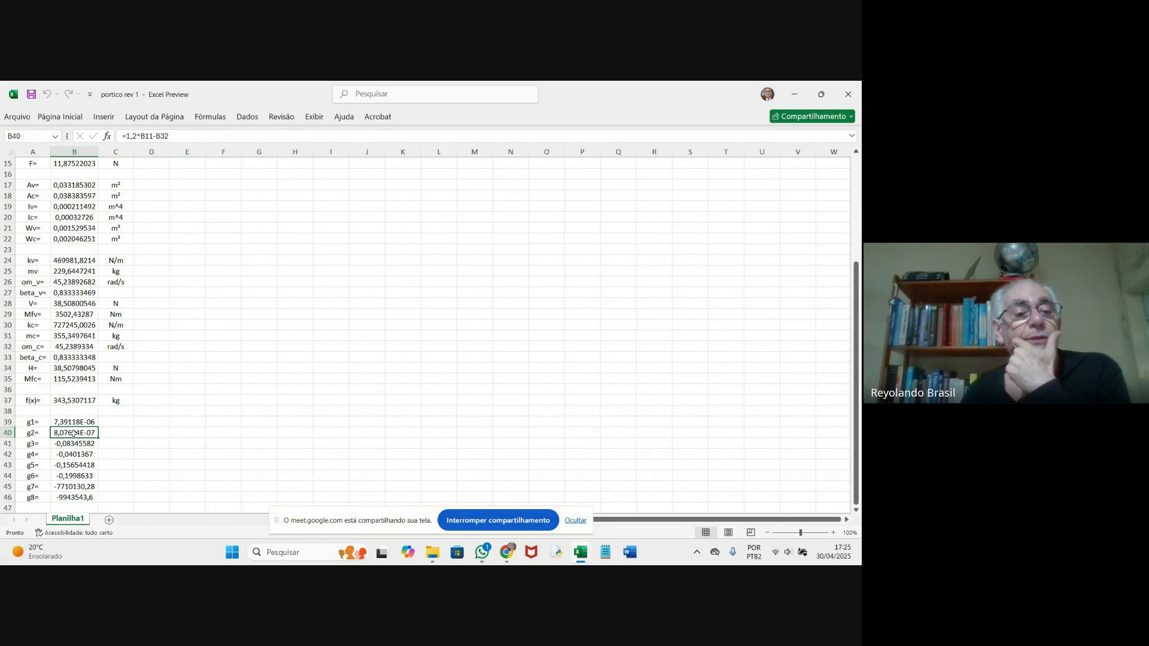
{"action": "left_click", "coordinate": [71, 444]}
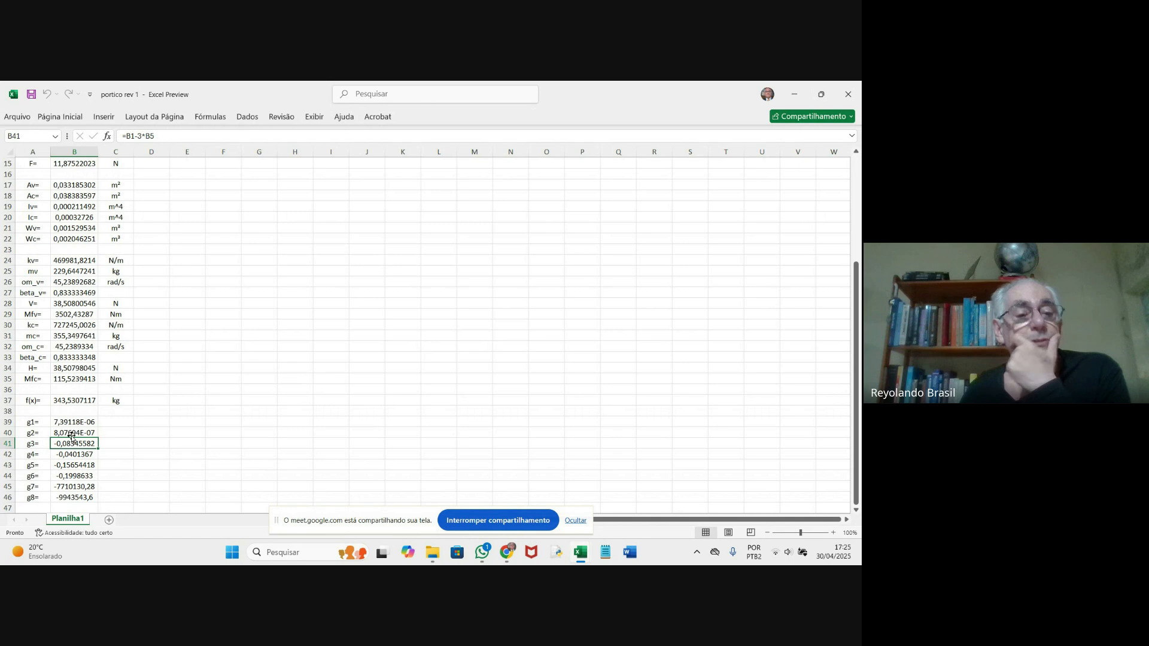
{"action": "left_click", "coordinate": [76, 454]}
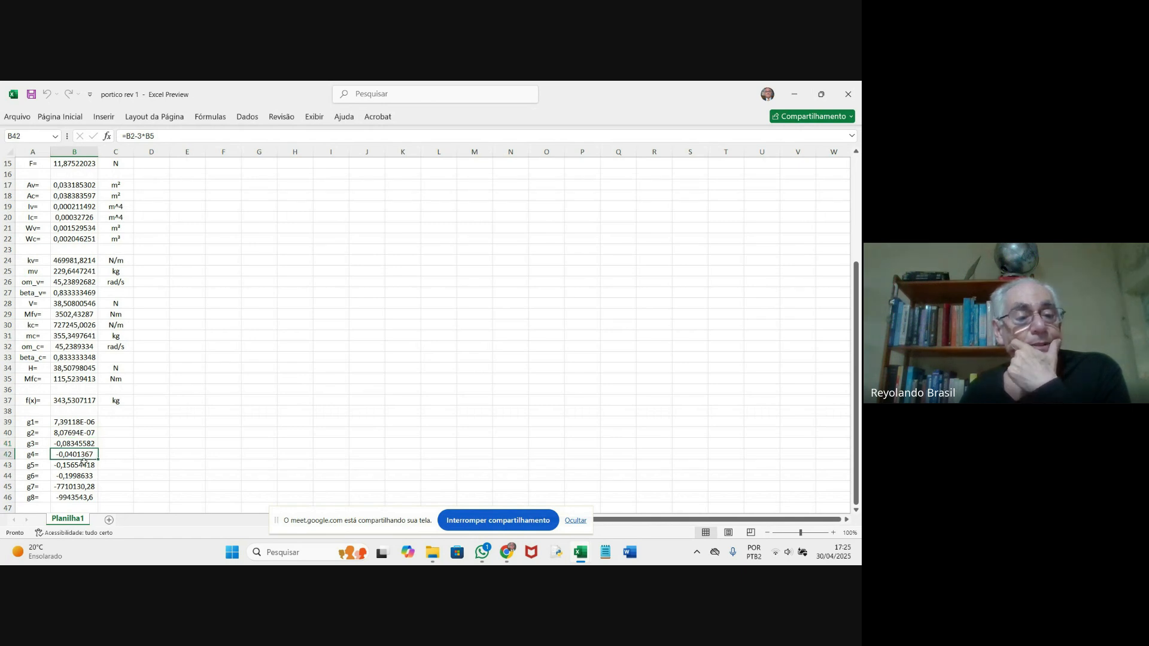
{"action": "left_click", "coordinate": [82, 465]}
{"action": "left_click", "coordinate": [85, 477]}
{"action": "left_click", "coordinate": [84, 494]}
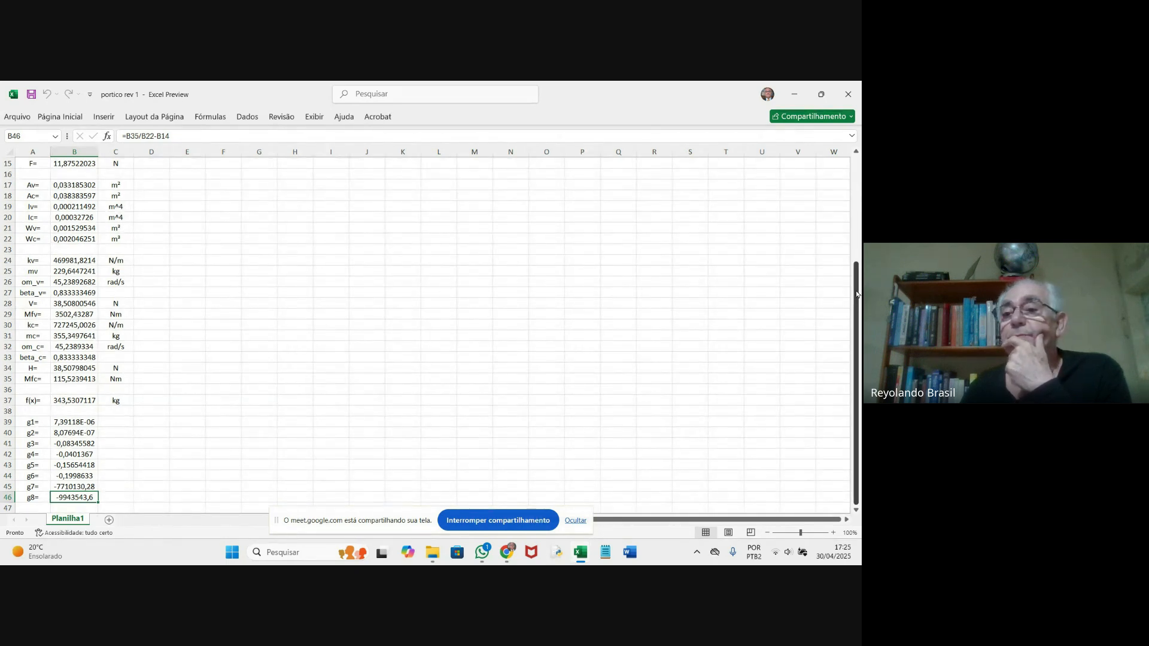
- Set the design variables x1 and x2 in B1 and B2 to 0,2 and check the objective and constraint cells
{"action": "scroll", "coordinate": [829, 304], "scroll_direction": "up", "scroll_amount": 5}
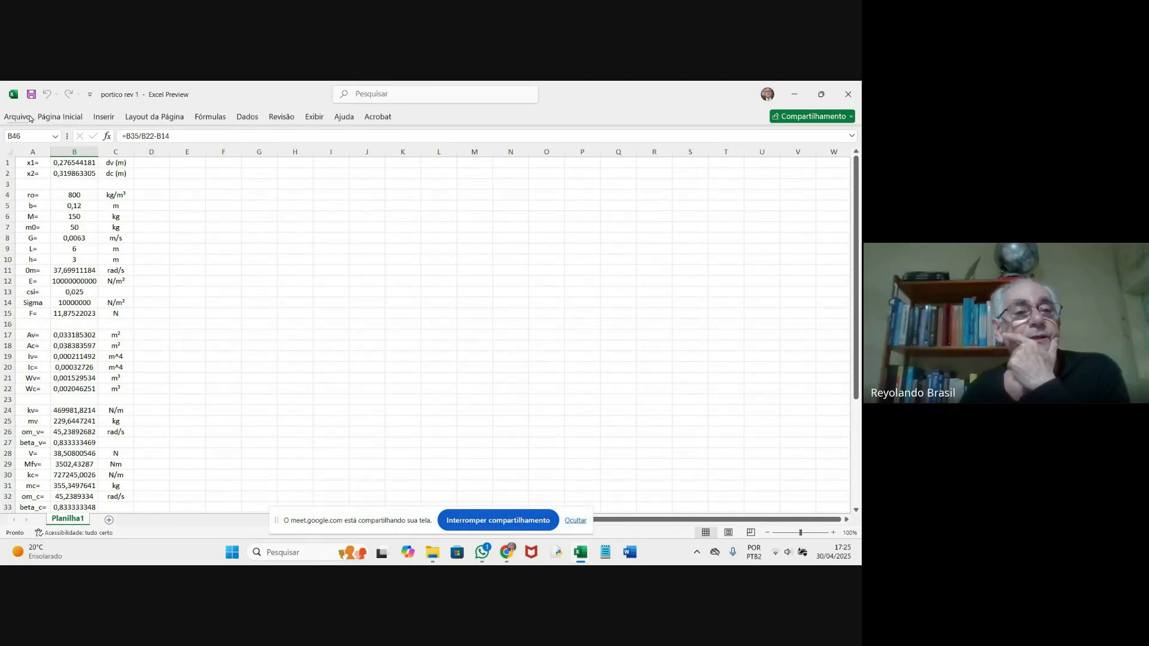
{"action": "left_click", "coordinate": [85, 162]}
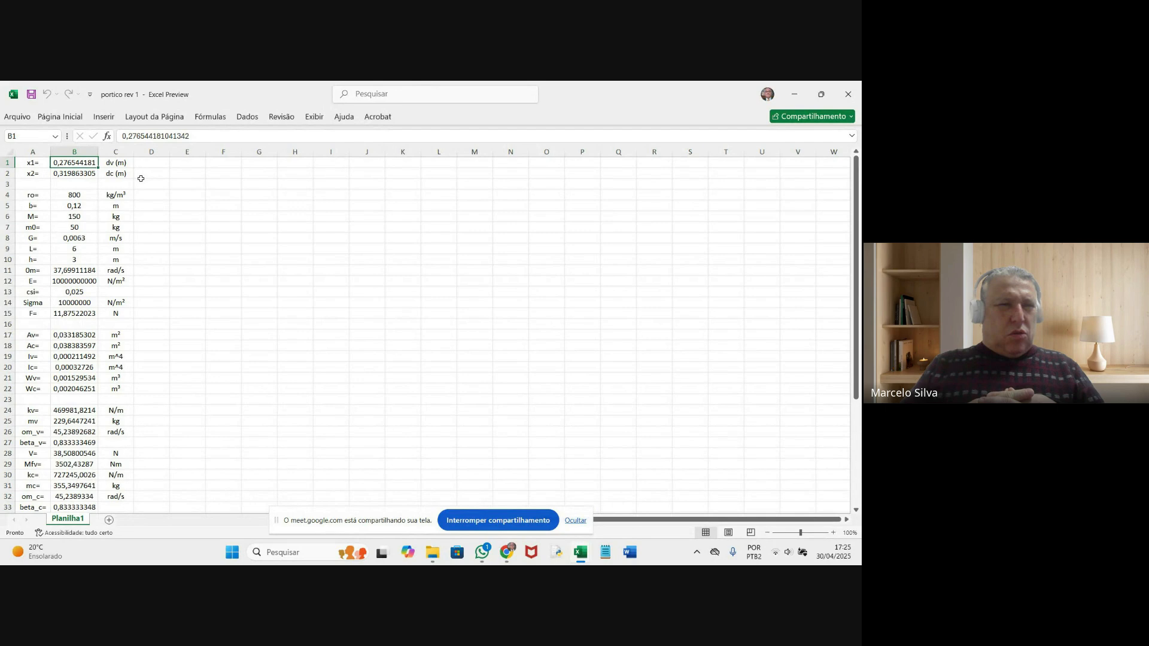
{"action": "type", "text": "0,2"}
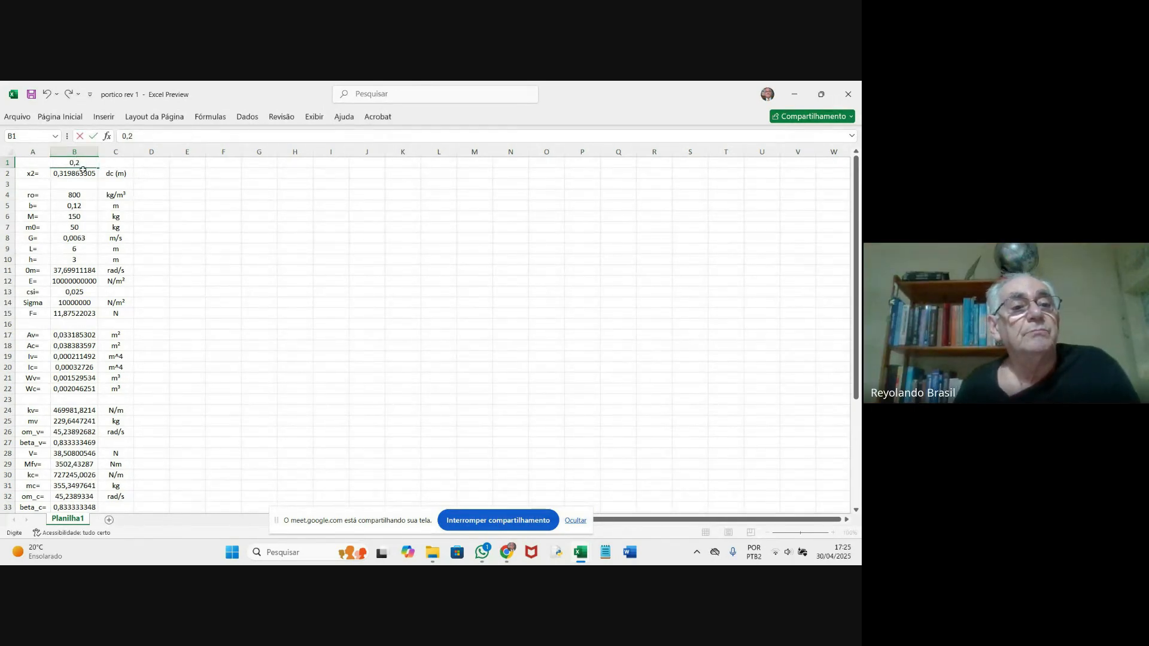
{"action": "key", "text": "Return"}
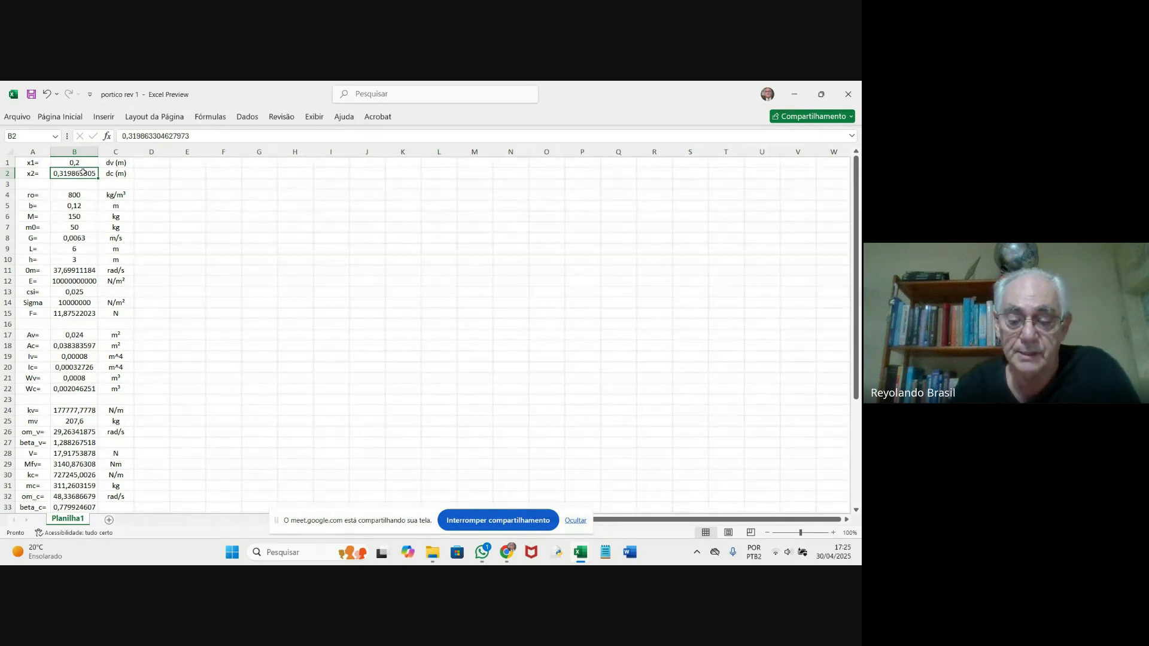
{"action": "type", "text": "0,2"}
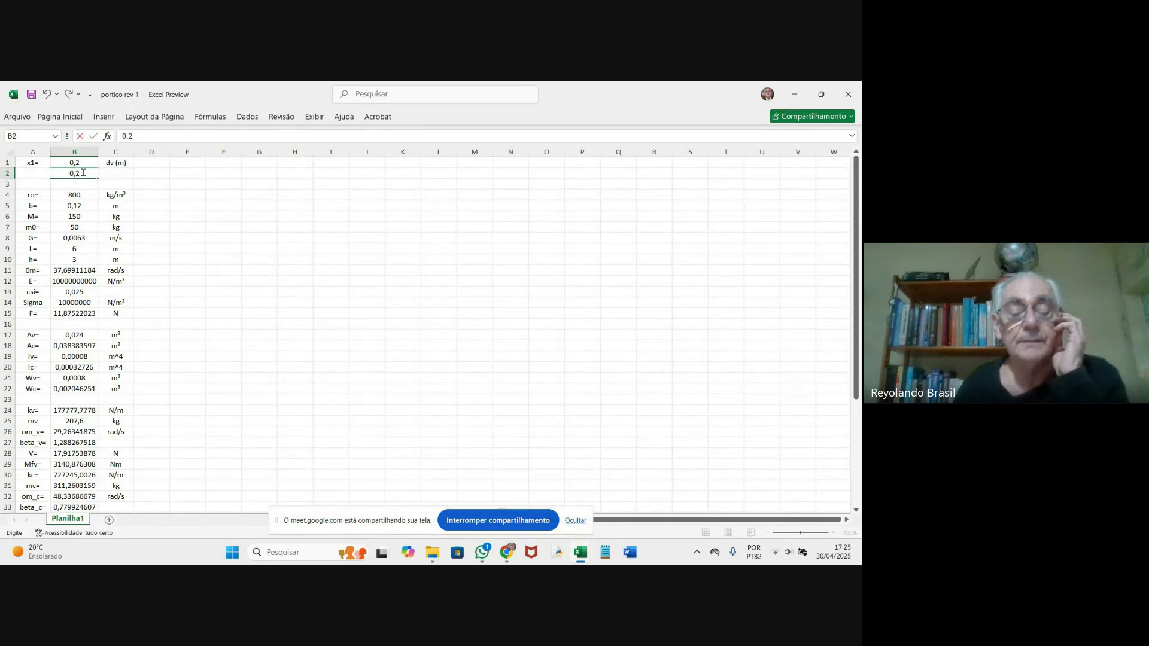
{"action": "key", "text": "Return"}
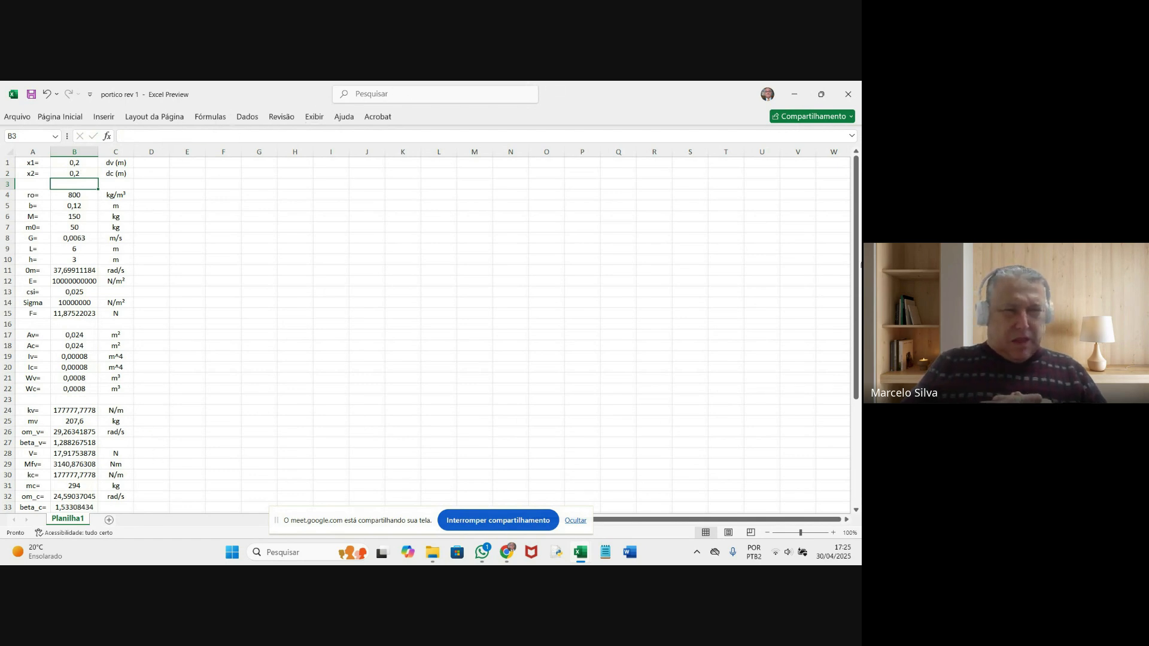
{"action": "scroll", "coordinate": [527, 296], "scroll_direction": "down", "scroll_amount": 5}
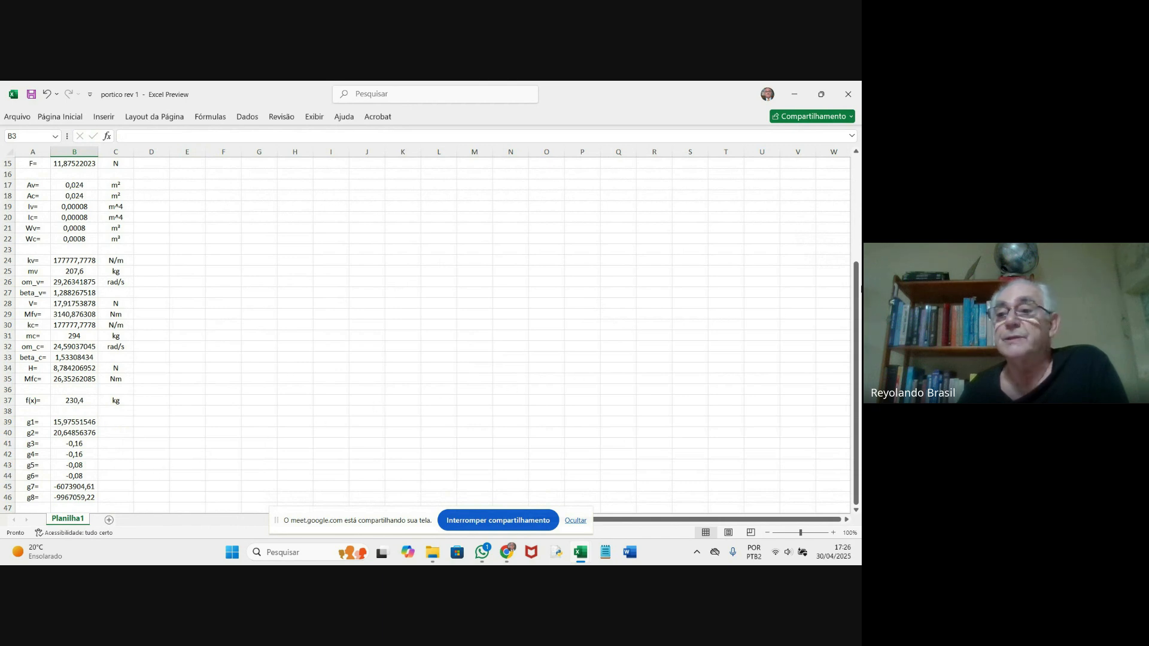
{"action": "left_click_drag", "start_coordinate": [857, 319], "coordinate": [857, 213]}
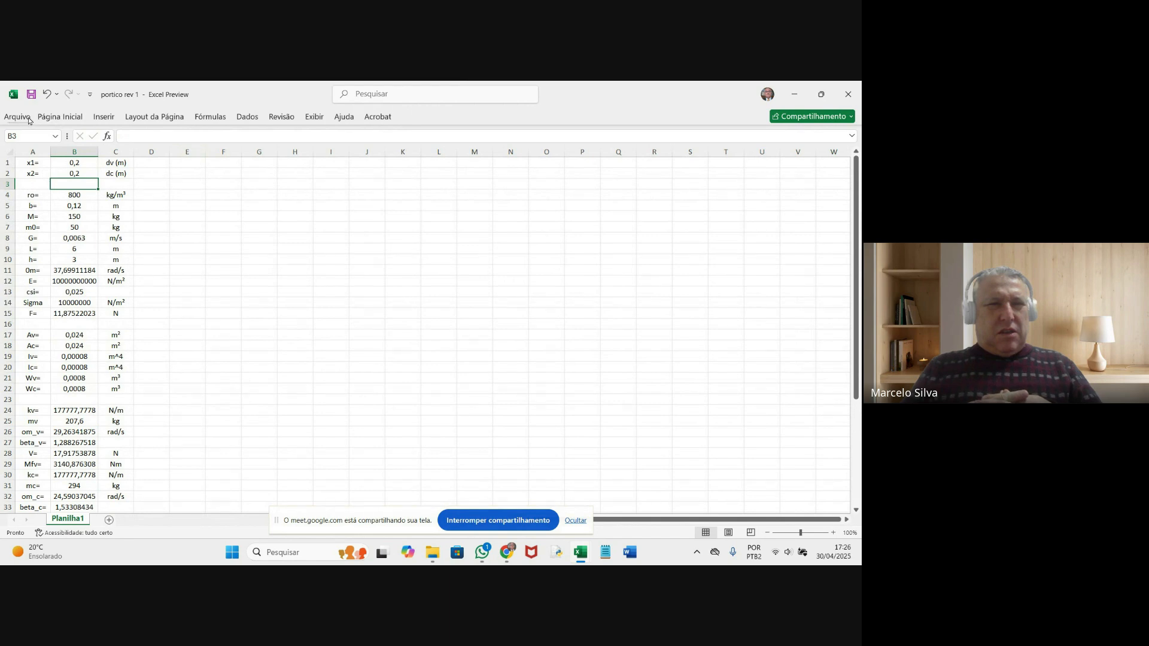
- Run Solver to minimize f(x) in B37 by changing B1:B2 with the GRG Nonlinear method, and keep the solution
{"action": "left_click", "coordinate": [24, 118]}
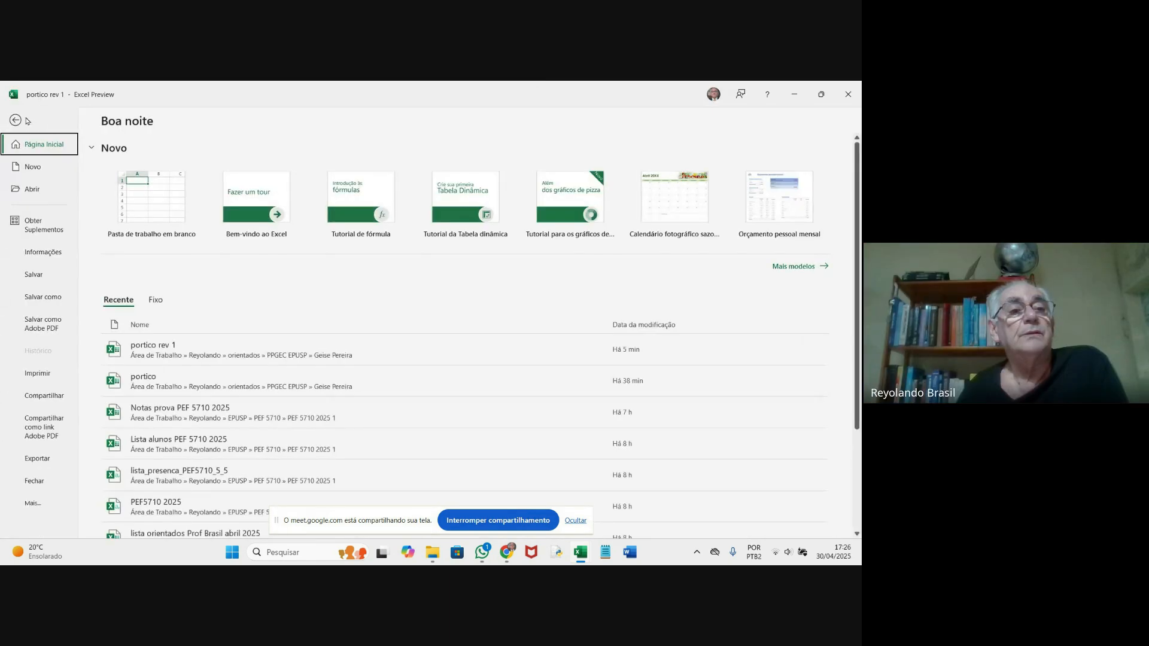
{"action": "left_click", "coordinate": [15, 120]}
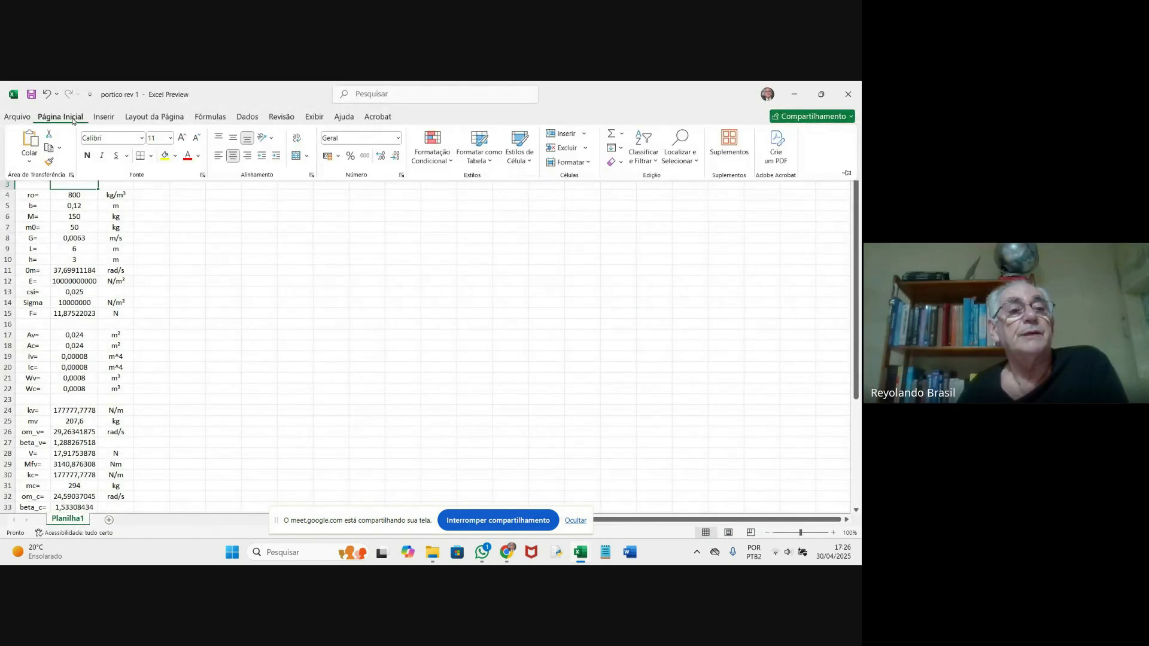
{"action": "left_click", "coordinate": [247, 117]}
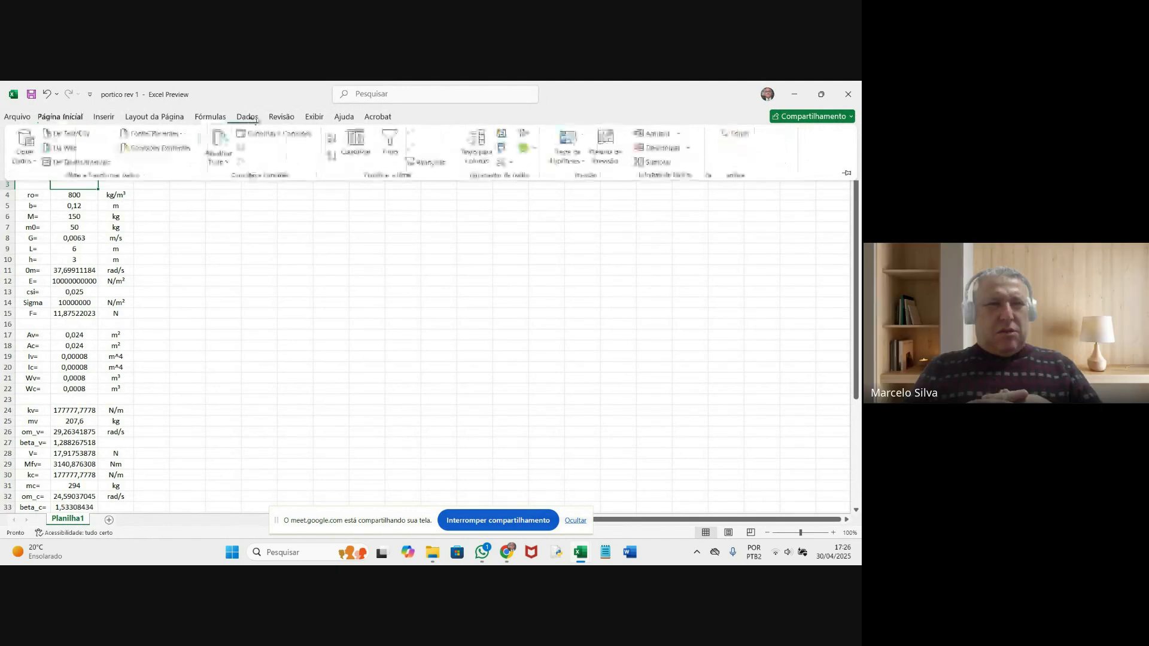
{"action": "left_click", "coordinate": [739, 134]}
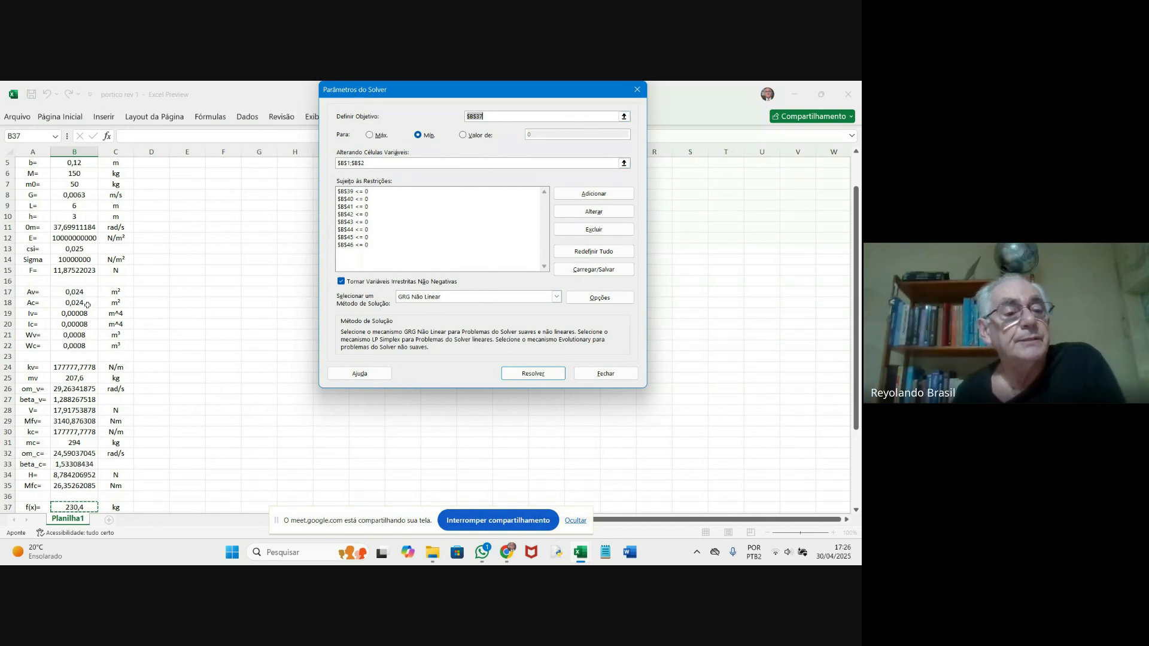
{"action": "left_click", "coordinate": [34, 507]}
{"action": "left_click", "coordinate": [80, 508]}
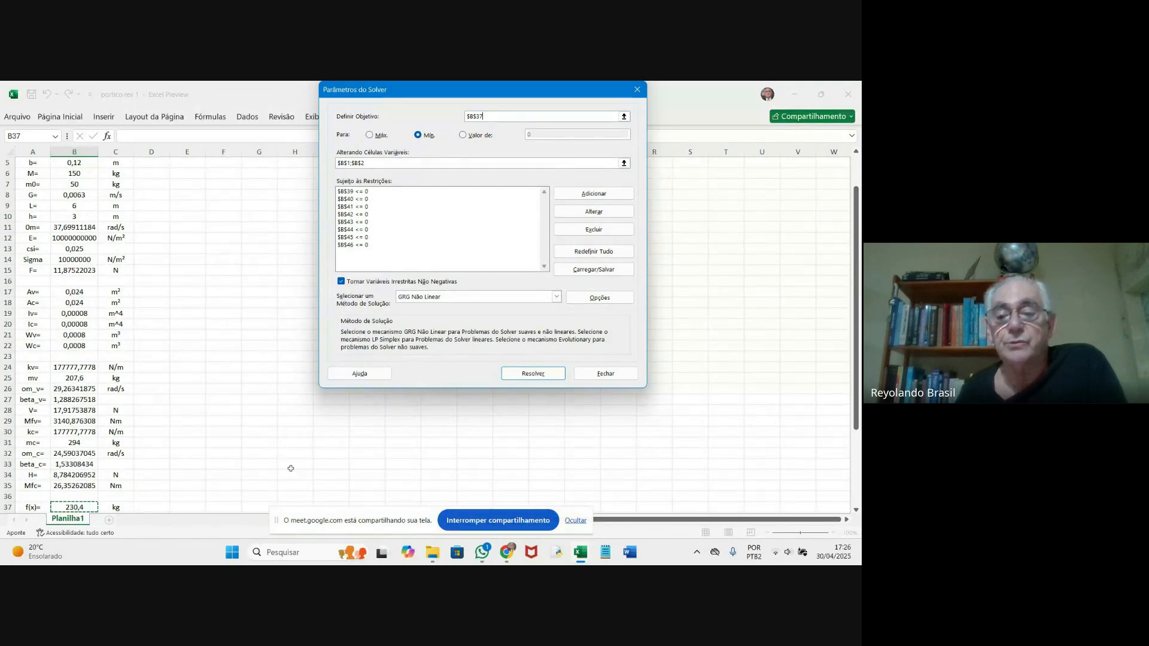
{"action": "scroll", "coordinate": [856, 269], "scroll_direction": "up", "scroll_amount": 2}
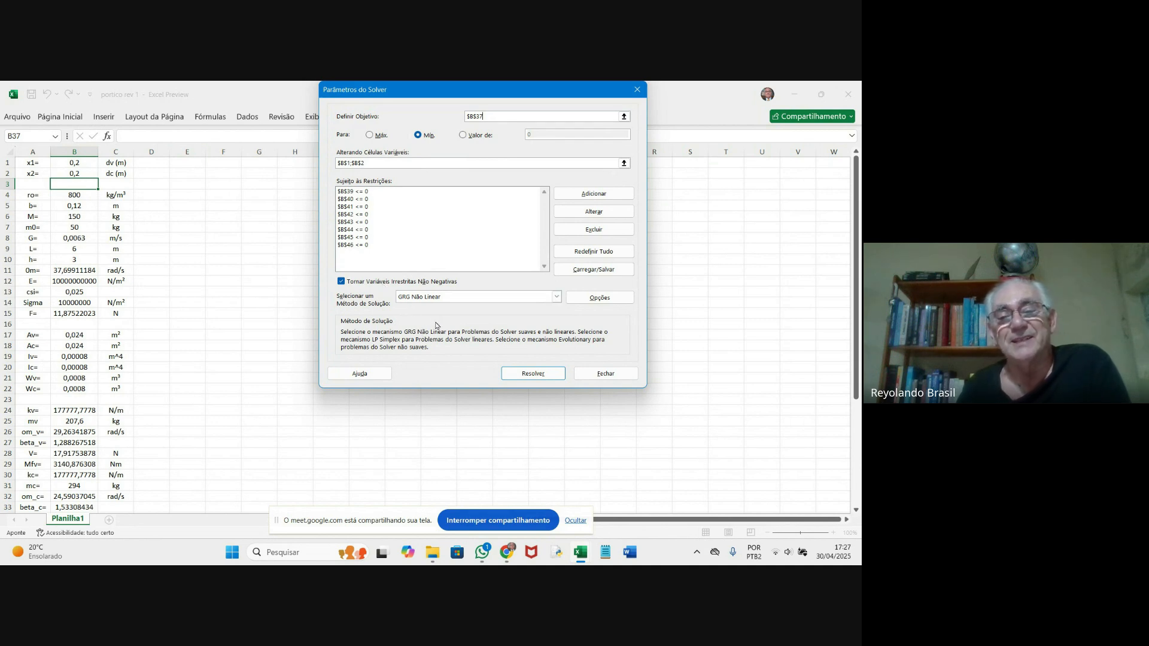
{"action": "left_click", "coordinate": [532, 374]}
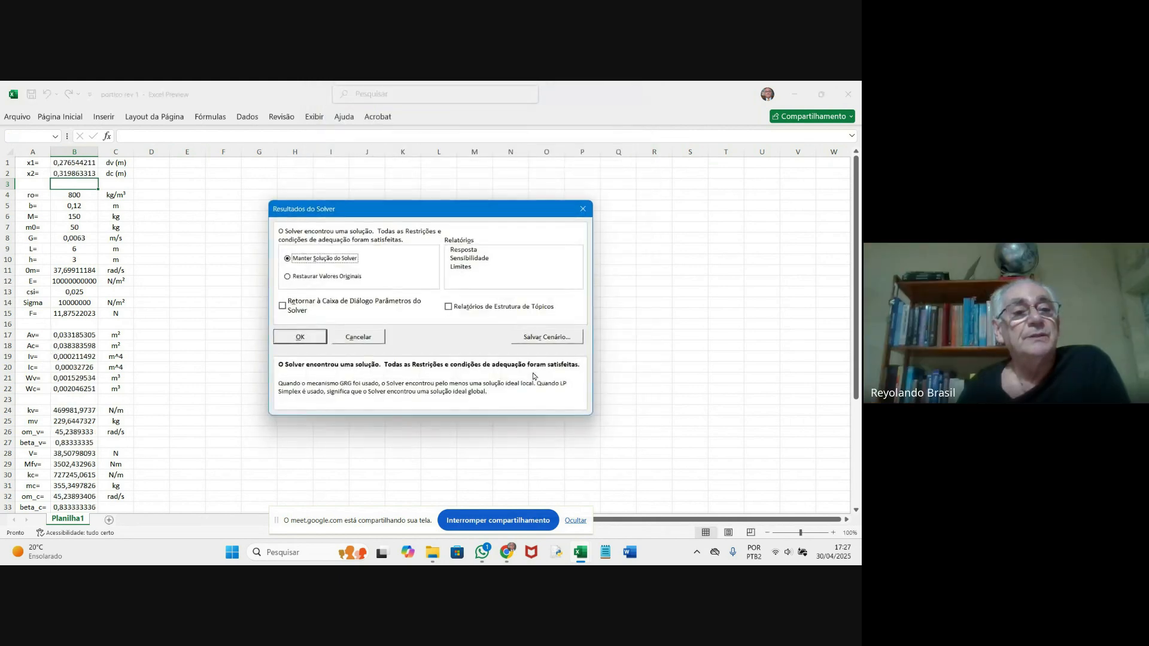
{"action": "left_click", "coordinate": [302, 337]}
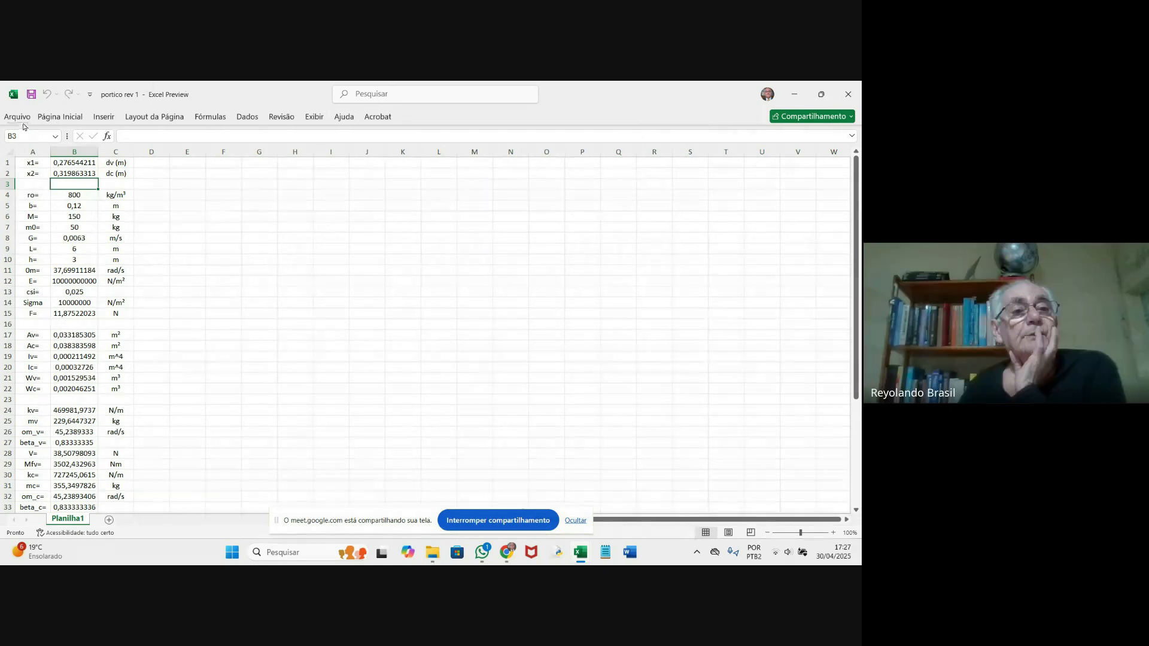
- Rerun Solver from the optimized design variables with the same parameters, keep its solution, and review the variables, objective and constraints
{"action": "left_click", "coordinate": [67, 118]}
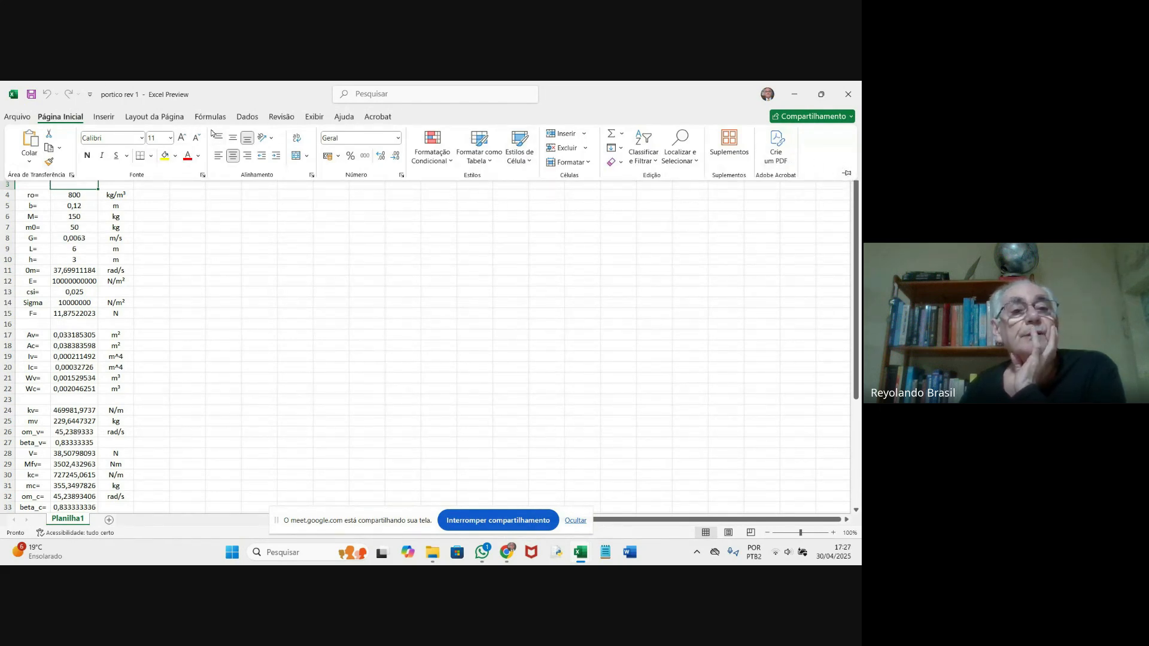
{"action": "left_click", "coordinate": [247, 120]}
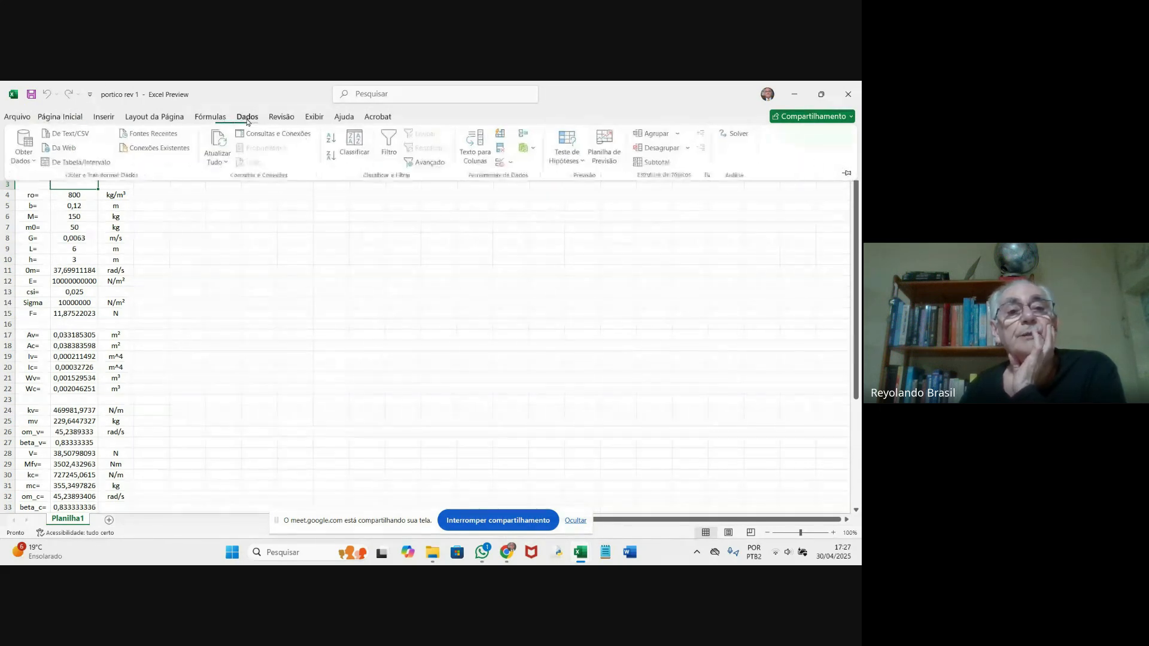
{"action": "left_click", "coordinate": [738, 134]}
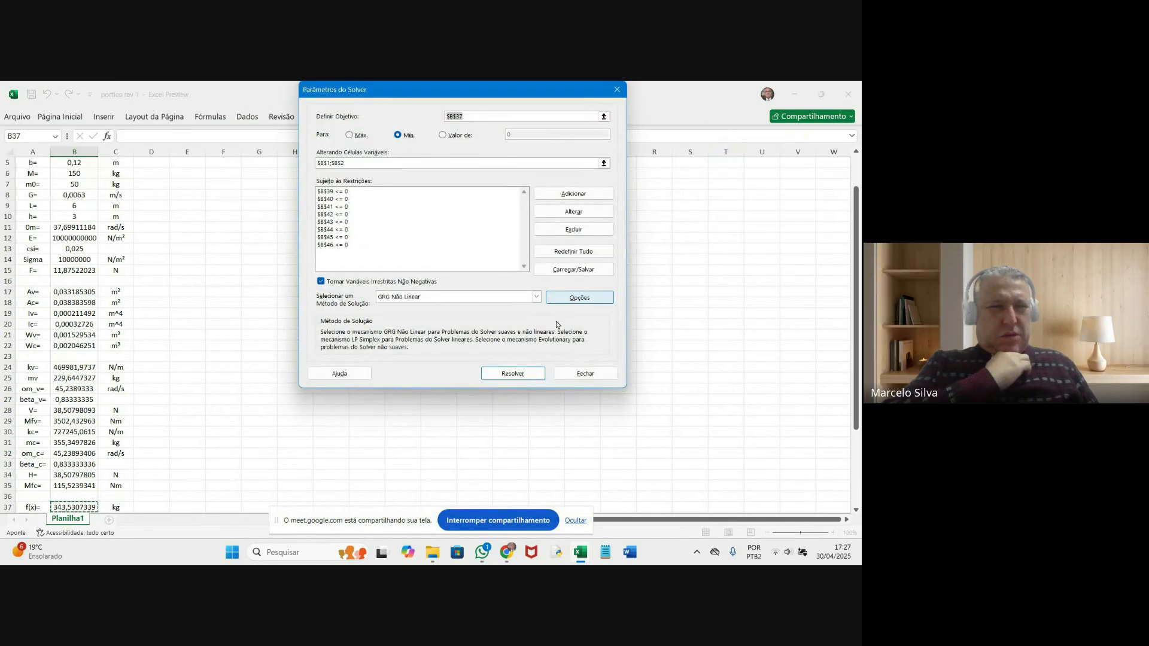
{"action": "left_click", "coordinate": [516, 374]}
{"action": "left_click", "coordinate": [295, 334]}
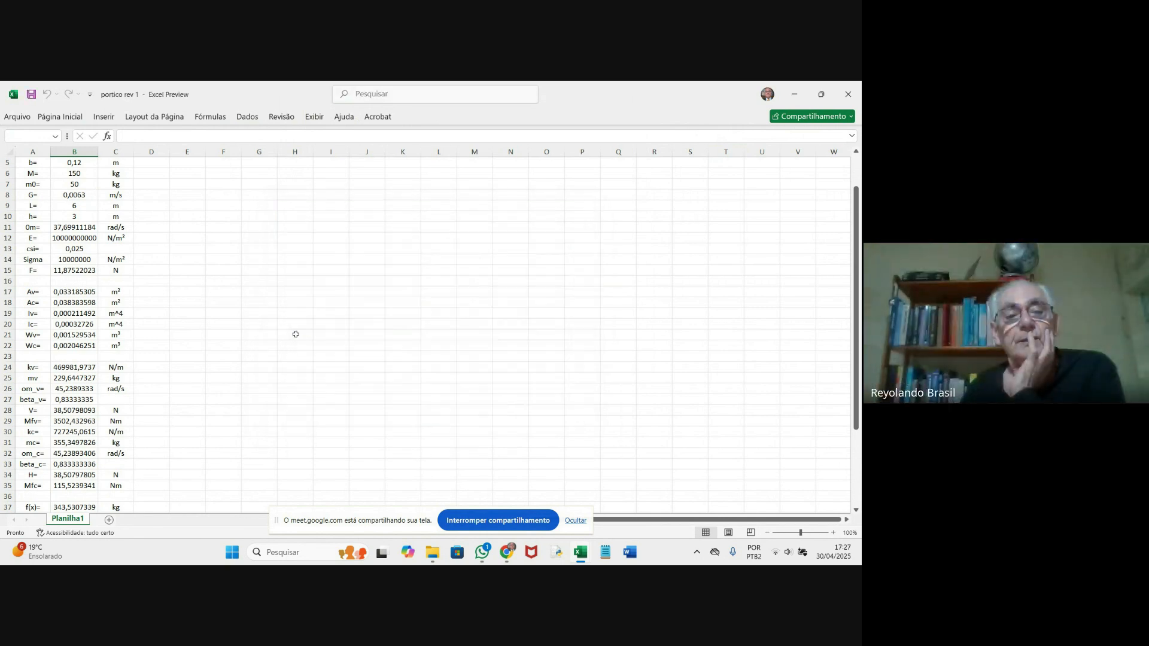
{"action": "left_click_drag", "start_coordinate": [856, 326], "coordinate": [850, 254]}
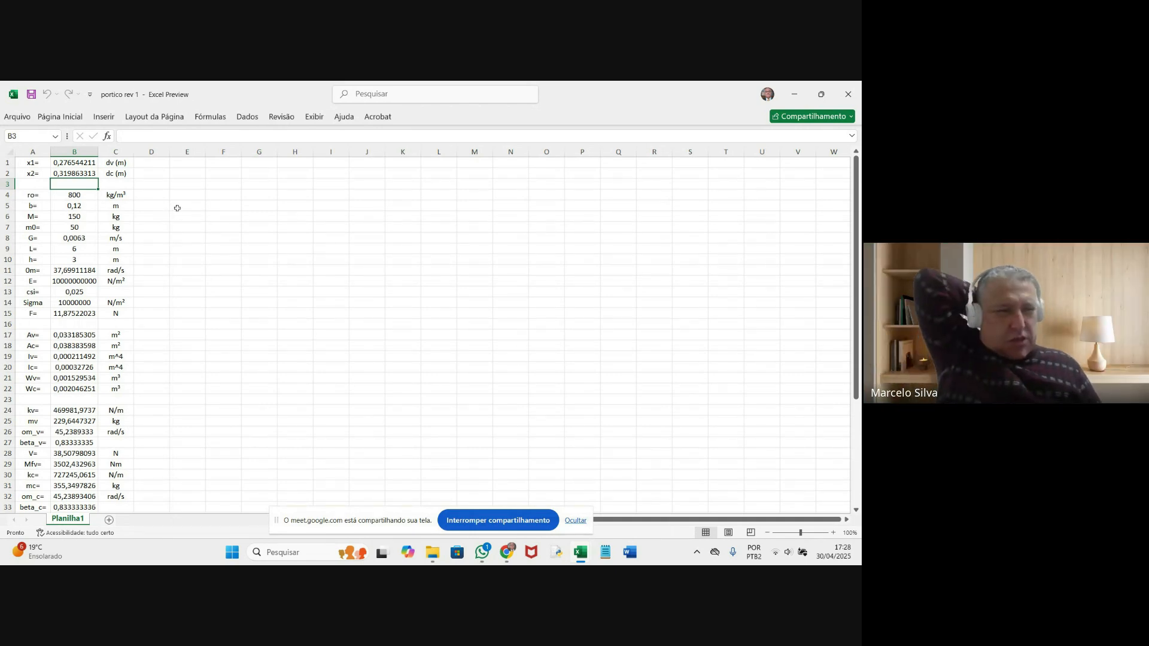
{"action": "left_click_drag", "start_coordinate": [858, 244], "coordinate": [857, 349]}
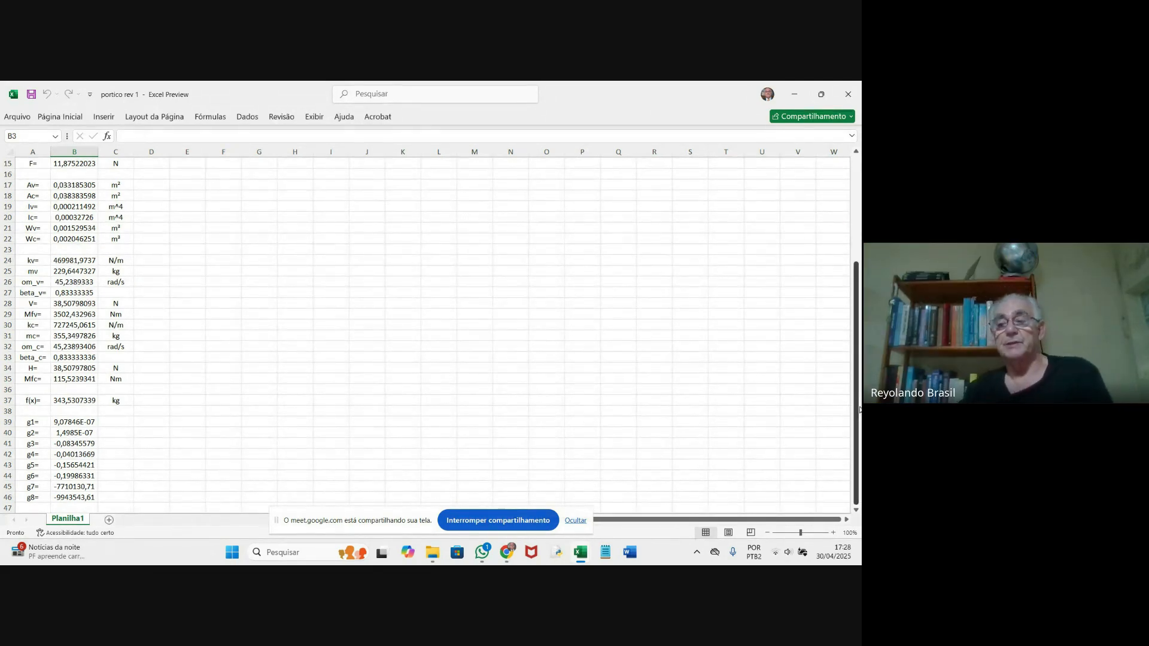
{"action": "left_click_drag", "start_coordinate": [857, 414], "coordinate": [858, 302]}
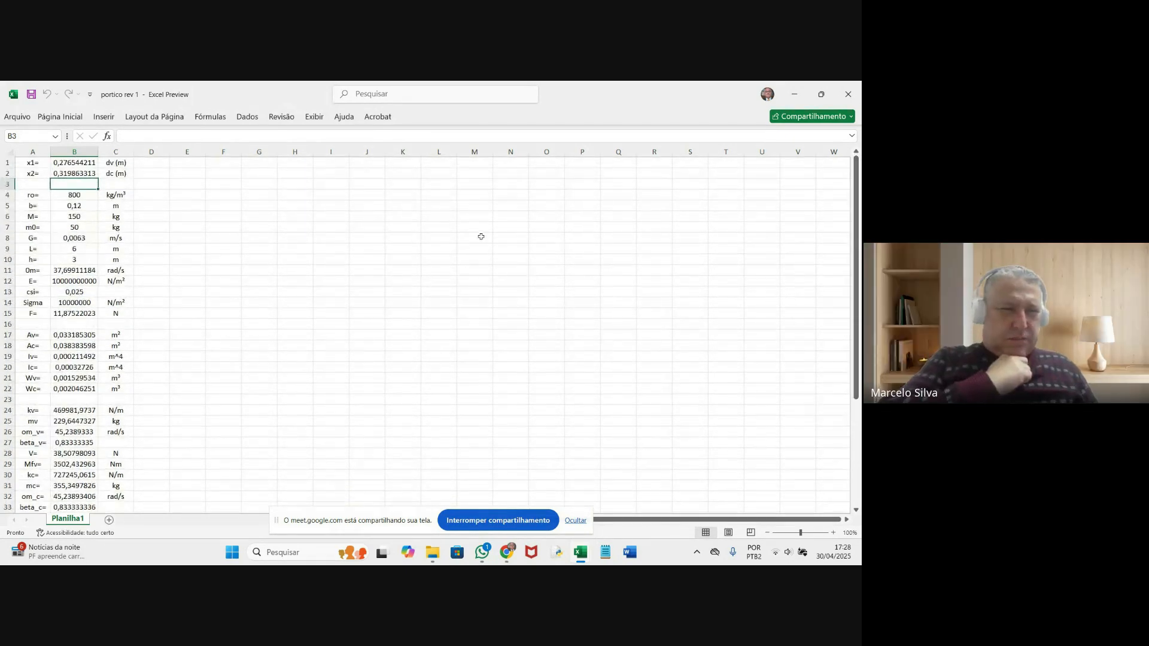